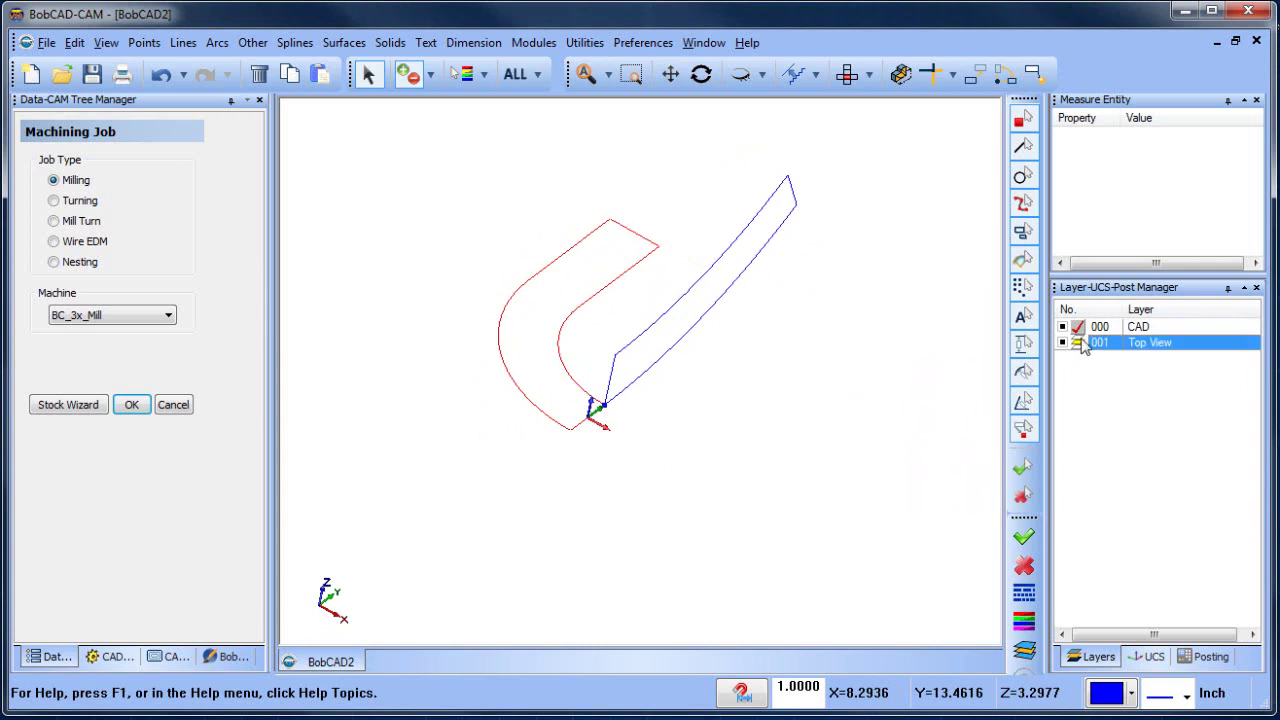
Add a new layer named 'Side View' and make it the active layer
{"action": "right_click", "coordinate": [1157, 353]}
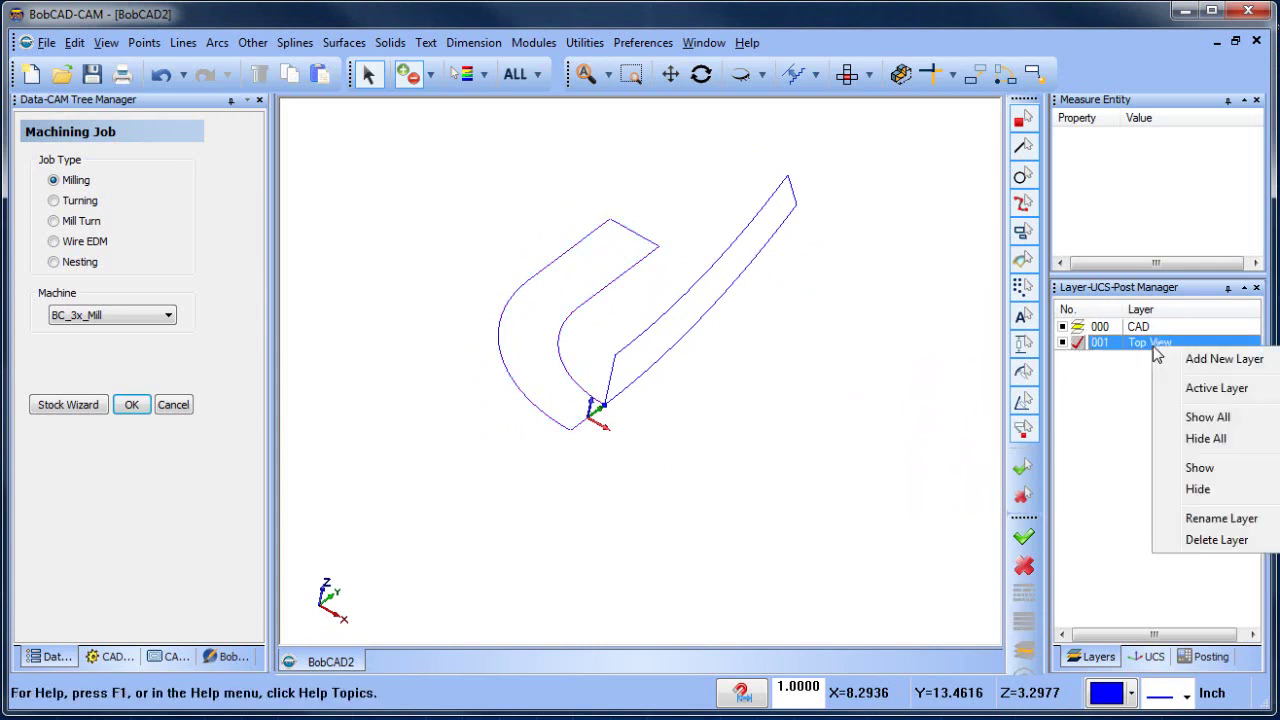
{"action": "left_click", "coordinate": [1185, 362]}
{"action": "type", "text": "Side View"}
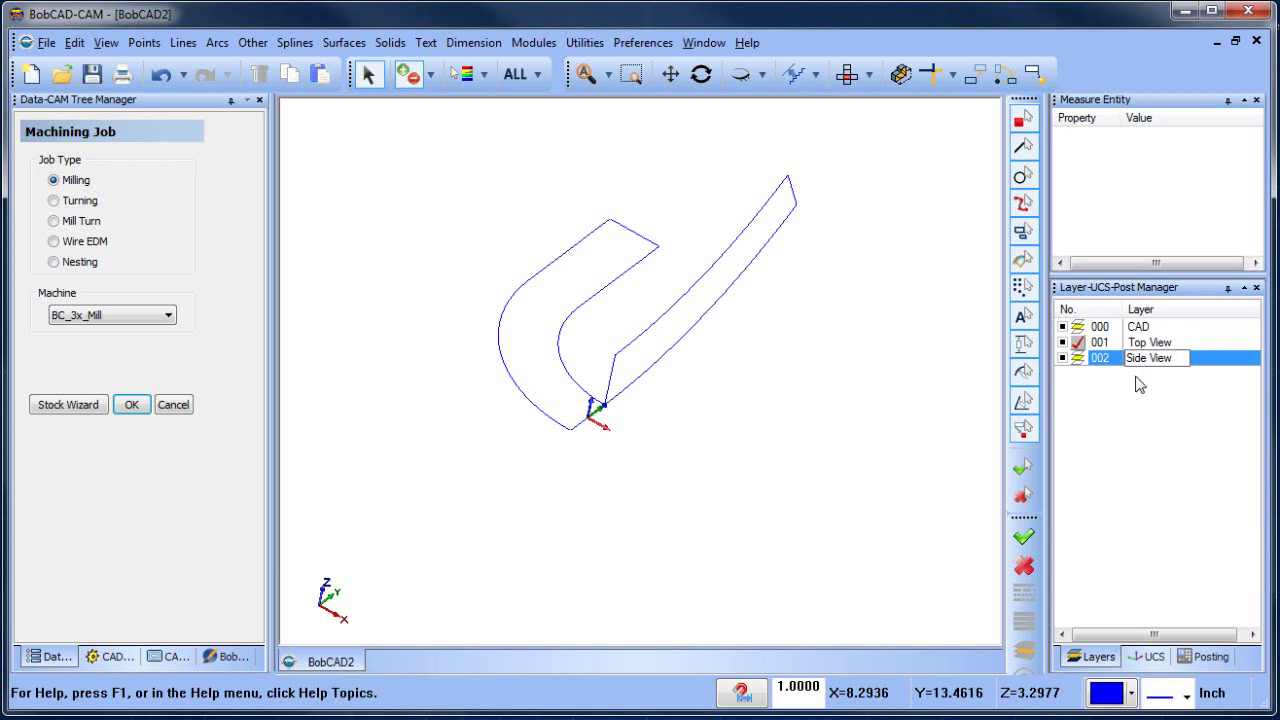
{"action": "key", "text": "Return"}
{"action": "left_click", "coordinate": [614, 364]}
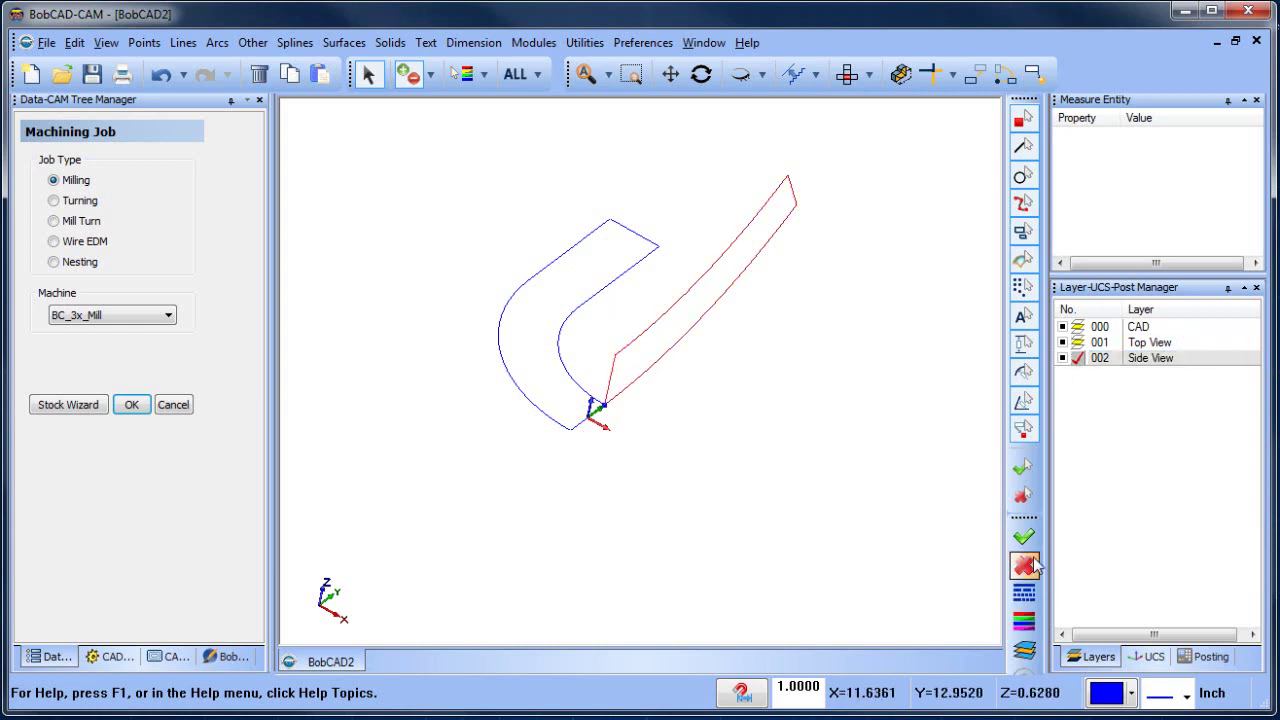
Clear the selection, toggle the Top View layer off and on, and orbit to inspect the wing
{"action": "left_click", "coordinate": [1023, 649]}
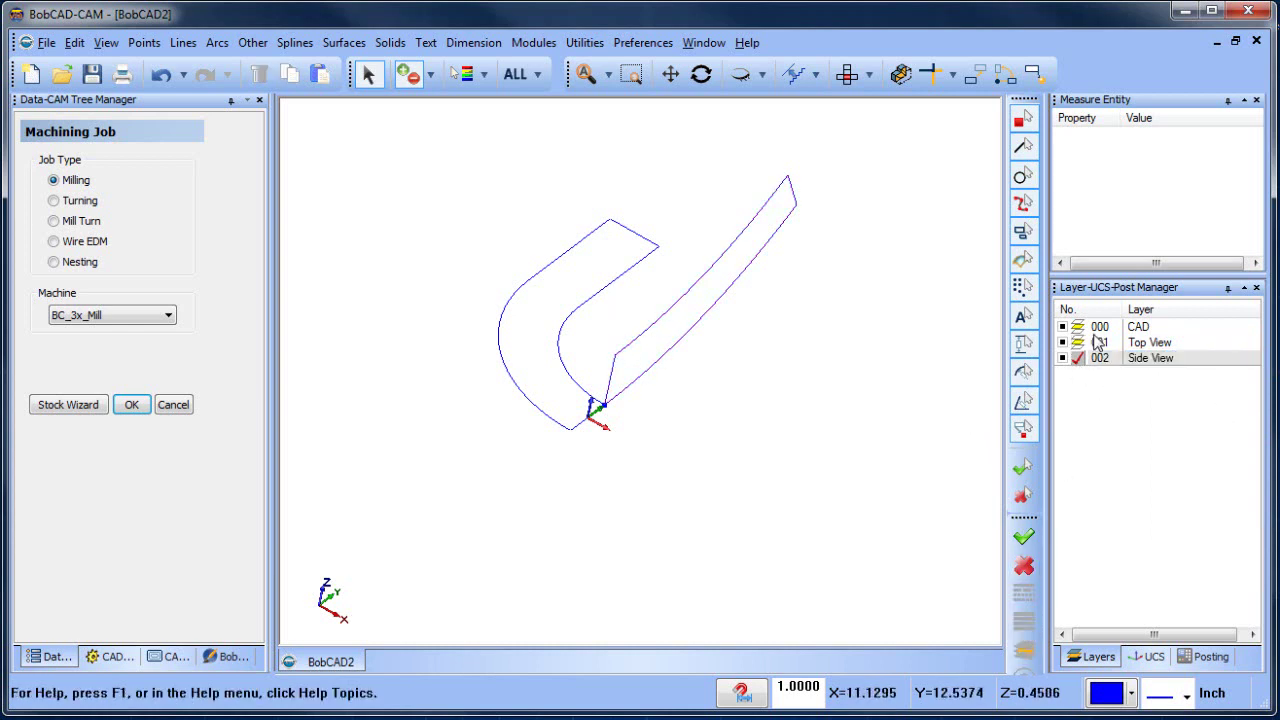
{"action": "left_click", "coordinate": [1063, 343]}
{"action": "left_click", "coordinate": [1063, 343]}
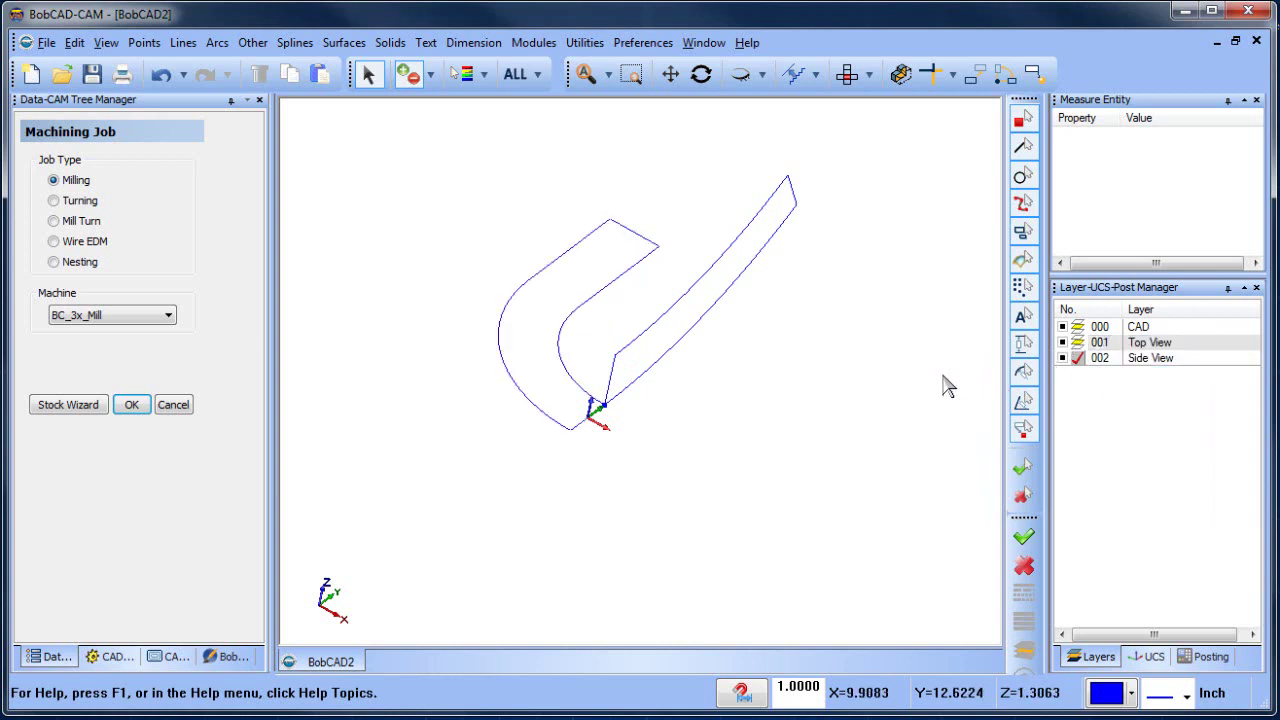
{"action": "mouse_move", "coordinate": [709, 443]}
{"action": "middle_mouse_down"}
{"action": "mouse_move", "coordinate": [583, 371]}
{"action": "mouse_move", "coordinate": [646, 403]}
{"action": "mouse_move", "coordinate": [692, 401]}
{"action": "mouse_move", "coordinate": [689, 457]}
{"action": "middle_mouse_up"}
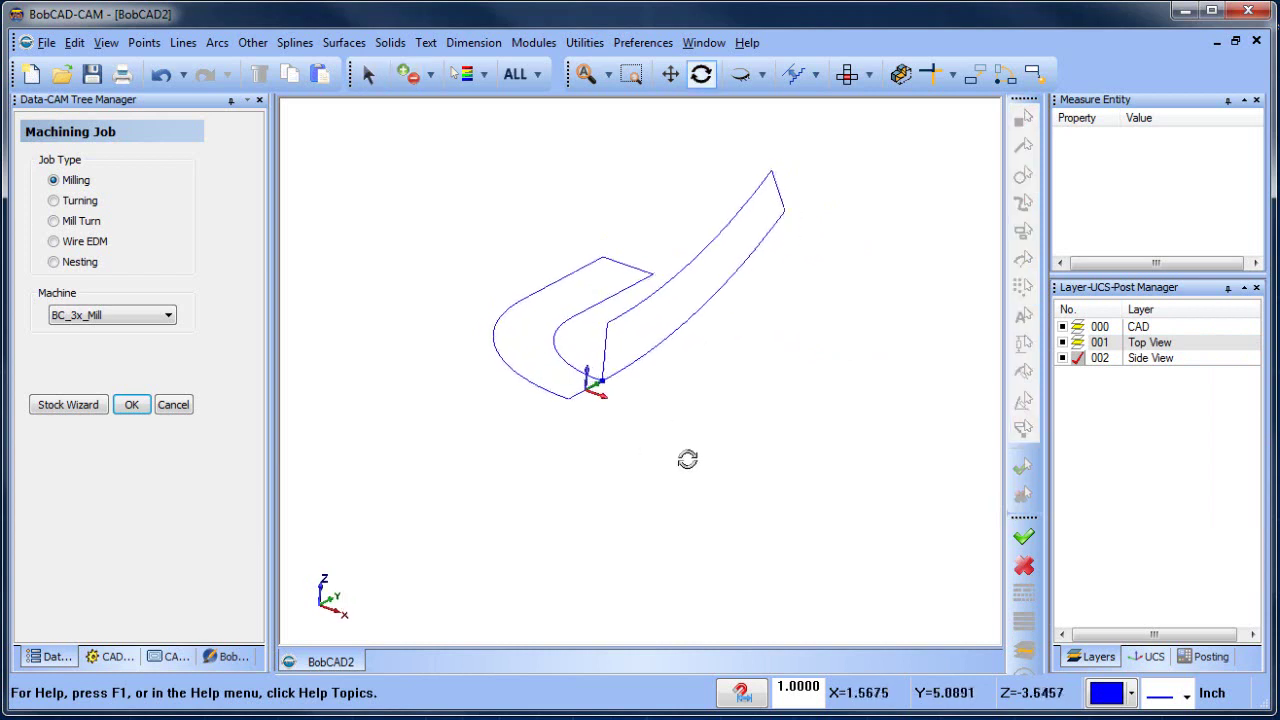
{"action": "middle_click_drag", "start_coordinate": [706, 375], "coordinate": [676, 430]}
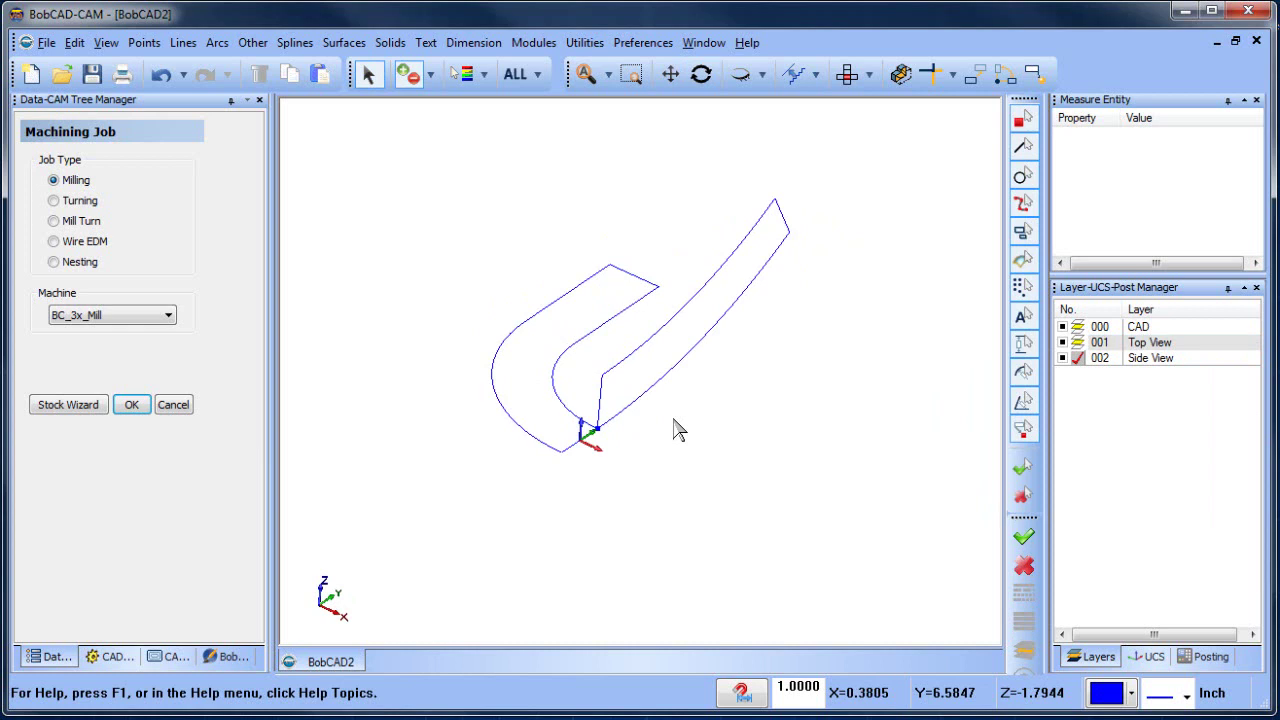
Add a third layer named 'Intersection Surfaces' and make it the active layer
{"action": "right_click", "coordinate": [1150, 360]}
{"action": "left_click", "coordinate": [1225, 366]}
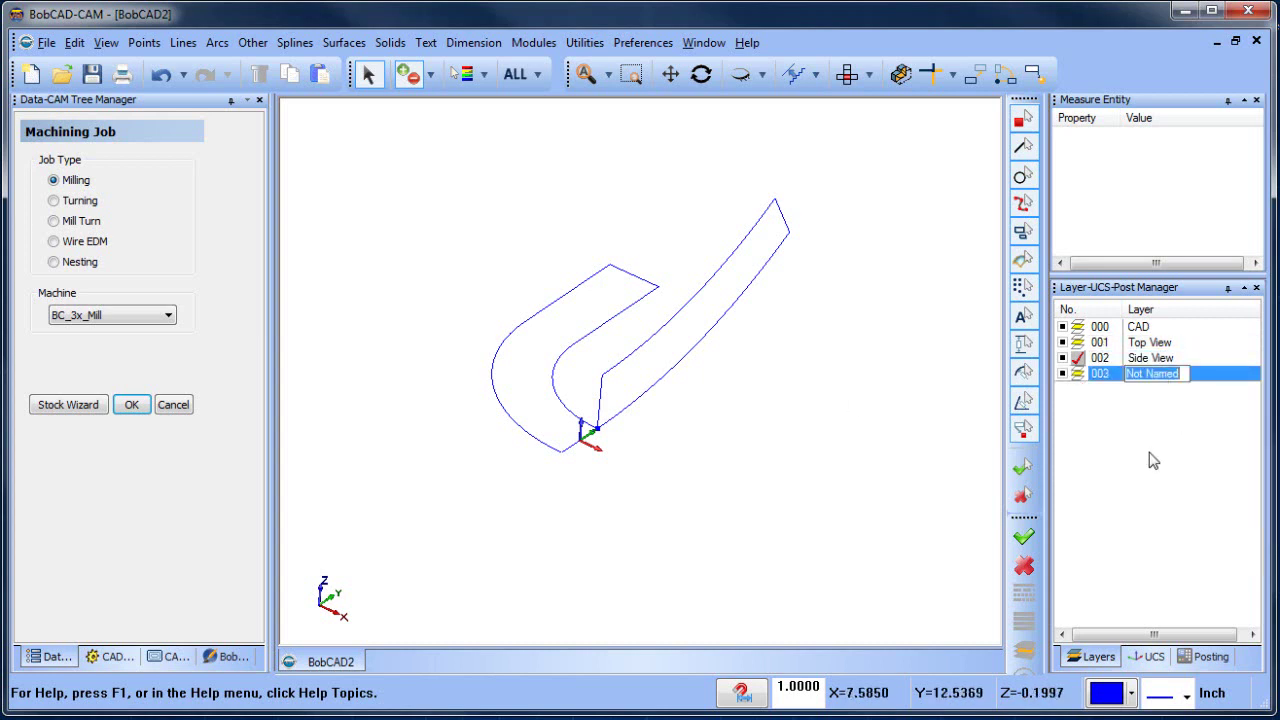
{"action": "type", "text": "Intersection Surfaces"}
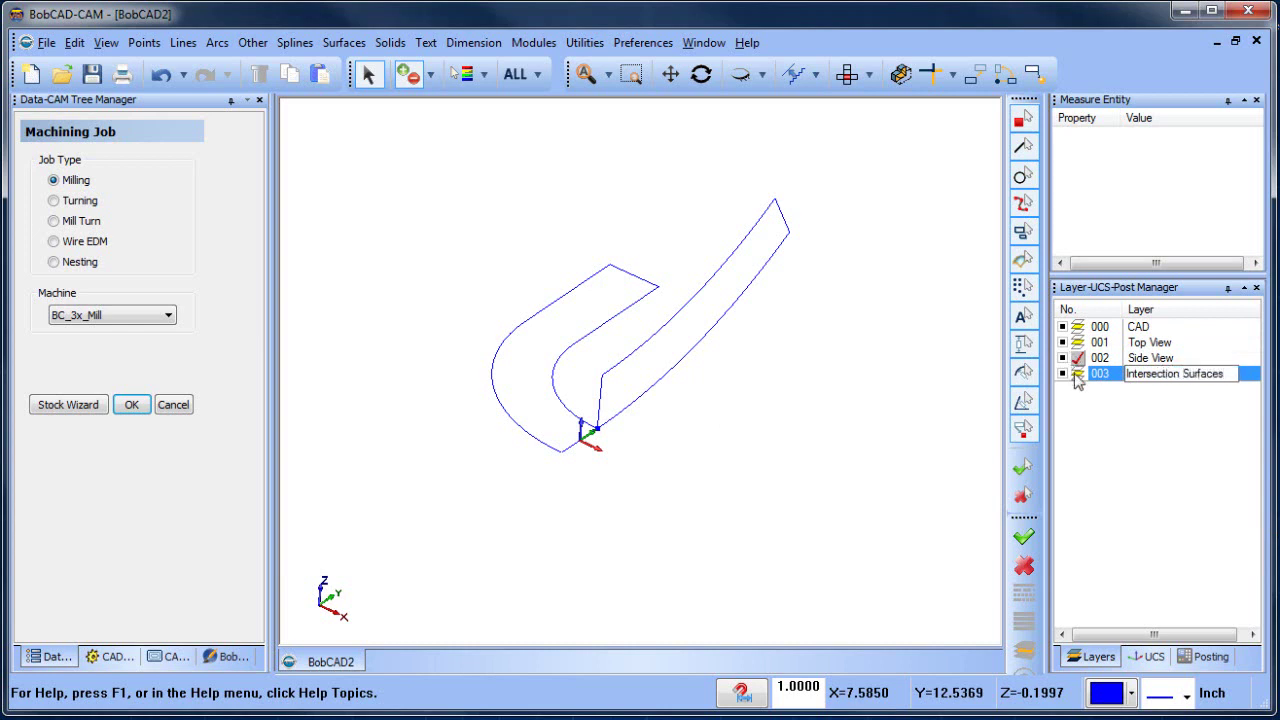
{"action": "left_click", "coordinate": [1077, 377]}
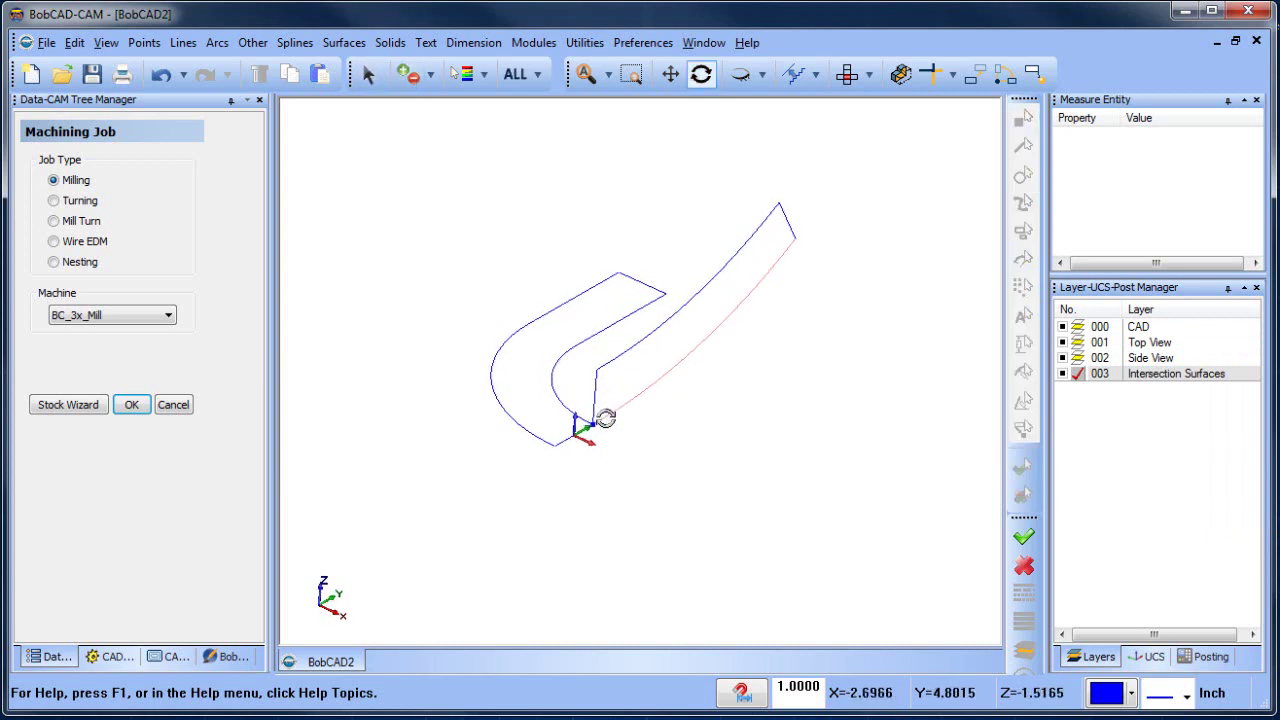
Start Extrude Curve on the Side (Y/Z) plane with both long wing curves selected
{"action": "left_click", "coordinate": [344, 45]}
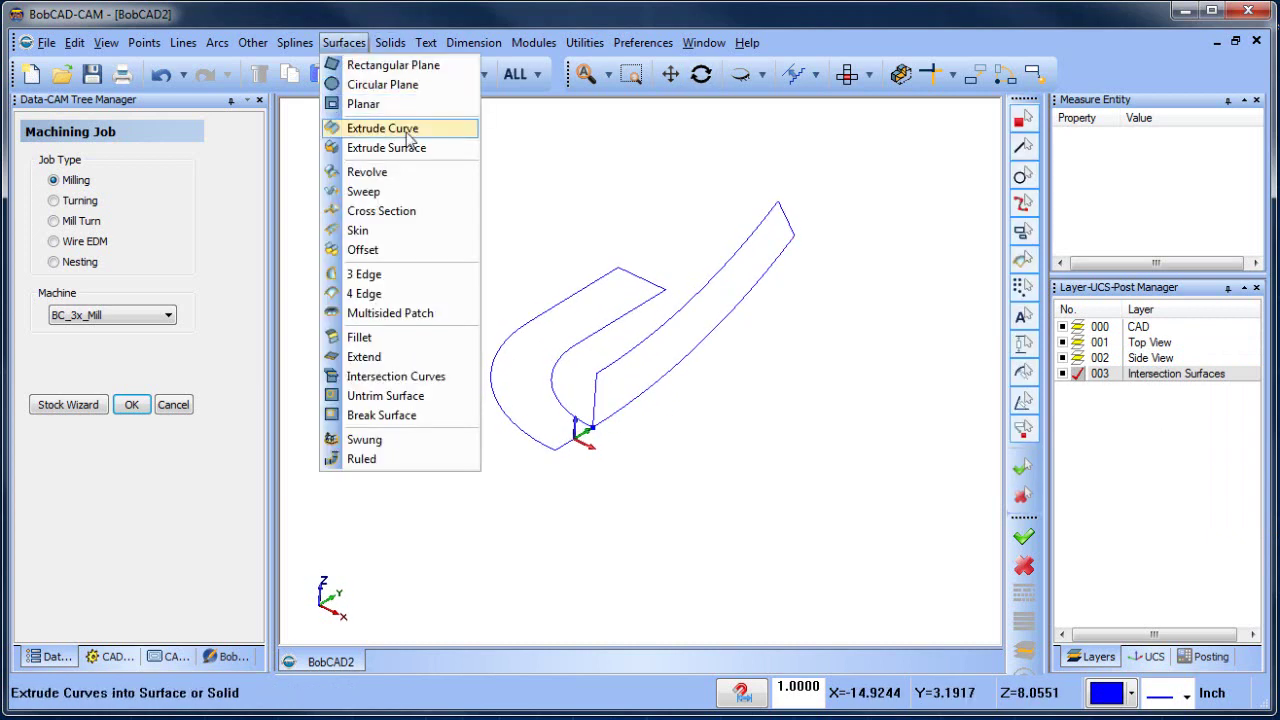
{"action": "left_click", "coordinate": [409, 131]}
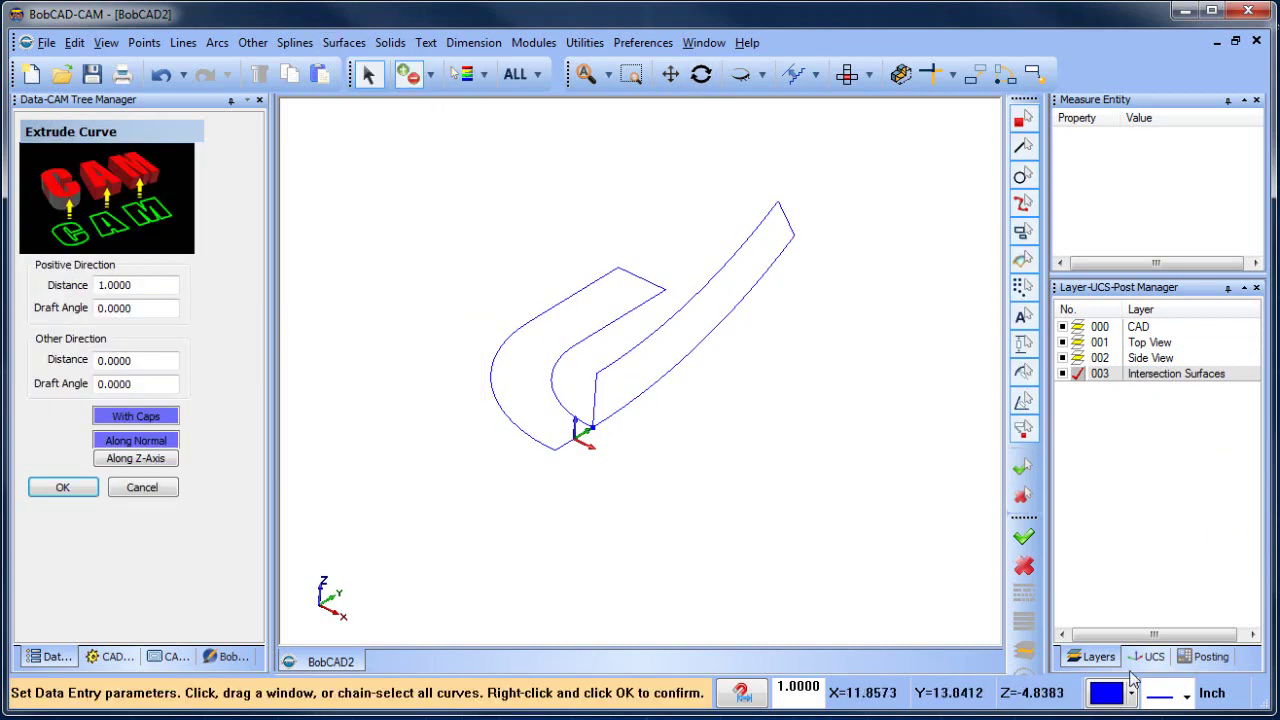
{"action": "left_click", "coordinate": [1145, 657]}
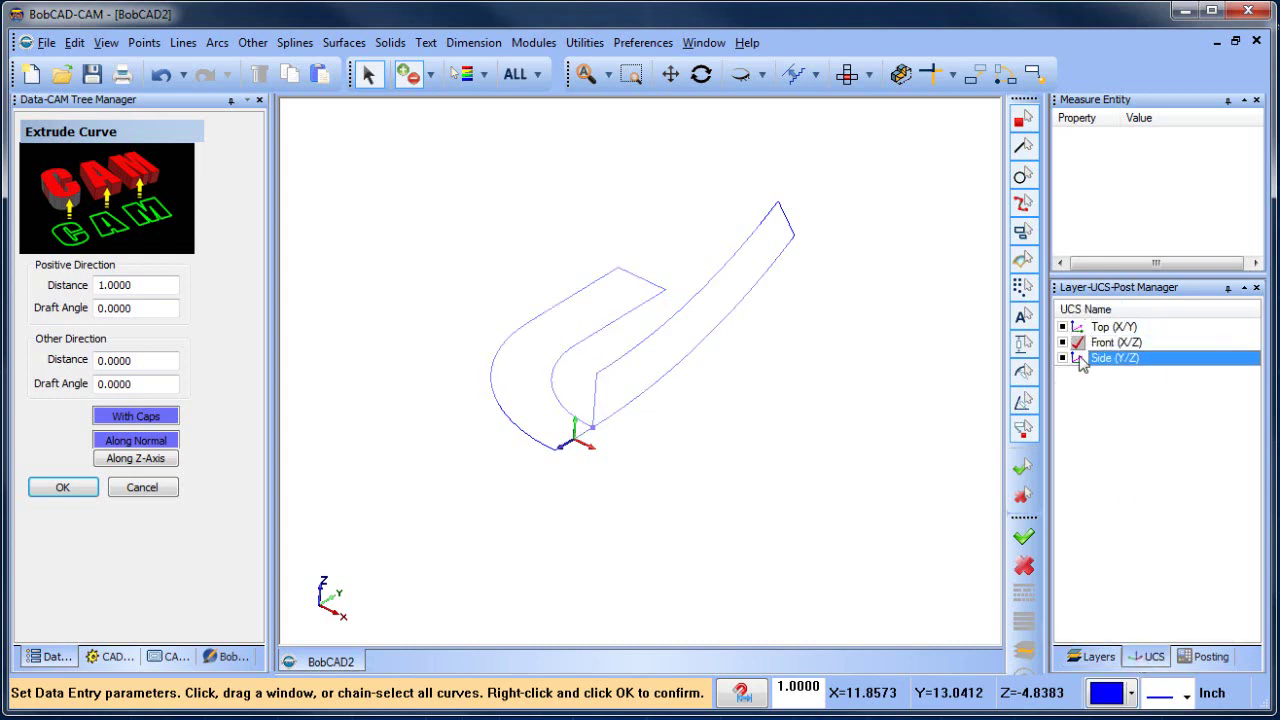
{"action": "left_click", "coordinate": [1063, 358]}
{"action": "mouse_move", "coordinate": [749, 423]}
{"action": "middle_mouse_down"}
{"action": "mouse_move", "coordinate": [794, 417]}
{"action": "mouse_move", "coordinate": [752, 418]}
{"action": "middle_mouse_up"}
{"action": "left_click", "coordinate": [748, 236]}
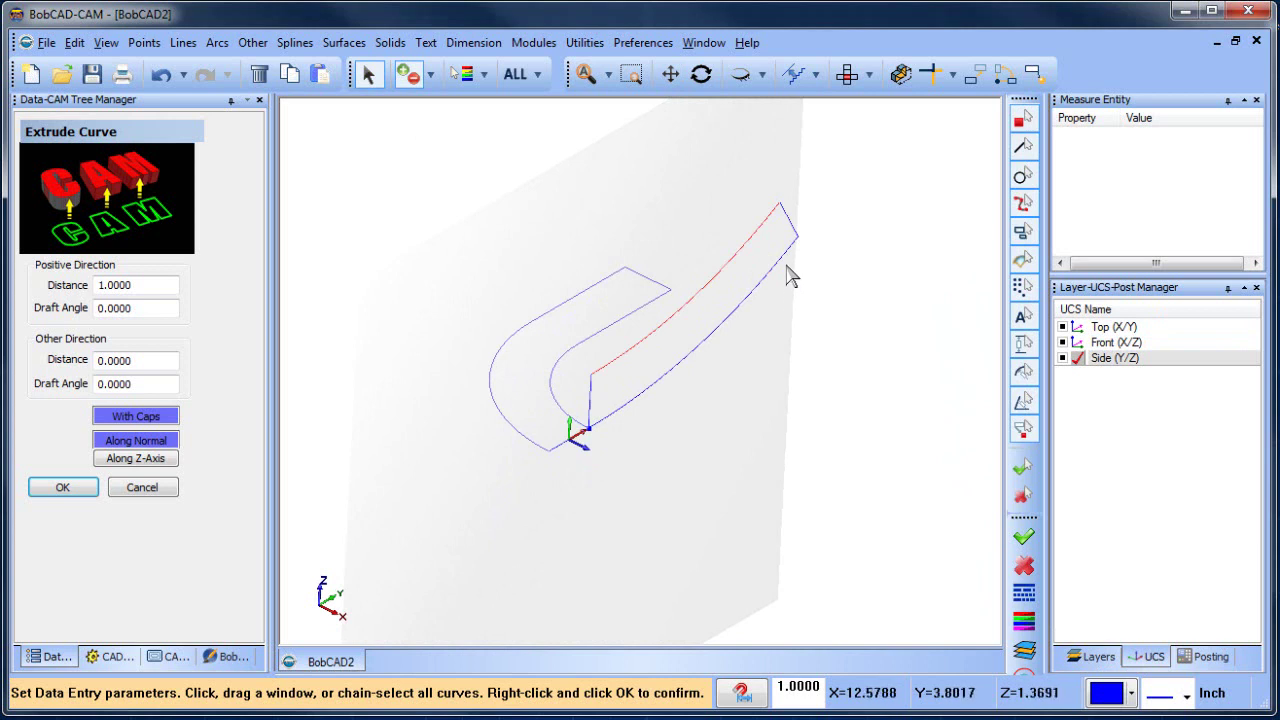
{"action": "left_click", "coordinate": [787, 268]}
{"action": "right_click", "coordinate": [868, 358]}
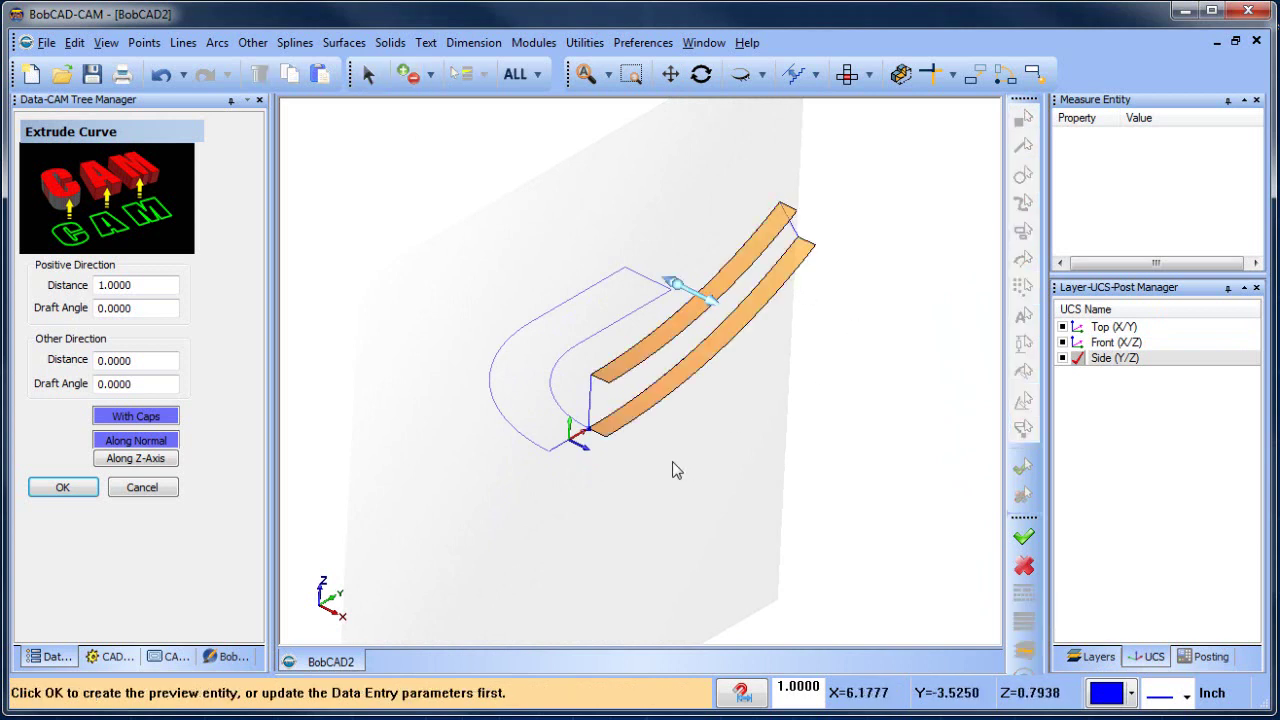
Extrude the curves 12 in the other direction and 0 positive, creating the surfaces
{"action": "middle_click_drag", "start_coordinate": [674, 466], "coordinate": [700, 300]}
{"action": "left_click_drag", "start_coordinate": [672, 283], "coordinate": [456, 205]}
{"action": "middle_click_drag", "start_coordinate": [731, 457], "coordinate": [718, 410]}
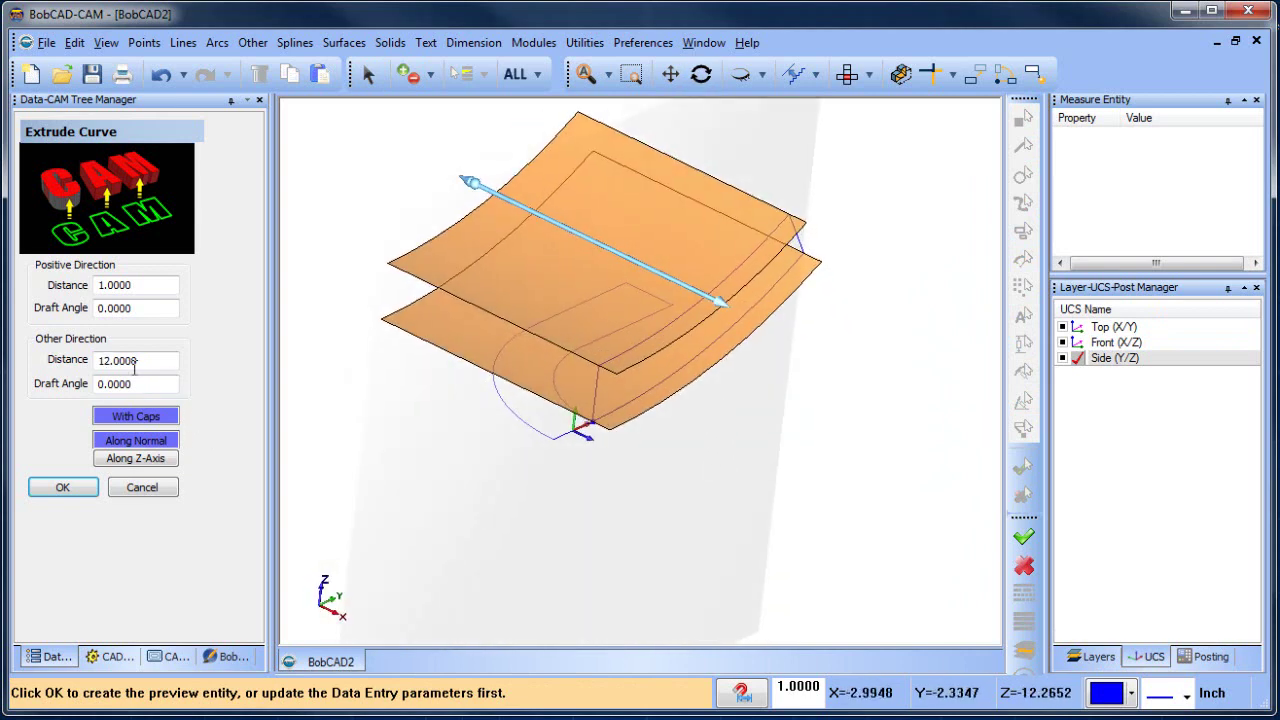
{"action": "left_click_drag", "start_coordinate": [143, 286], "coordinate": [72, 285]}
{"action": "type", "text": "0"}
{"action": "key", "text": "Tab"}
{"action": "left_click", "coordinate": [62, 487]}
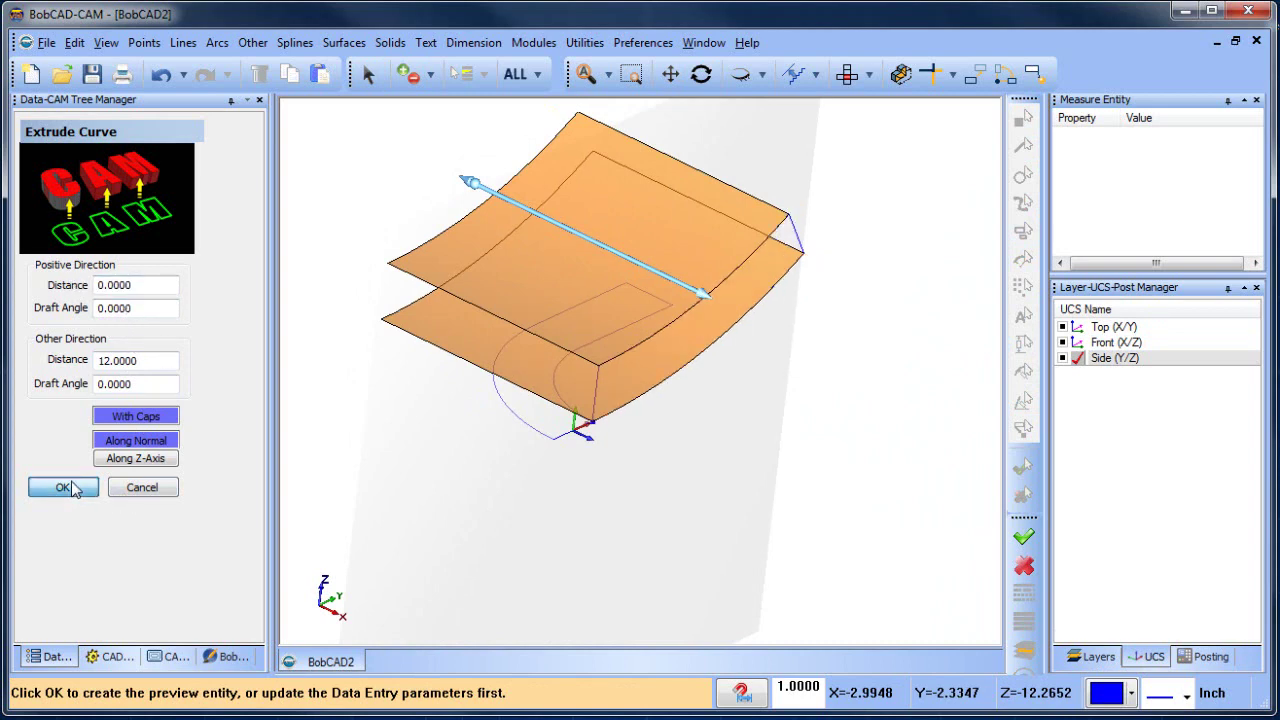
Switch the working plane to Front (X/Z) and orbit to view the hook curves
{"action": "middle_click_drag", "start_coordinate": [678, 457], "coordinate": [715, 440]}
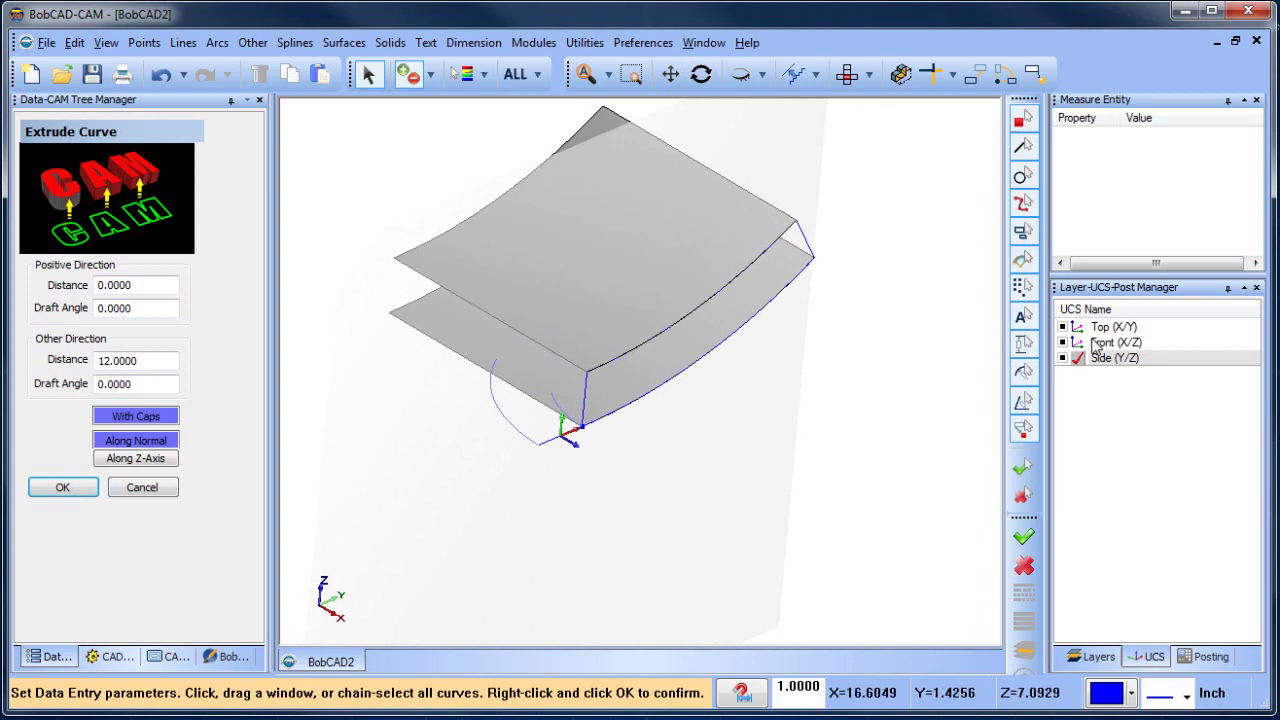
{"action": "double_click", "coordinate": [1097, 343]}
{"action": "left_click", "coordinate": [1093, 657]}
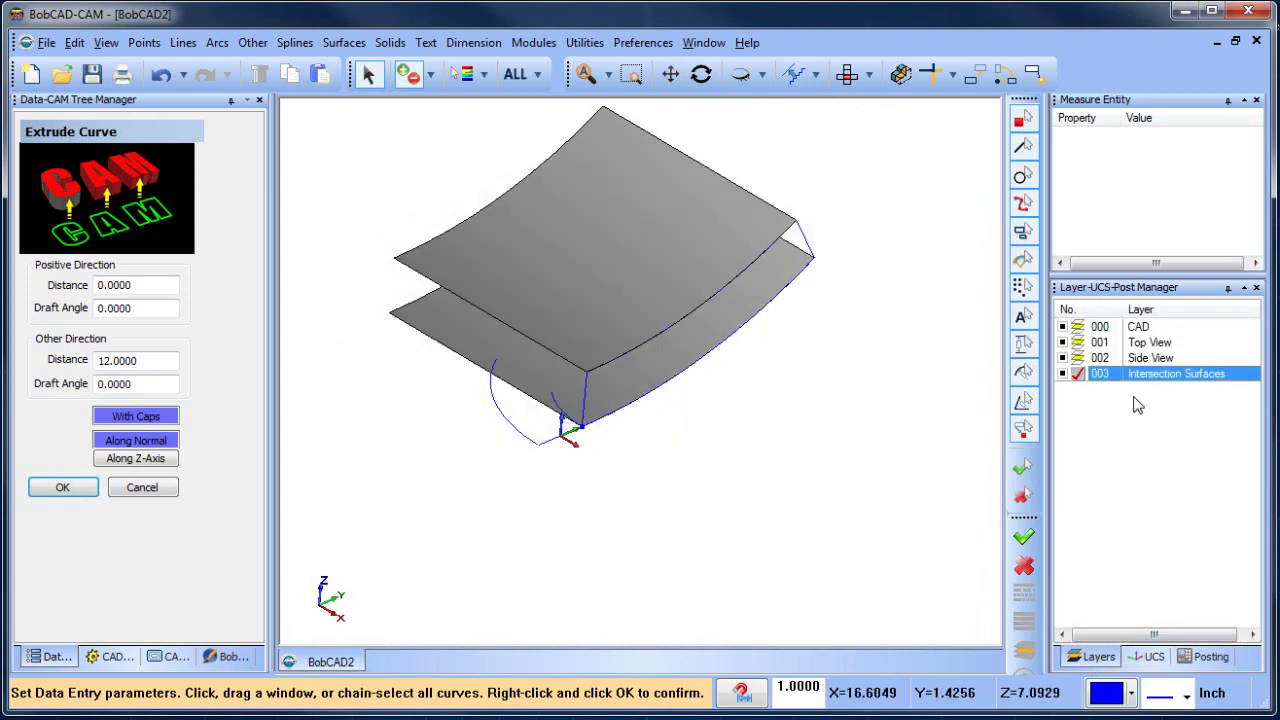
{"action": "middle_click_drag", "start_coordinate": [640, 478], "coordinate": [711, 477]}
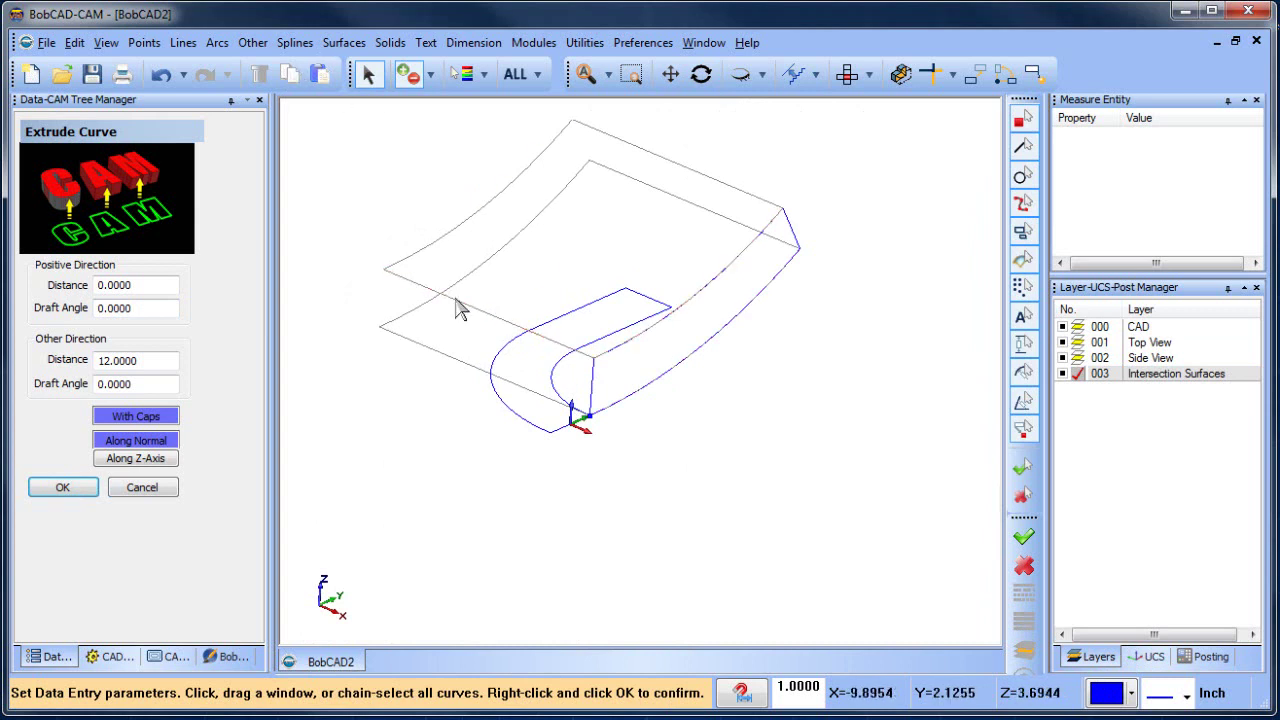
Extrude both hook arc chains 9 inches upward and 3 inches downward into vertical surfaces
{"action": "left_click", "coordinate": [515, 343]}
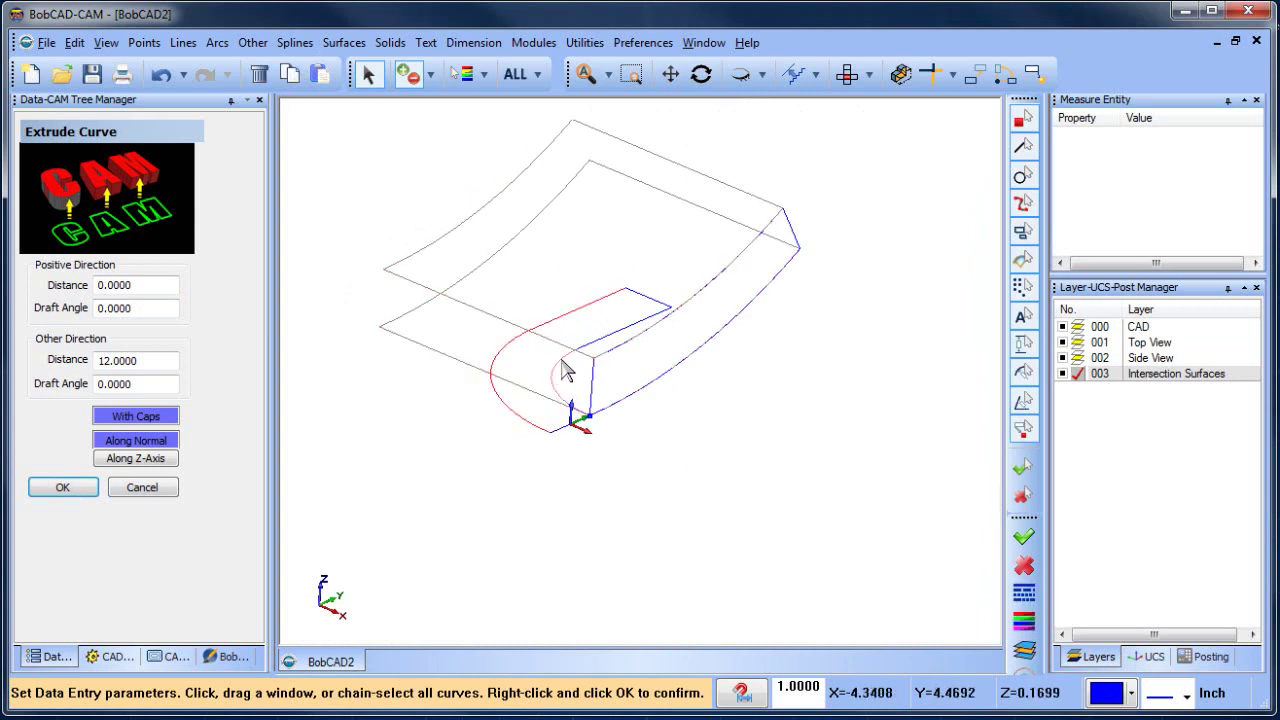
{"action": "left_click", "coordinate": [635, 333]}
{"action": "right_click", "coordinate": [591, 320]}
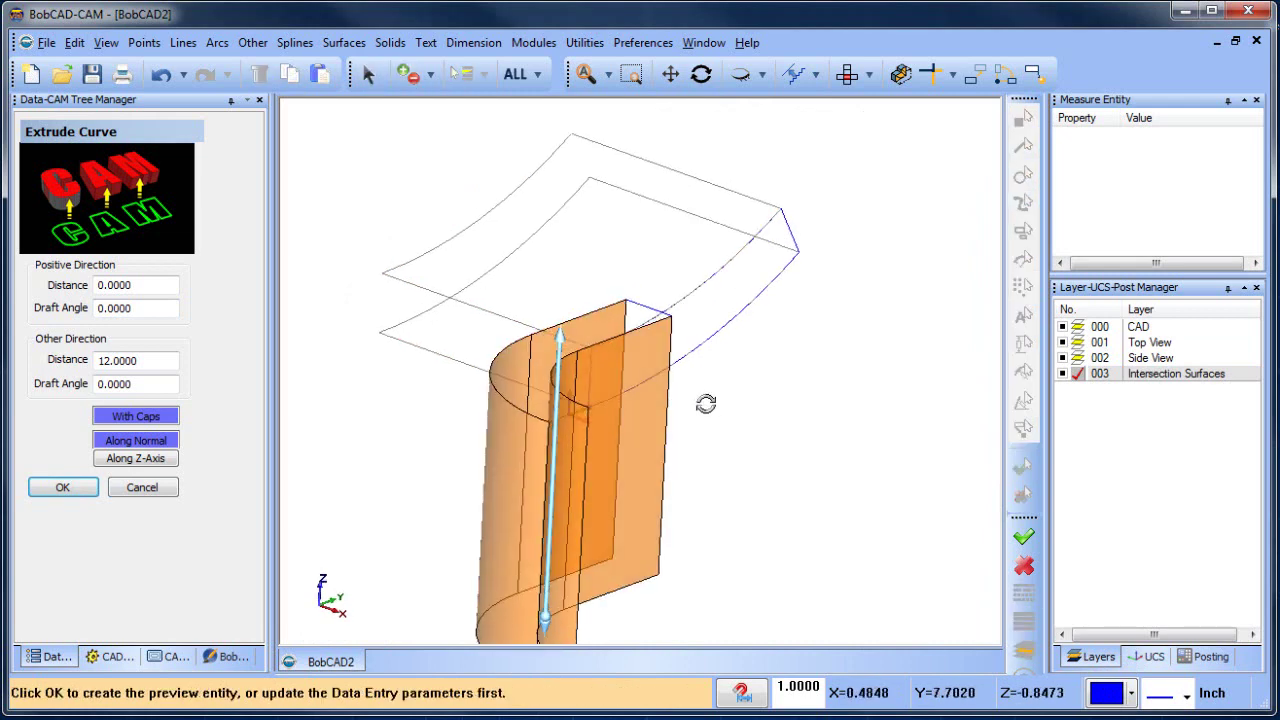
{"action": "middle_click_drag", "start_coordinate": [634, 406], "coordinate": [577, 507]}
{"action": "left_click_drag", "start_coordinate": [592, 510], "coordinate": [596, 274]}
{"action": "middle_click_drag", "start_coordinate": [648, 390], "coordinate": [590, 398]}
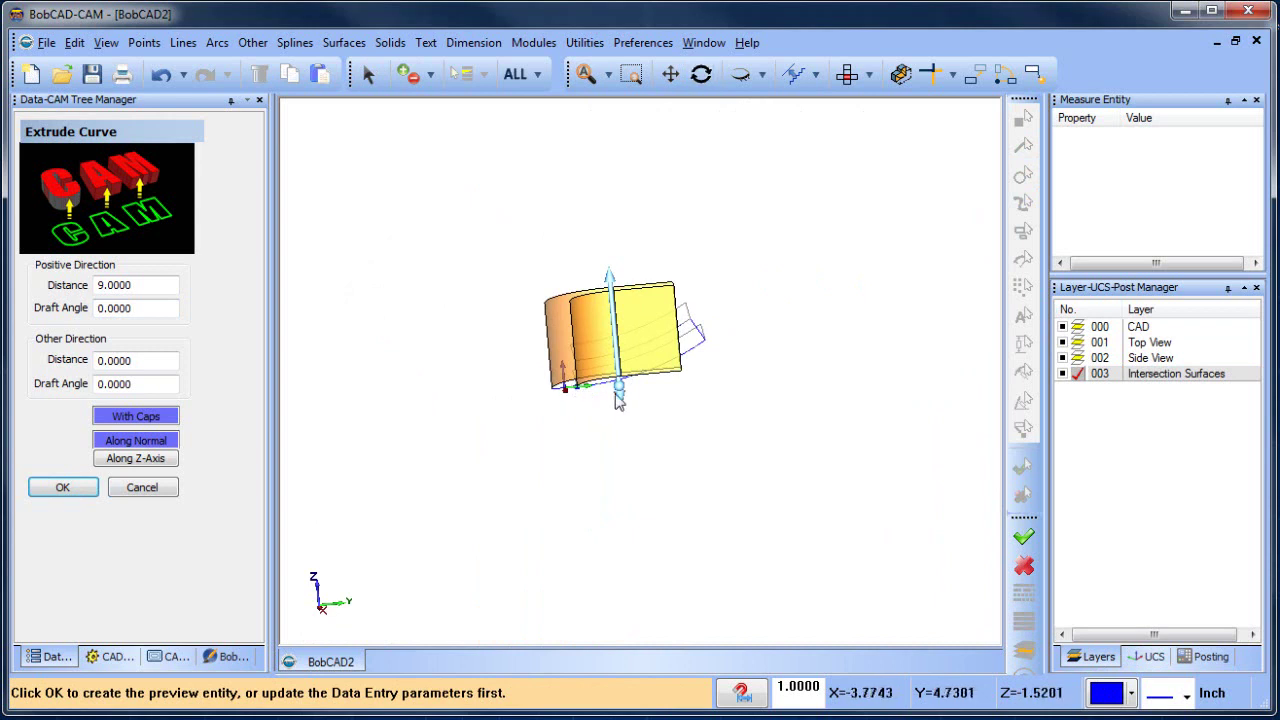
{"action": "left_click_drag", "start_coordinate": [604, 402], "coordinate": [640, 443]}
{"action": "middle_click_drag", "start_coordinate": [641, 443], "coordinate": [628, 378]}
{"action": "scroll", "coordinate": [620, 372], "scroll_direction": "up", "scroll_amount": 2}
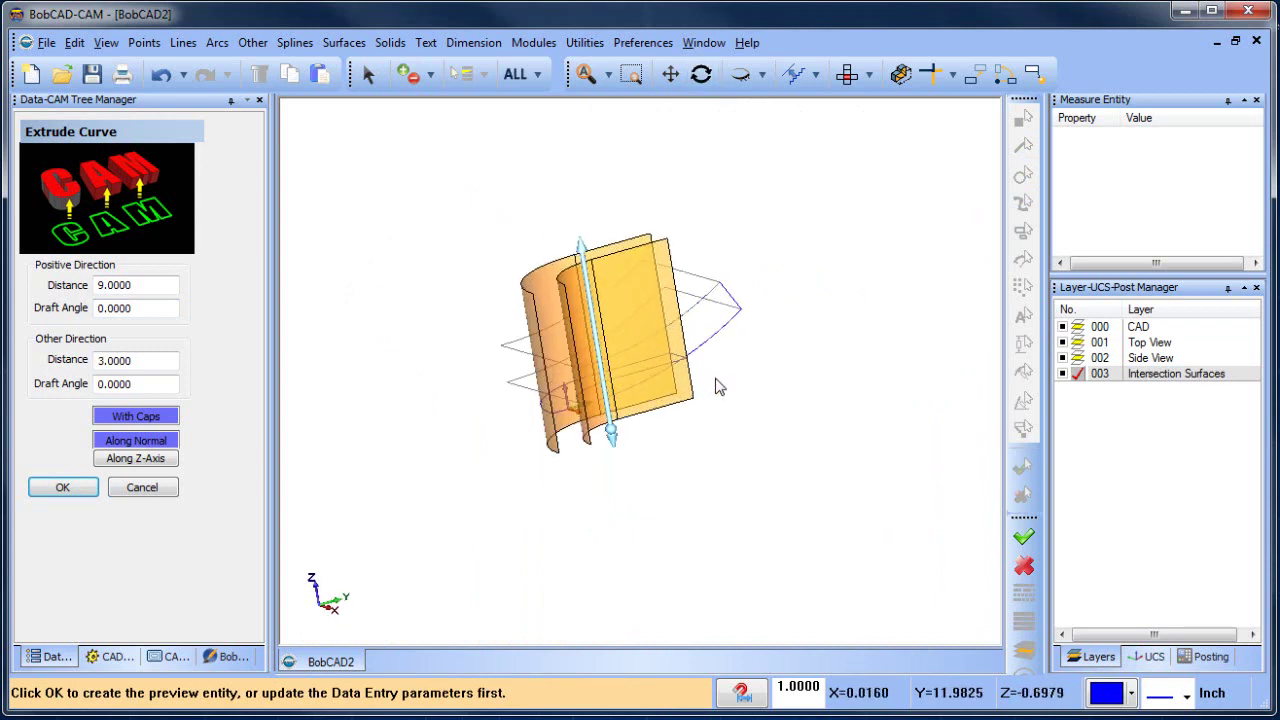
{"action": "mouse_move", "coordinate": [718, 387]}
{"action": "middle_mouse_down"}
{"action": "mouse_move", "coordinate": [657, 434]}
{"action": "mouse_move", "coordinate": [686, 440]}
{"action": "mouse_move", "coordinate": [706, 474]}
{"action": "mouse_move", "coordinate": [769, 476]}
{"action": "mouse_move", "coordinate": [594, 483]}
{"action": "mouse_move", "coordinate": [689, 489]}
{"action": "middle_mouse_up"}
Hide the Side View and Top View layers to inspect the intersecting surfaces
{"action": "left_click", "coordinate": [1062, 358]}
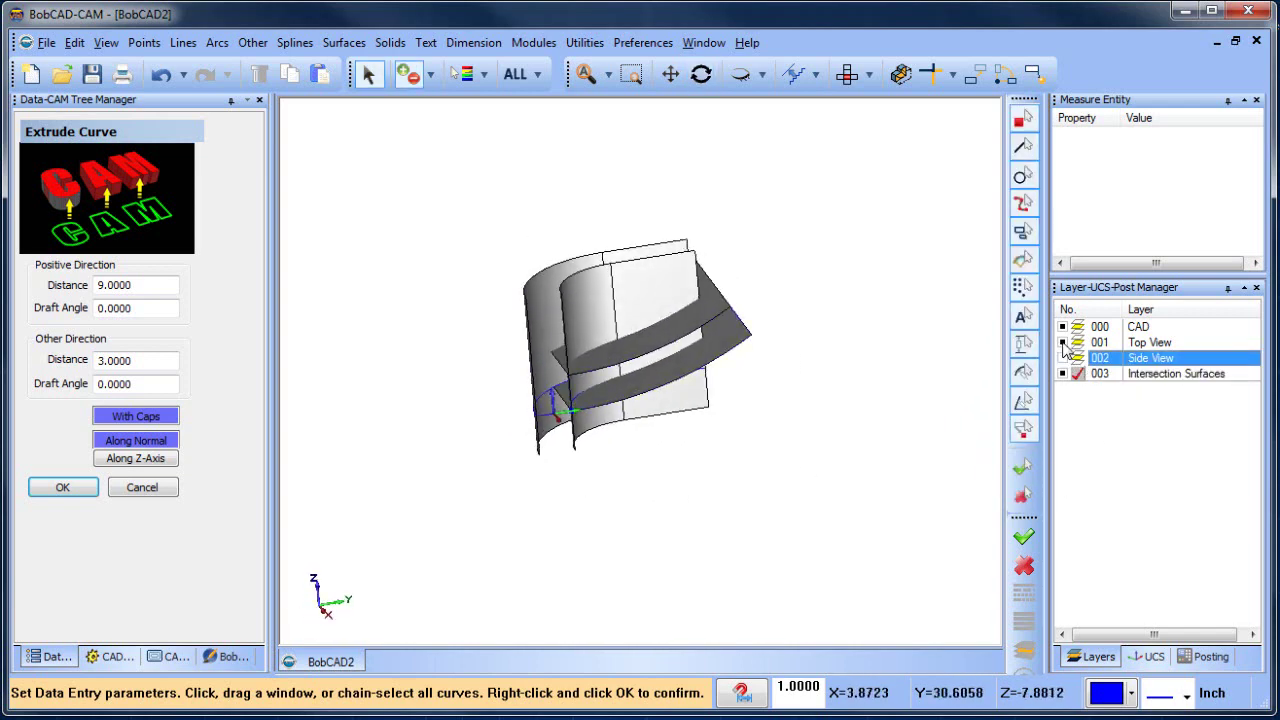
{"action": "left_click", "coordinate": [1062, 342]}
{"action": "middle_click_drag", "start_coordinate": [620, 330], "coordinate": [589, 360]}
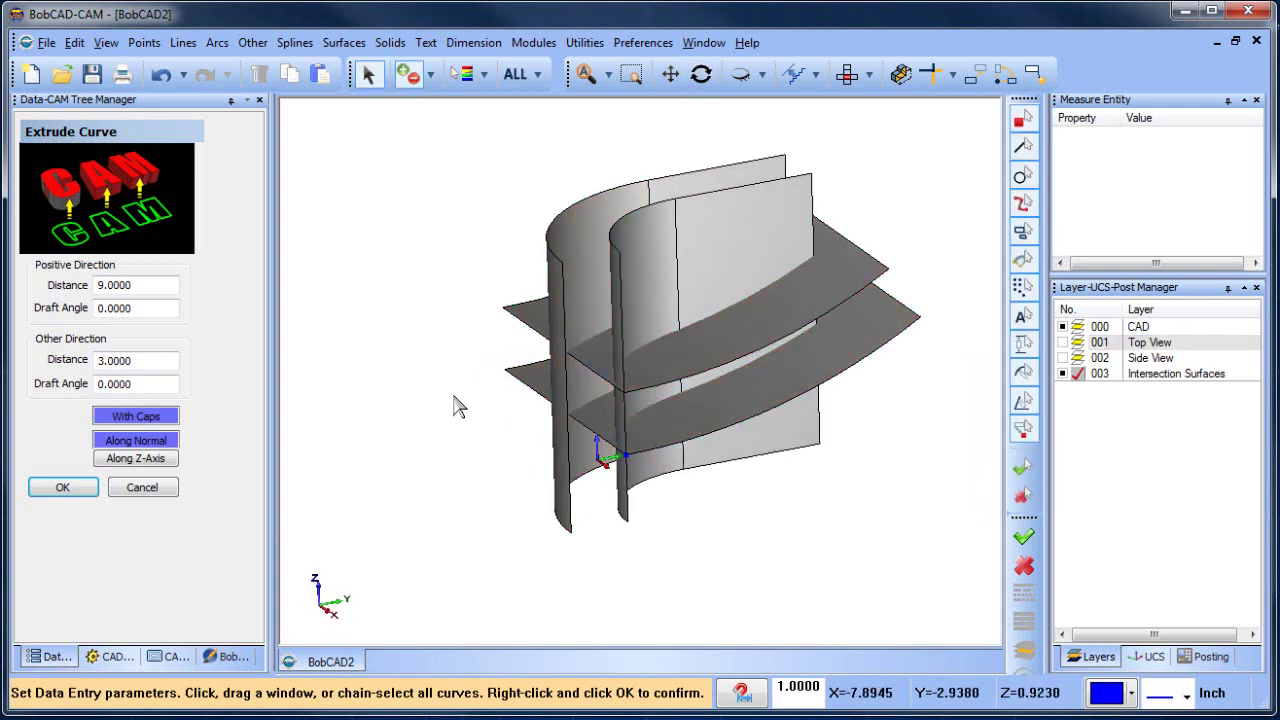
Dismiss the pending extrusion, then try and cancel a Z-axis extrusion of one surface edge
{"action": "left_click", "coordinate": [152, 498]}
{"action": "left_click", "coordinate": [343, 42]}
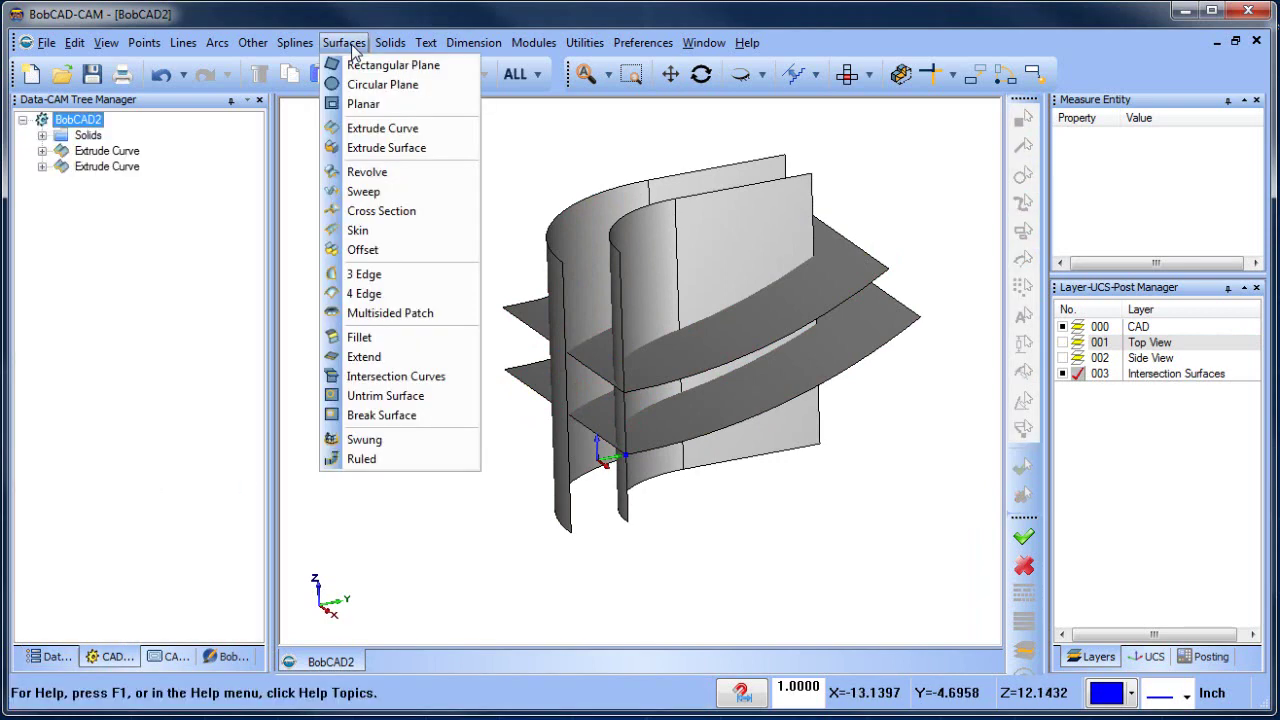
{"action": "left_click", "coordinate": [448, 126]}
{"action": "left_click", "coordinate": [497, 340]}
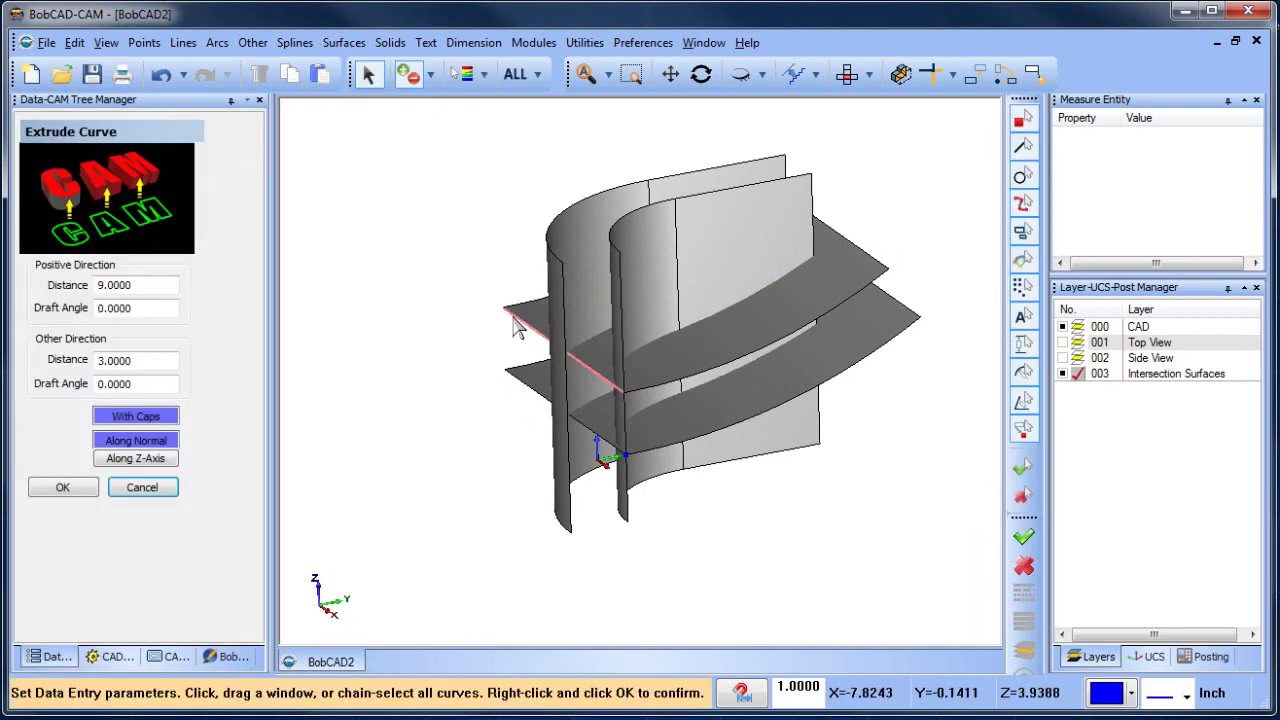
{"action": "right_click", "coordinate": [426, 289]}
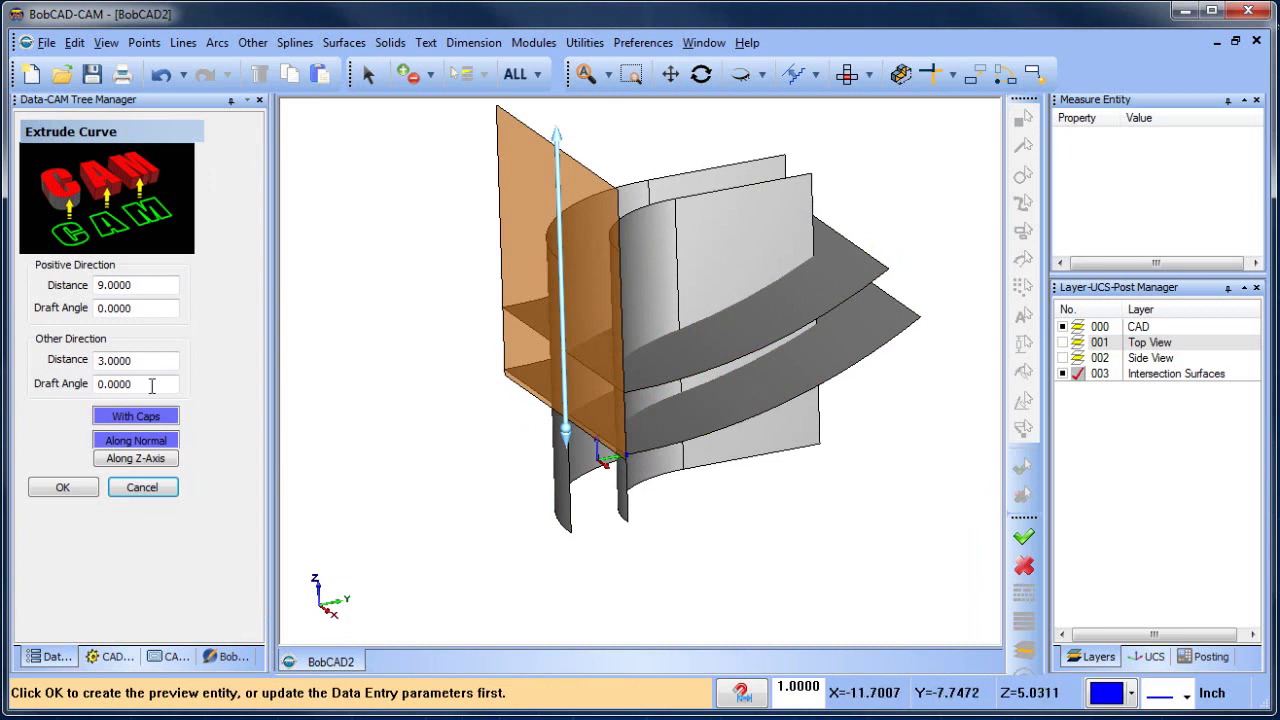
{"action": "left_click", "coordinate": [157, 459]}
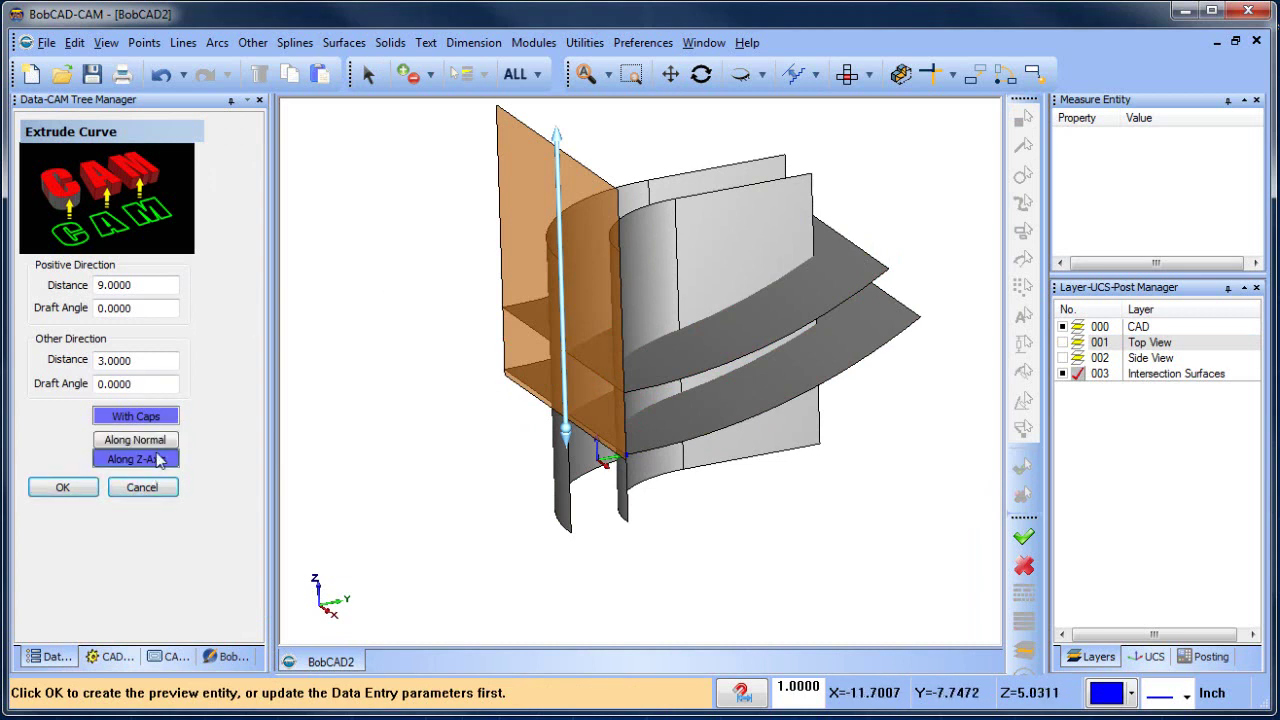
{"action": "left_click", "coordinate": [168, 486]}
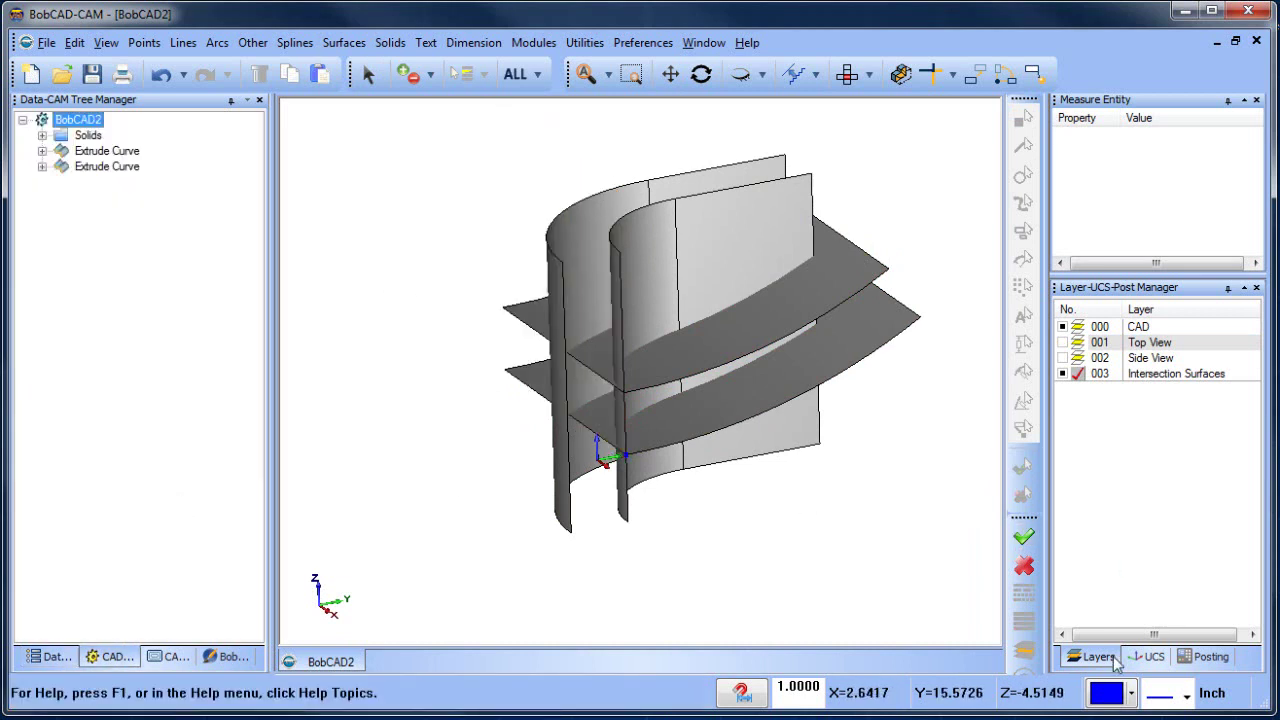
Switch to Front (X/Z) and pick both horizontal surface edges for a new Extrude Curve
{"action": "left_click", "coordinate": [1147, 657]}
{"action": "double_click", "coordinate": [1112, 342]}
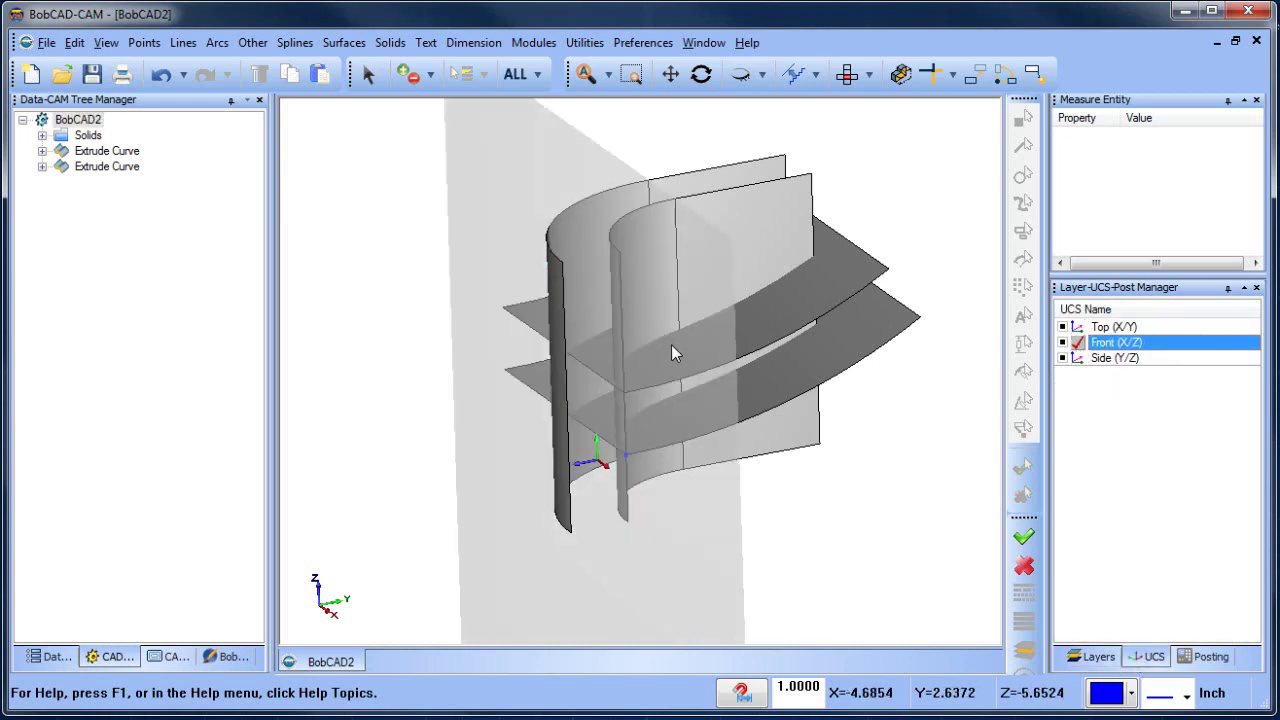
{"action": "left_click", "coordinate": [343, 42]}
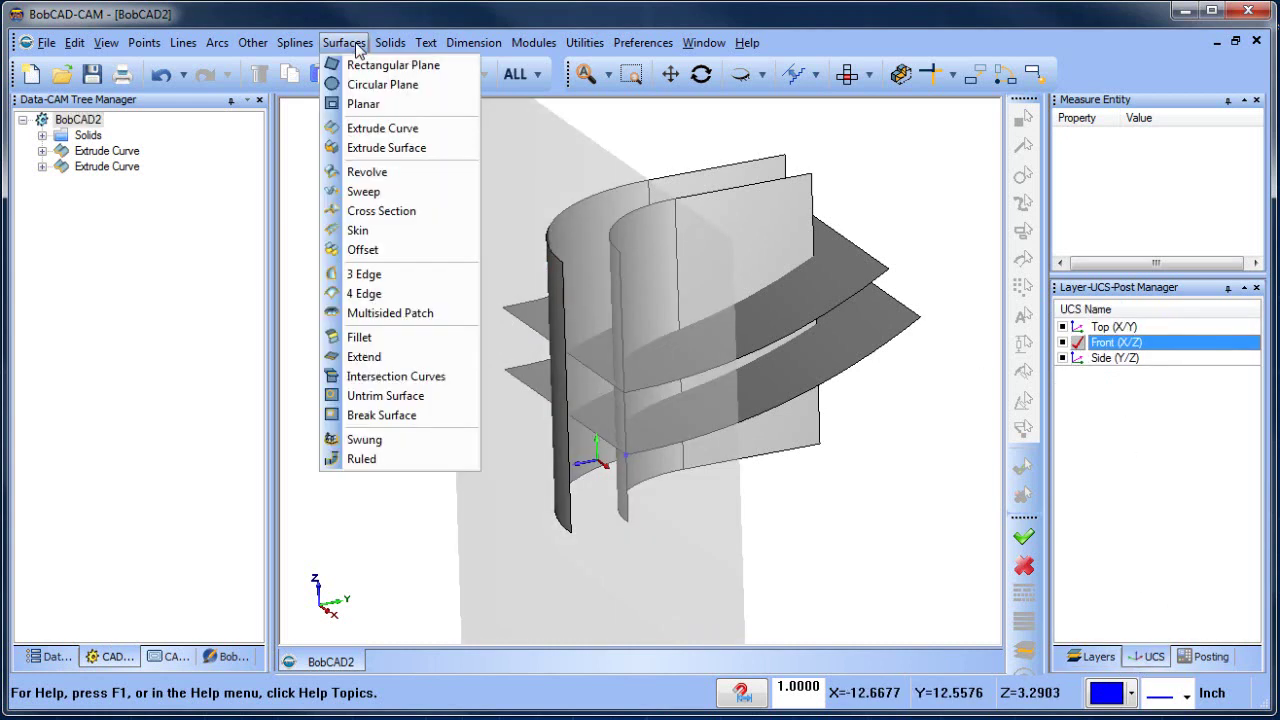
{"action": "left_click", "coordinate": [395, 128]}
{"action": "left_click", "coordinate": [527, 335]}
{"action": "left_click", "coordinate": [523, 400]}
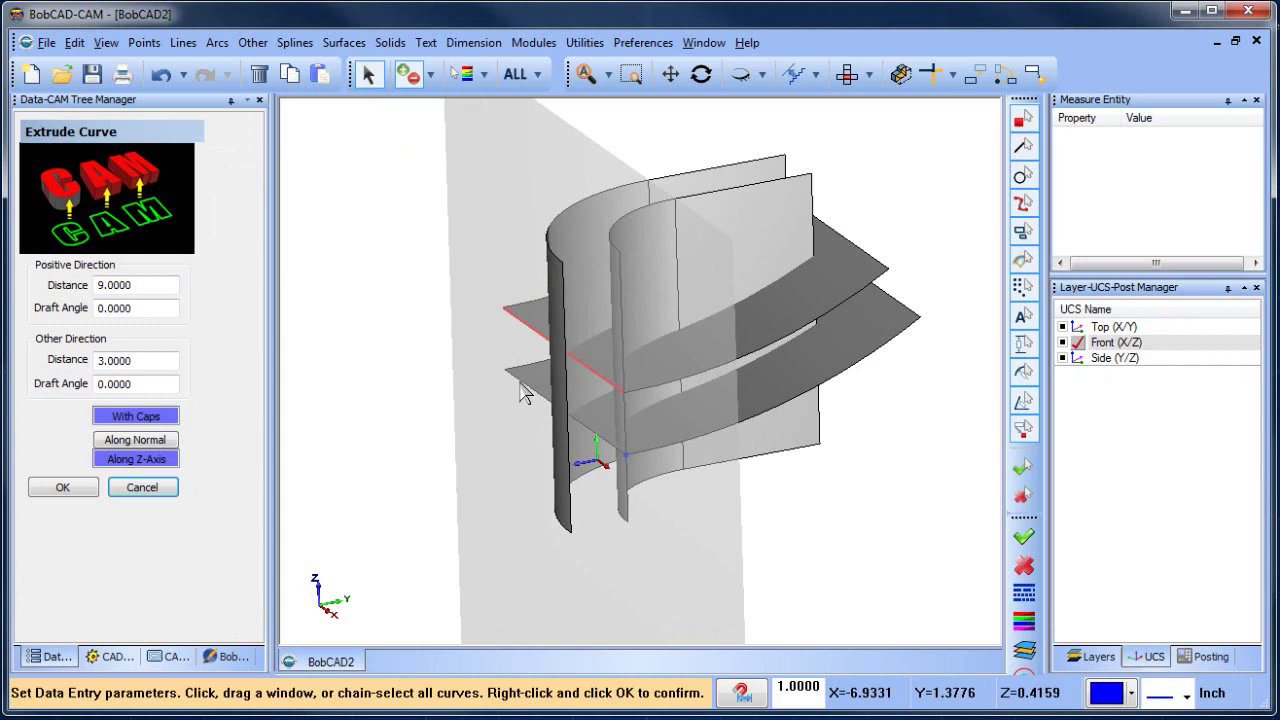
{"action": "right_click", "coordinate": [447, 390]}
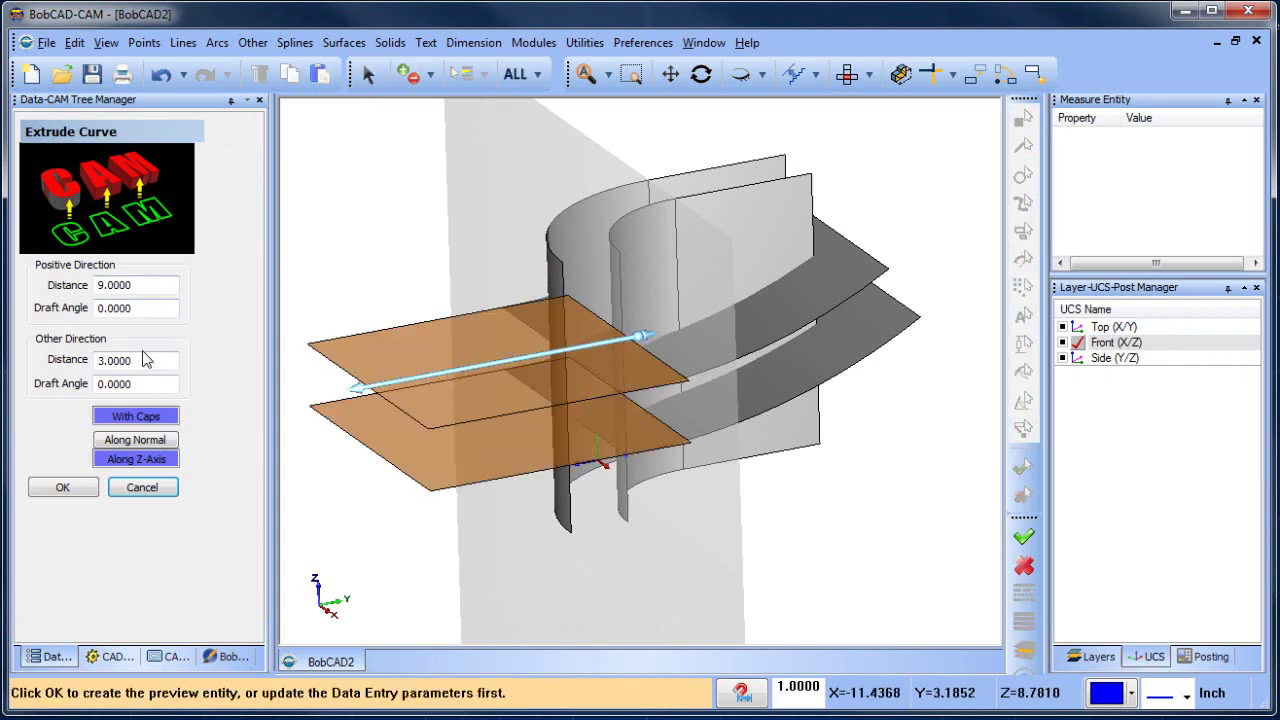
Extrude the edges 3 inches in the positive direction and 0 the other way
{"action": "left_click_drag", "start_coordinate": [146, 360], "coordinate": [41, 362]}
{"action": "key", "text": "Tab"}
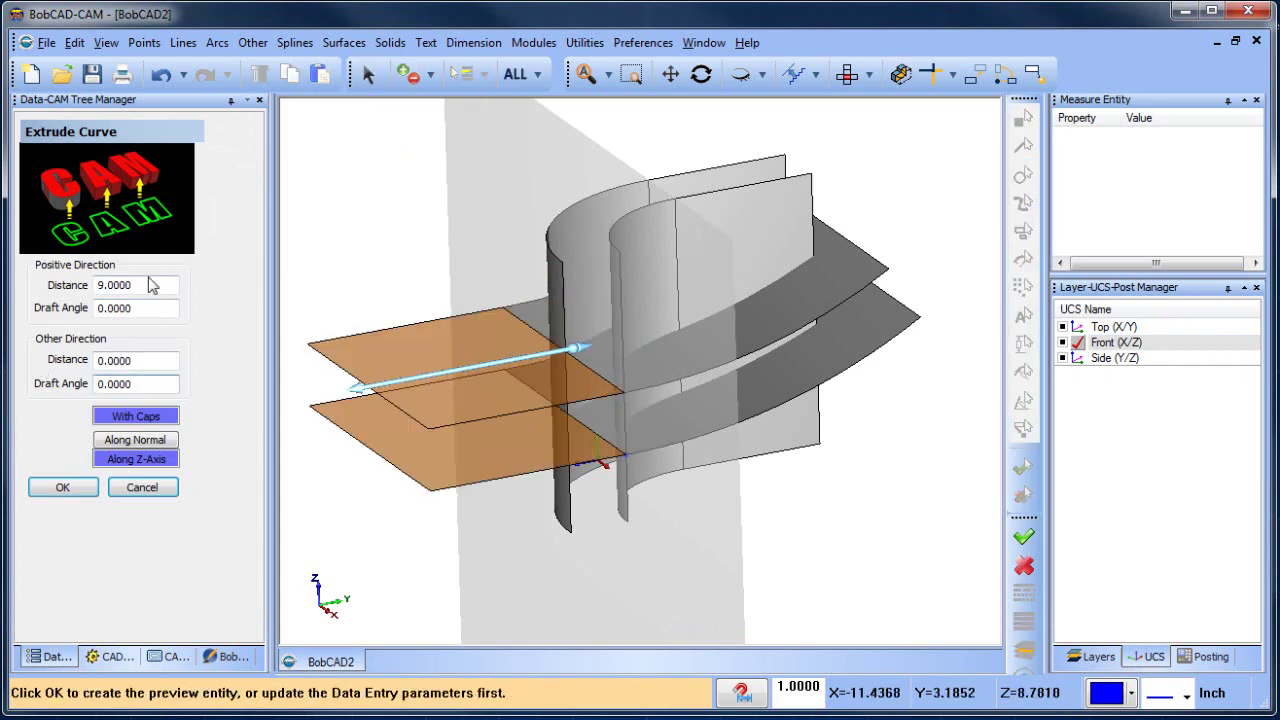
{"action": "left_click_drag", "start_coordinate": [150, 285], "coordinate": [97, 286]}
{"action": "type", "text": "3"}
{"action": "key", "text": "Tab"}
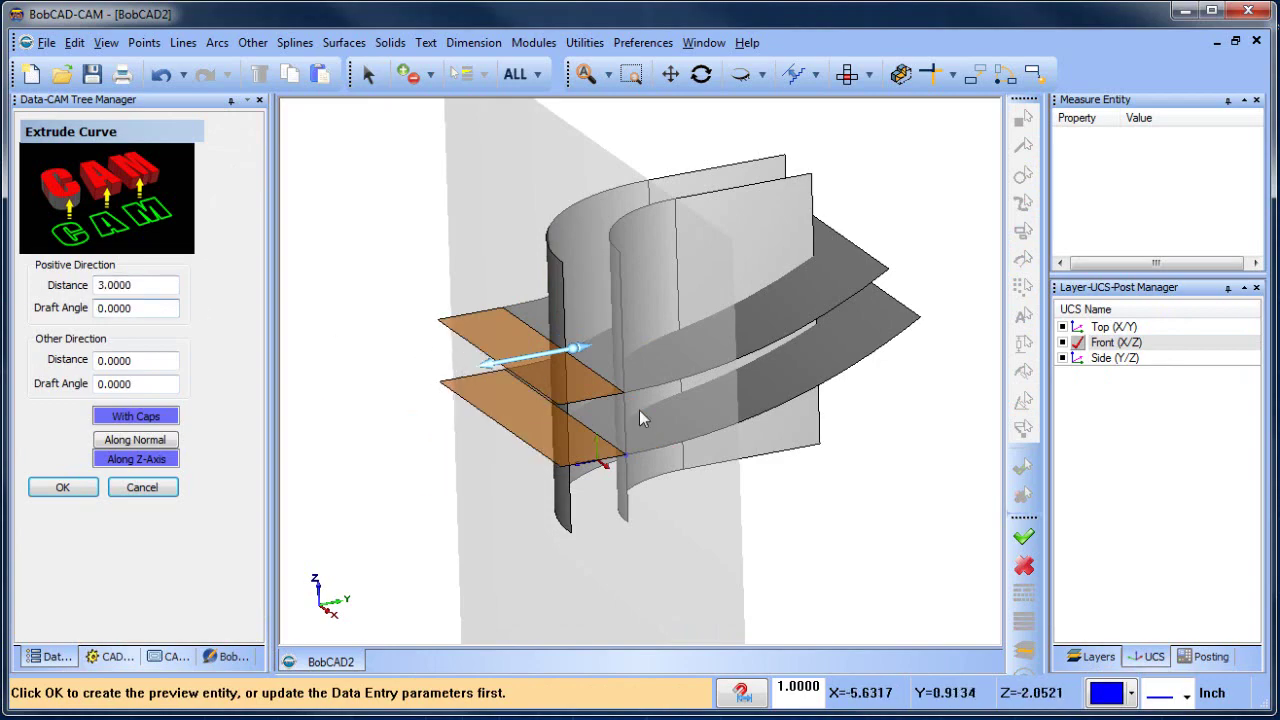
{"action": "mouse_move", "coordinate": [646, 414]}
{"action": "middle_mouse_down"}
{"action": "mouse_move", "coordinate": [657, 509]}
{"action": "mouse_move", "coordinate": [656, 429]}
{"action": "middle_mouse_up"}
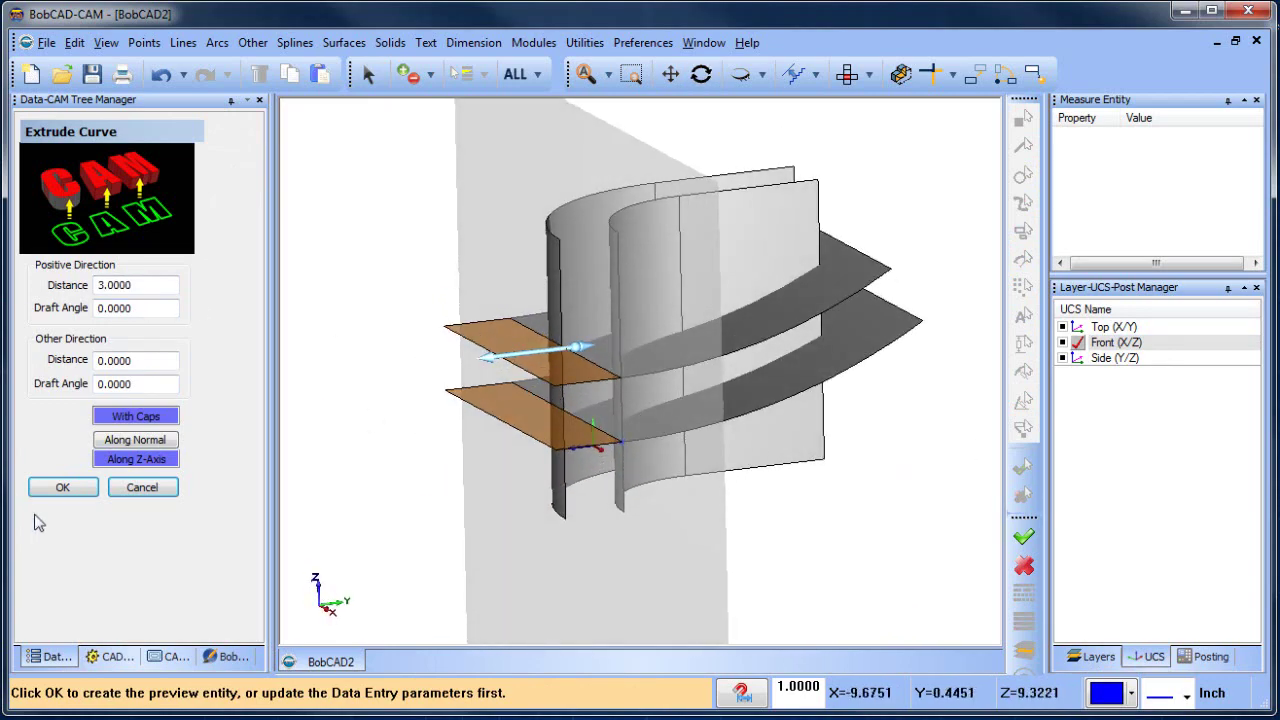
{"action": "left_click", "coordinate": [62, 487]}
{"action": "left_click", "coordinate": [141, 487]}
{"action": "left_click", "coordinate": [1099, 657]}
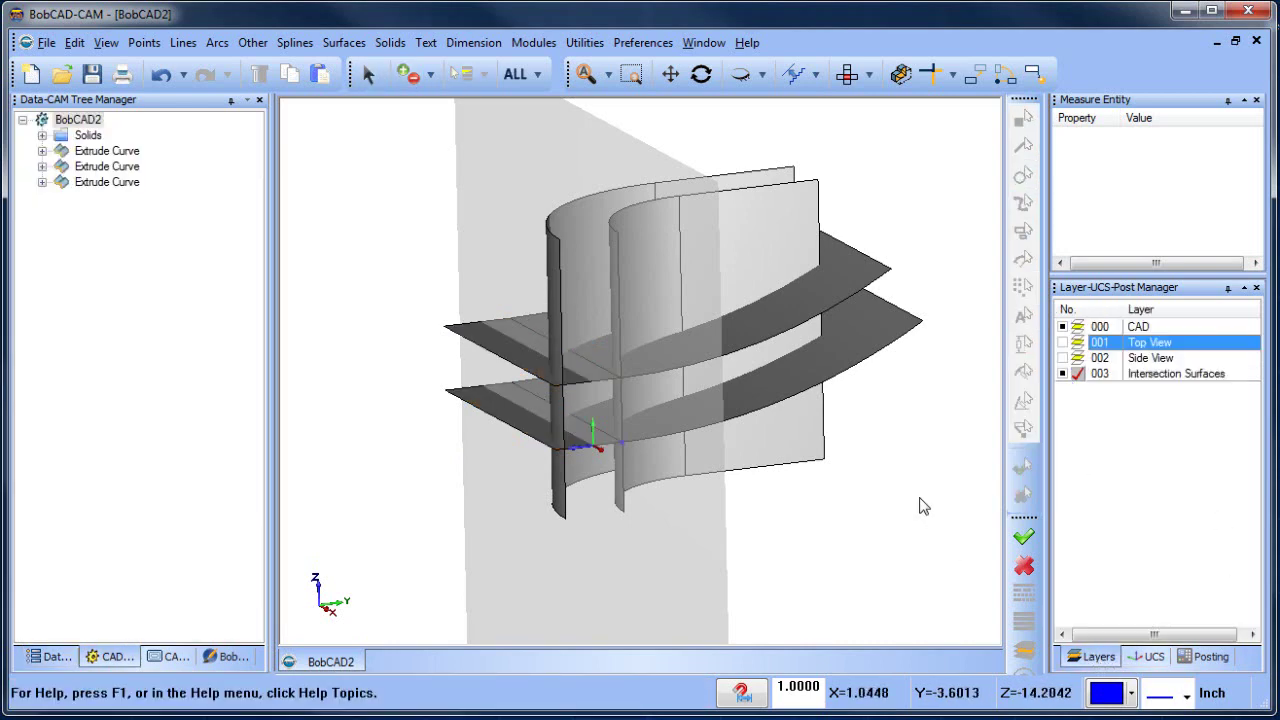
Make Top (X/Y) the active coordinate system
{"action": "left_click", "coordinate": [1148, 657]}
{"action": "double_click", "coordinate": [1110, 327]}
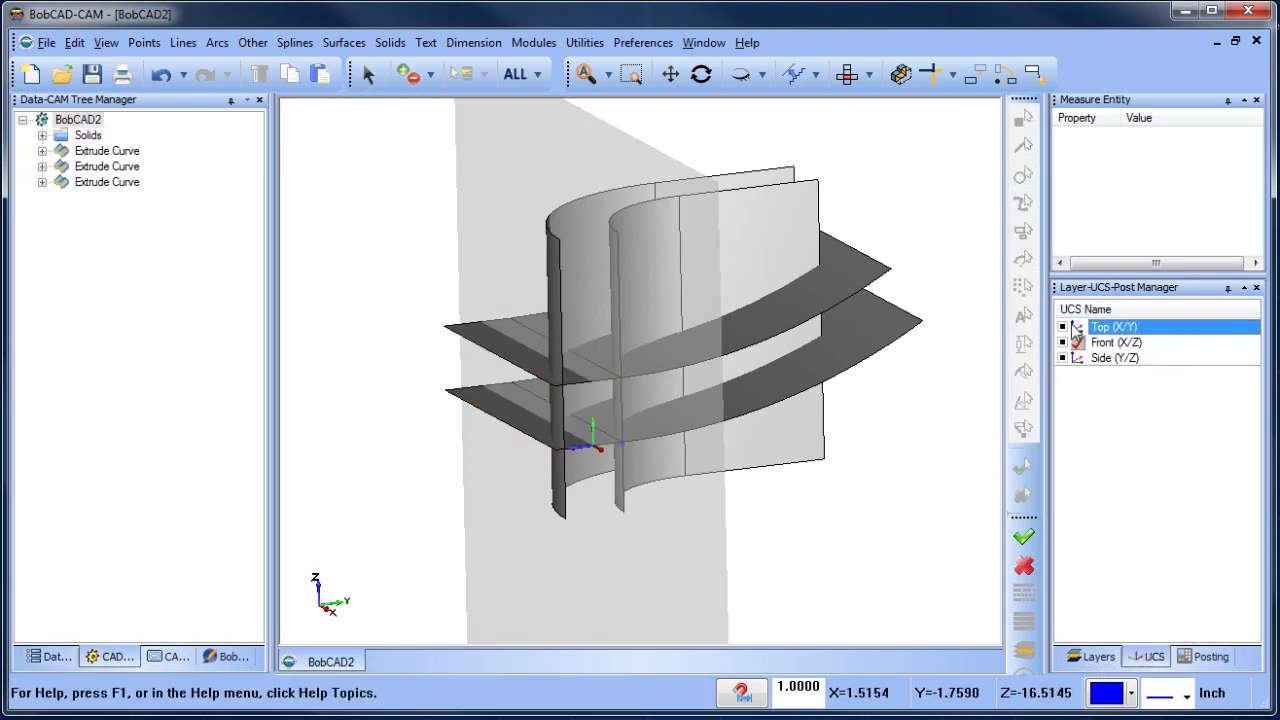
{"action": "middle_click_drag", "start_coordinate": [594, 432], "coordinate": [668, 452]}
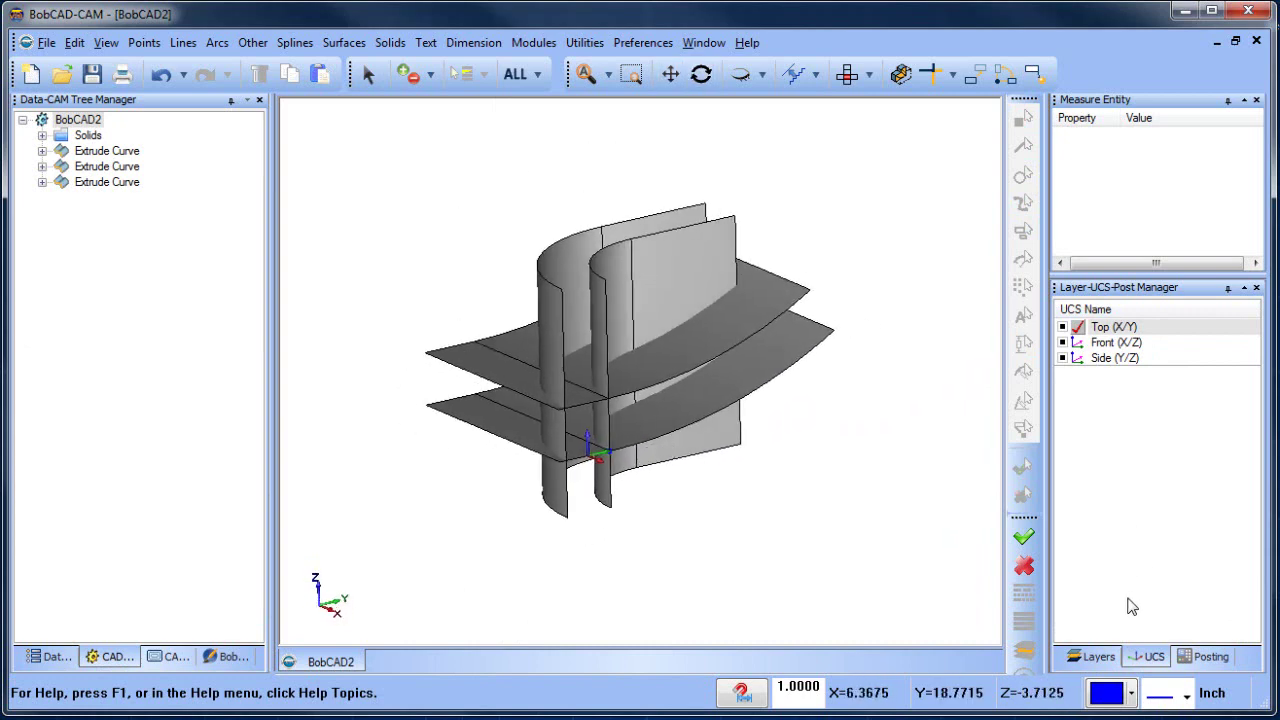
Add layer 004 named 'Intersection curves' and make it current
{"action": "left_click", "coordinate": [1097, 657]}
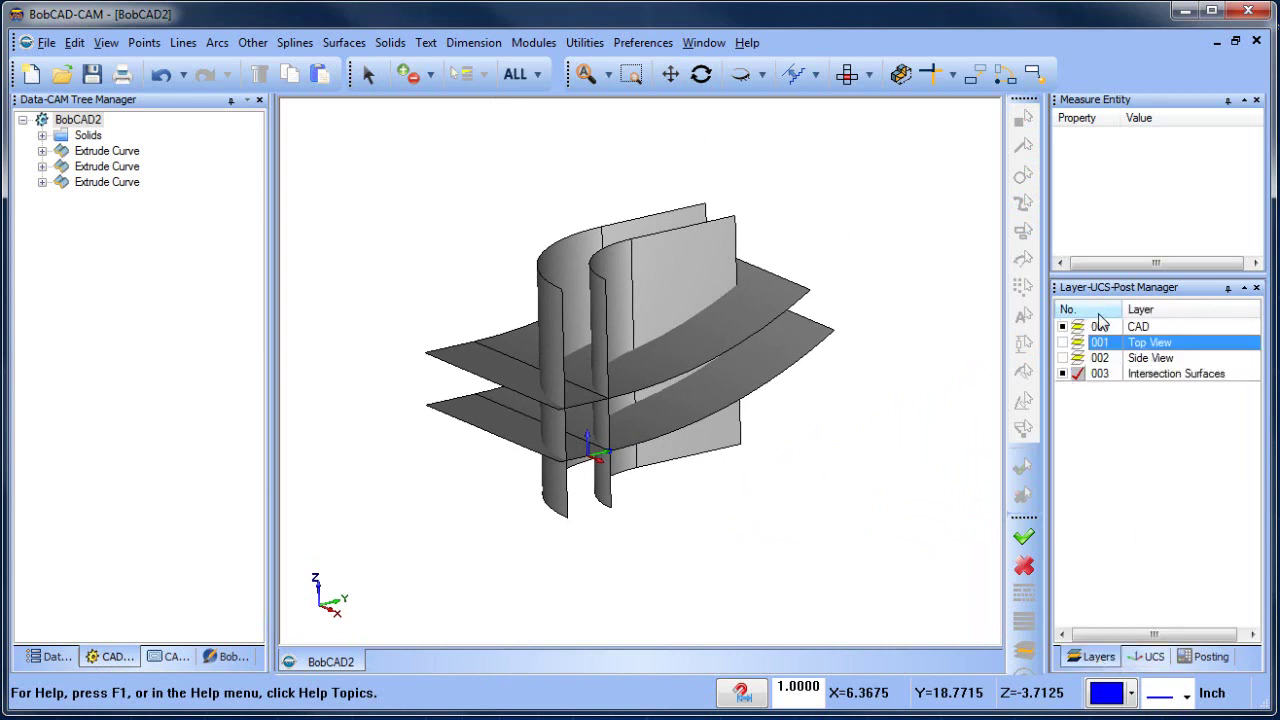
{"action": "right_click", "coordinate": [1150, 374]}
{"action": "left_click", "coordinate": [1185, 388]}
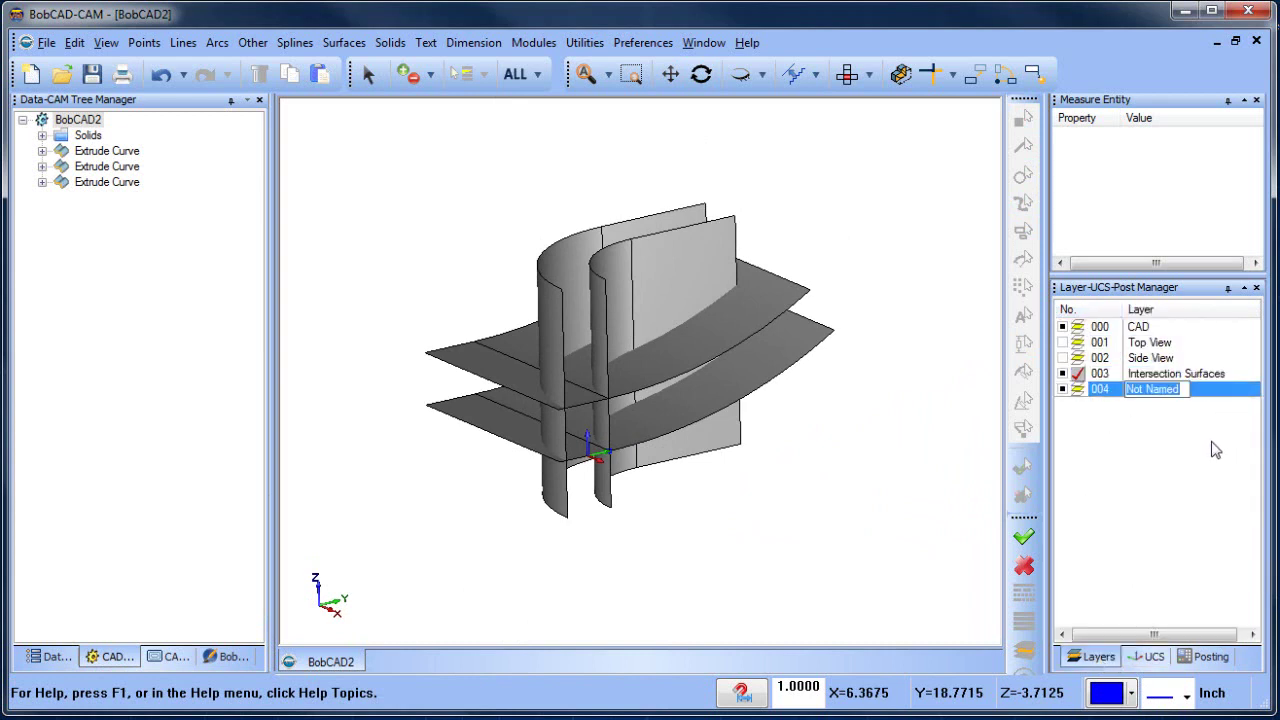
{"action": "key", "text": "BackSpace"}
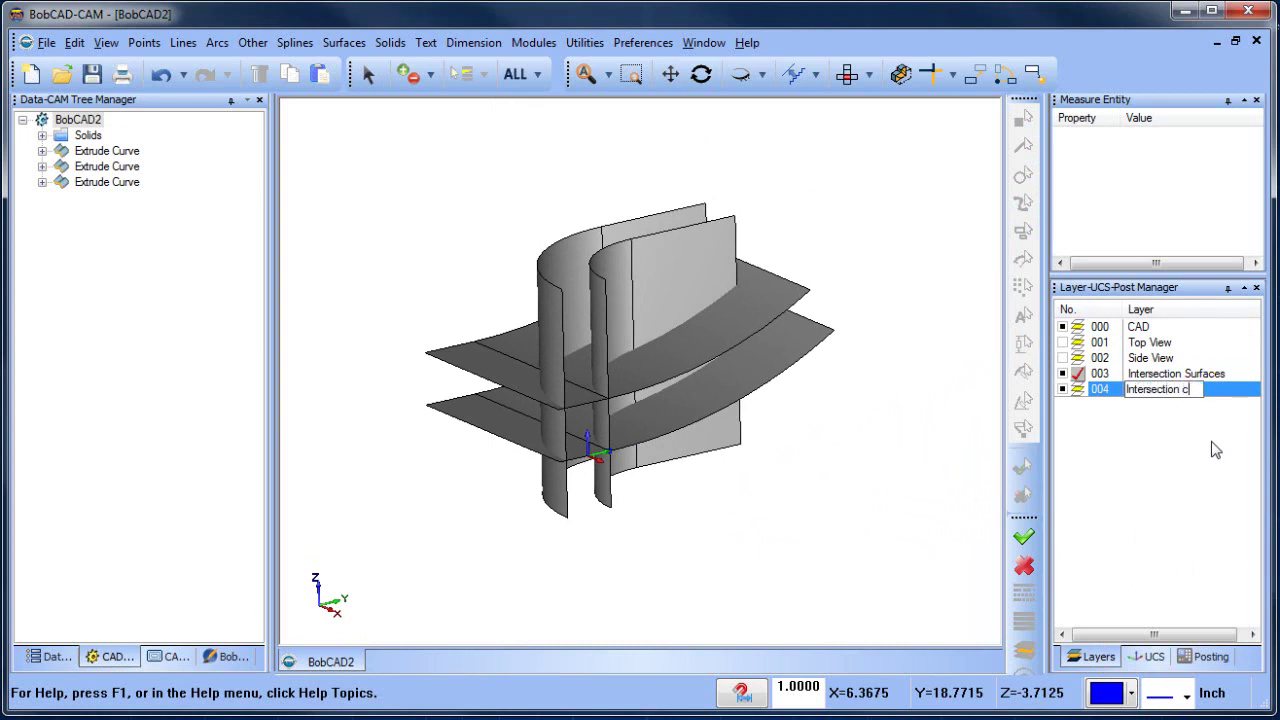
{"action": "left_click", "coordinate": [1078, 390]}
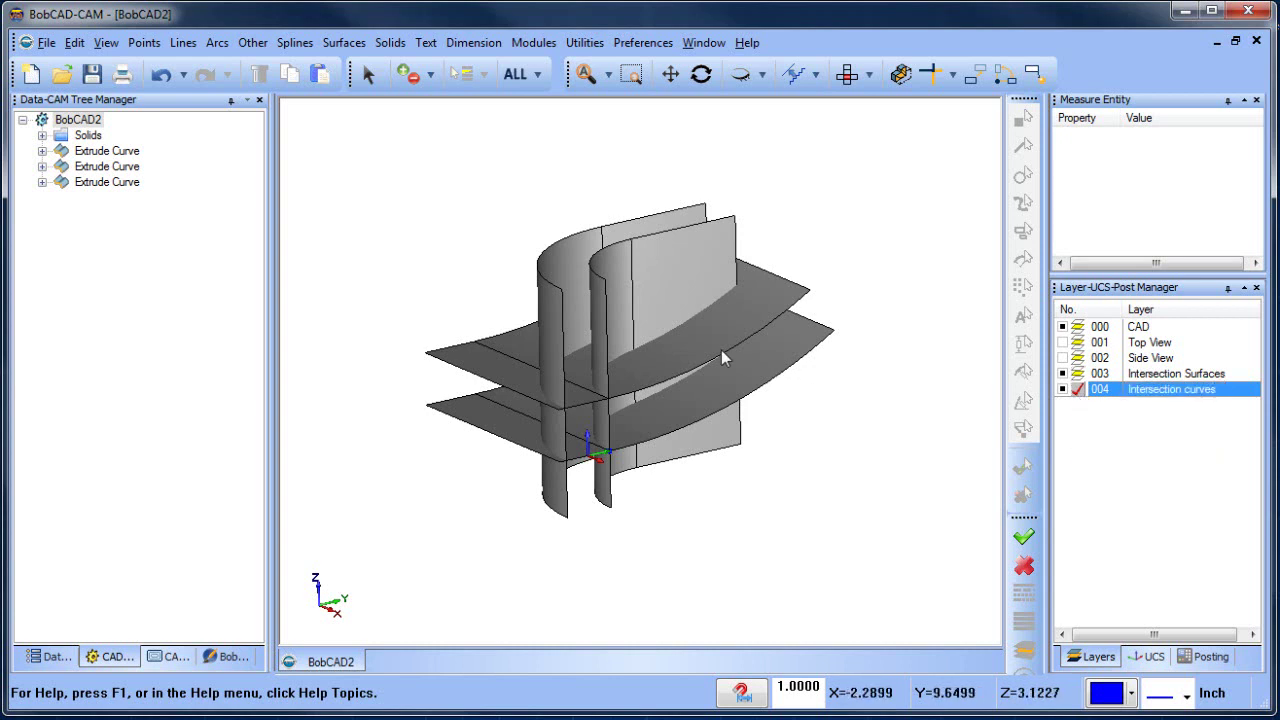
Create Intersection Curves between the vertical walls and each horizontal surface
{"action": "left_click", "coordinate": [348, 43]}
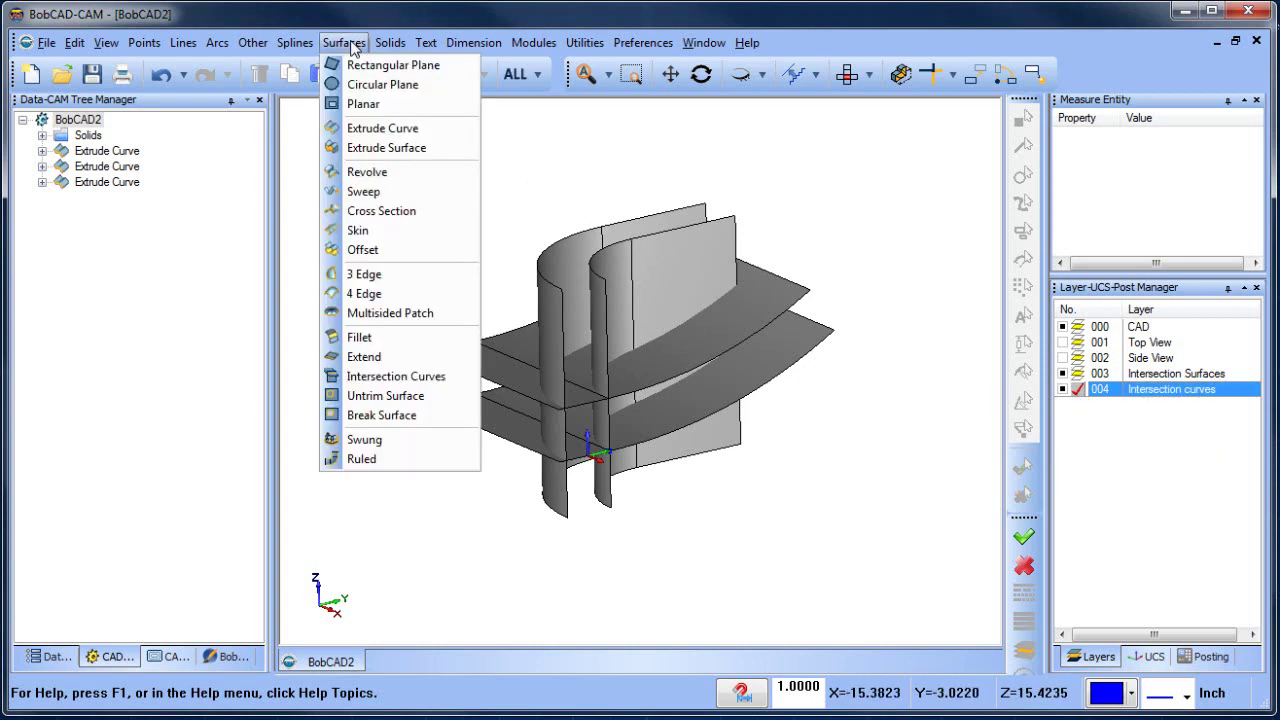
{"action": "left_click", "coordinate": [420, 377]}
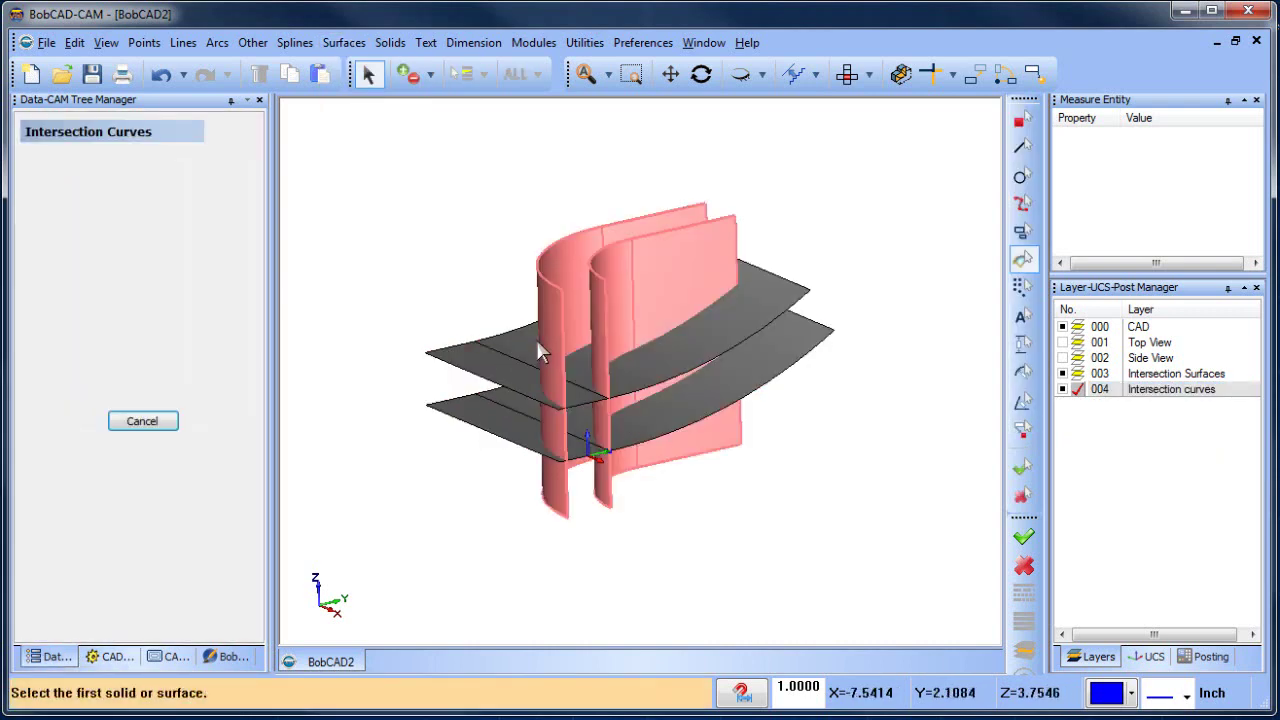
{"action": "left_click", "coordinate": [536, 339]}
{"action": "left_click", "coordinate": [665, 342]}
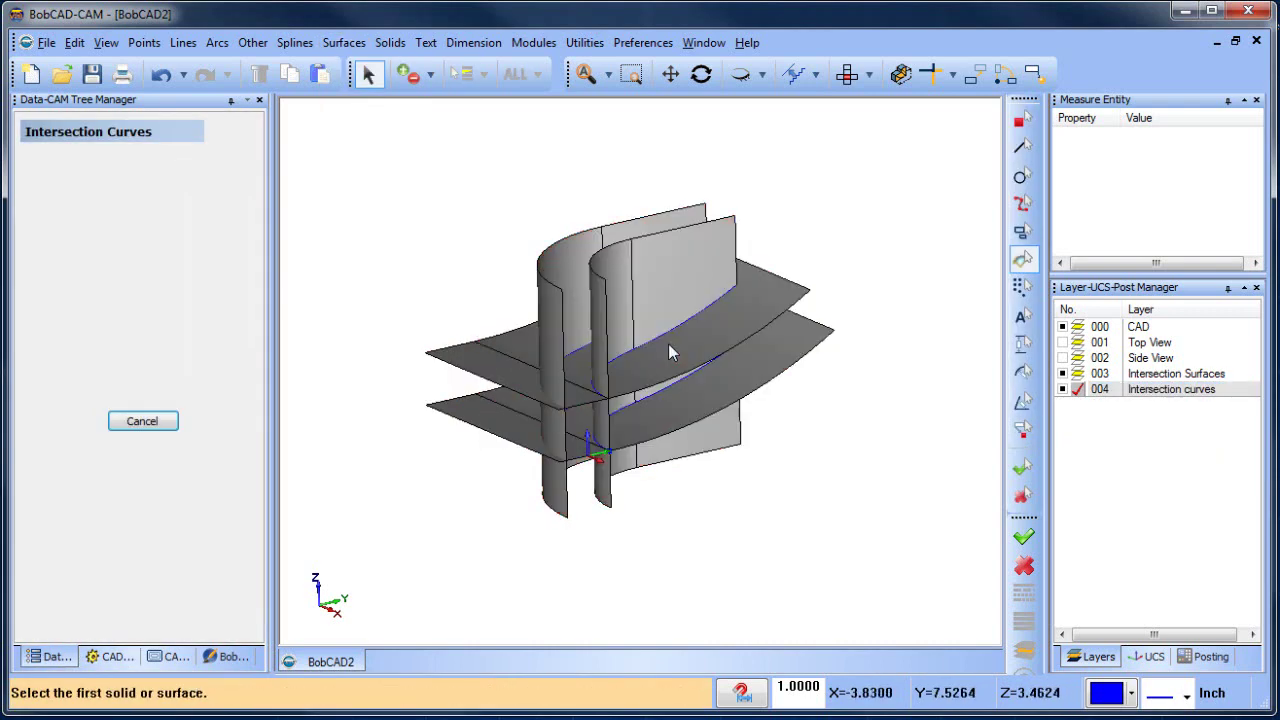
{"action": "left_click", "coordinate": [552, 332]}
{"action": "left_click", "coordinate": [487, 363]}
{"action": "right_click", "coordinate": [410, 222]}
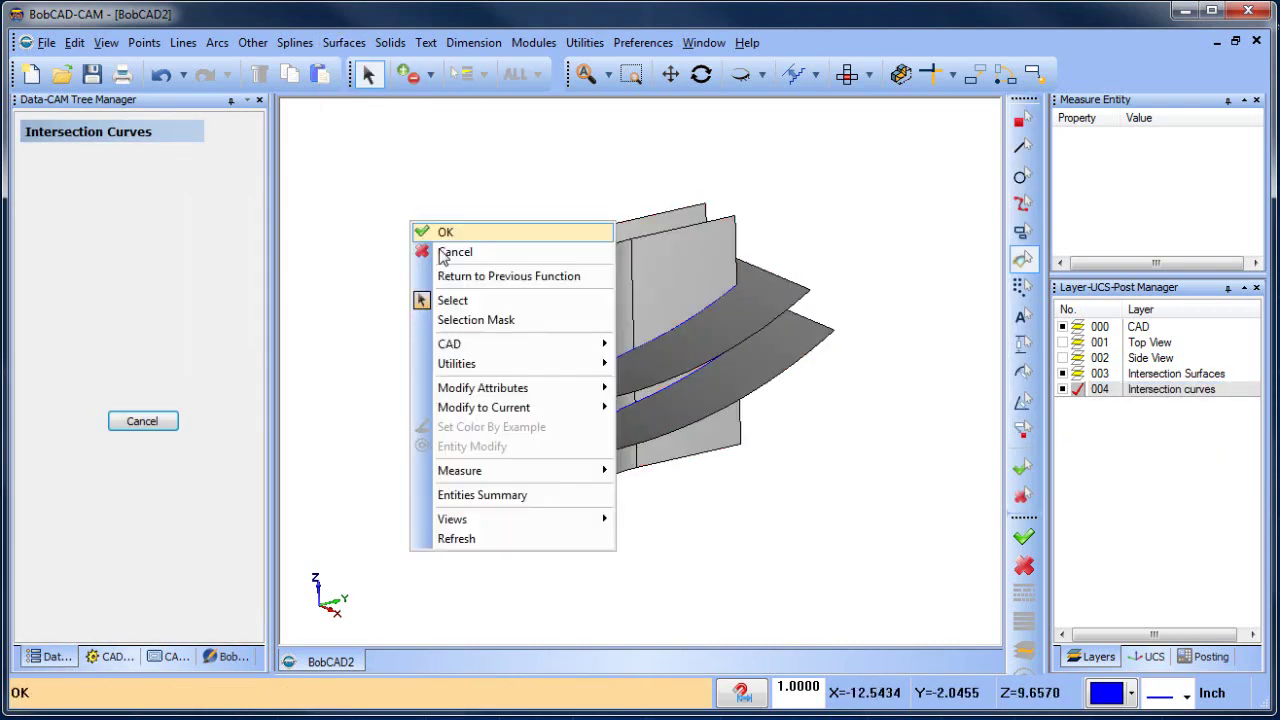
{"action": "left_click", "coordinate": [450, 254]}
Hide the Intersection Surfaces layer, clear the selection, and orbit to view the four curves
{"action": "left_click", "coordinate": [1063, 373]}
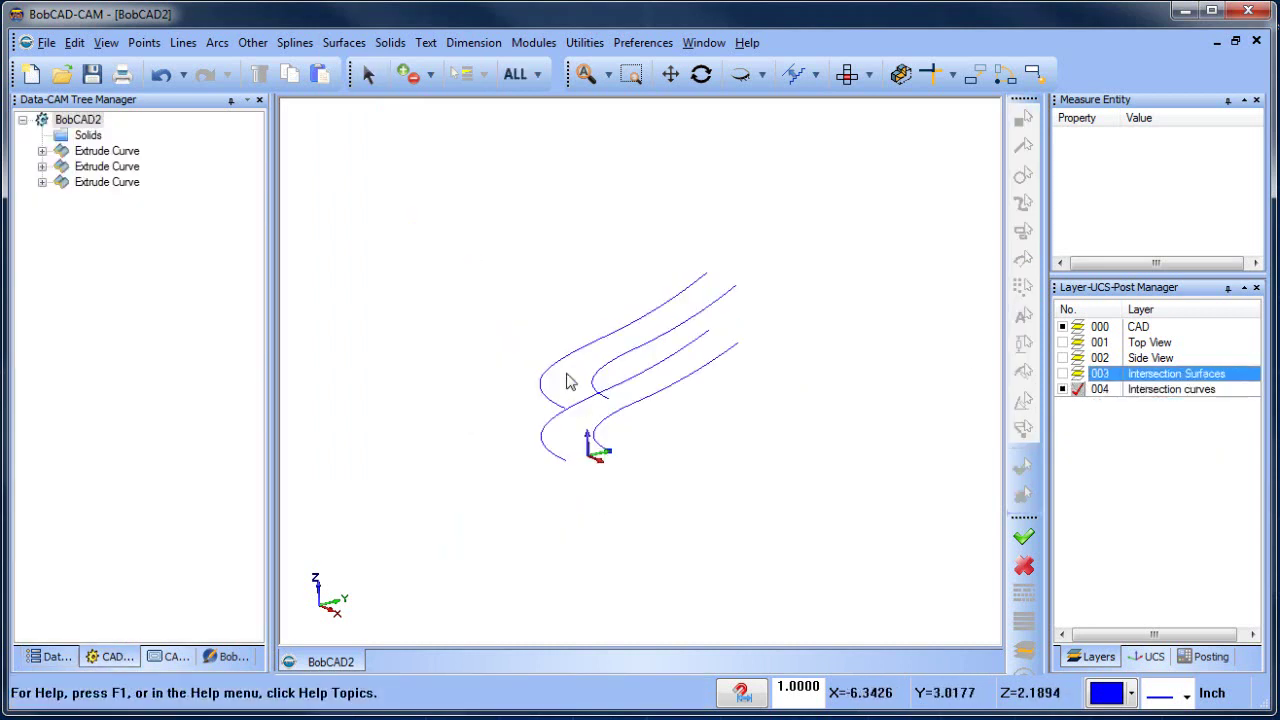
{"action": "middle_click_drag", "start_coordinate": [566, 377], "coordinate": [683, 434]}
{"action": "left_click", "coordinate": [368, 74]}
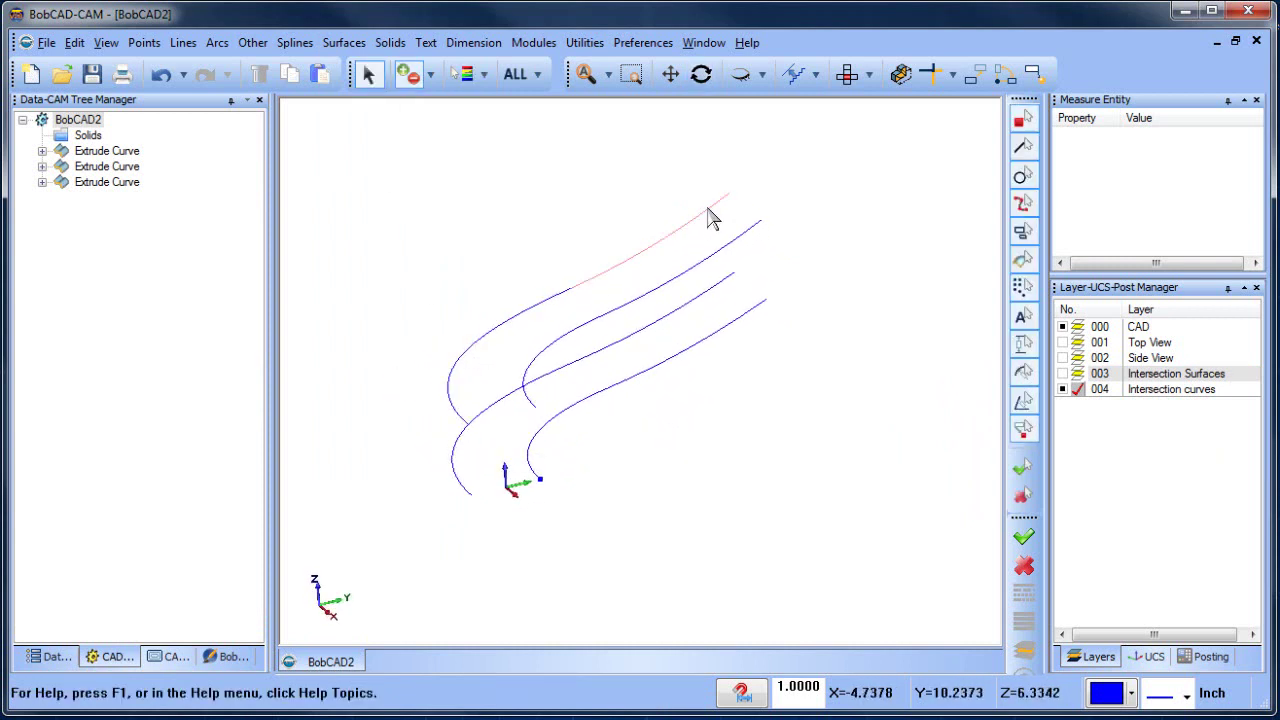
{"action": "right_click", "coordinate": [448, 229]}
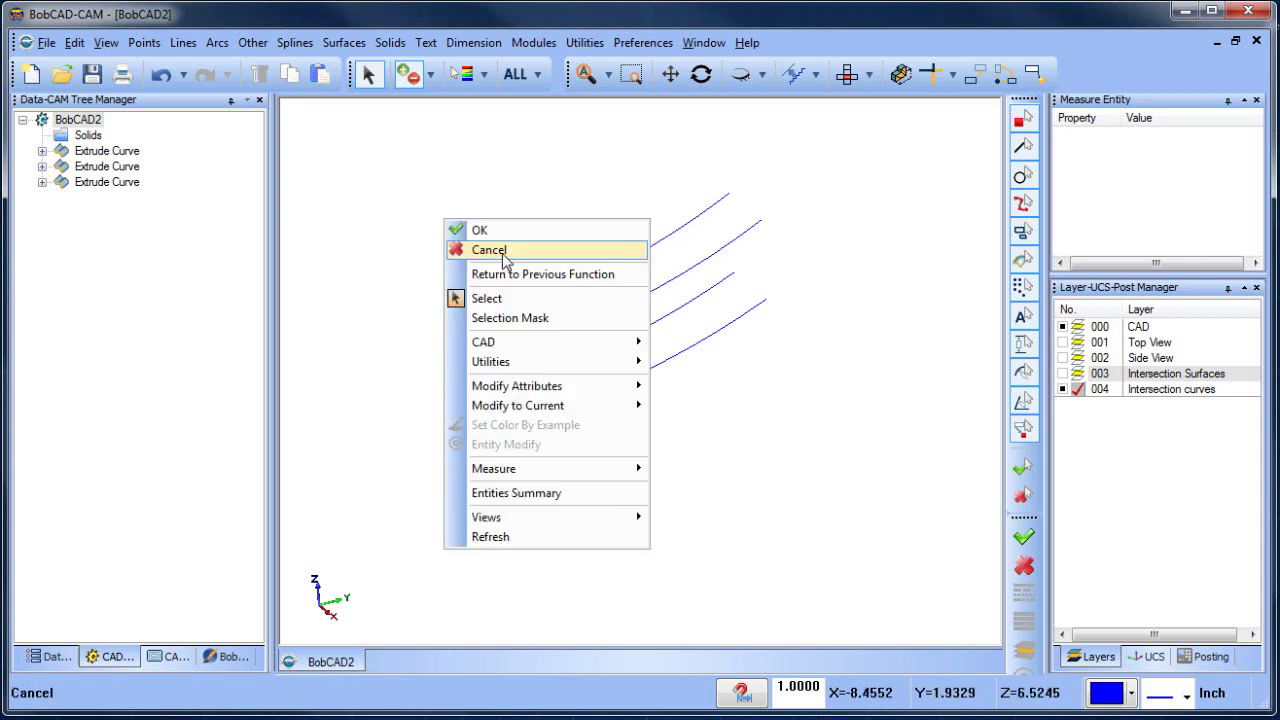
{"action": "left_click", "coordinate": [457, 249]}
{"action": "middle_click_drag", "start_coordinate": [586, 449], "coordinate": [645, 430]}
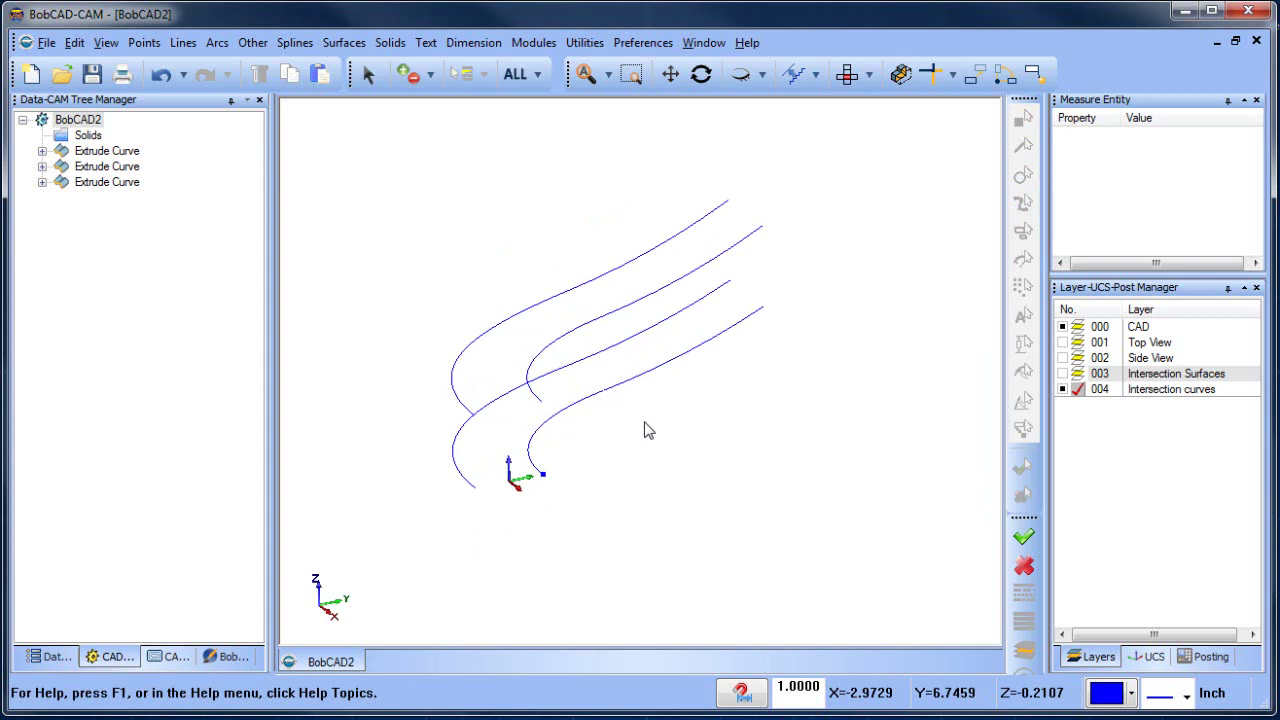
{"action": "middle_click_drag", "start_coordinate": [624, 390], "coordinate": [696, 476]}
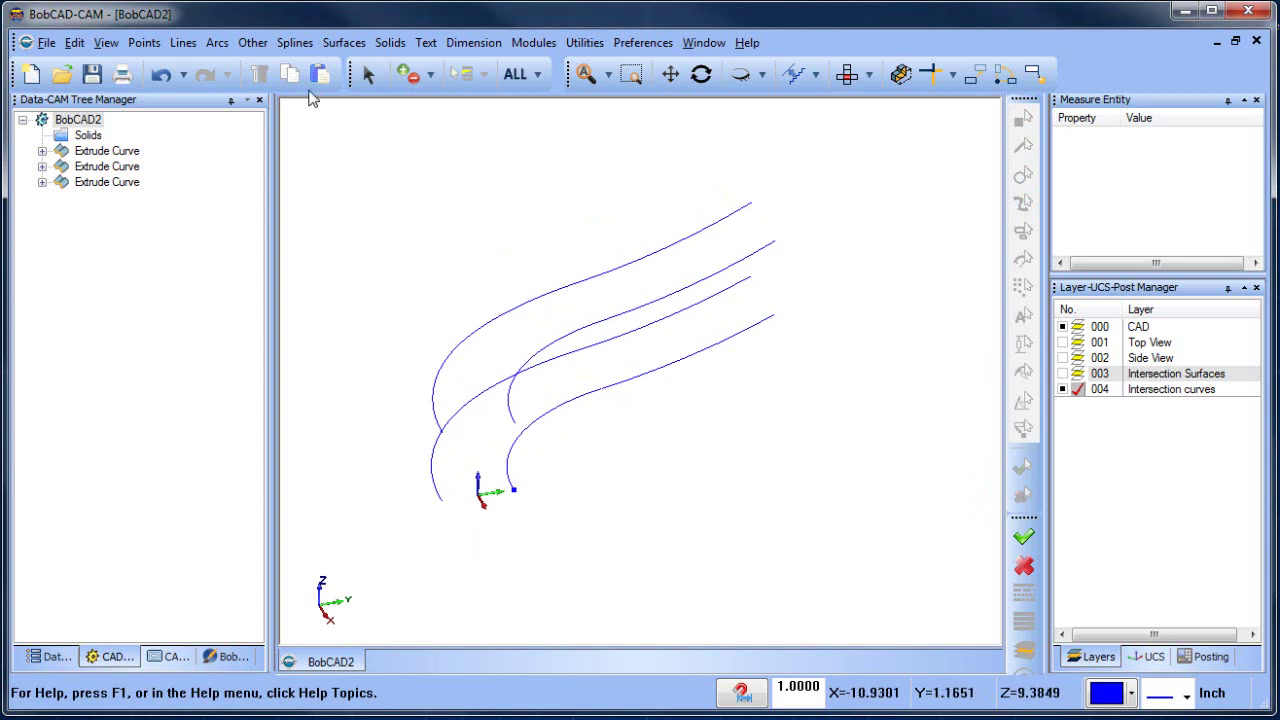
Draw two Line Join lines connecting the curve end points on the first pair
{"action": "left_click", "coordinate": [183, 42]}
{"action": "left_click", "coordinate": [200, 106]}
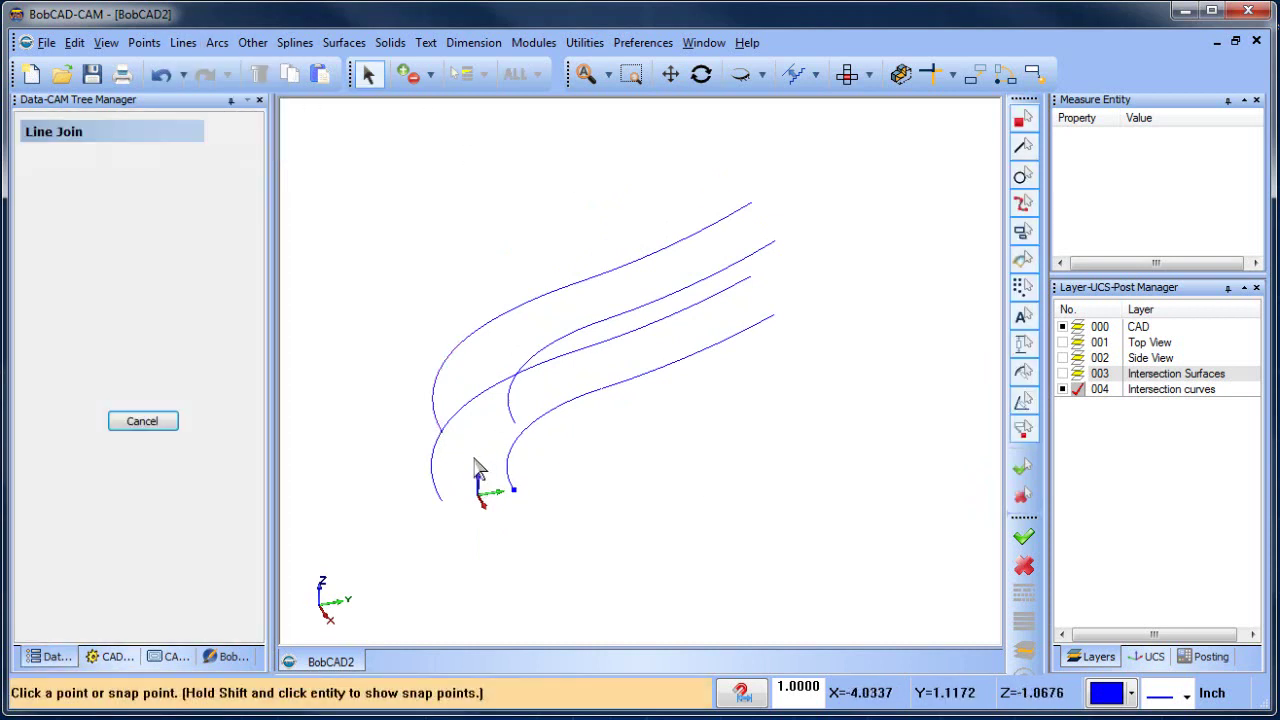
{"action": "middle_click_drag", "start_coordinate": [476, 462], "coordinate": [459, 475]}
{"action": "left_click", "coordinate": [426, 450]}
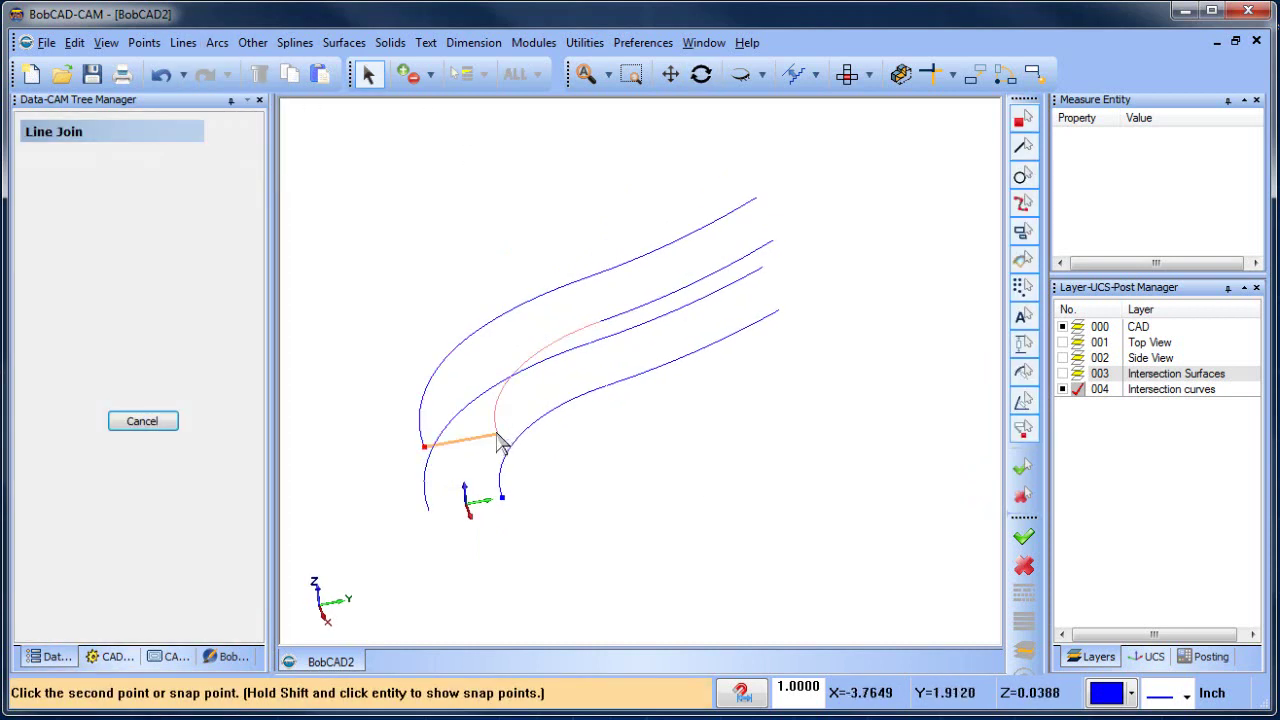
{"action": "left_click", "coordinate": [499, 436]}
{"action": "left_click", "coordinate": [429, 512]}
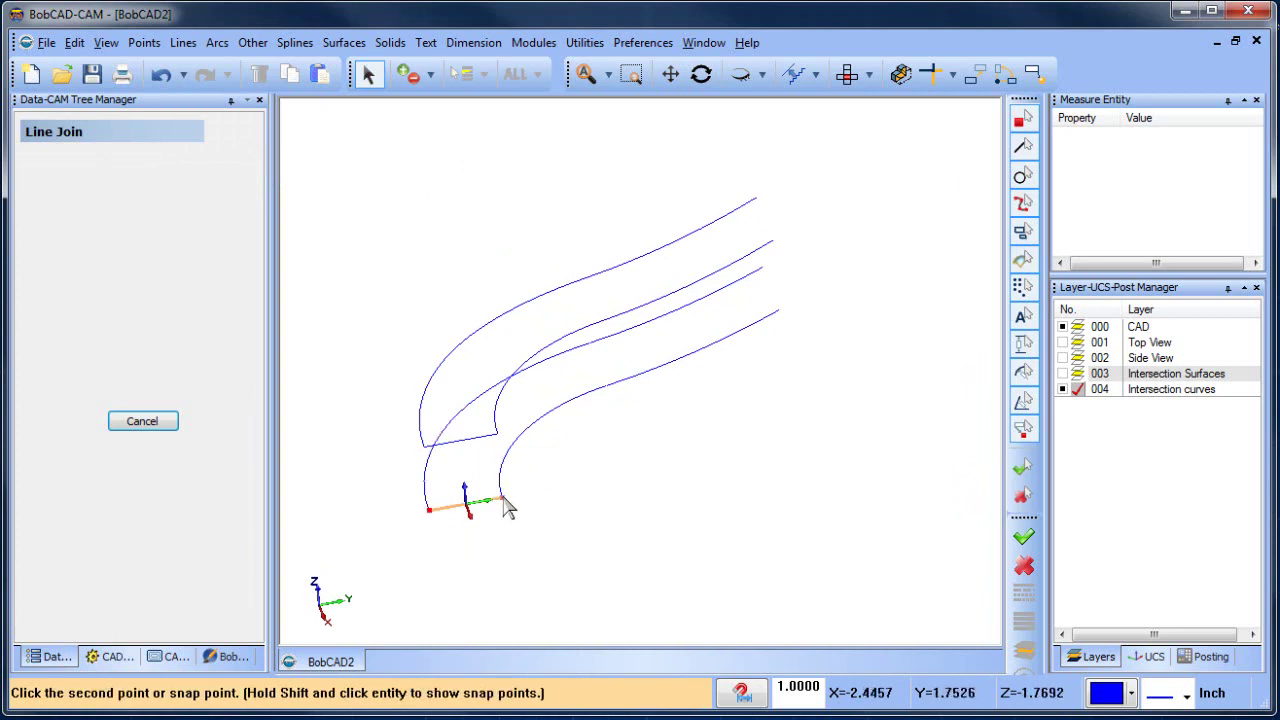
{"action": "left_click", "coordinate": [502, 498]}
Draw two more join lines closing the second curve pair's ends
{"action": "middle_click_drag", "start_coordinate": [802, 463], "coordinate": [731, 449]}
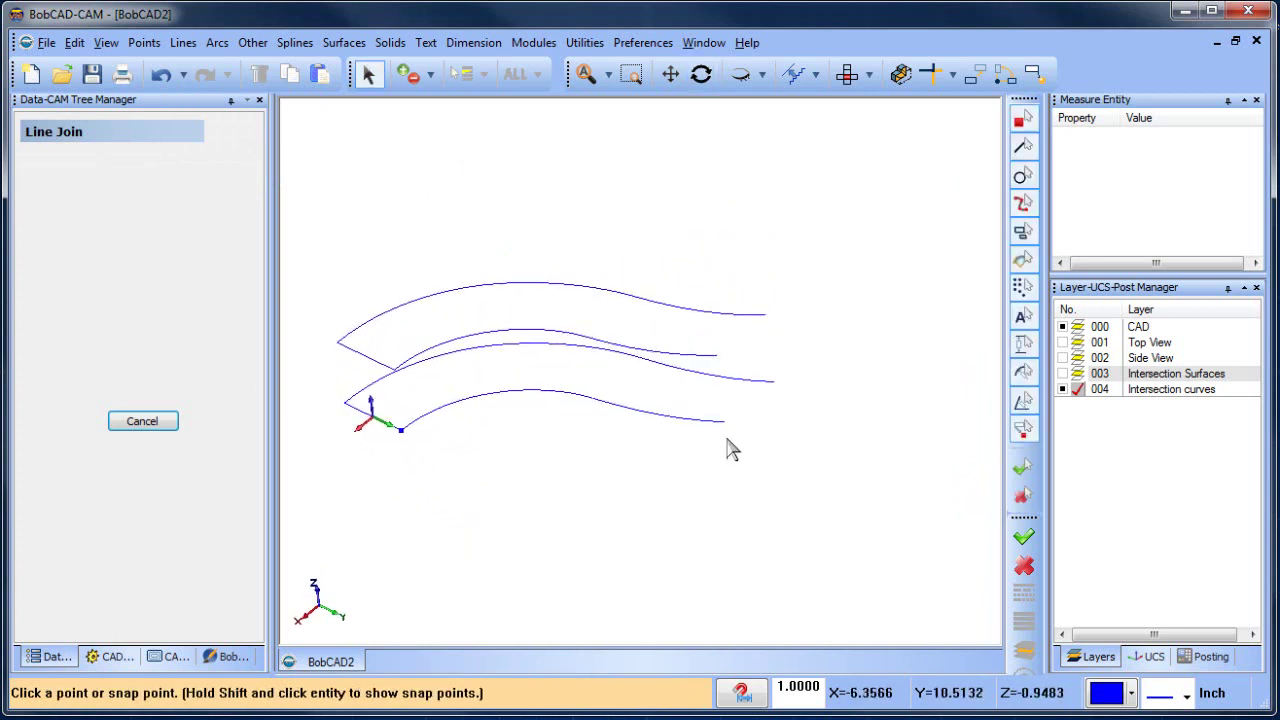
{"action": "left_click", "coordinate": [717, 356]}
{"action": "left_click", "coordinate": [765, 318]}
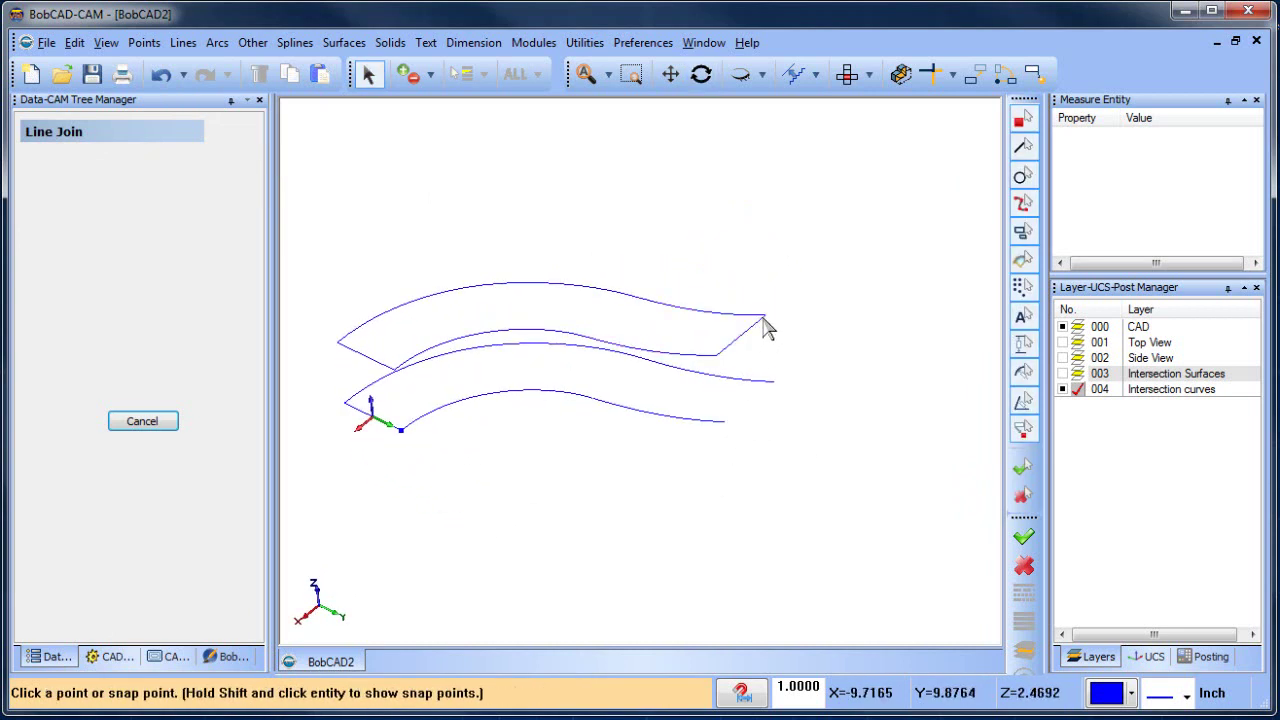
{"action": "left_click", "coordinate": [727, 423]}
{"action": "left_click", "coordinate": [773, 388]}
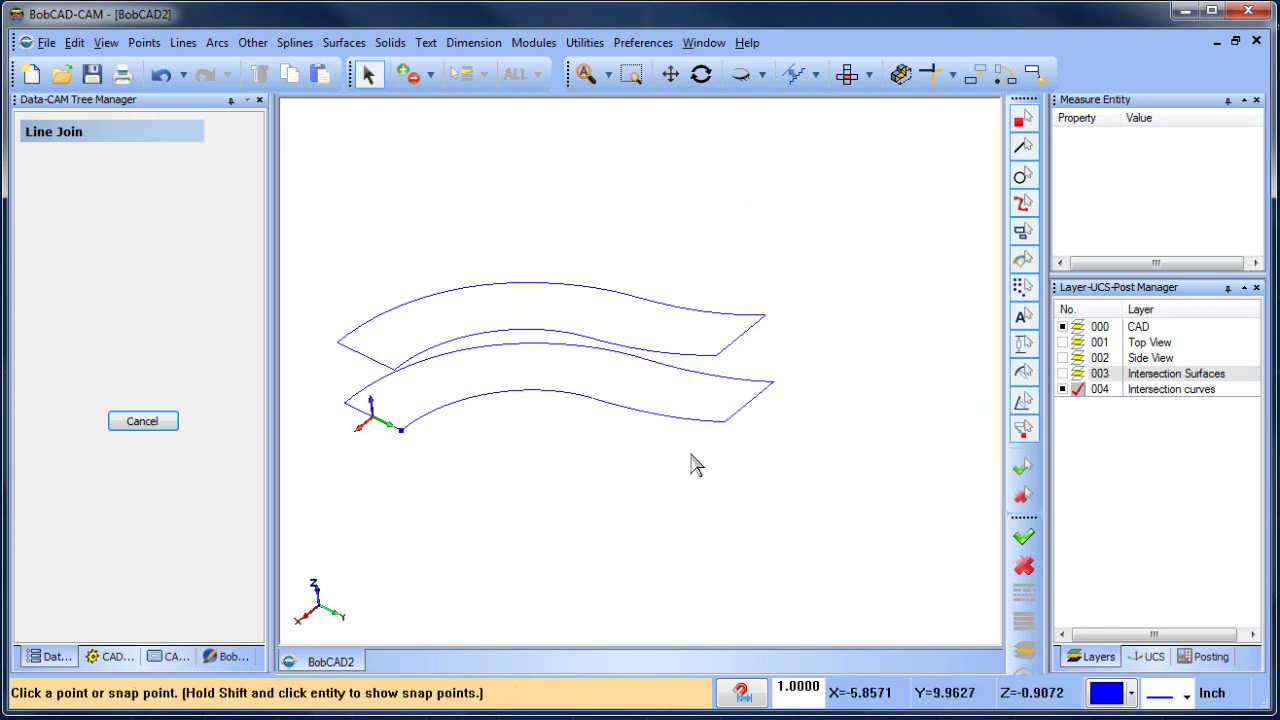
{"action": "middle_click_drag", "start_coordinate": [691, 466], "coordinate": [731, 443]}
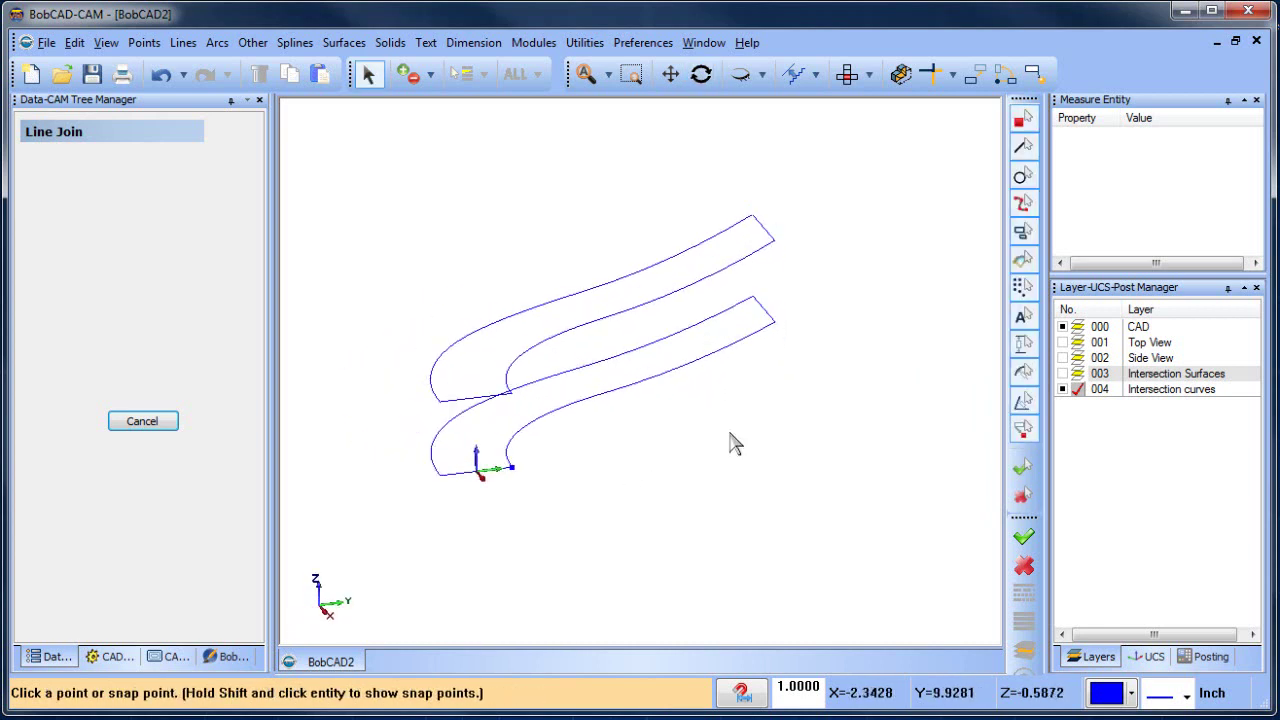
Measure the short end lines with Measure > Entity, confirming each is 2.6250 long
{"action": "right_click", "coordinate": [898, 183]}
{"action": "mouse_move", "coordinate": [1020, 430]}
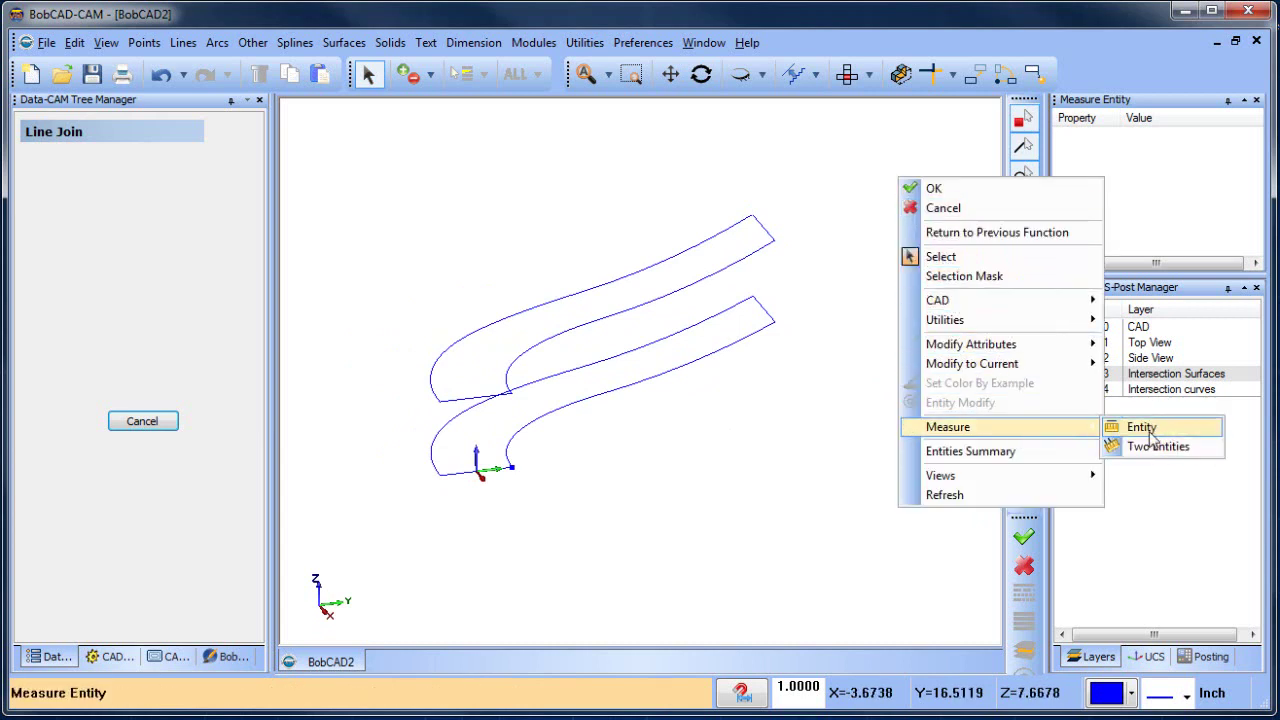
{"action": "left_click", "coordinate": [1141, 427]}
{"action": "left_click", "coordinate": [455, 478]}
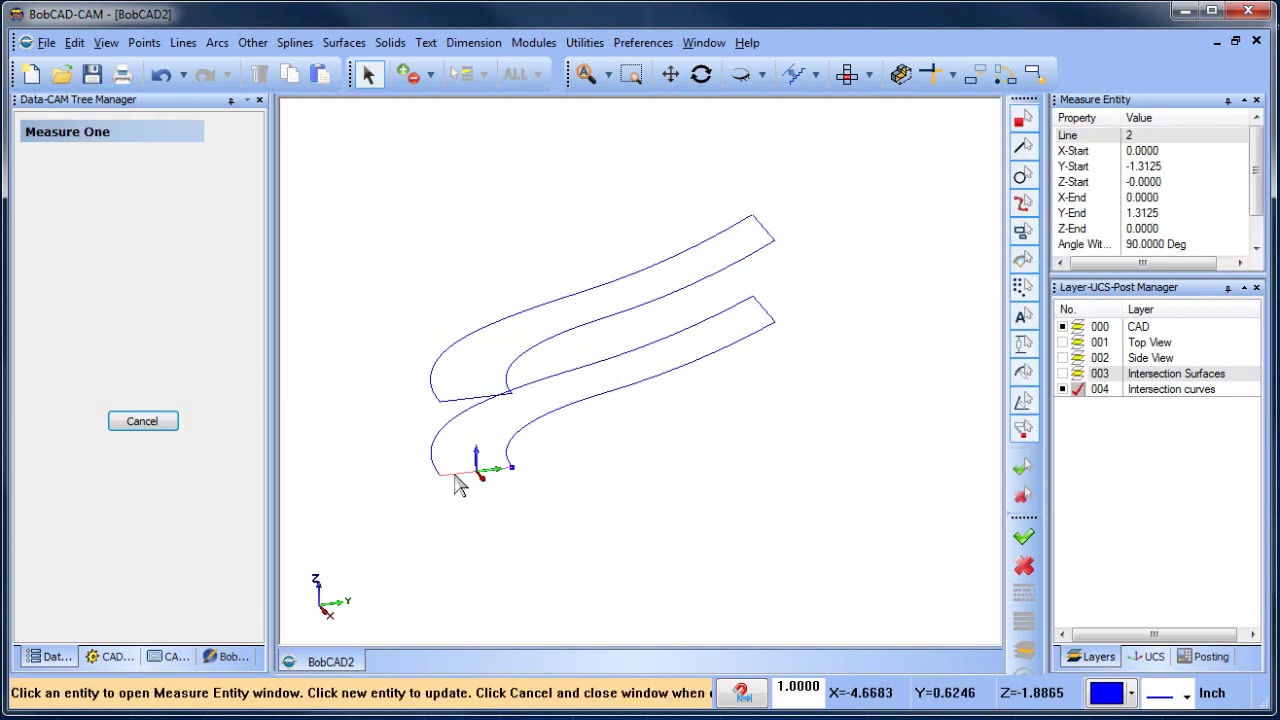
{"action": "left_click_drag", "start_coordinate": [1186, 277], "coordinate": [1186, 330]}
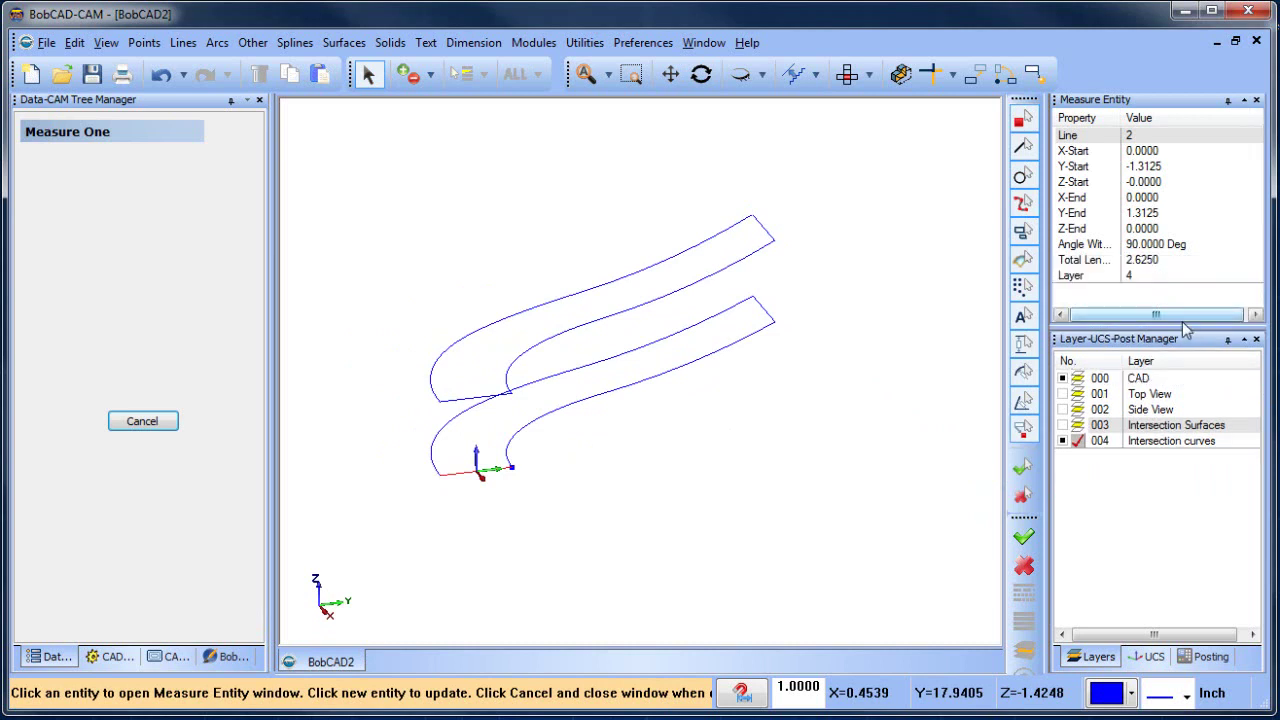
{"action": "left_click", "coordinate": [768, 318]}
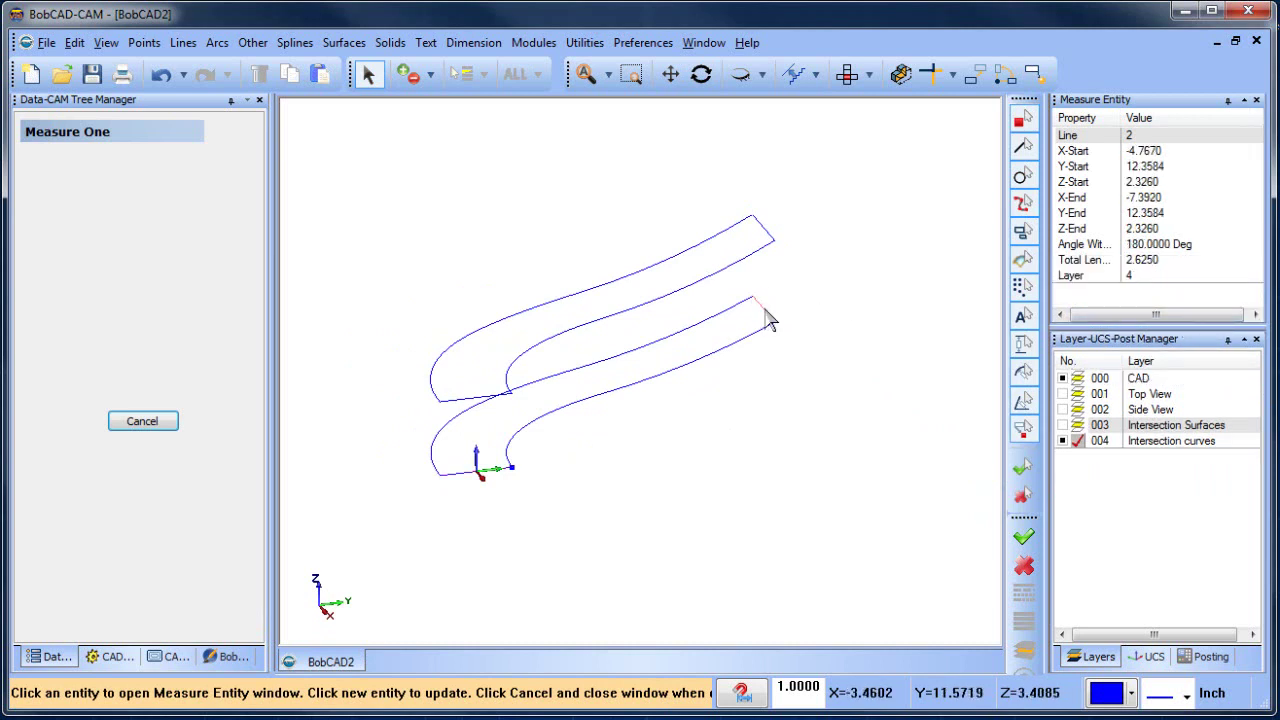
{"action": "left_click", "coordinate": [471, 474]}
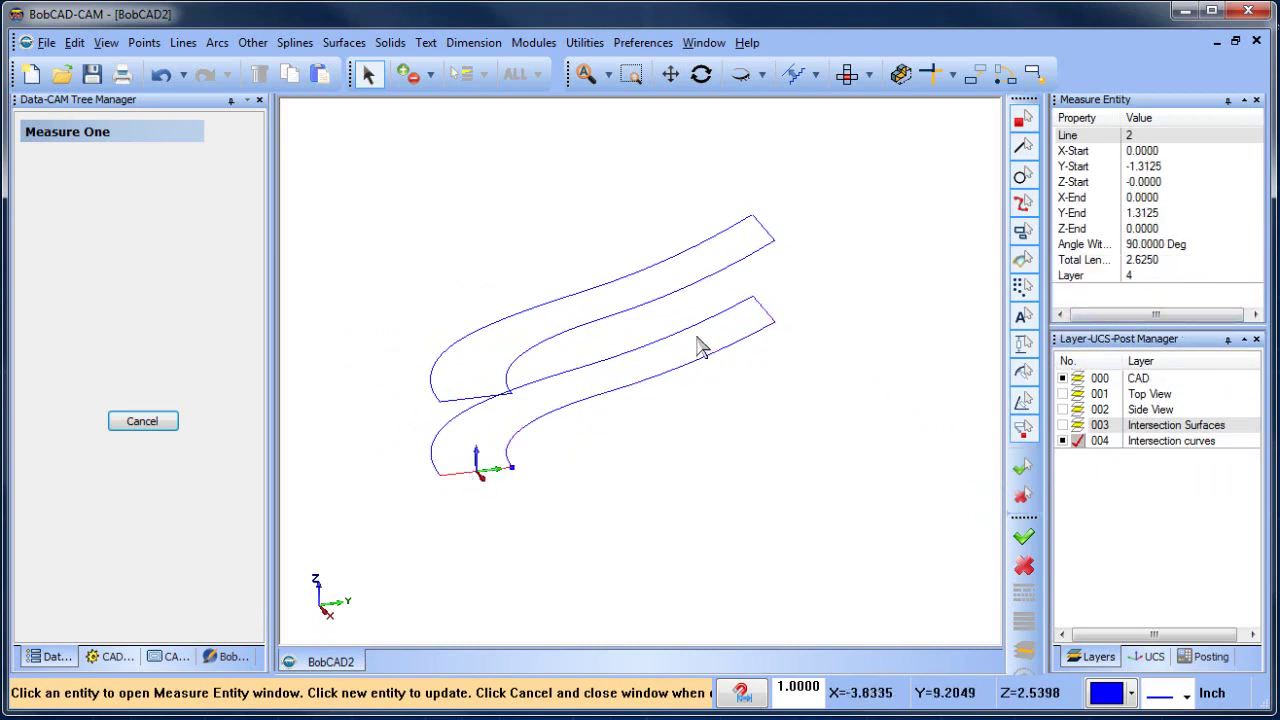
{"action": "left_click", "coordinate": [773, 320]}
{"action": "left_click", "coordinate": [471, 476]}
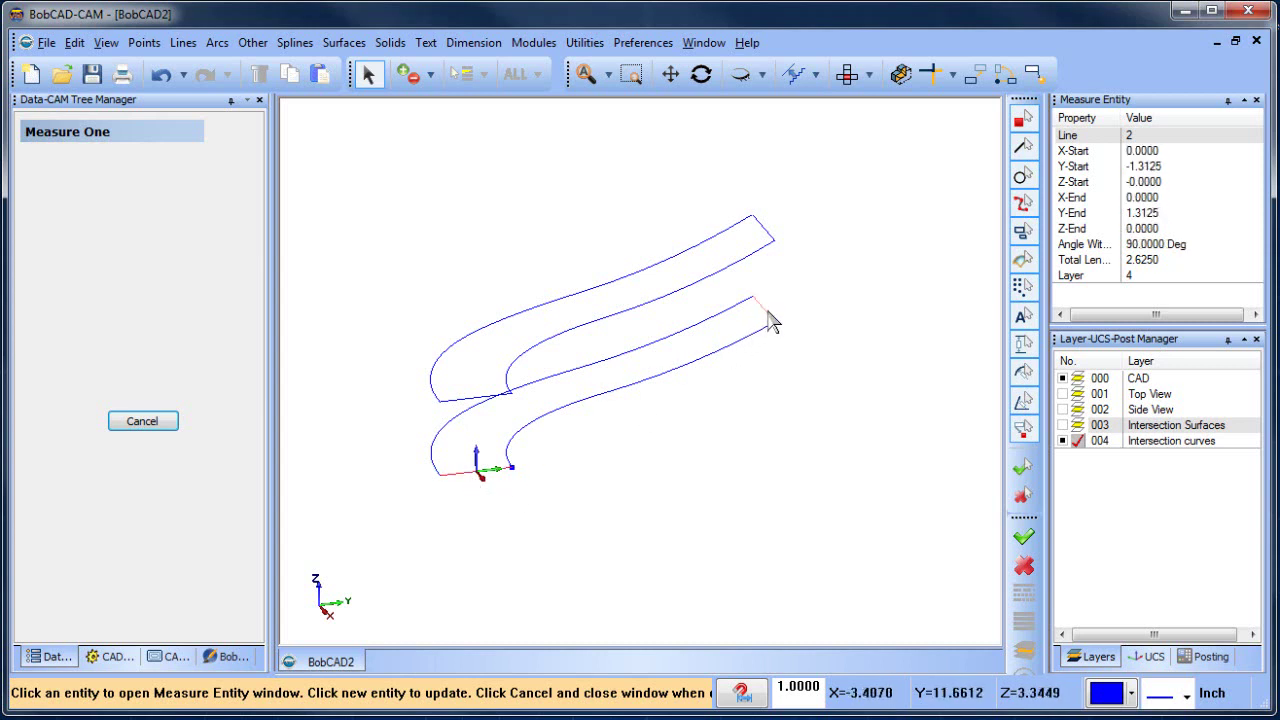
{"action": "left_click", "coordinate": [771, 320]}
{"action": "right_click", "coordinate": [837, 323]}
{"action": "left_click", "coordinate": [877, 345]}
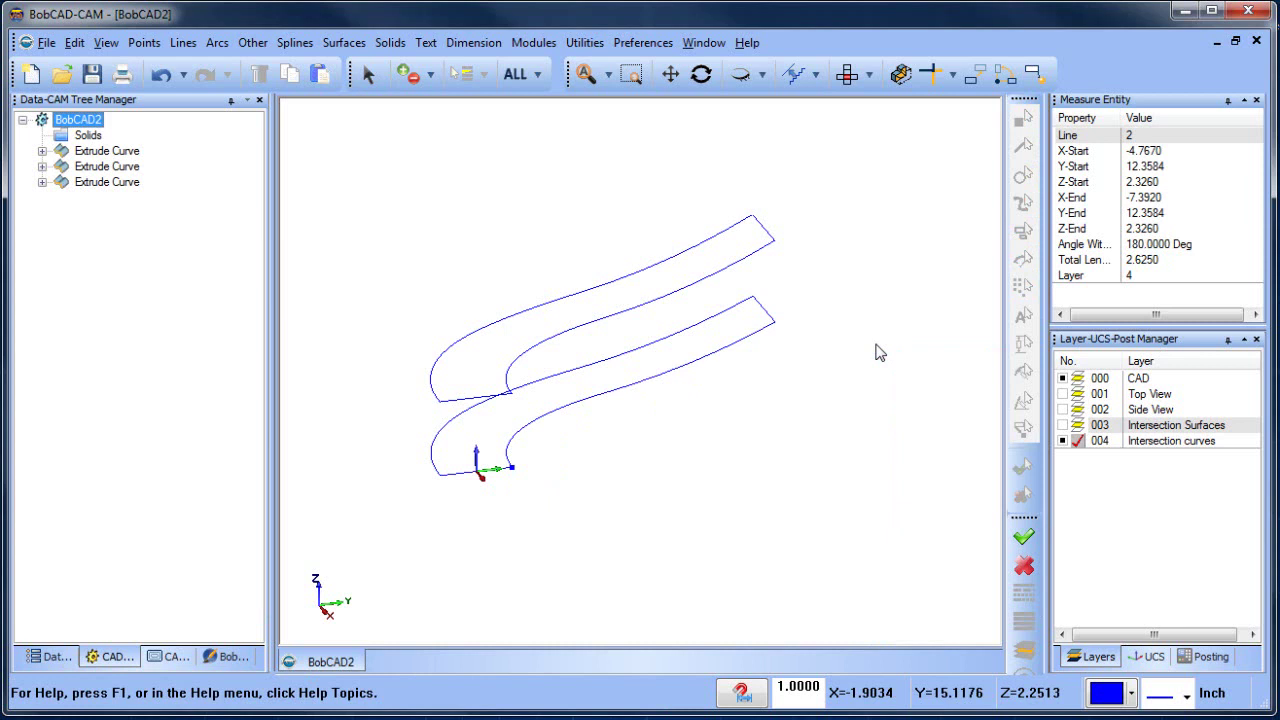
Add layer 005 named 'Stock' and set it as the current layer
{"action": "middle_click_drag", "start_coordinate": [614, 406], "coordinate": [676, 440]}
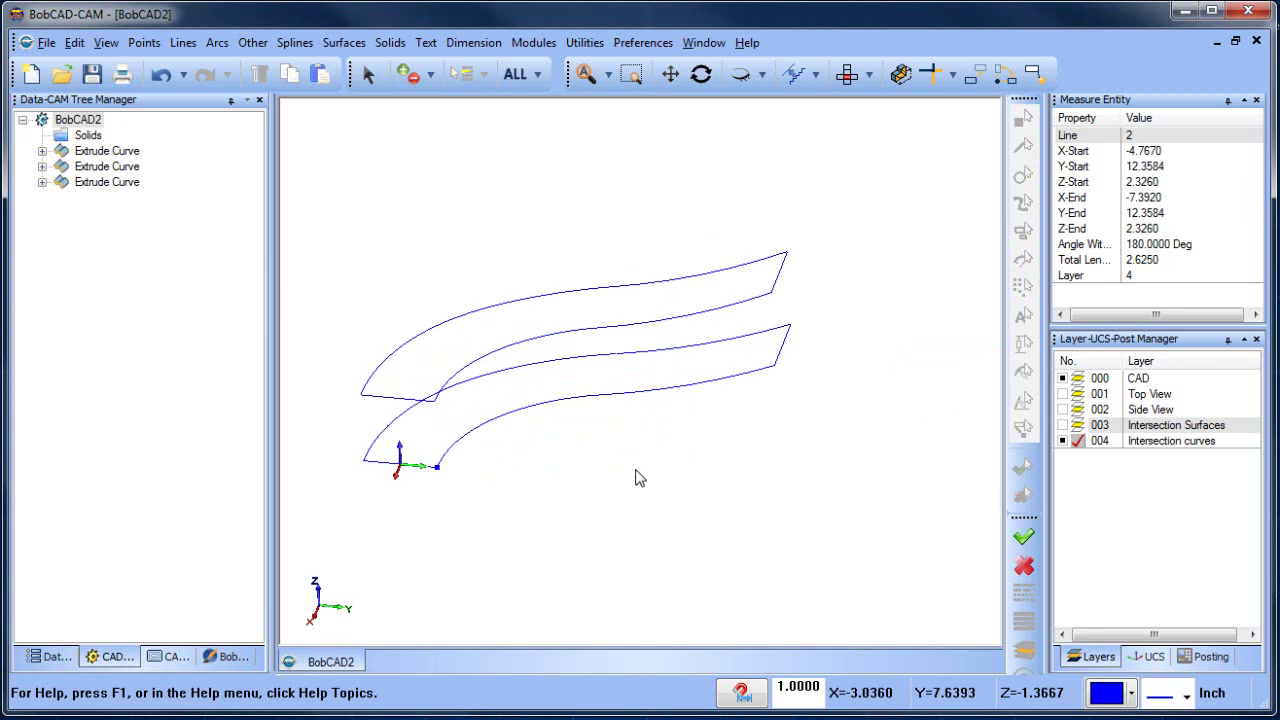
{"action": "middle_click_drag", "start_coordinate": [600, 457], "coordinate": [652, 450]}
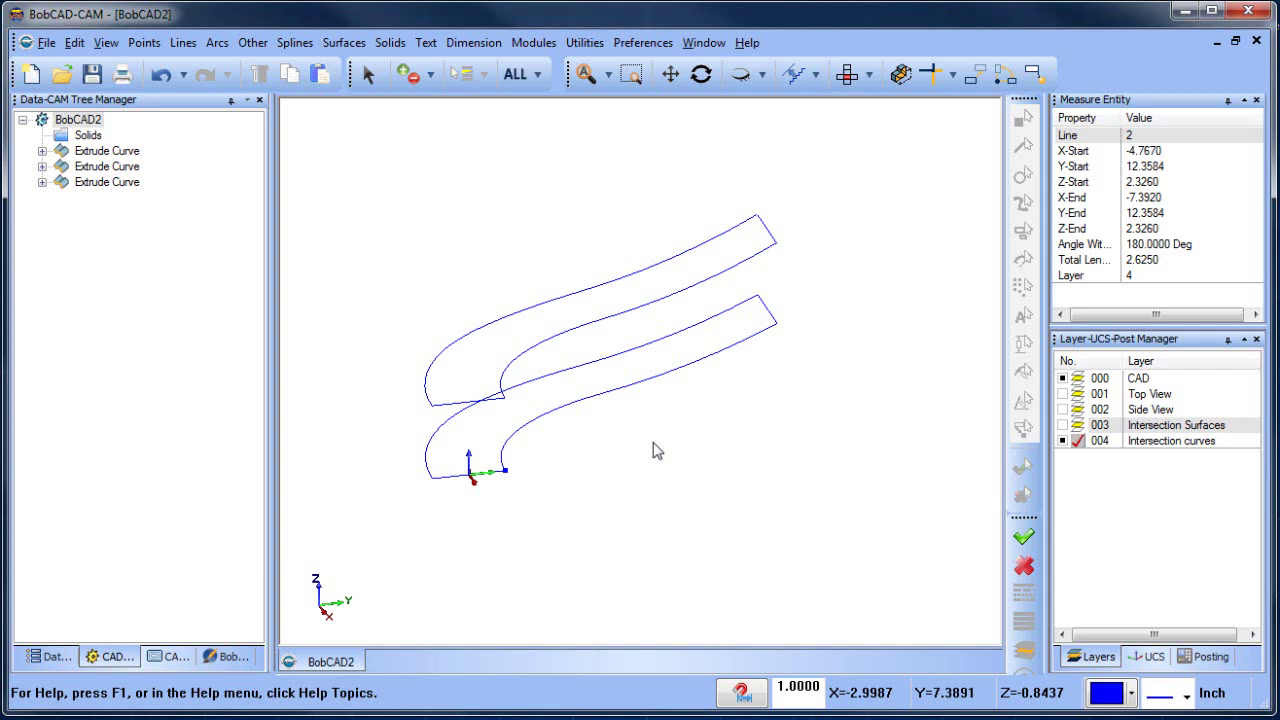
{"action": "right_click", "coordinate": [1152, 450]}
{"action": "left_click", "coordinate": [1197, 540]}
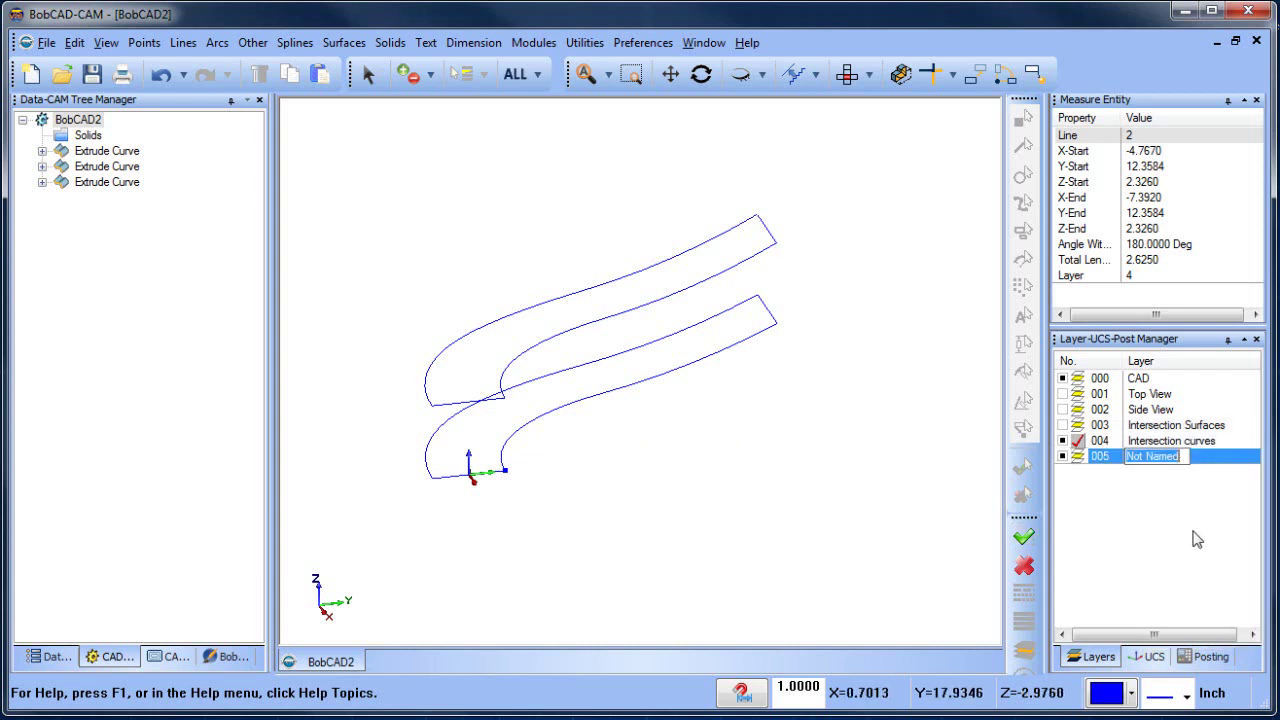
{"action": "type", "text": "Stock"}
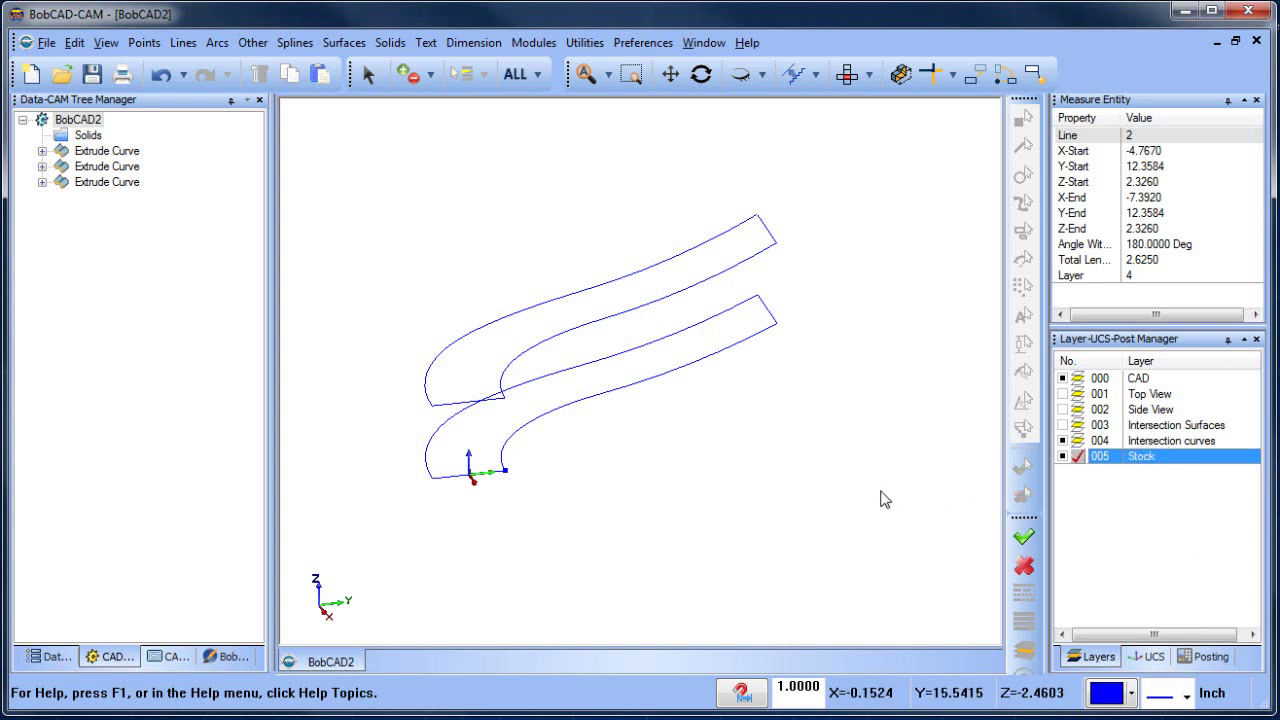
{"action": "left_click", "coordinate": [1078, 442]}
{"action": "left_click", "coordinate": [1076, 457]}
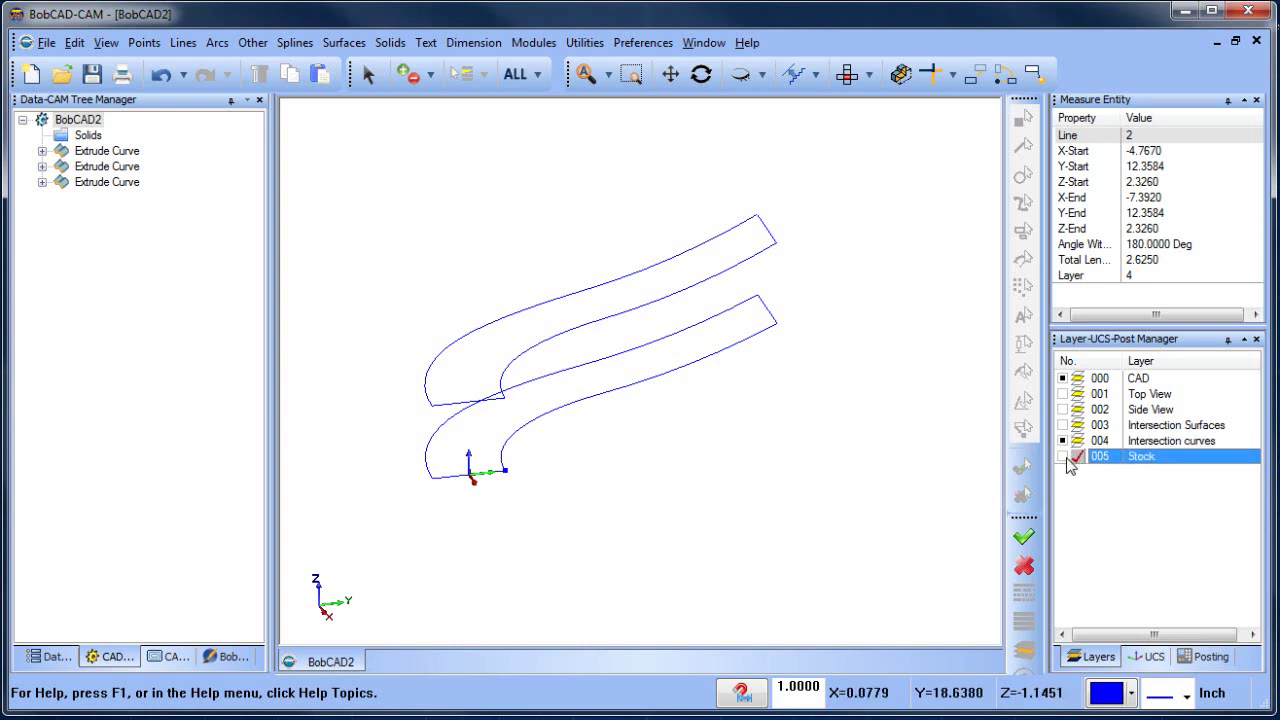
{"action": "middle_click_drag", "start_coordinate": [823, 431], "coordinate": [670, 446]}
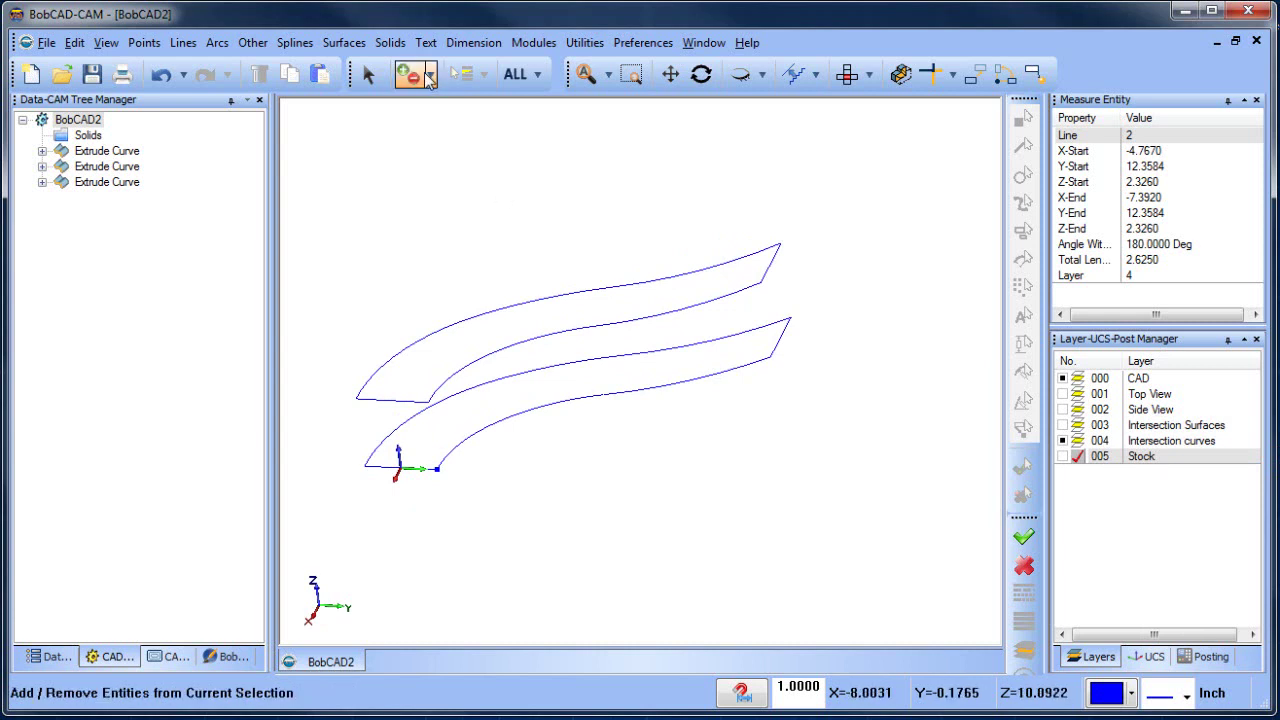
Skin the upper curve pair between its end lines, using the middle and top curves as rails
{"action": "left_click", "coordinate": [344, 44]}
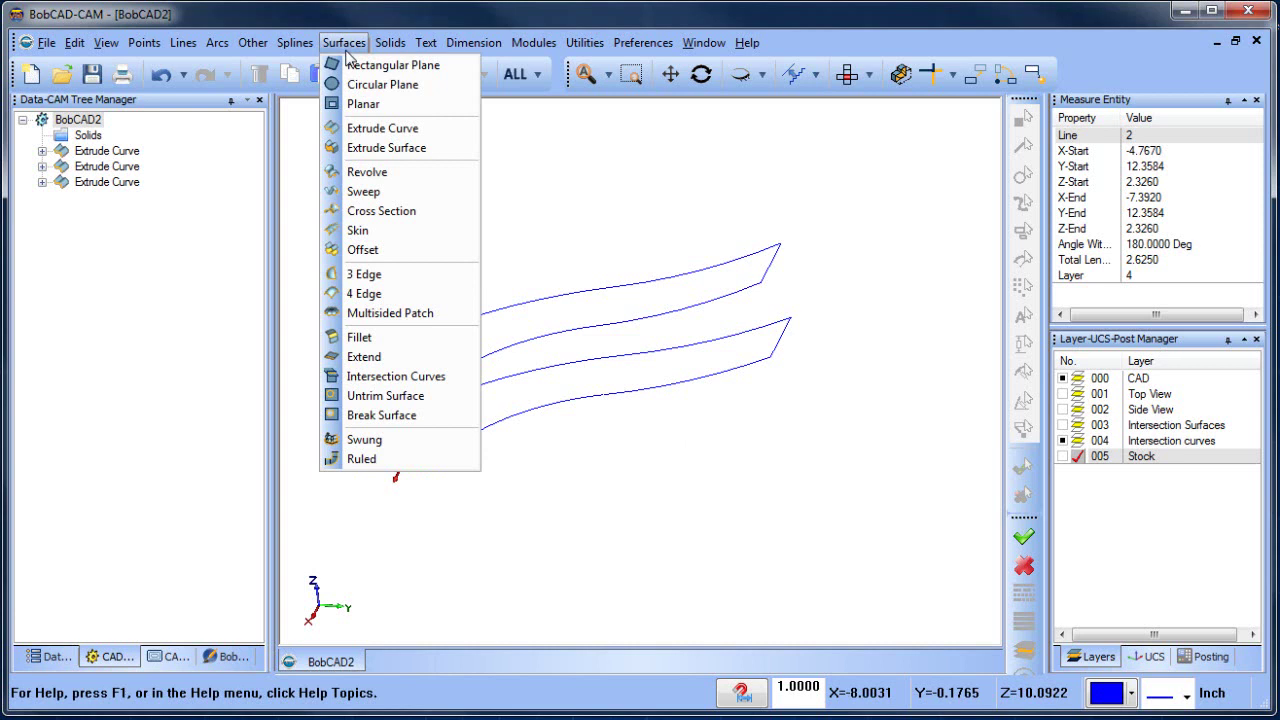
{"action": "left_click", "coordinate": [416, 232]}
{"action": "left_click", "coordinate": [370, 408]}
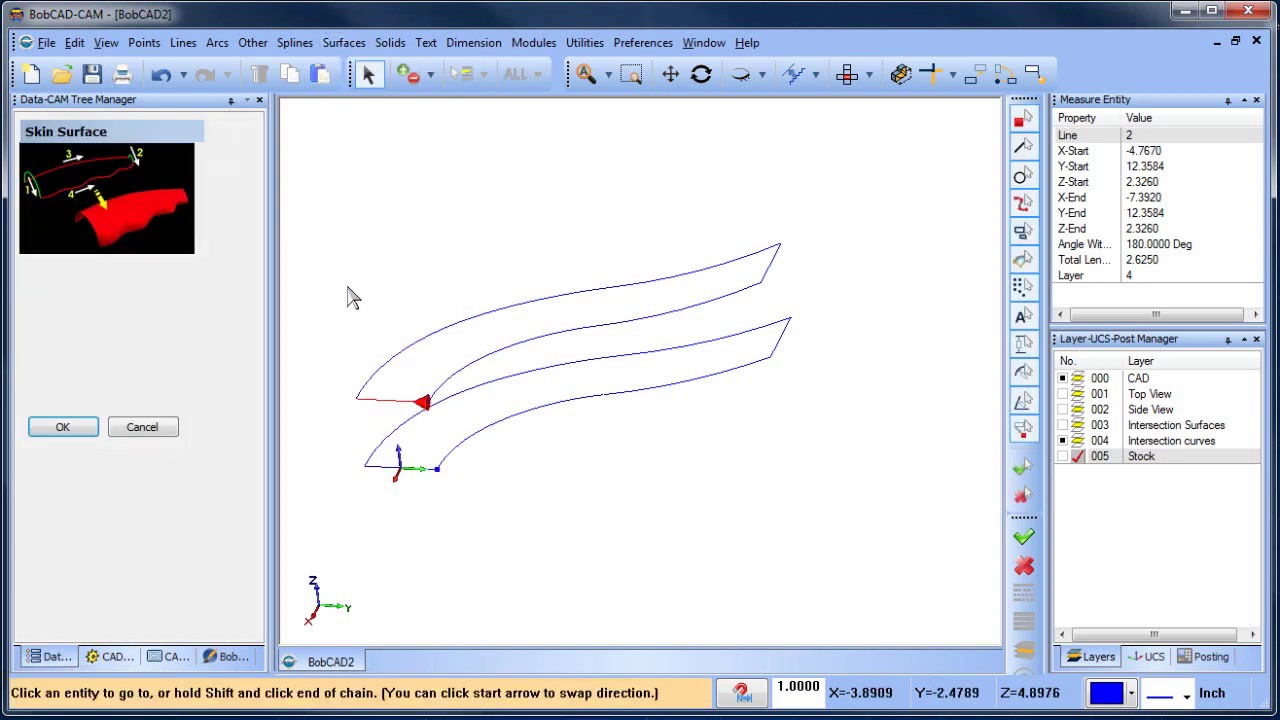
{"action": "left_click", "coordinate": [779, 262]}
{"action": "left_click", "coordinate": [808, 245], "text": "shift"}
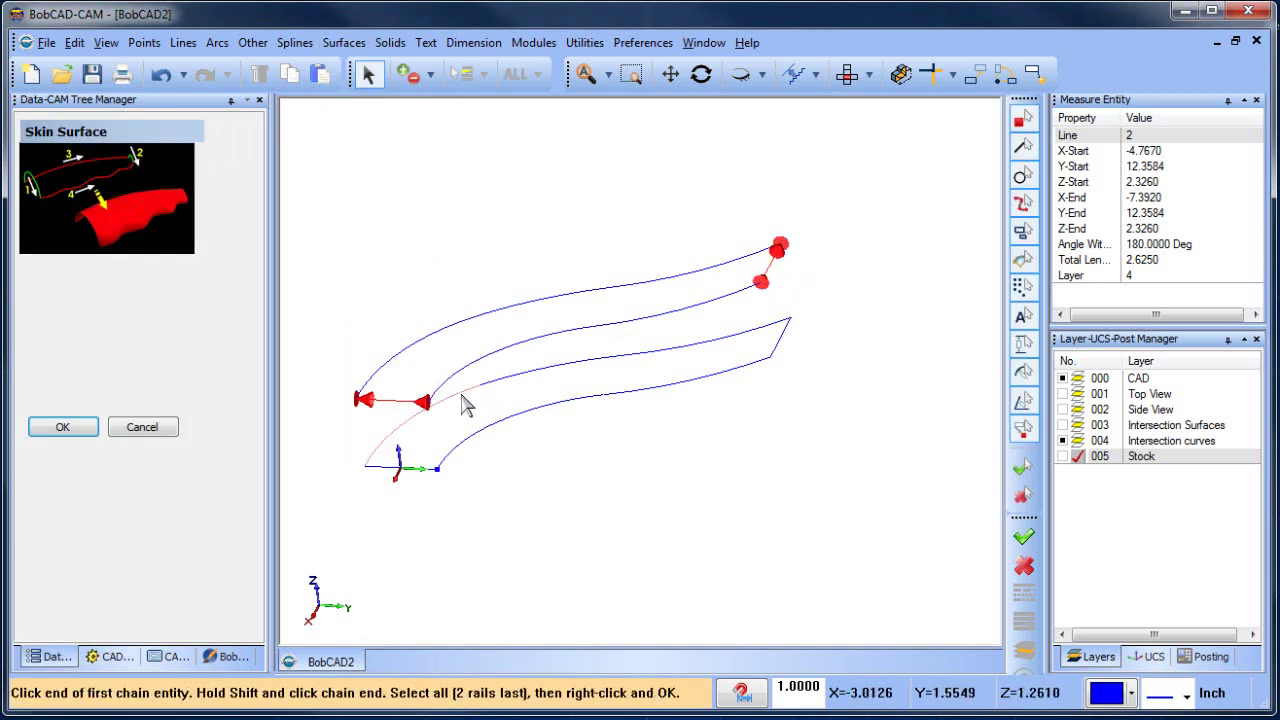
{"action": "left_click", "coordinate": [567, 338]}
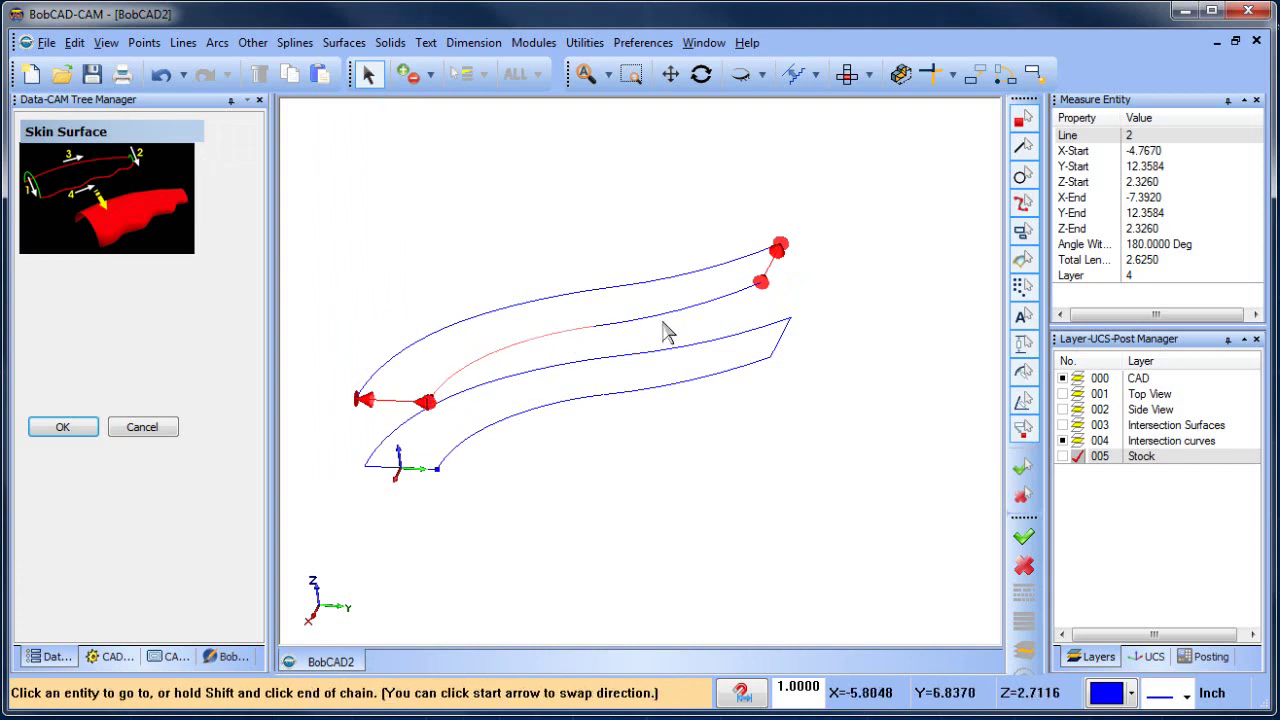
{"action": "left_click", "coordinate": [728, 307]}
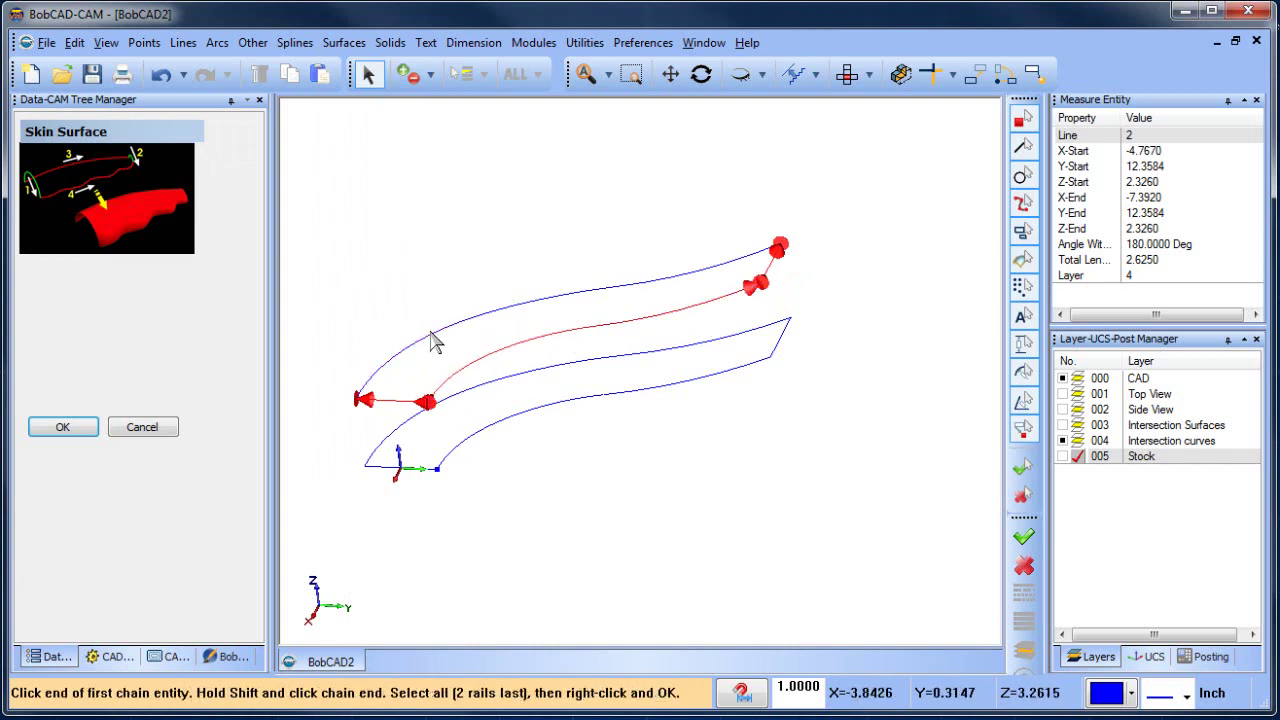
{"action": "left_click", "coordinate": [440, 340]}
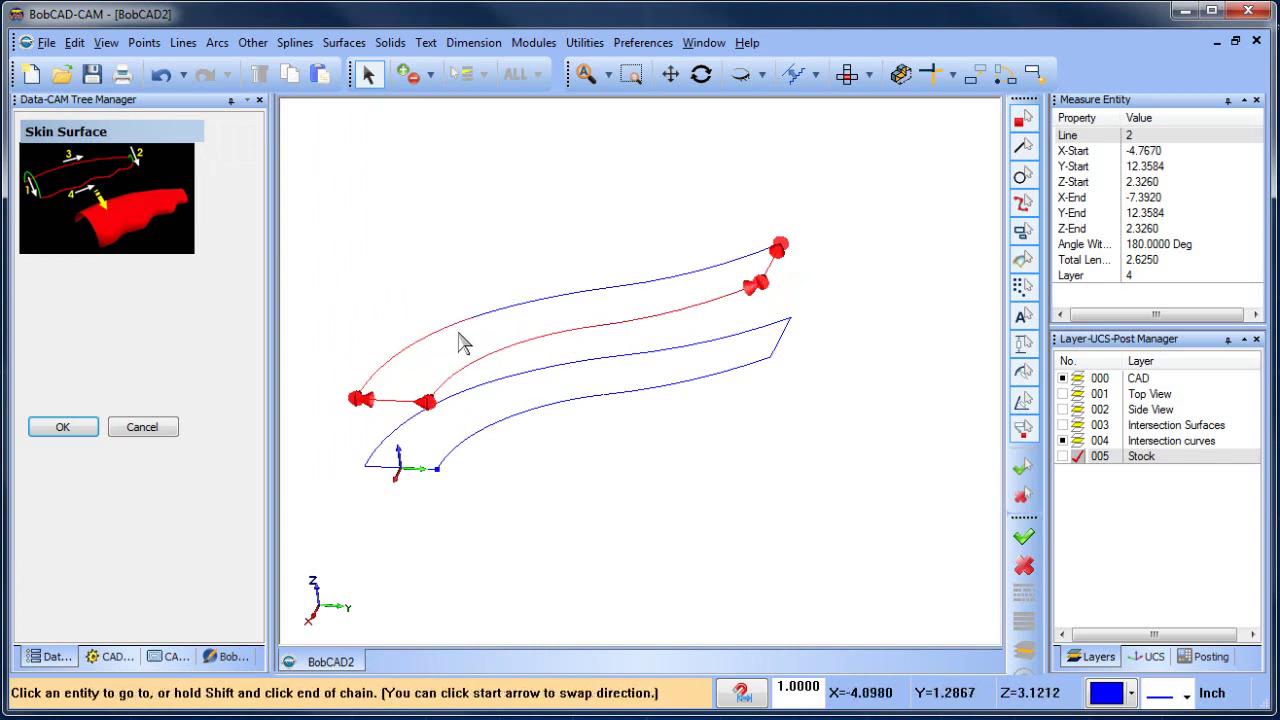
{"action": "left_click", "coordinate": [759, 256]}
{"action": "right_click", "coordinate": [683, 208]}
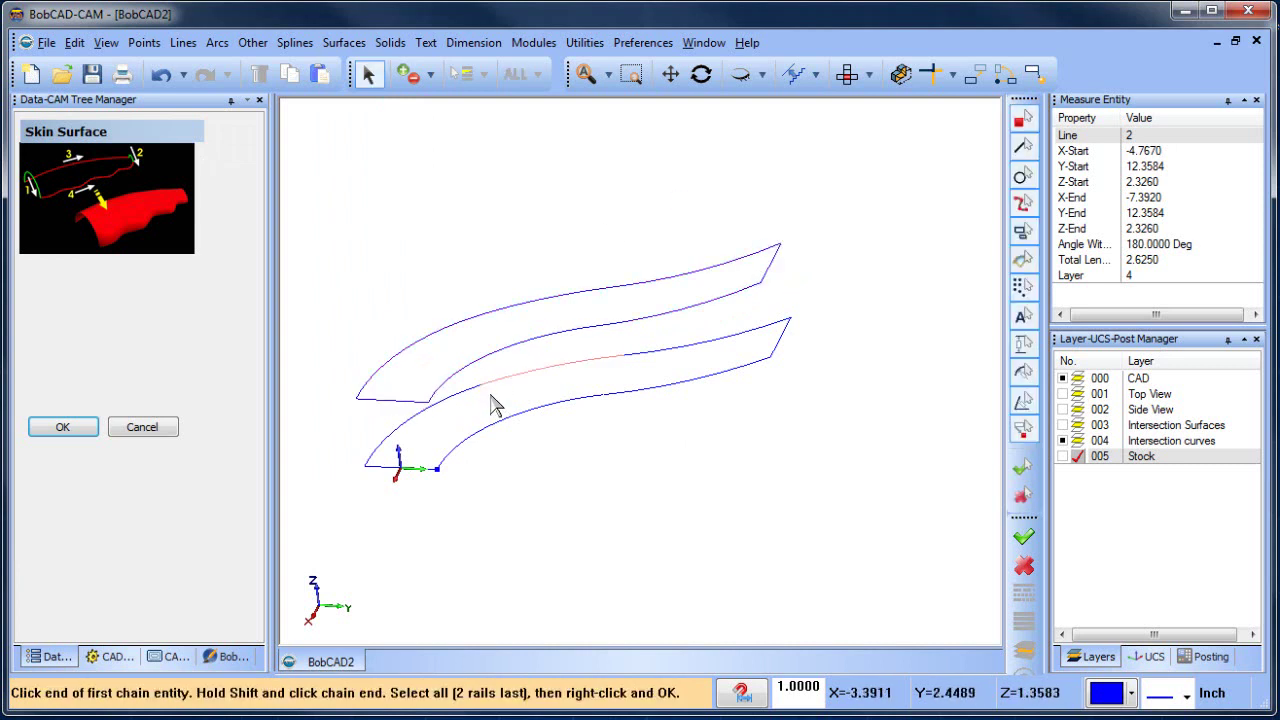
Skin the lower curve pair between its end lines, using the bottom and middle curves as rails
{"action": "middle_click_drag", "start_coordinate": [643, 480], "coordinate": [631, 482]}
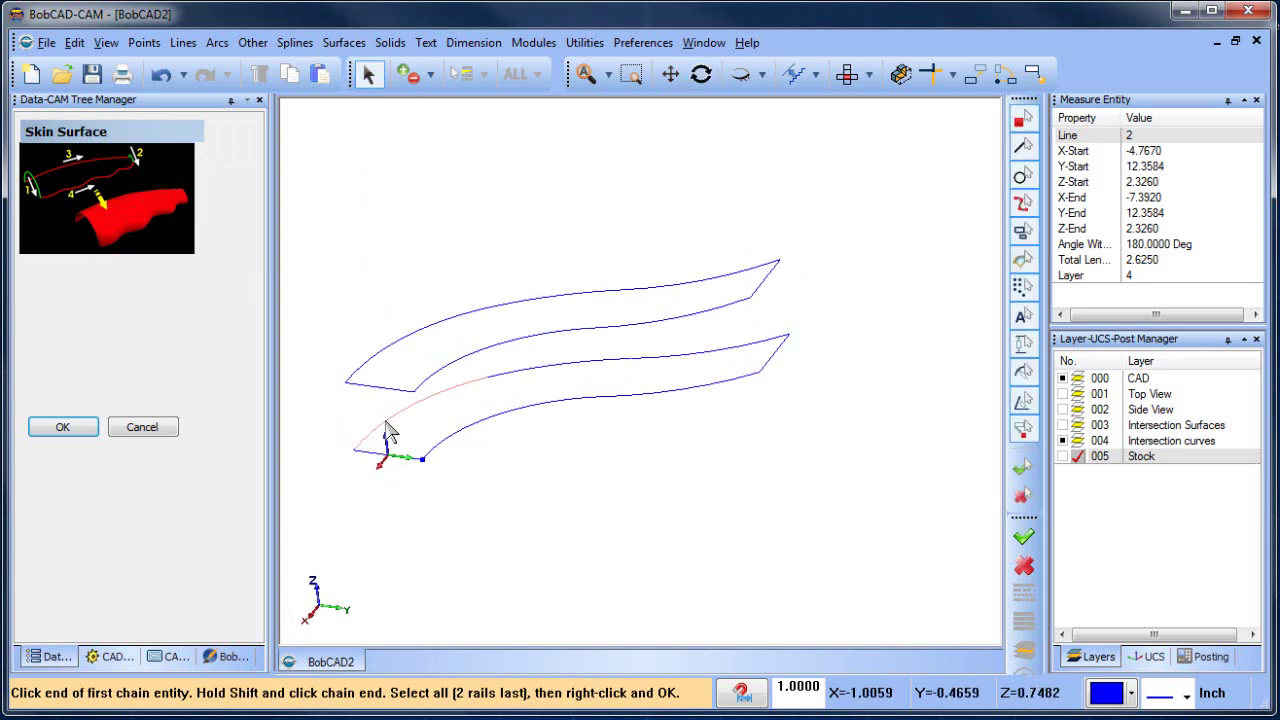
{"action": "left_click", "coordinate": [369, 455]}
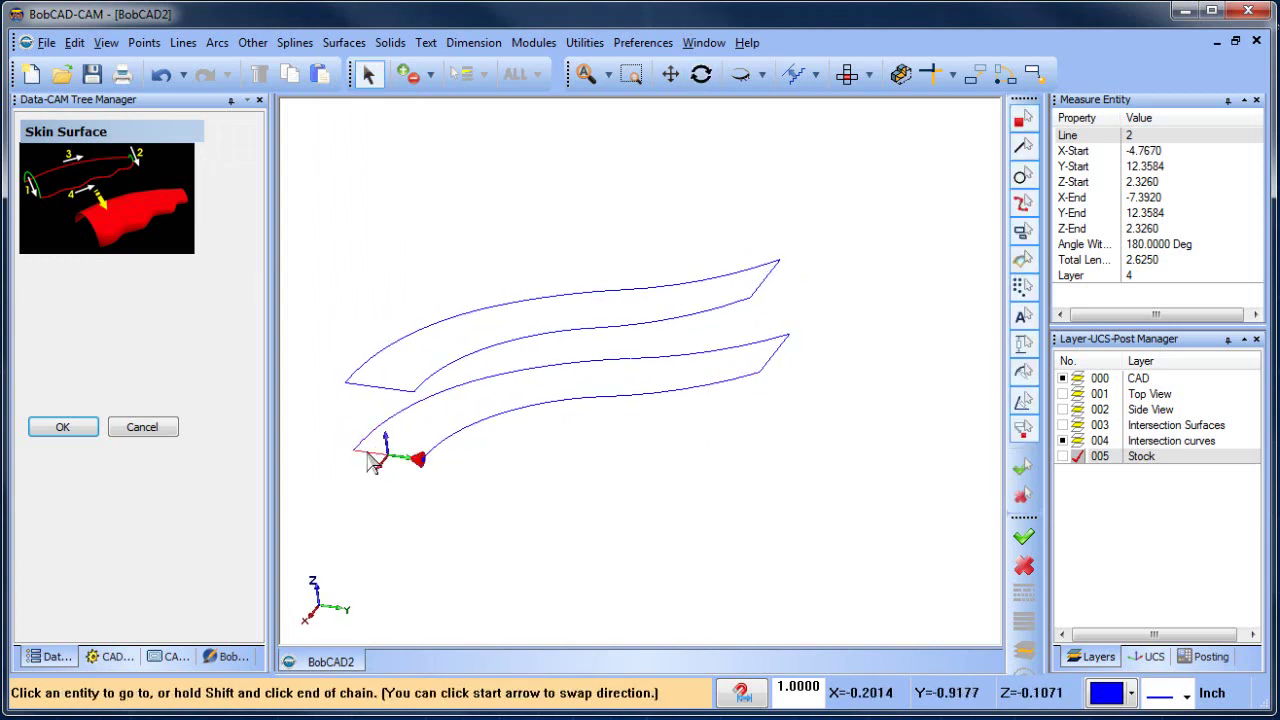
{"action": "left_click", "coordinate": [360, 451]}
{"action": "left_click", "coordinate": [783, 358]}
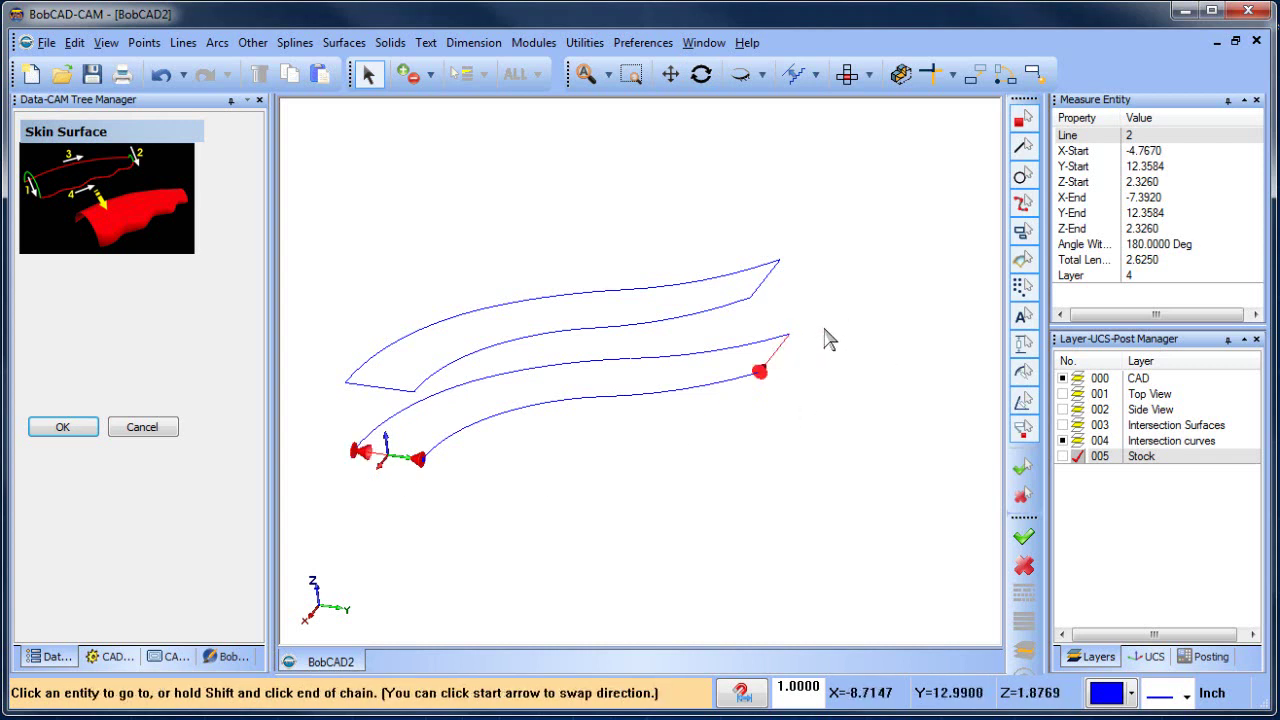
{"action": "left_click", "coordinate": [740, 368]}
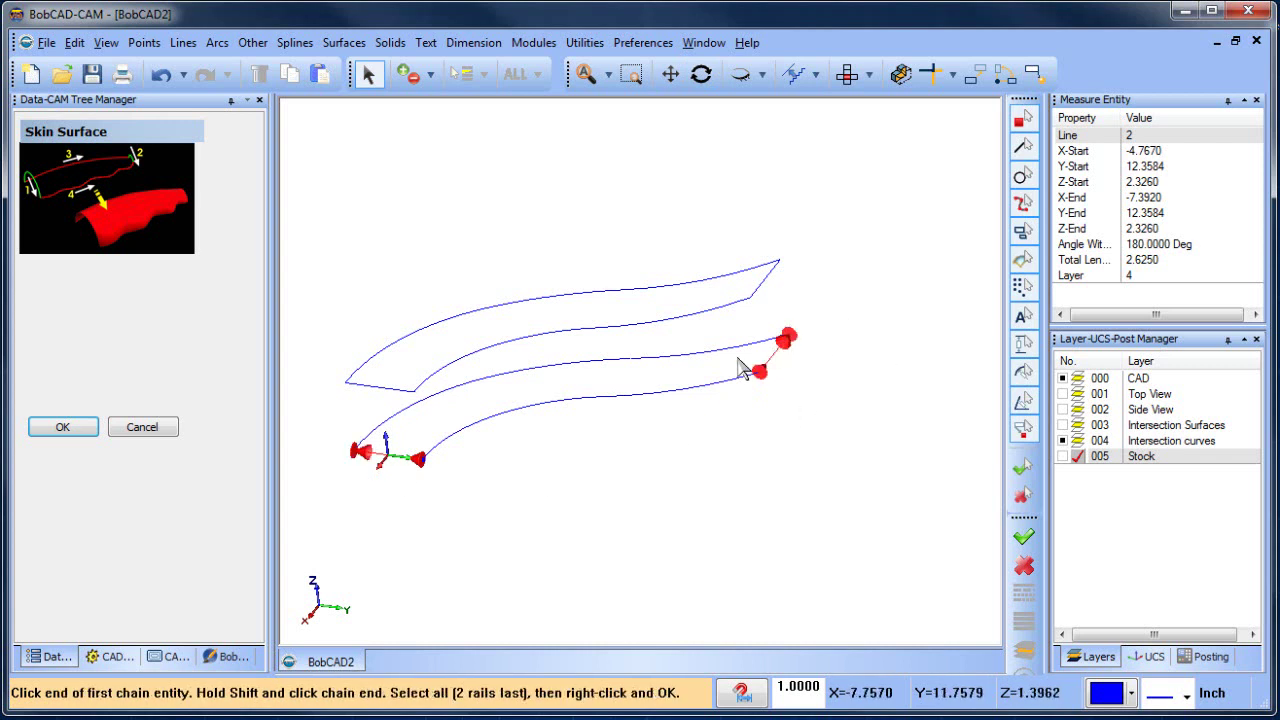
{"action": "left_click", "coordinate": [587, 404]}
{"action": "left_click", "coordinate": [737, 391]}
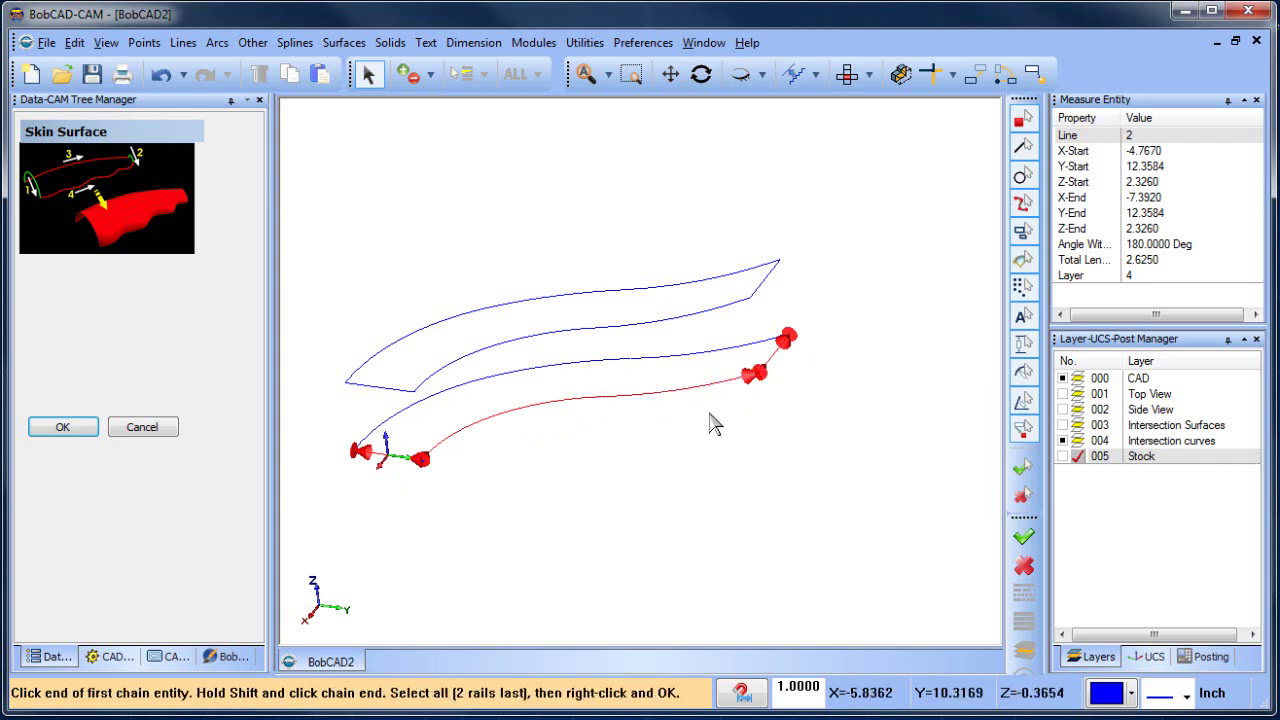
{"action": "left_click", "coordinate": [462, 384]}
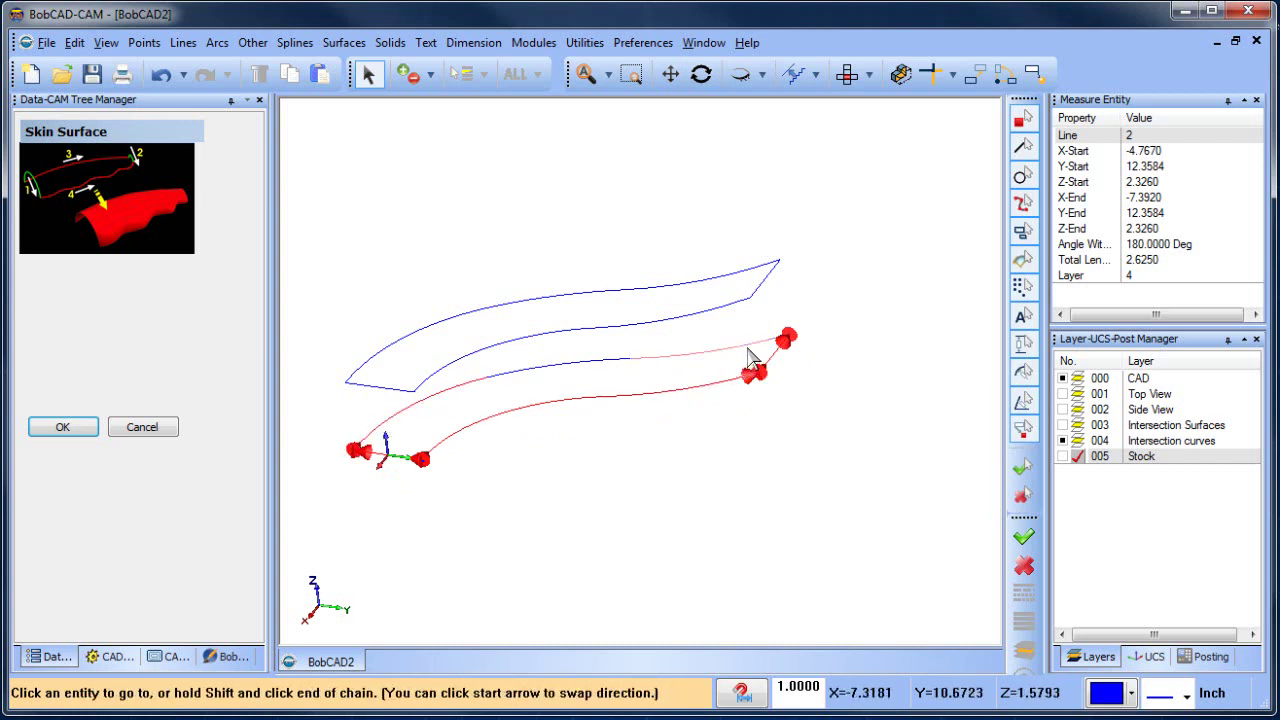
{"action": "left_click", "coordinate": [782, 330]}
{"action": "right_click", "coordinate": [807, 310]}
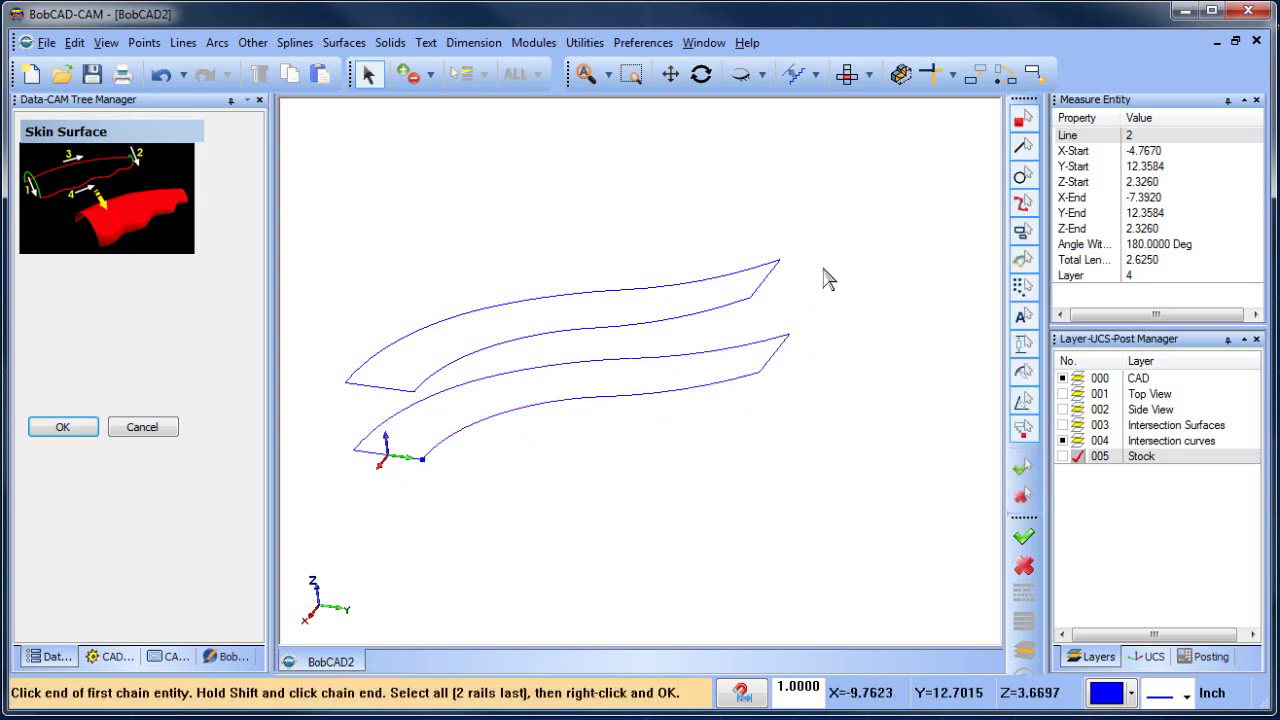
Show layer 005 Stock to inspect the skins, then make 004 current and hide Stock
{"action": "left_click", "coordinate": [1077, 456]}
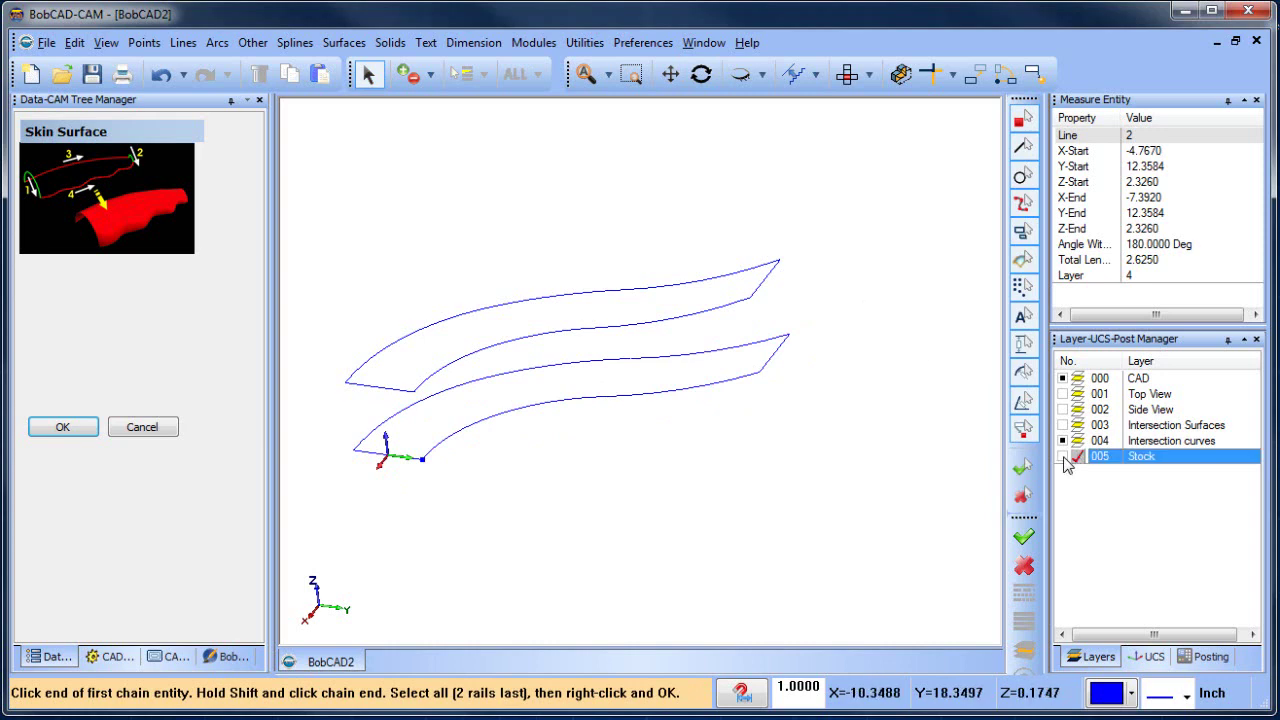
{"action": "mouse_move", "coordinate": [711, 471]}
{"action": "middle_mouse_down"}
{"action": "mouse_move", "coordinate": [723, 437]}
{"action": "mouse_move", "coordinate": [750, 466]}
{"action": "mouse_move", "coordinate": [749, 431]}
{"action": "mouse_move", "coordinate": [831, 406]}
{"action": "mouse_move", "coordinate": [697, 431]}
{"action": "middle_mouse_up"}
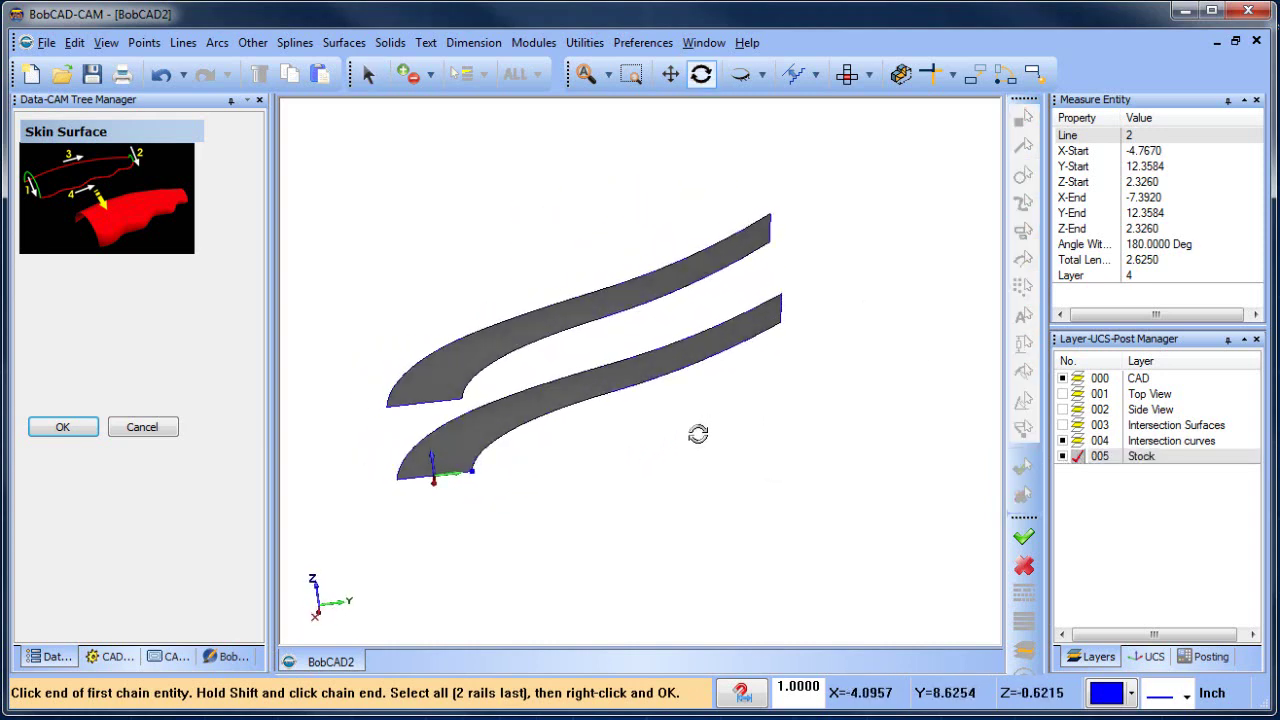
{"action": "left_click", "coordinate": [1077, 444]}
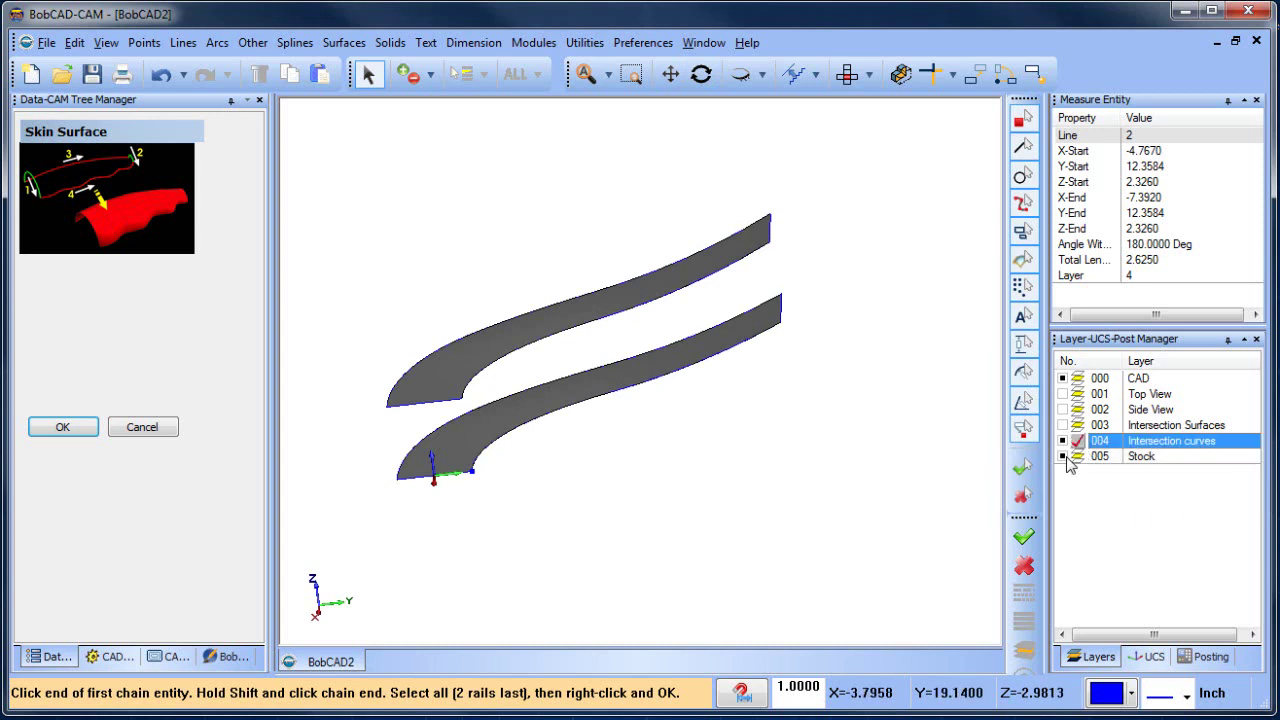
{"action": "left_click", "coordinate": [1064, 456]}
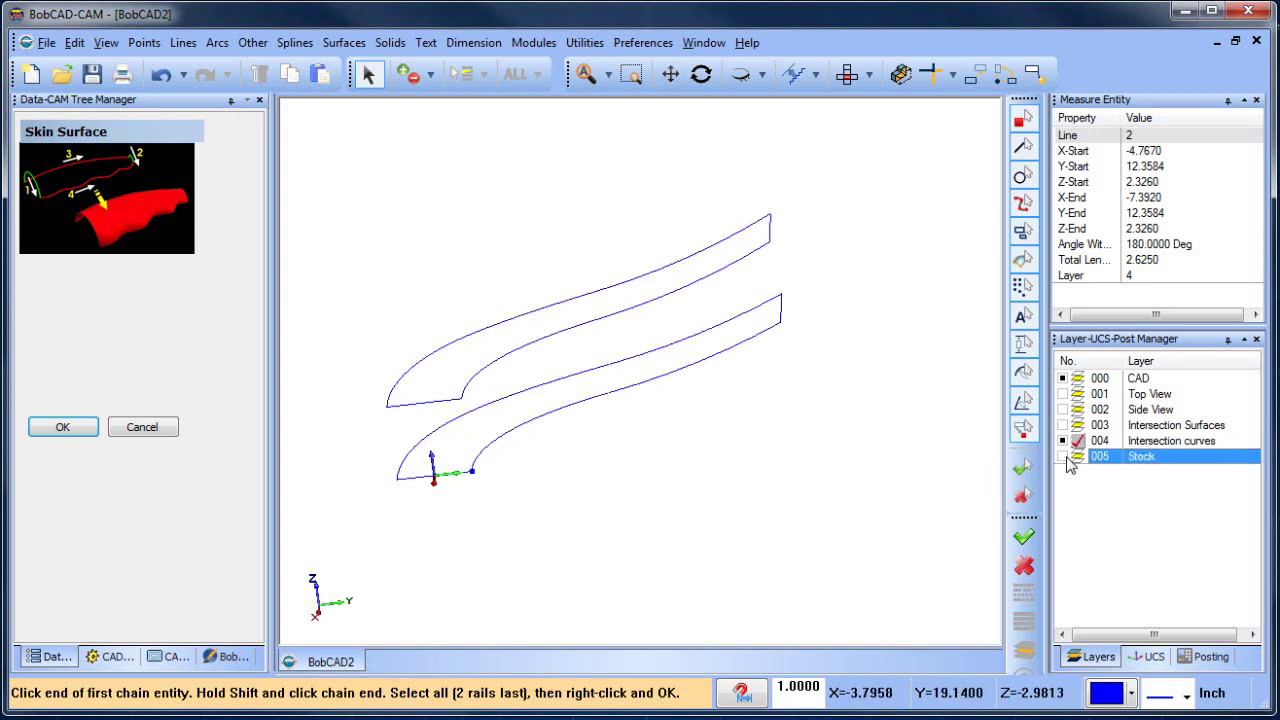
{"action": "middle_click_drag", "start_coordinate": [766, 423], "coordinate": [740, 452]}
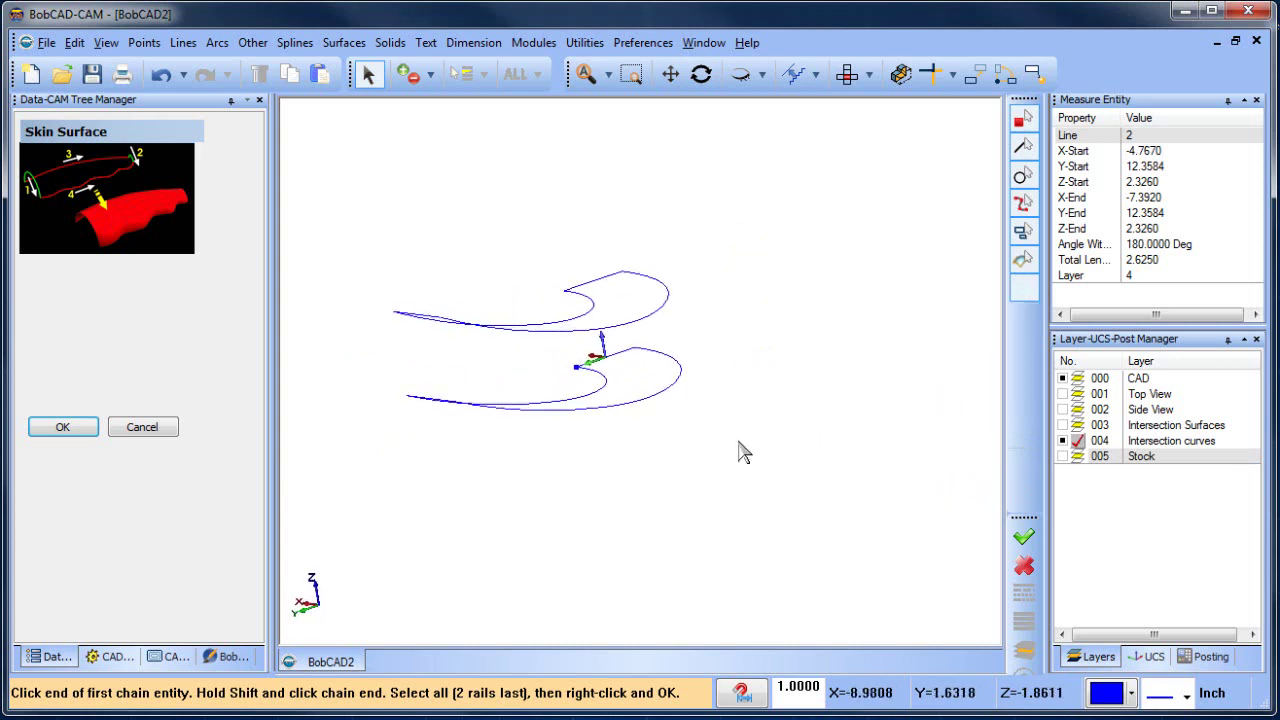
{"action": "left_click", "coordinate": [183, 42]}
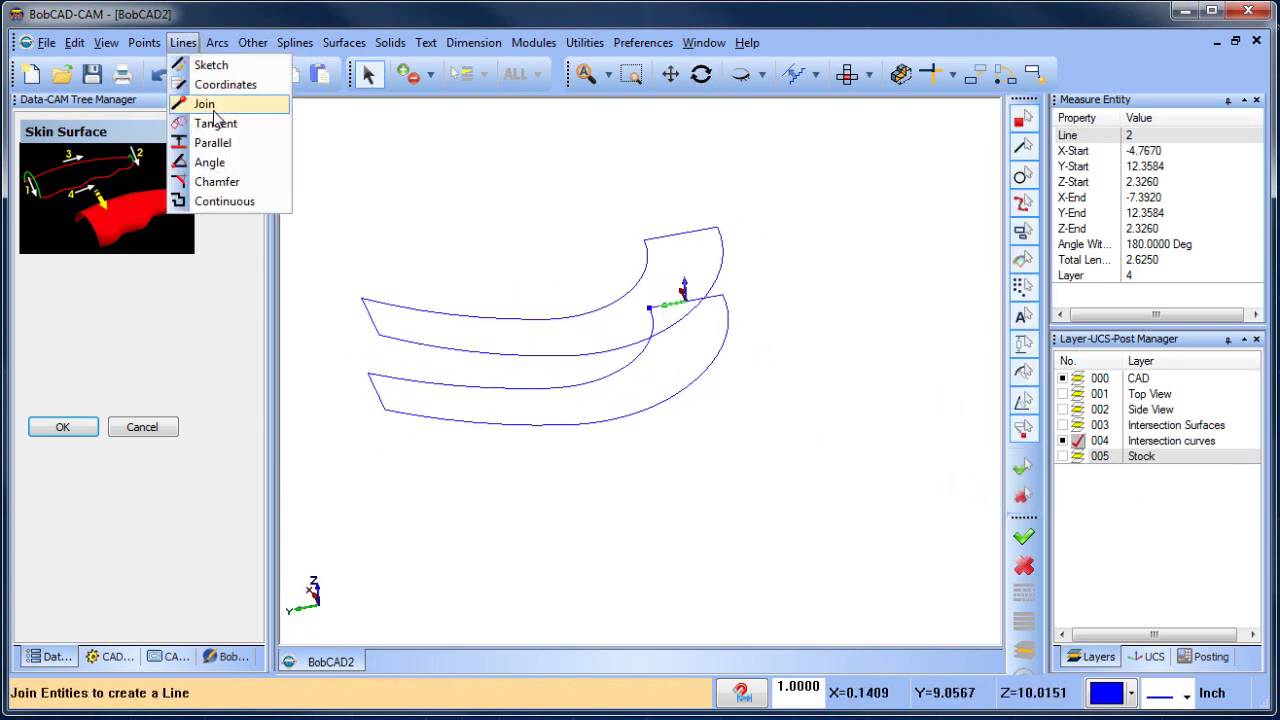
Join the four matching corner pairs of the upper and lower outlines with vertical lines
{"action": "left_click", "coordinate": [205, 104]}
{"action": "left_click", "coordinate": [385, 340]}
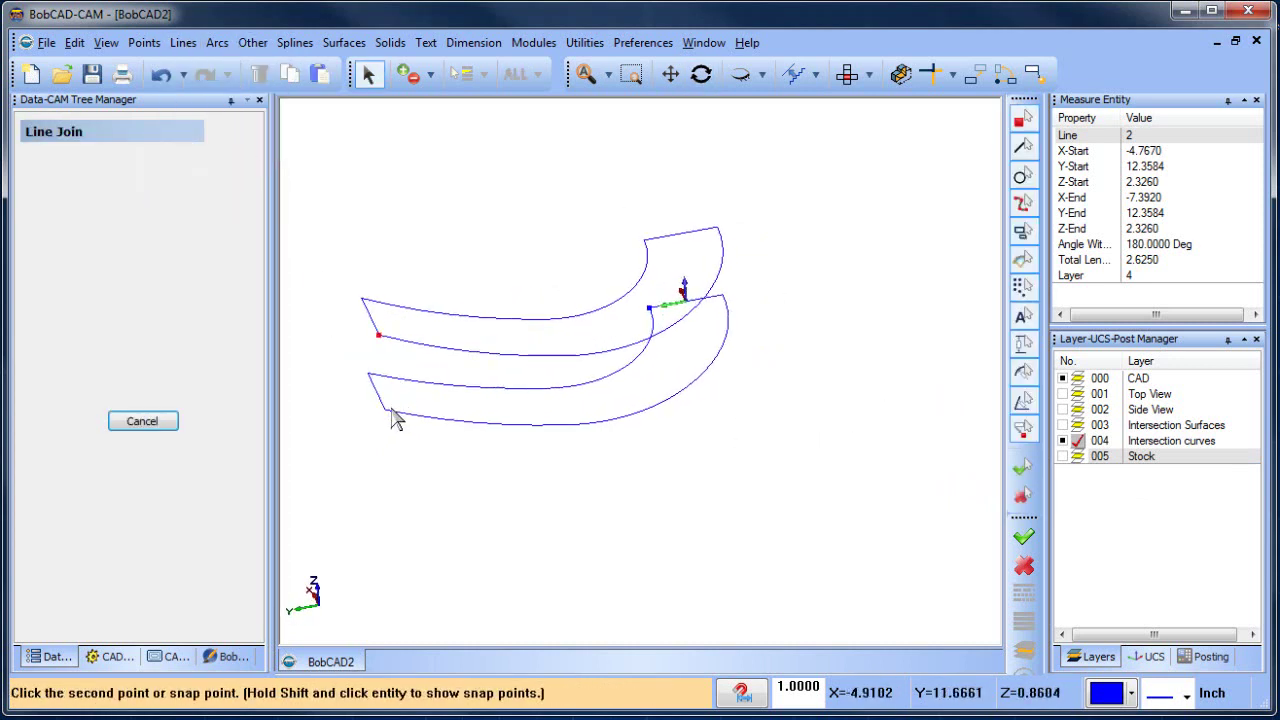
{"action": "left_click", "coordinate": [393, 417]}
{"action": "left_click", "coordinate": [716, 236]}
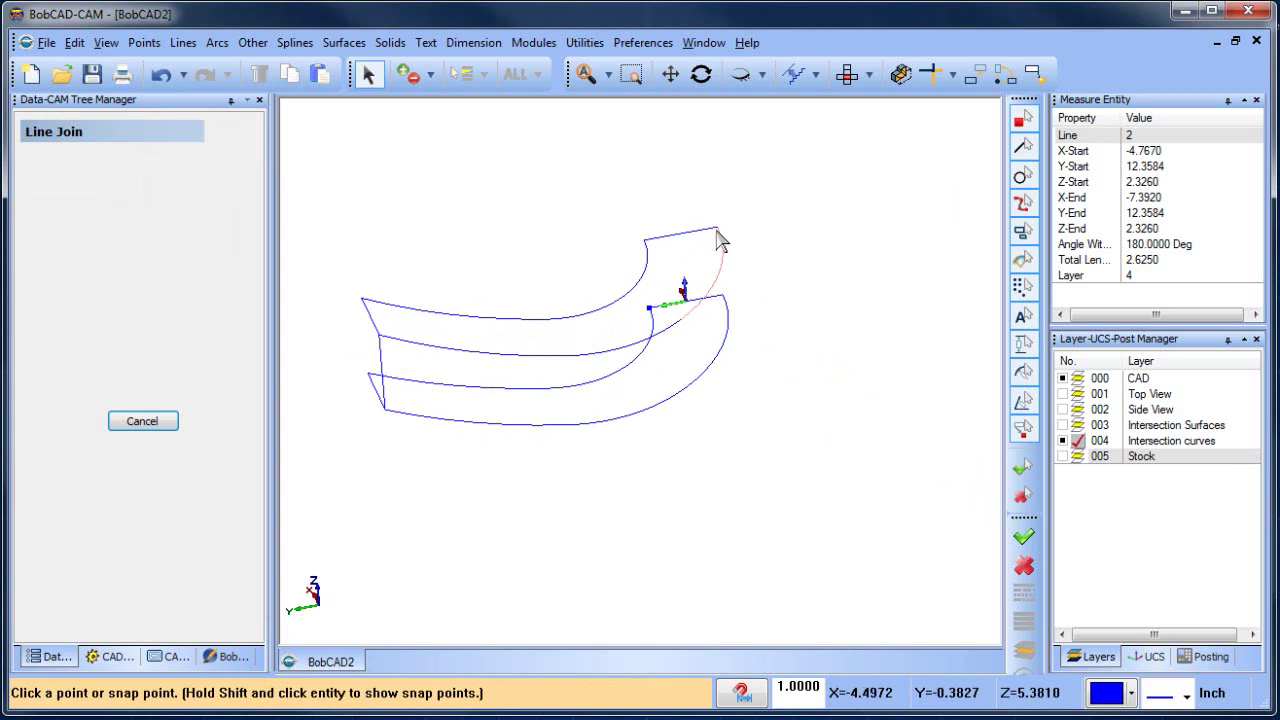
{"action": "left_click", "coordinate": [724, 306]}
{"action": "left_click", "coordinate": [362, 300]}
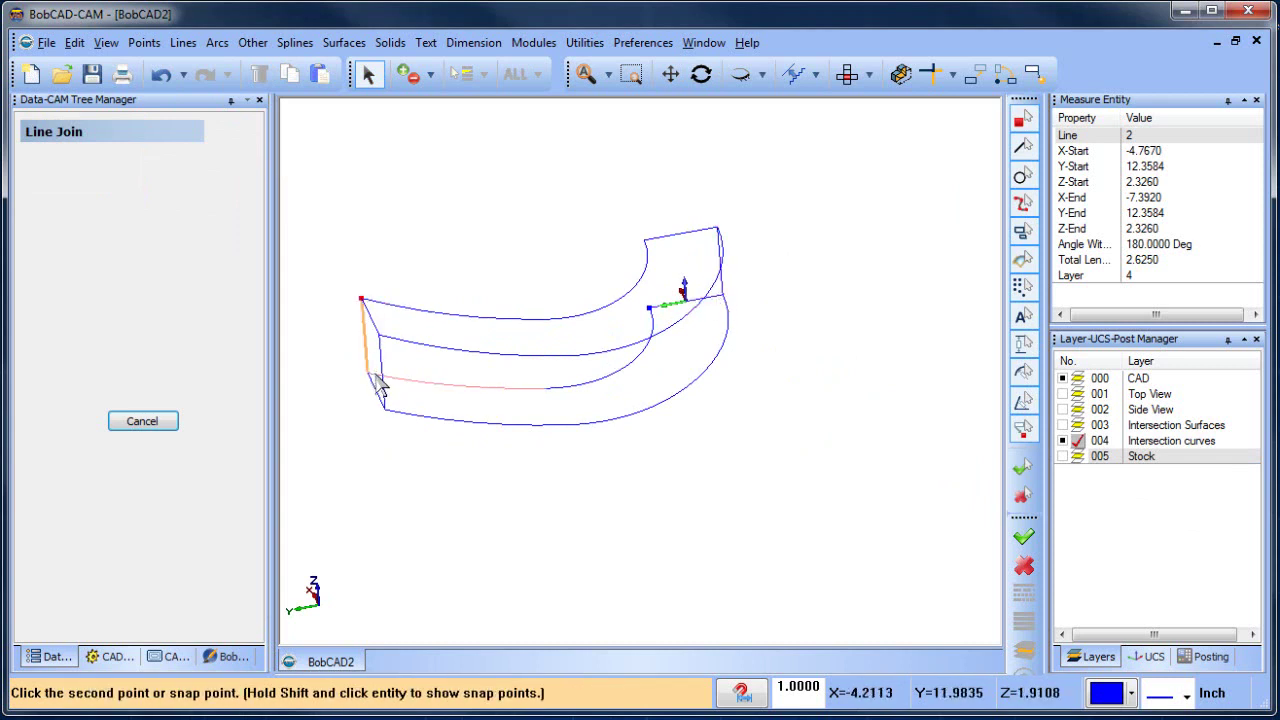
{"action": "left_click", "coordinate": [375, 380]}
{"action": "left_click", "coordinate": [650, 252]}
{"action": "left_click", "coordinate": [652, 312]}
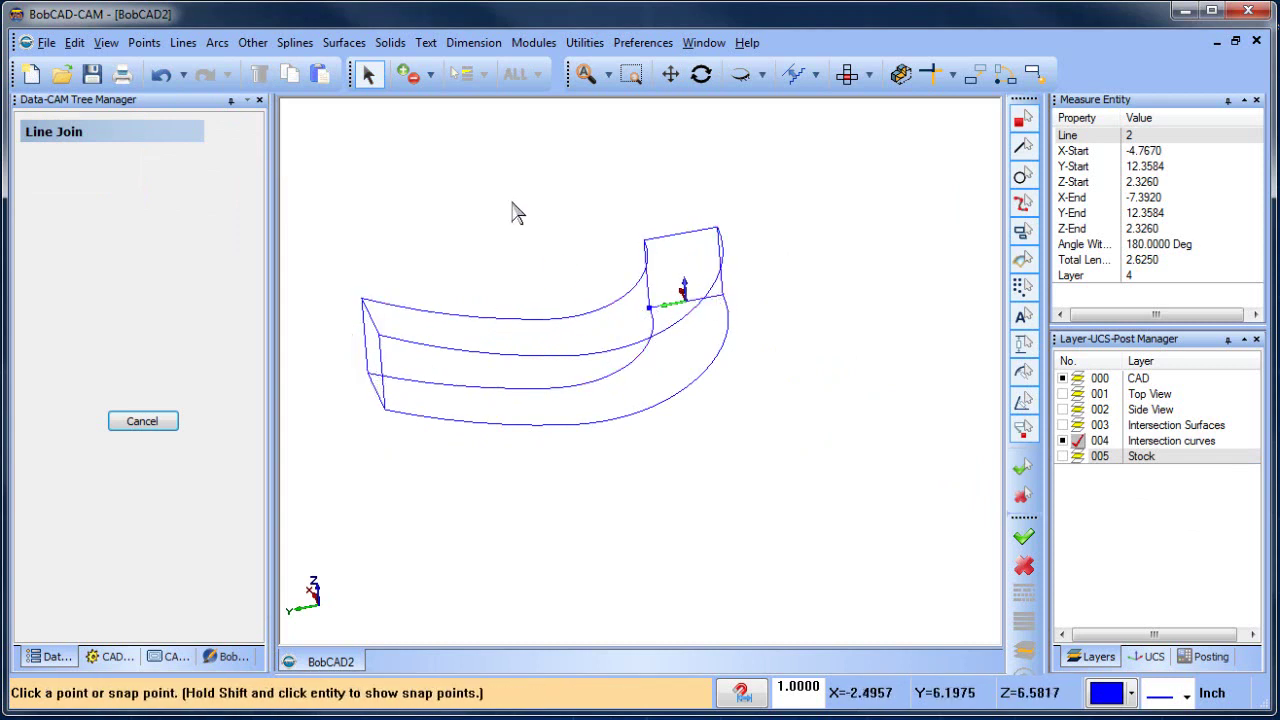
{"action": "right_click", "coordinate": [512, 213]}
{"action": "left_click", "coordinate": [537, 231]}
{"action": "middle_click_drag", "start_coordinate": [664, 316], "coordinate": [574, 380]}
With Stock current, skin the first curved side between its vertical end edges along its rails
{"action": "left_click", "coordinate": [343, 42]}
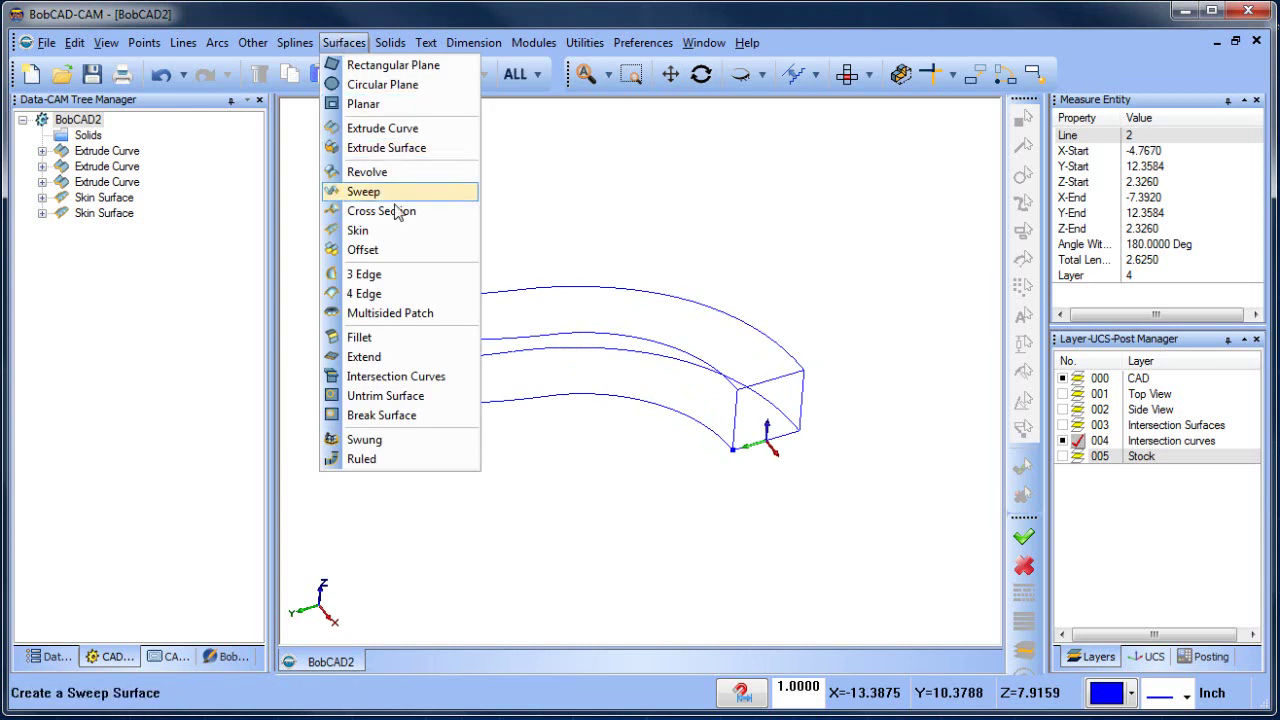
{"action": "left_click", "coordinate": [389, 231]}
{"action": "left_click", "coordinate": [1077, 456]}
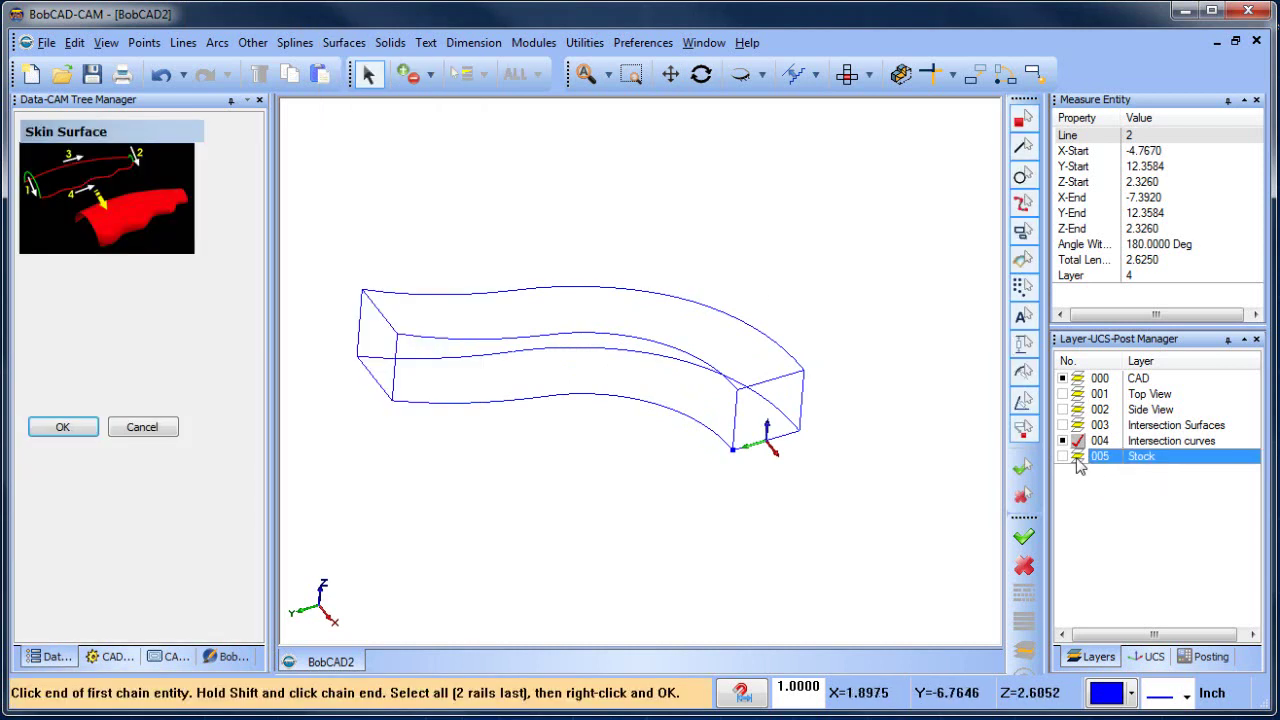
{"action": "middle_click_drag", "start_coordinate": [580, 384], "coordinate": [617, 391]}
{"action": "left_click", "coordinate": [353, 312]}
{"action": "left_click", "coordinate": [356, 312]}
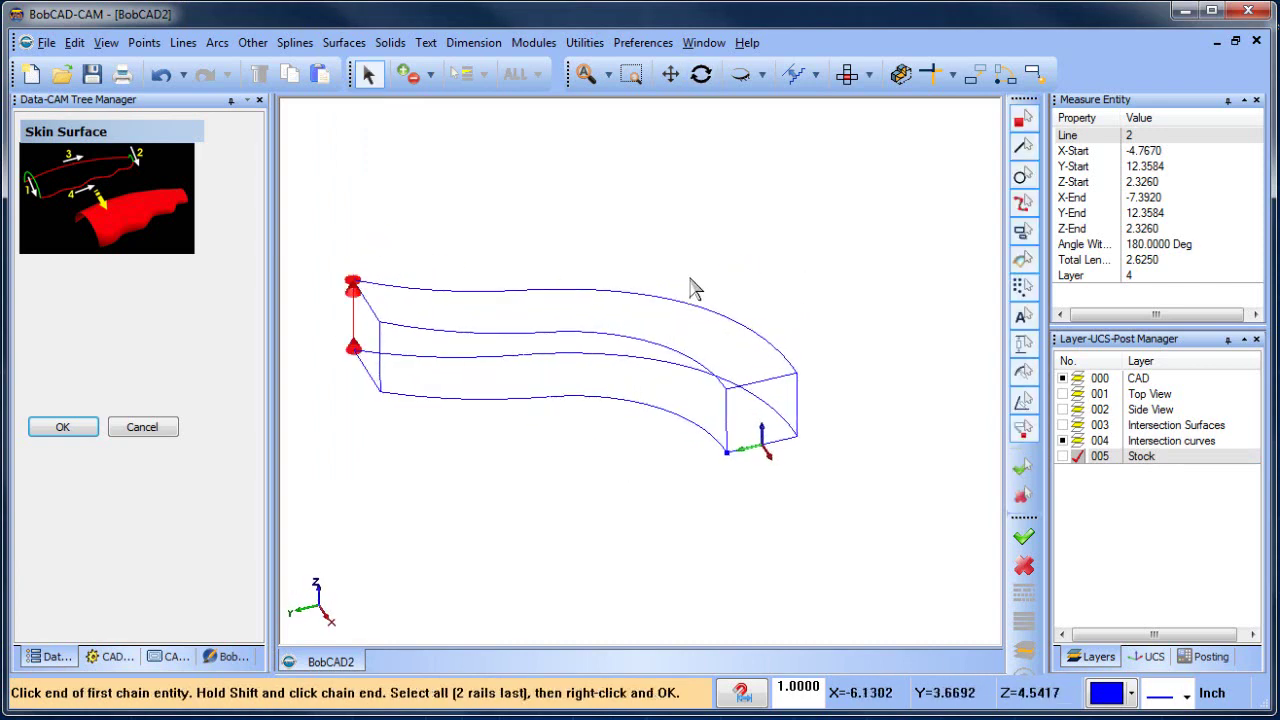
{"action": "middle_click_drag", "start_coordinate": [649, 443], "coordinate": [555, 420]}
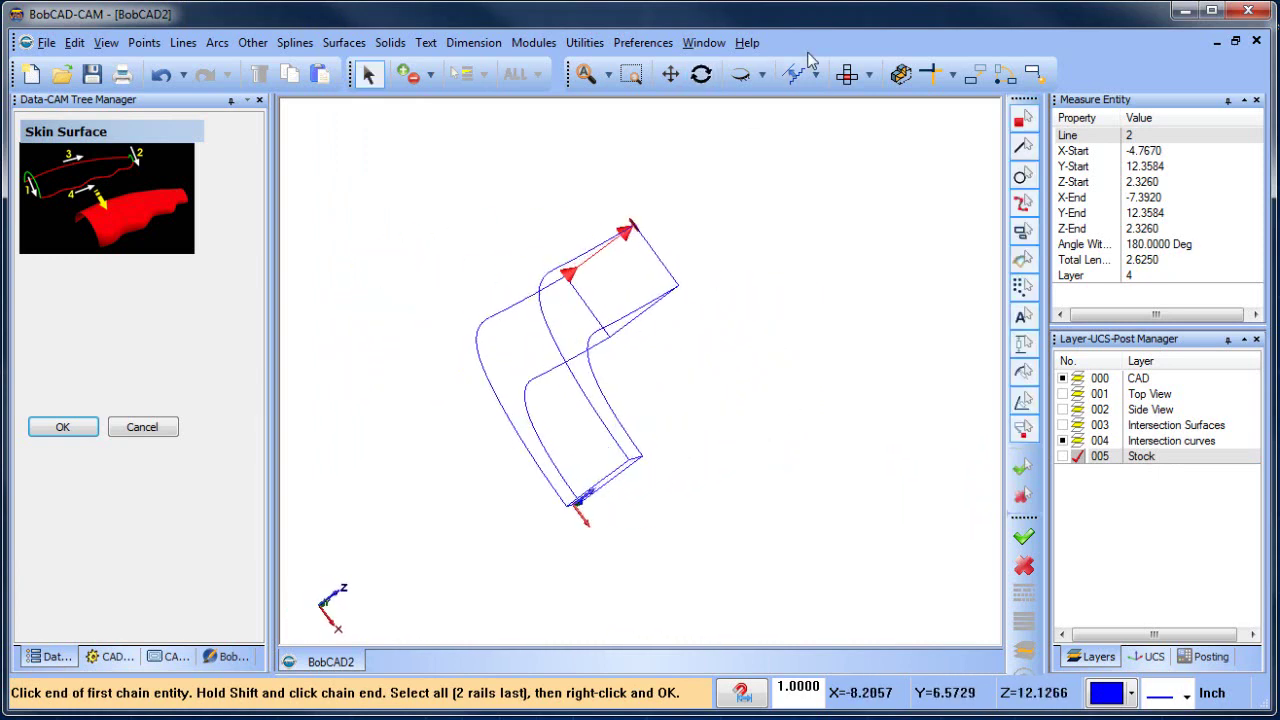
{"action": "left_click", "coordinate": [853, 77]}
{"action": "middle_click_drag", "start_coordinate": [651, 452], "coordinate": [618, 431]}
{"action": "left_click", "coordinate": [796, 375]}
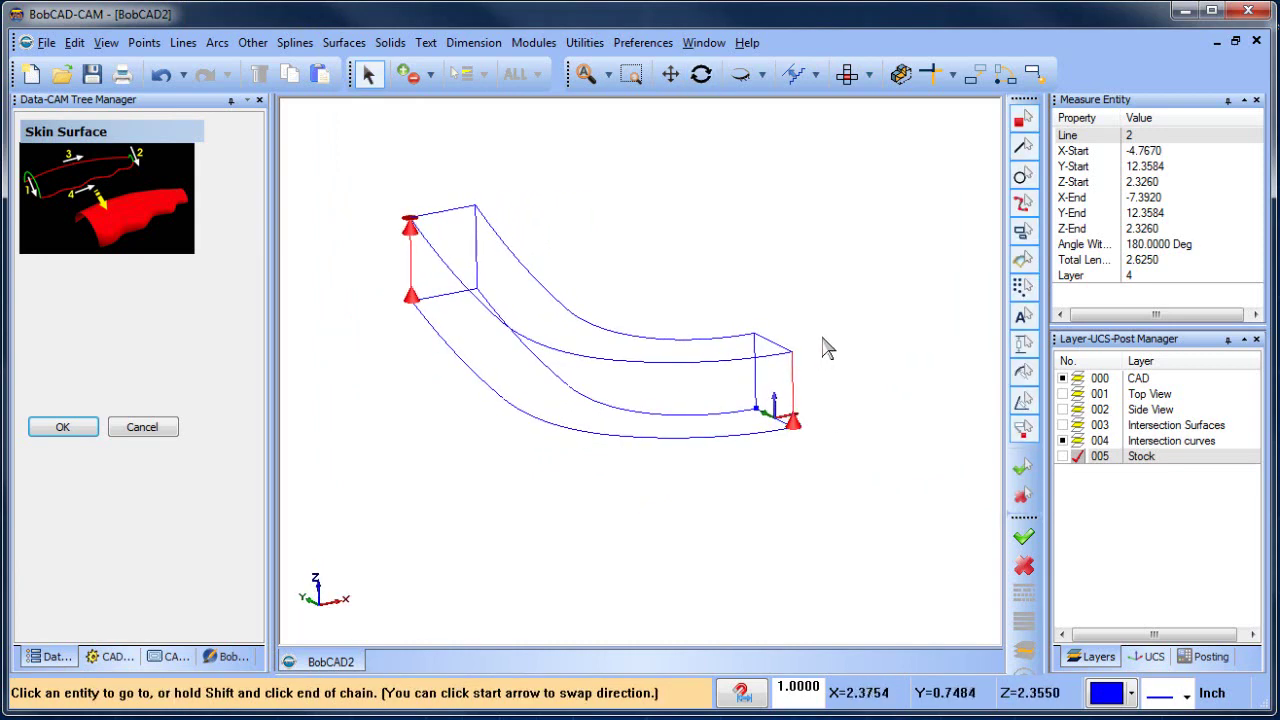
{"action": "left_click", "coordinate": [798, 354]}
{"action": "left_click", "coordinate": [500, 404]}
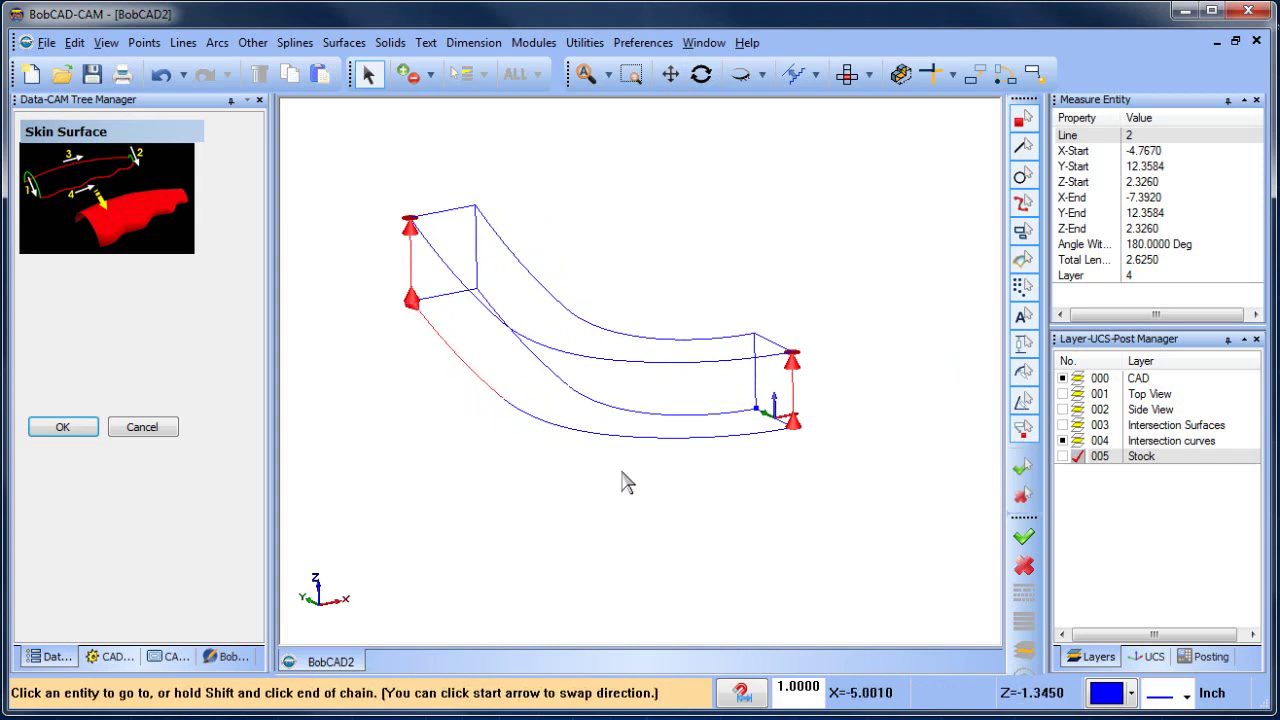
{"action": "left_click", "coordinate": [764, 433], "text": "shift"}
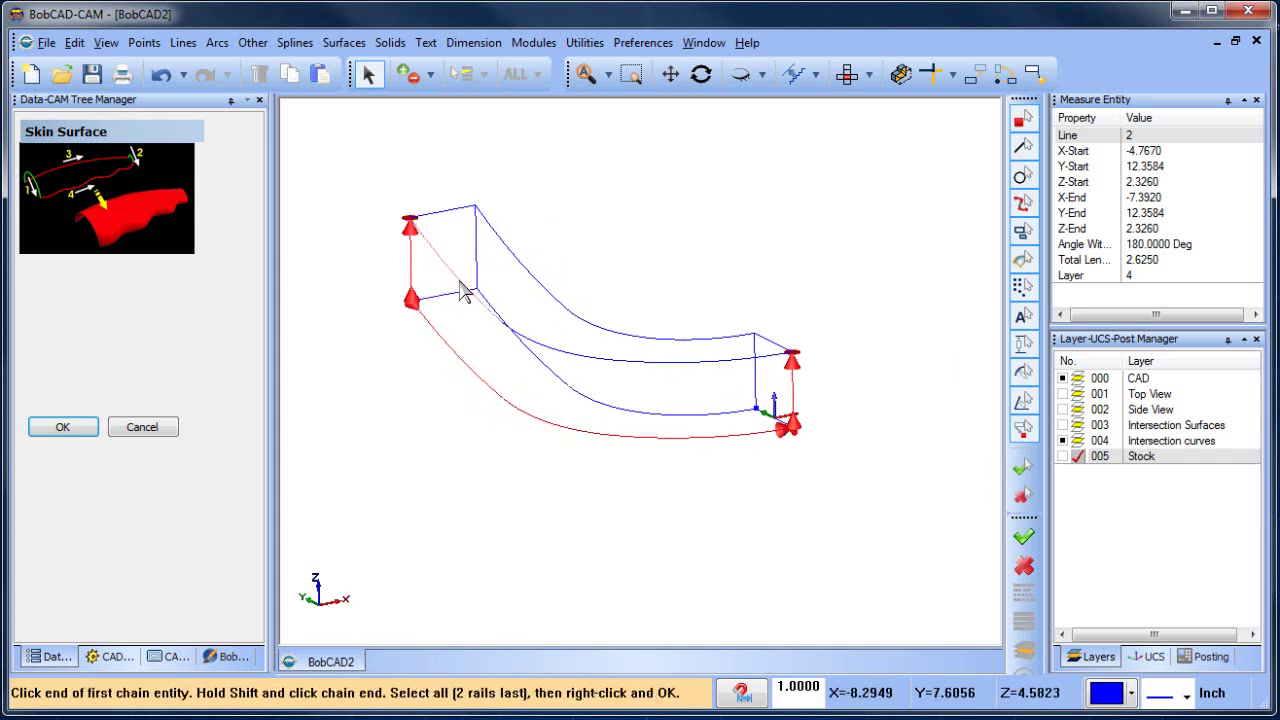
{"action": "left_click", "coordinate": [485, 311]}
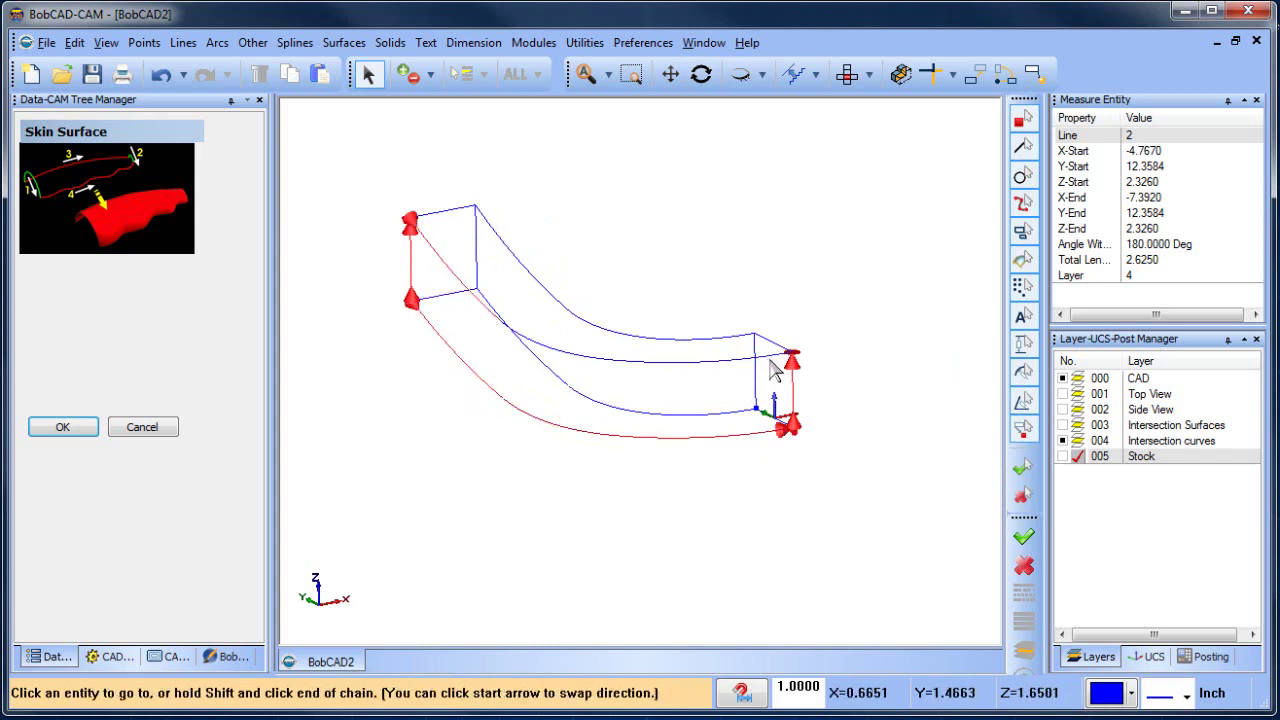
Skin the opposite curved side between its vertical edges, using the bottom and top curves as rails
{"action": "middle_click", "coordinate": [760, 251]}
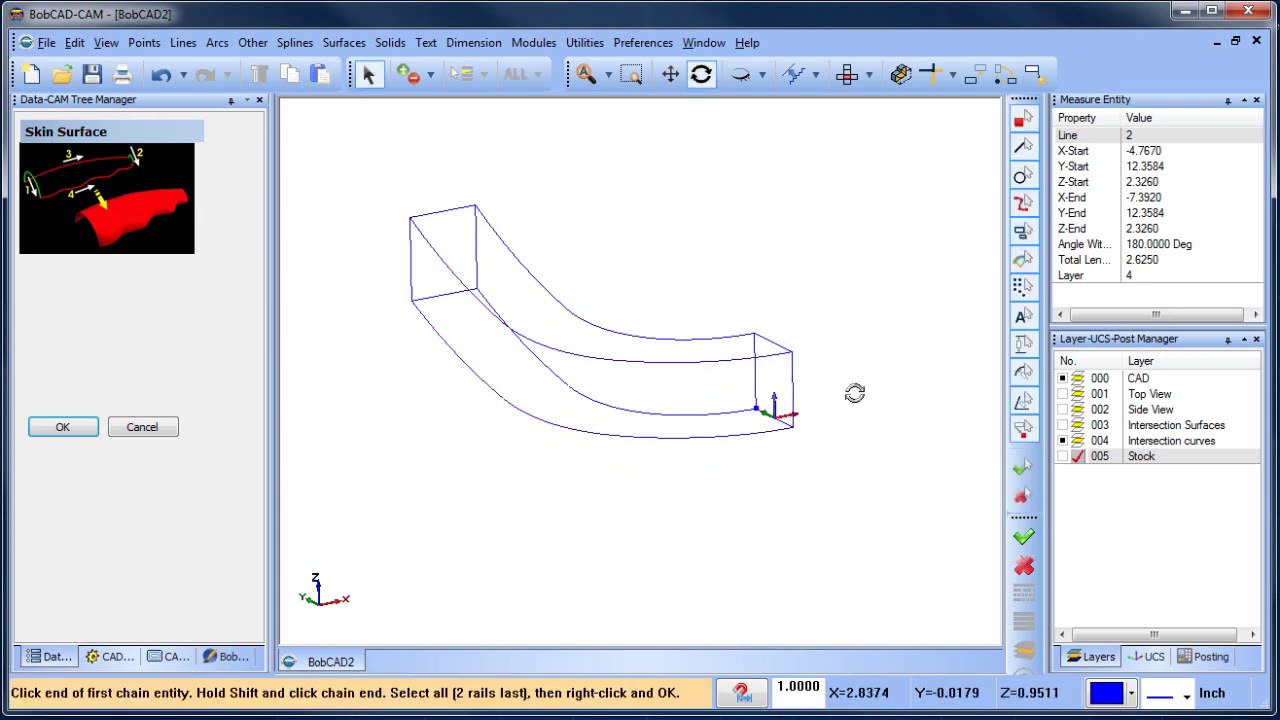
{"action": "middle_click_drag", "start_coordinate": [854, 393], "coordinate": [609, 434]}
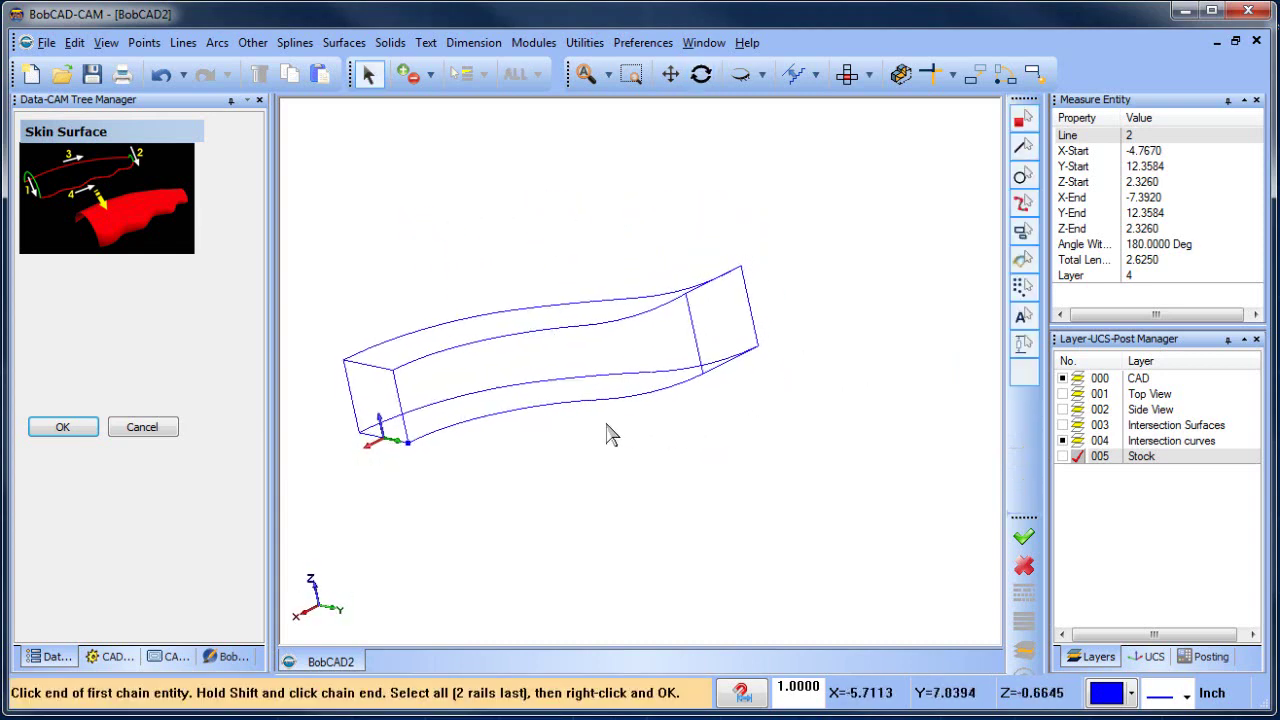
{"action": "left_click", "coordinate": [400, 402]}
{"action": "left_click", "coordinate": [691, 324]}
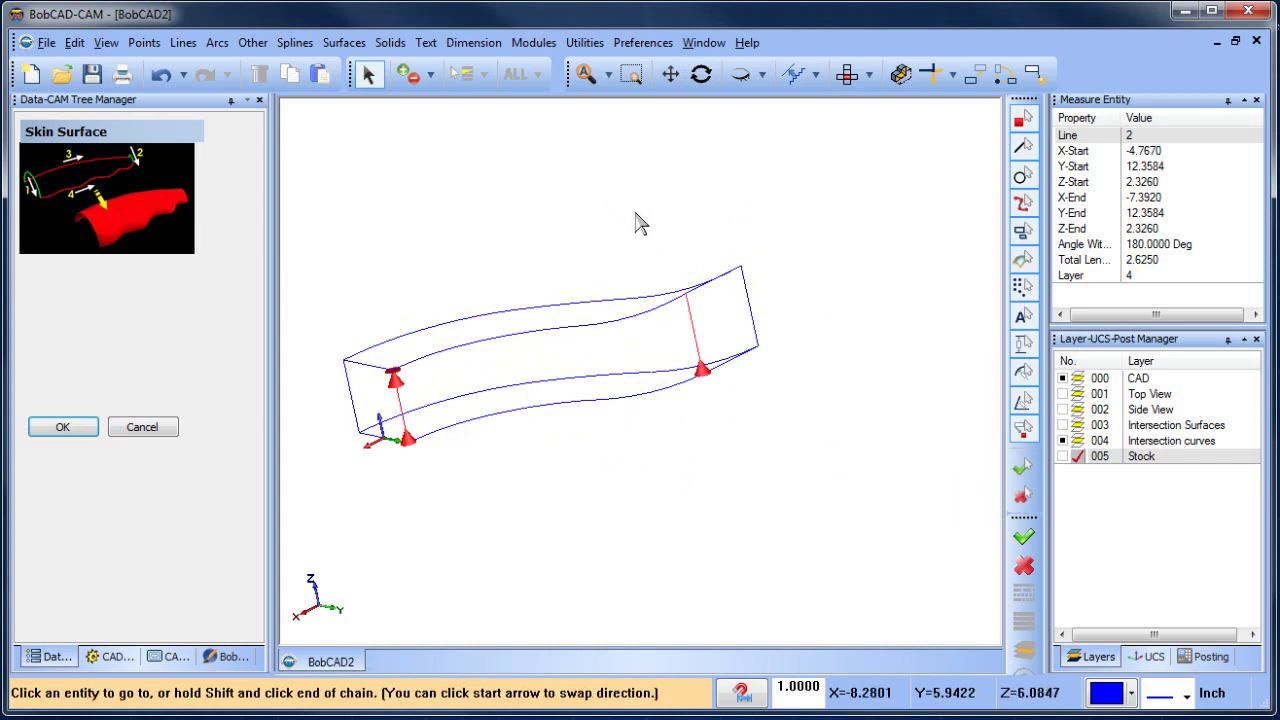
{"action": "left_click", "coordinate": [565, 244]}
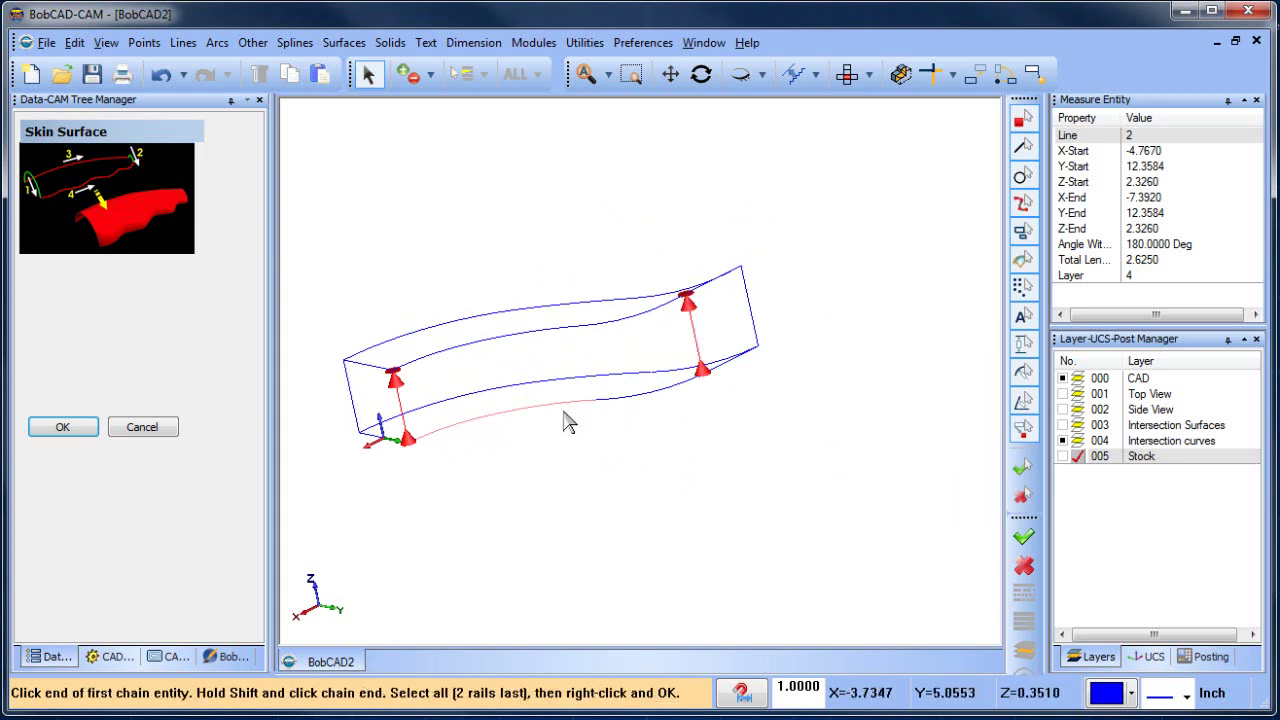
{"action": "left_click", "coordinate": [566, 412]}
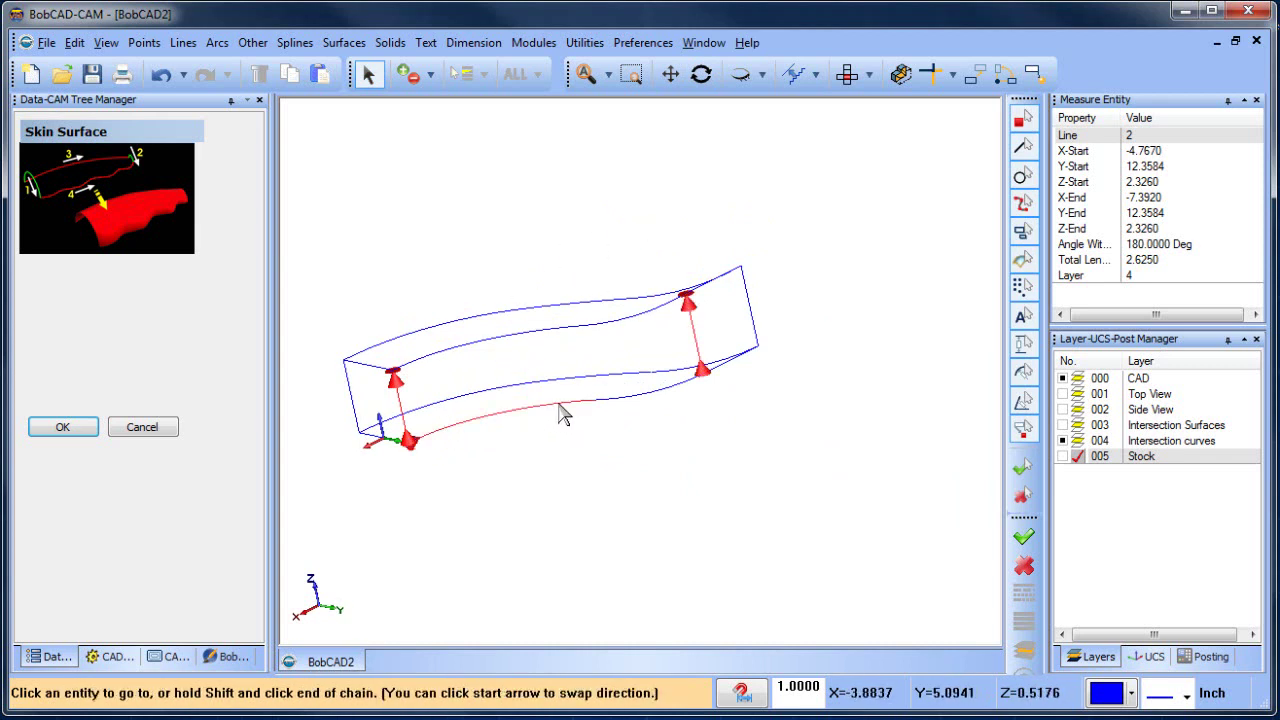
{"action": "left_click", "coordinate": [680, 396]}
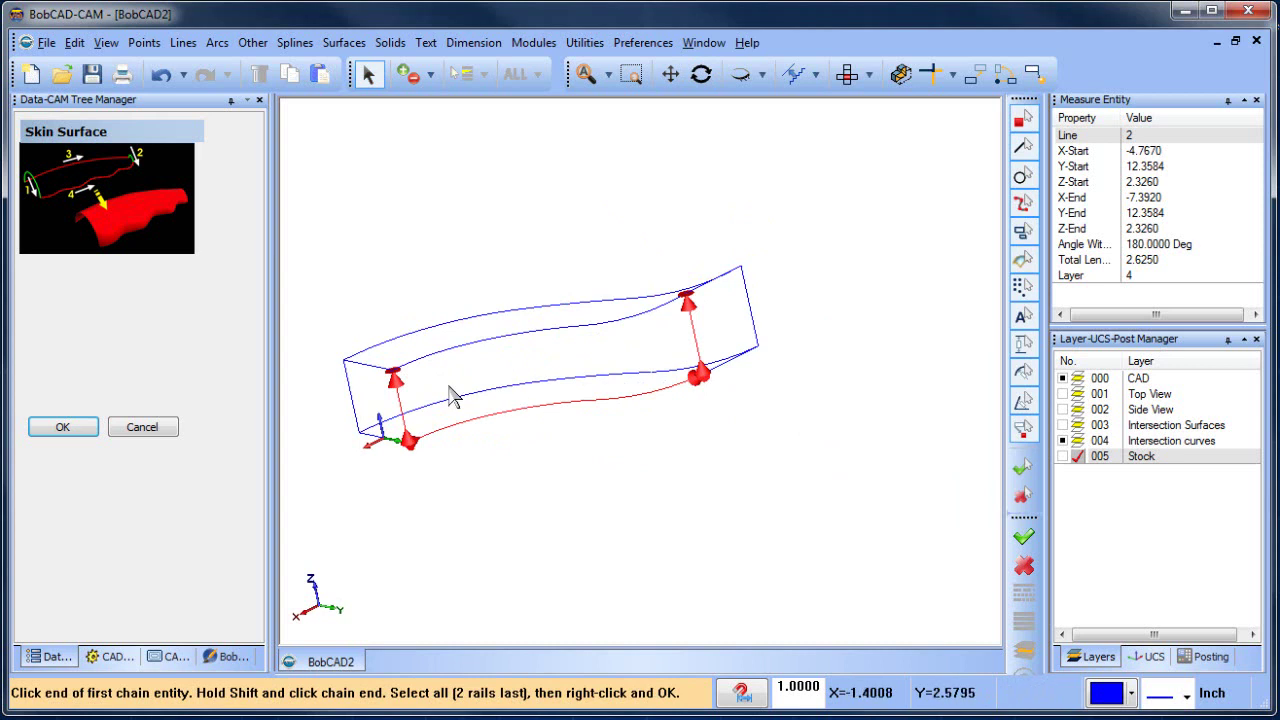
{"action": "left_click", "coordinate": [528, 342]}
{"action": "left_click", "coordinate": [670, 310]}
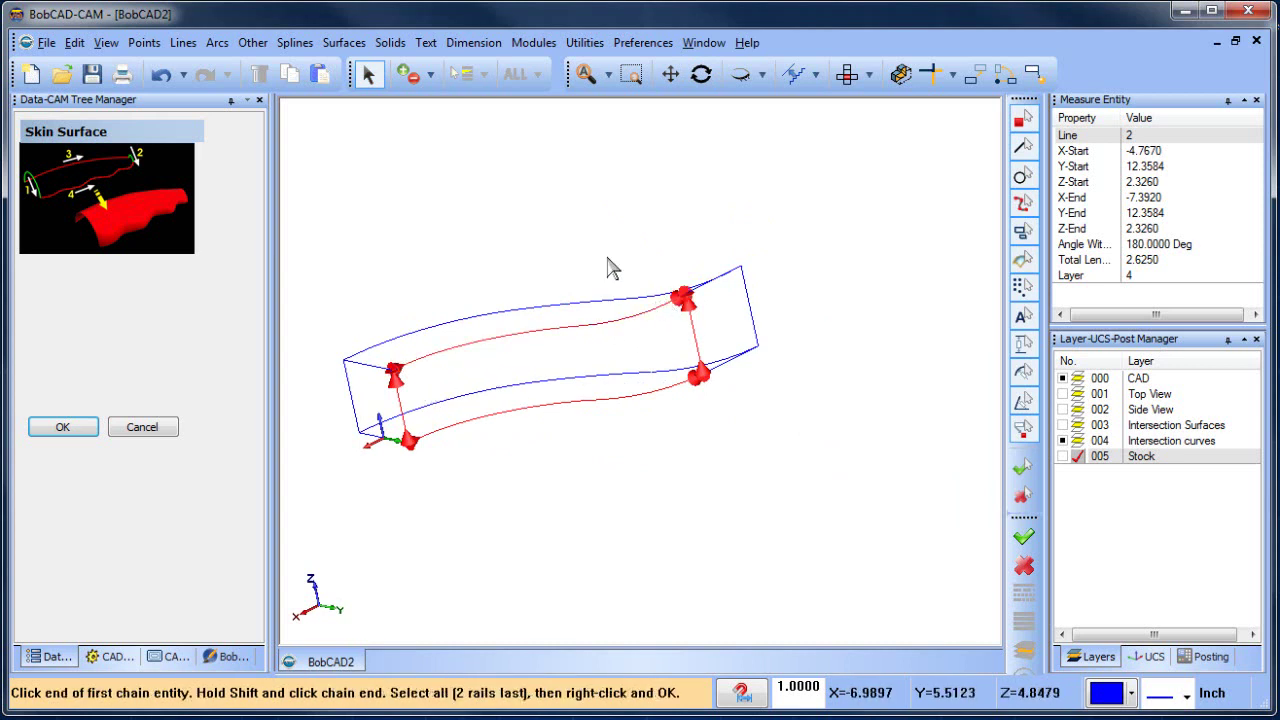
{"action": "right_click", "coordinate": [600, 224]}
Inspect the shaded side walls, then make Intersection curves current and hide Stock
{"action": "left_click", "coordinate": [1062, 456]}
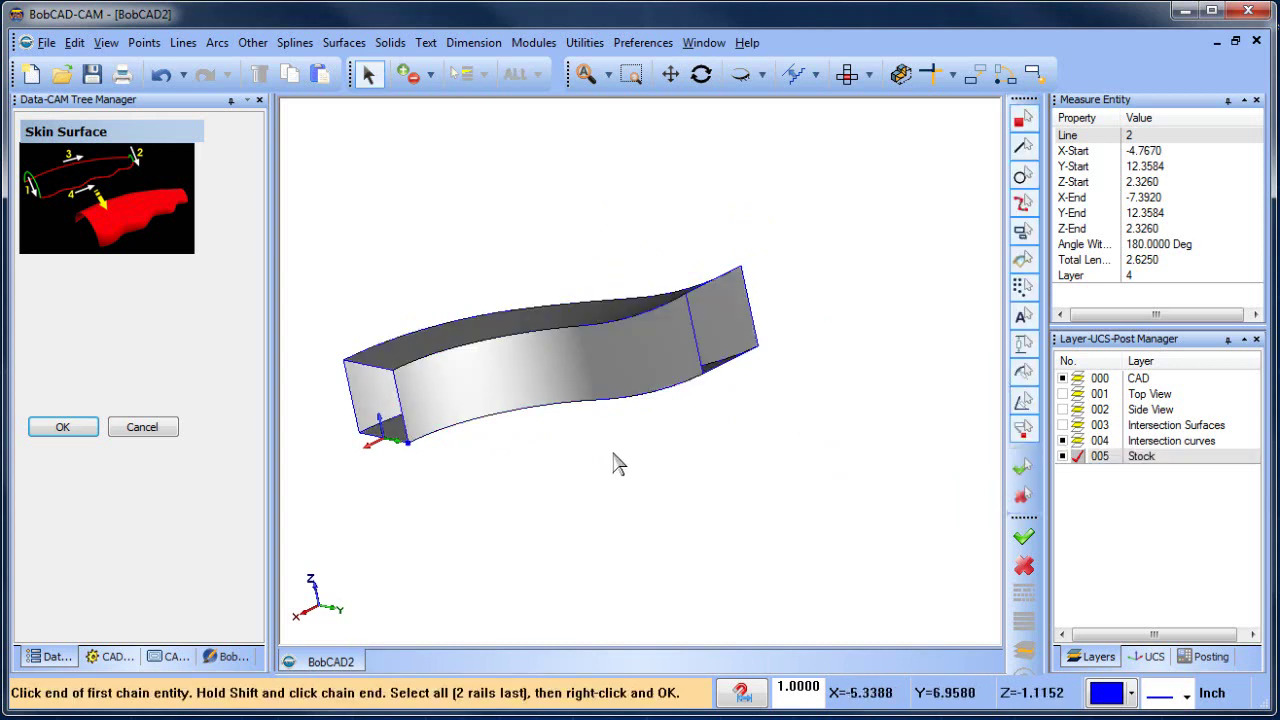
{"action": "mouse_move", "coordinate": [614, 463]}
{"action": "middle_mouse_down"}
{"action": "mouse_move", "coordinate": [666, 429]}
{"action": "mouse_move", "coordinate": [606, 463]}
{"action": "mouse_move", "coordinate": [623, 463]}
{"action": "middle_mouse_up"}
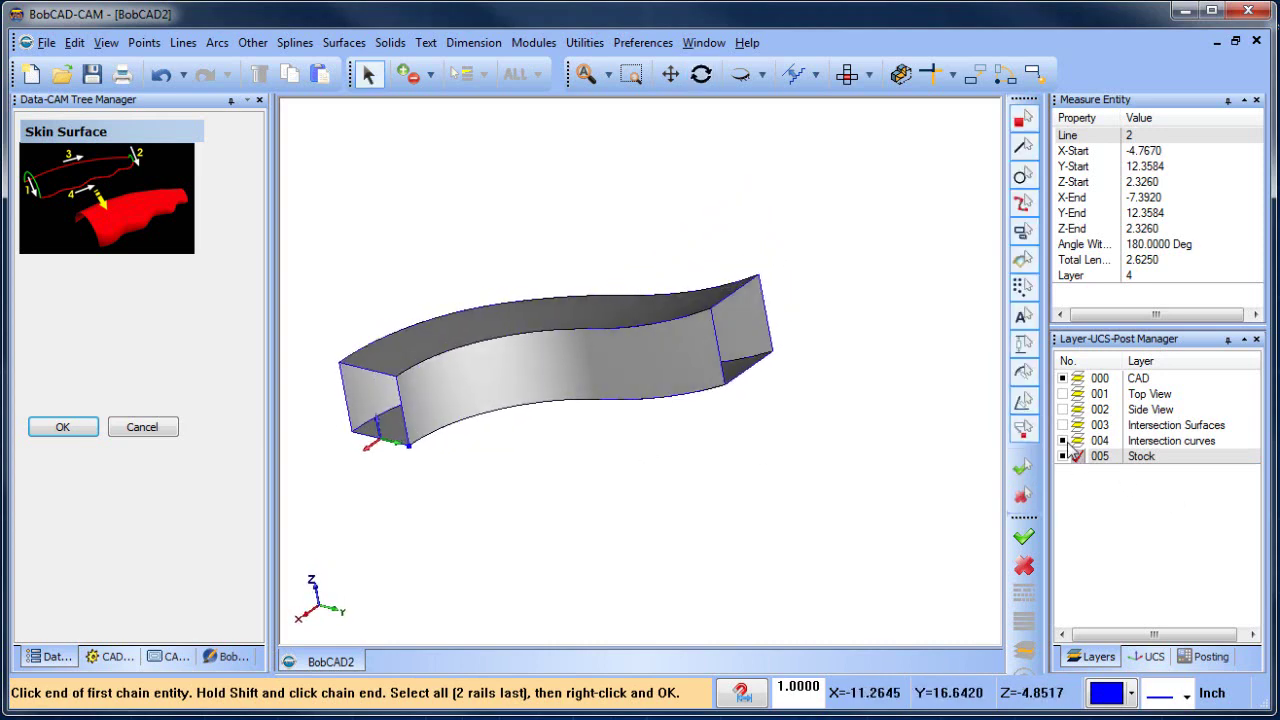
{"action": "left_click", "coordinate": [1080, 441]}
{"action": "left_click", "coordinate": [1062, 456]}
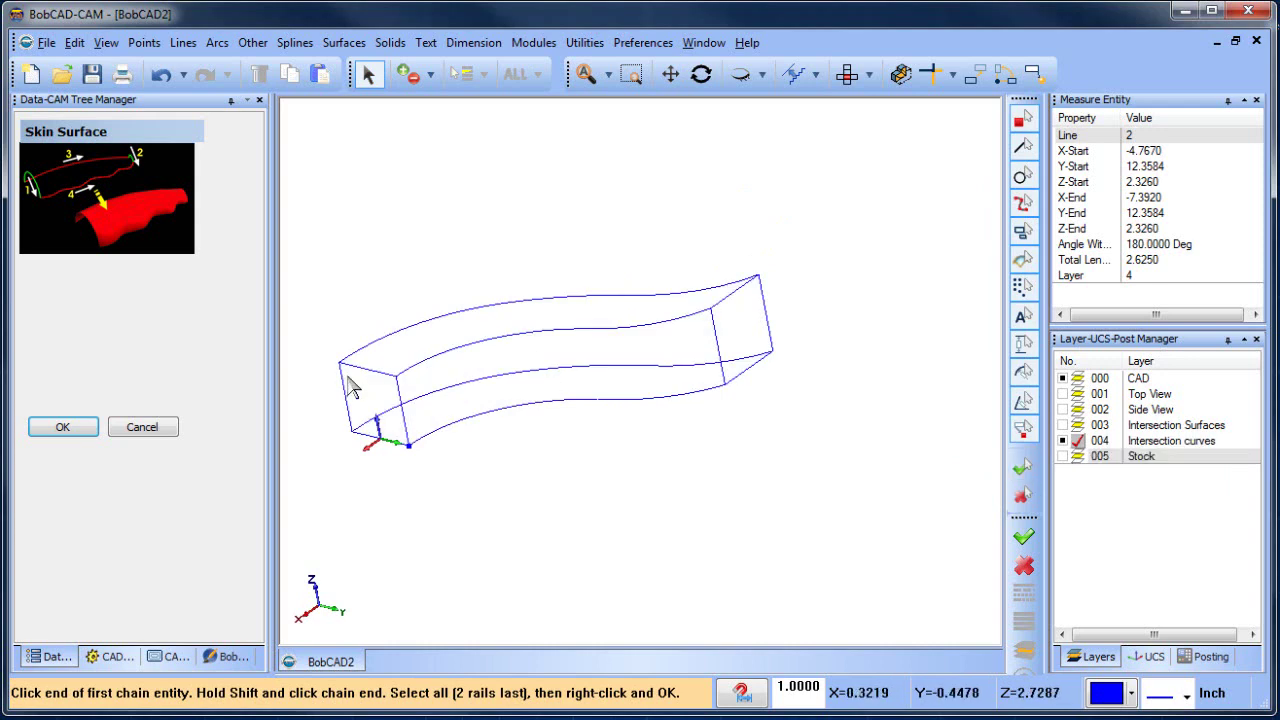
Cap the front and far end faces of the block with planar surfaces
{"action": "key", "text": "Escape"}
{"action": "left_click", "coordinate": [343, 43]}
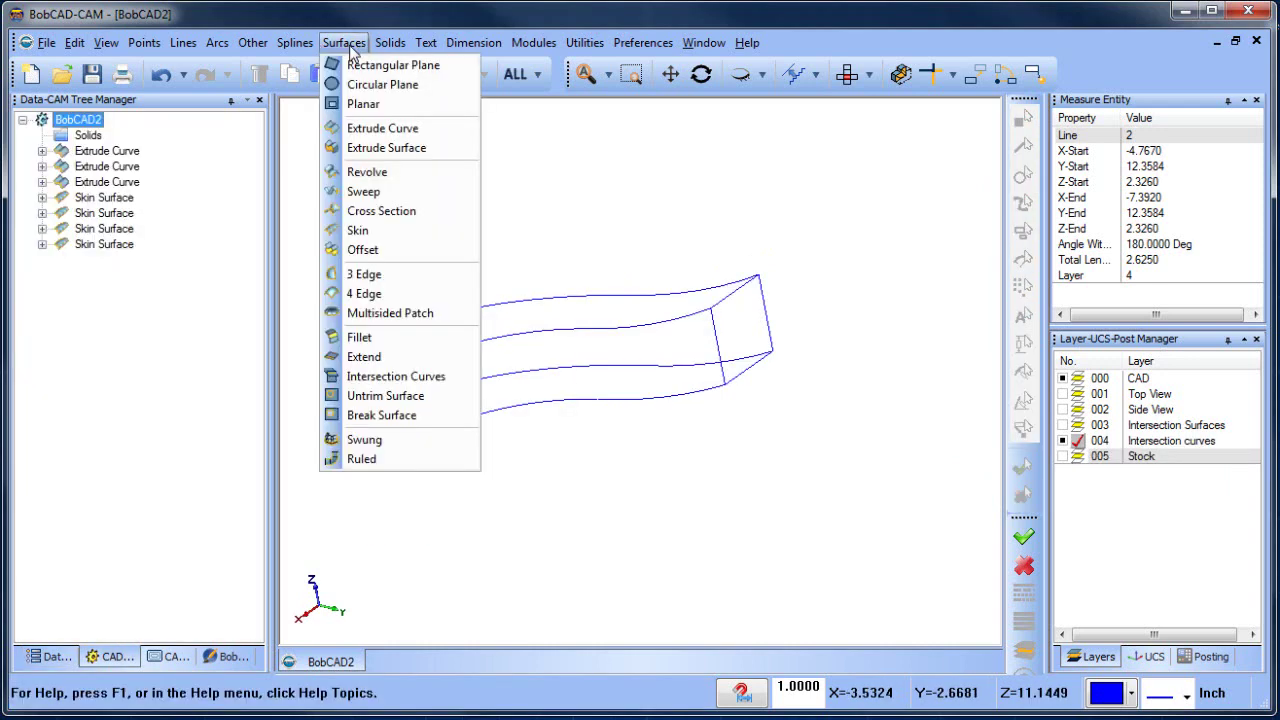
{"action": "left_click", "coordinate": [360, 91]}
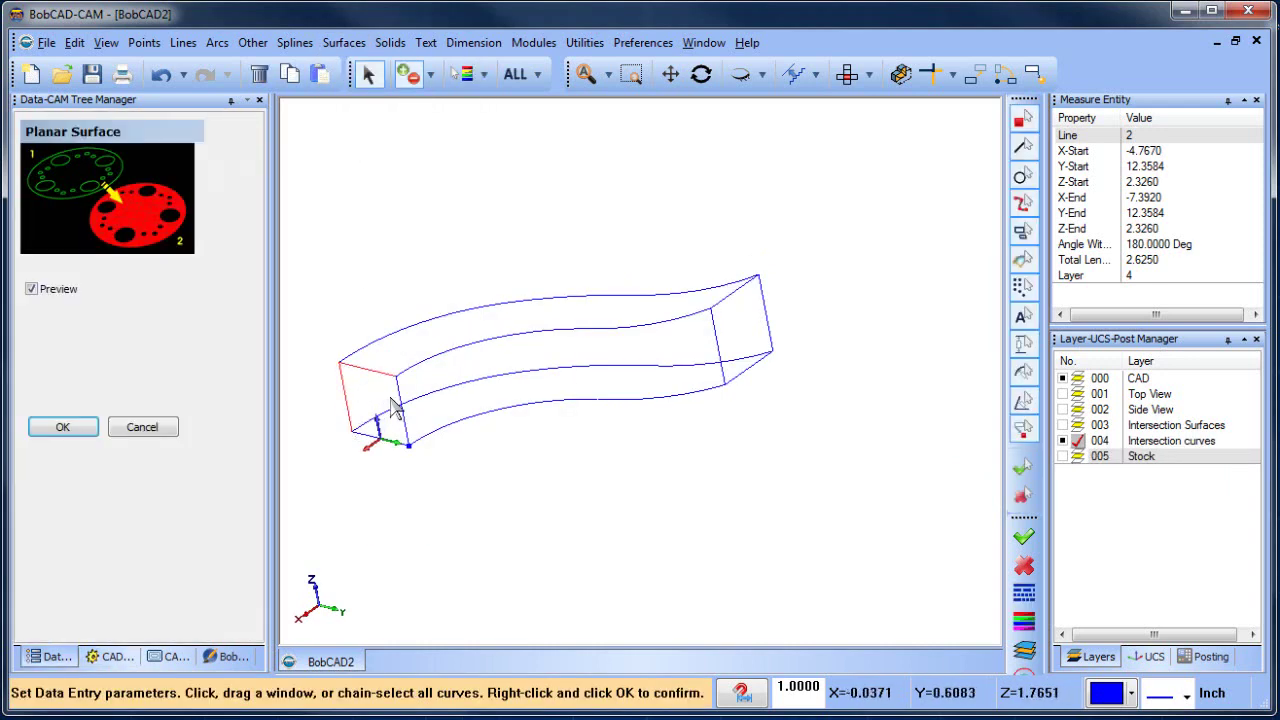
{"action": "left_click", "coordinate": [368, 445]}
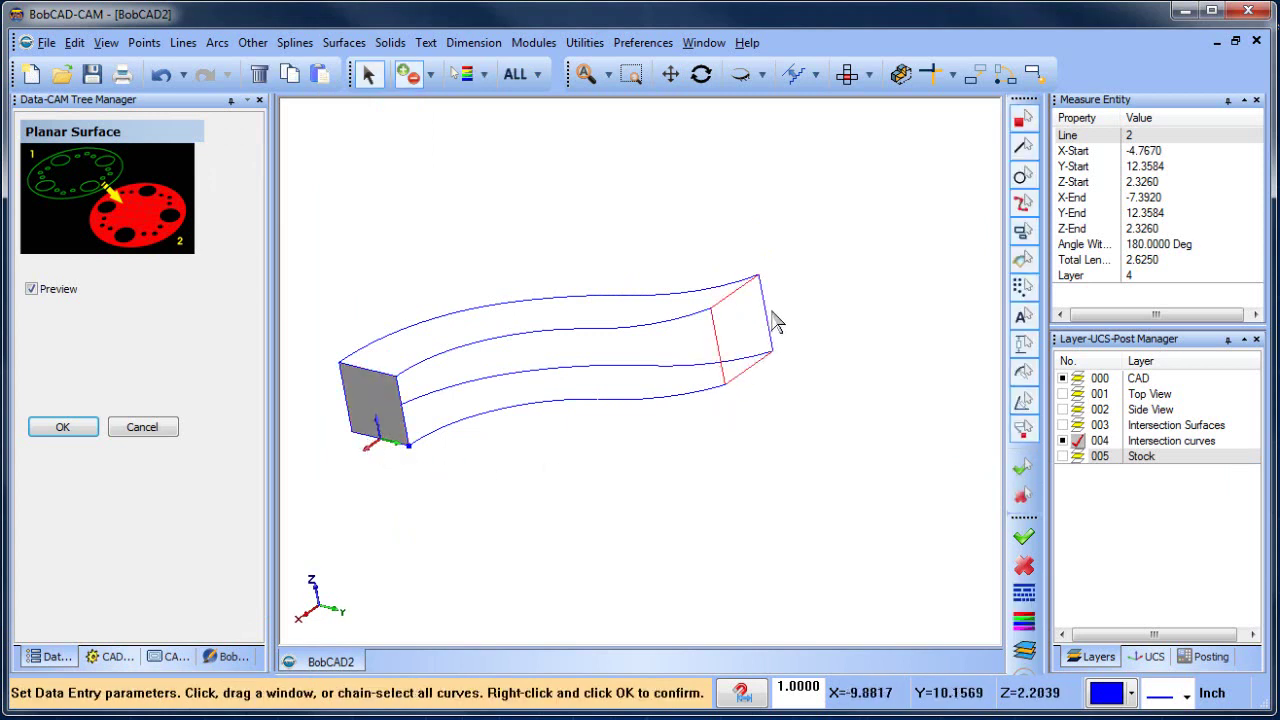
{"action": "left_click", "coordinate": [772, 318]}
{"action": "right_click", "coordinate": [720, 207]}
{"action": "left_click", "coordinate": [748, 237]}
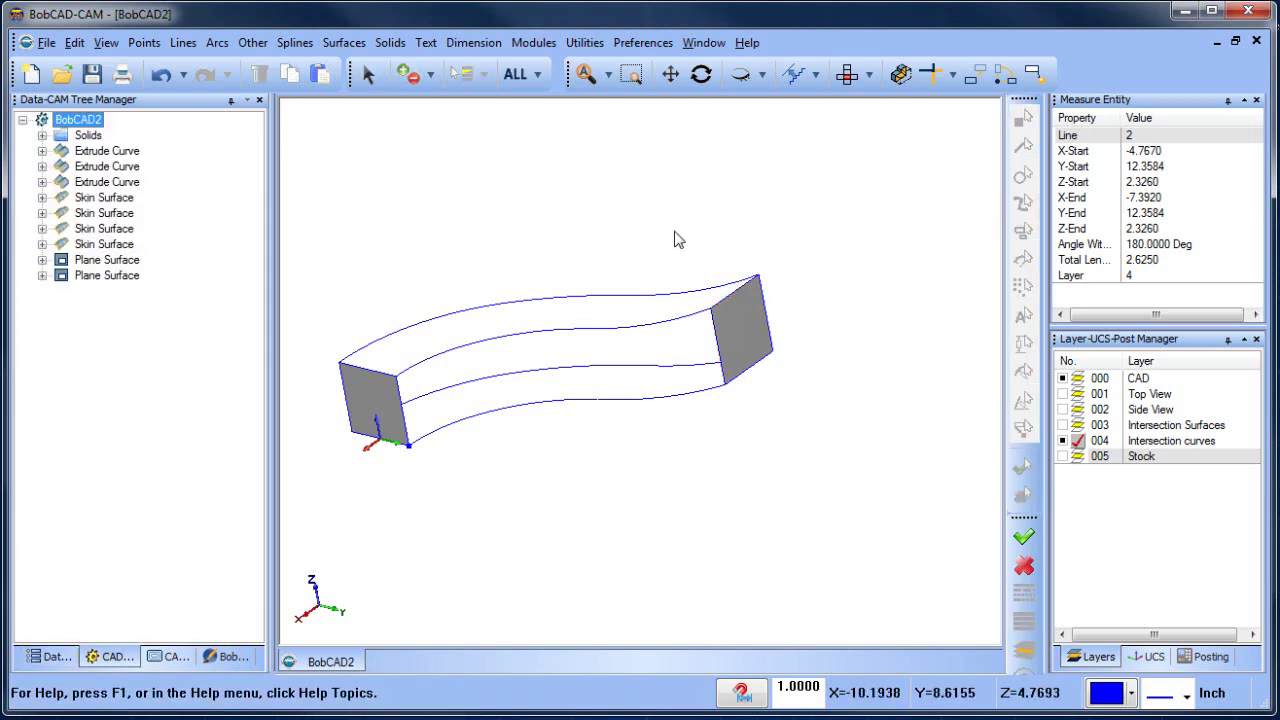
Move both end faces to layer 005 Stock and leave Stock as the current layer
{"action": "left_click", "coordinate": [368, 74]}
{"action": "left_click", "coordinate": [383, 392]}
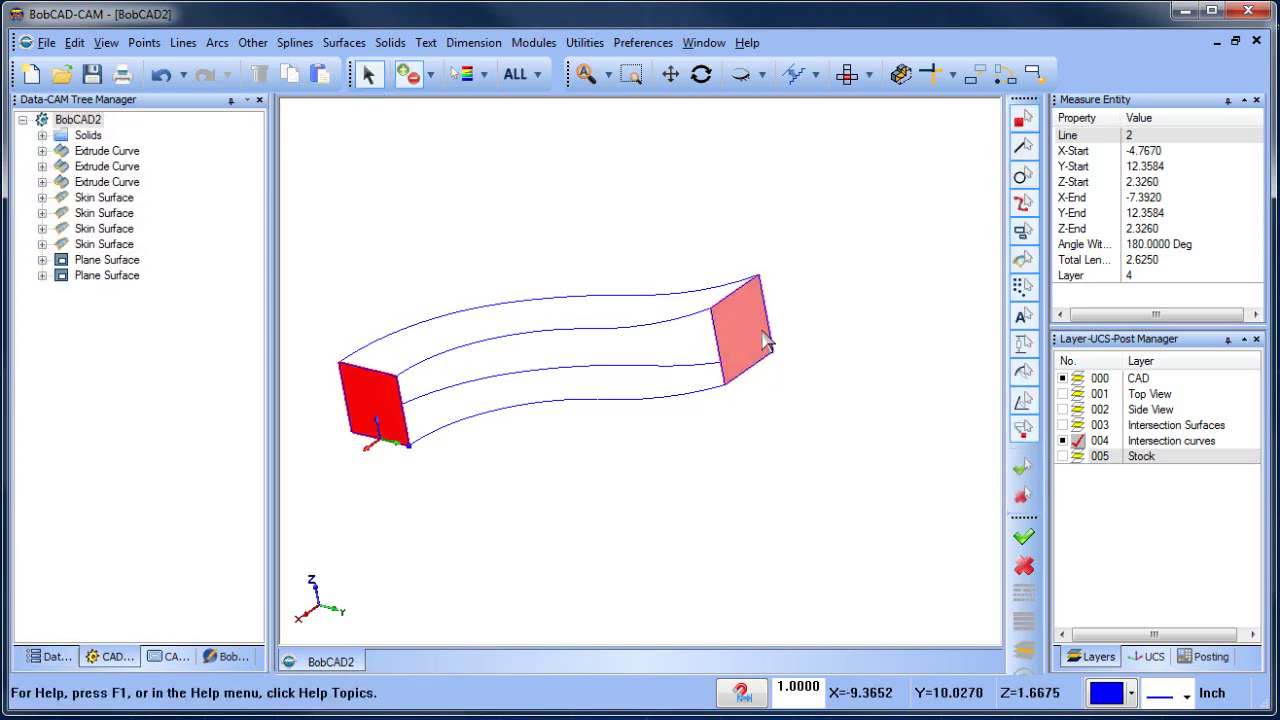
{"action": "left_click", "coordinate": [765, 342]}
{"action": "left_click", "coordinate": [1078, 457]}
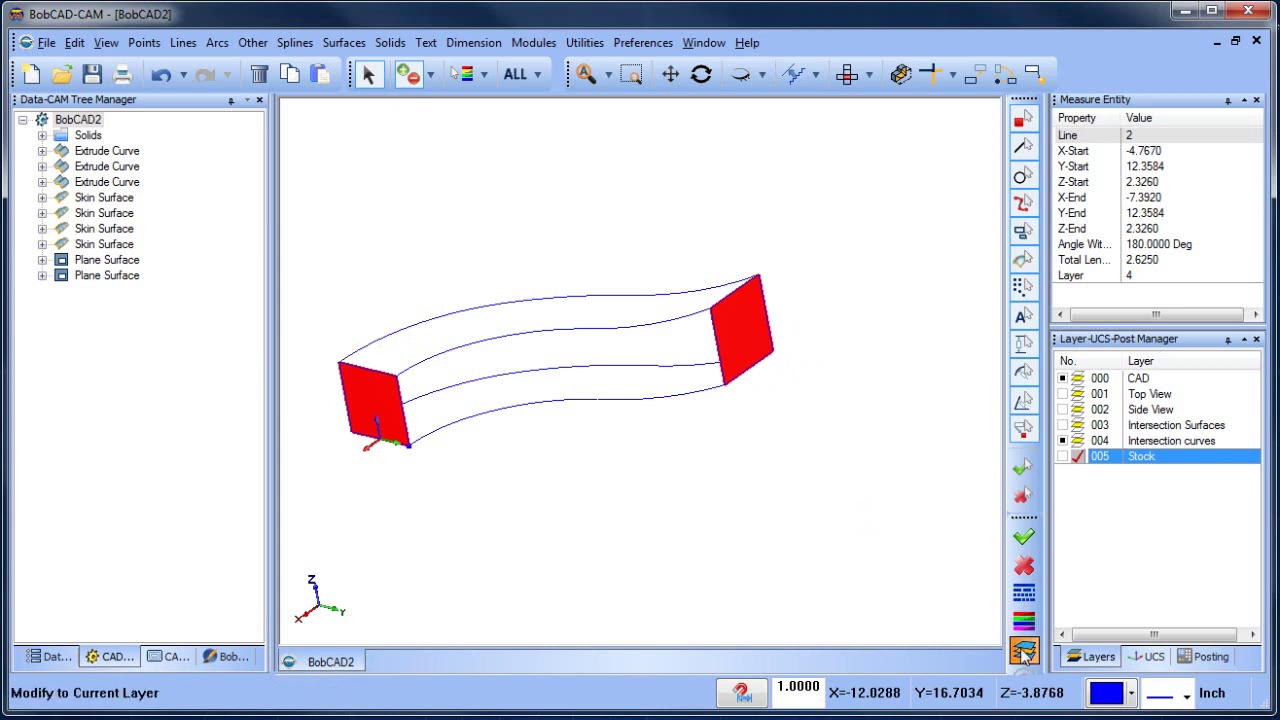
{"action": "left_click", "coordinate": [1022, 652]}
{"action": "left_click", "coordinate": [1078, 441]}
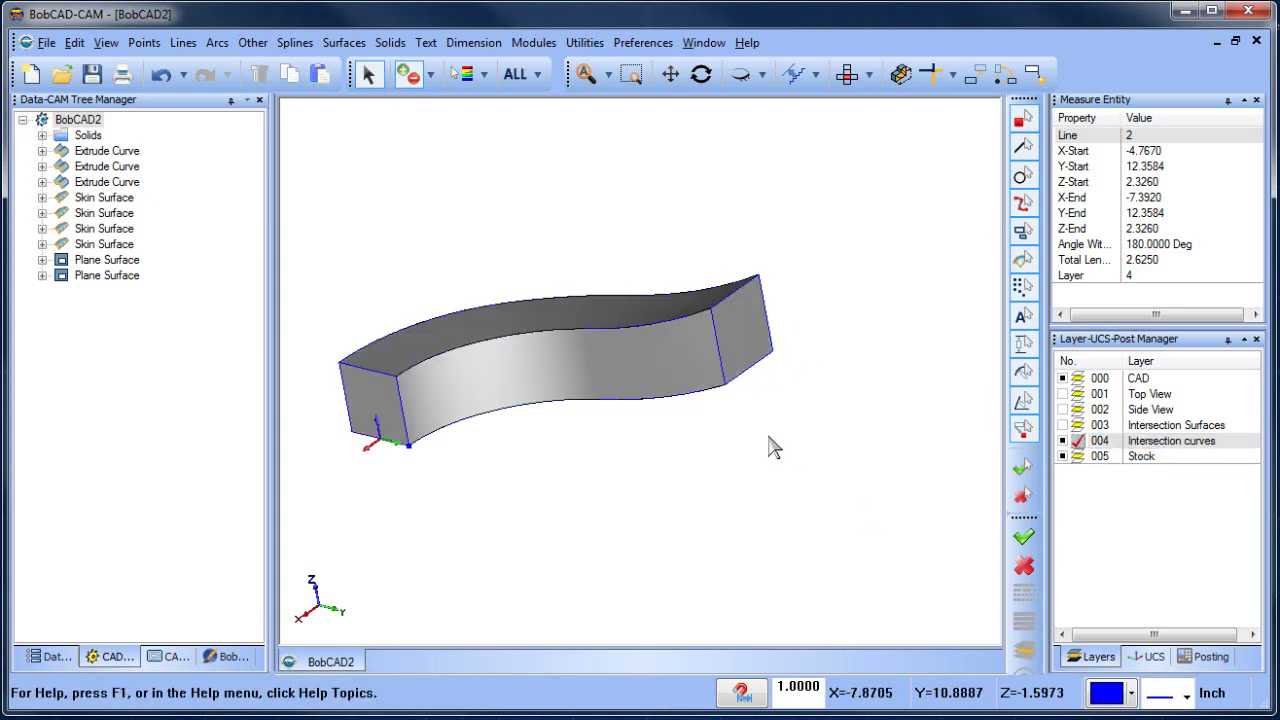
{"action": "left_click", "coordinate": [1076, 457]}
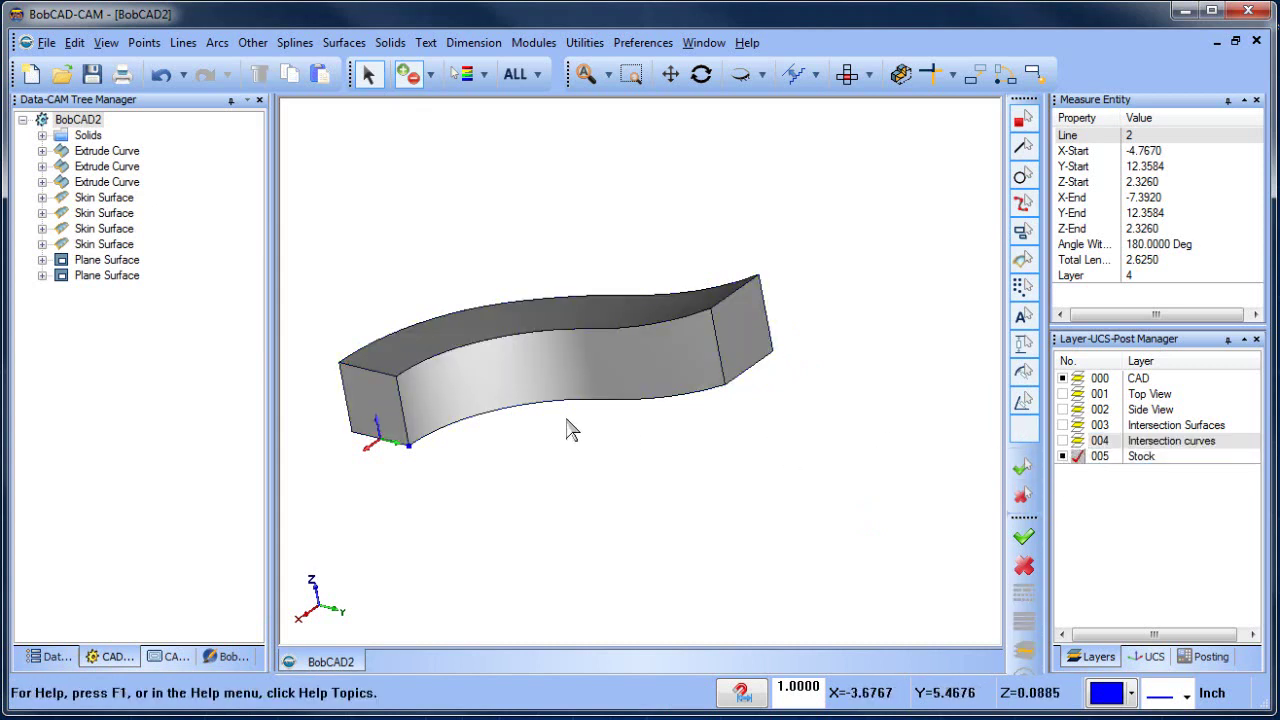
Orbit the closed stock body to inspect its curved side and top face
{"action": "middle_click_drag", "start_coordinate": [566, 429], "coordinate": [670, 455]}
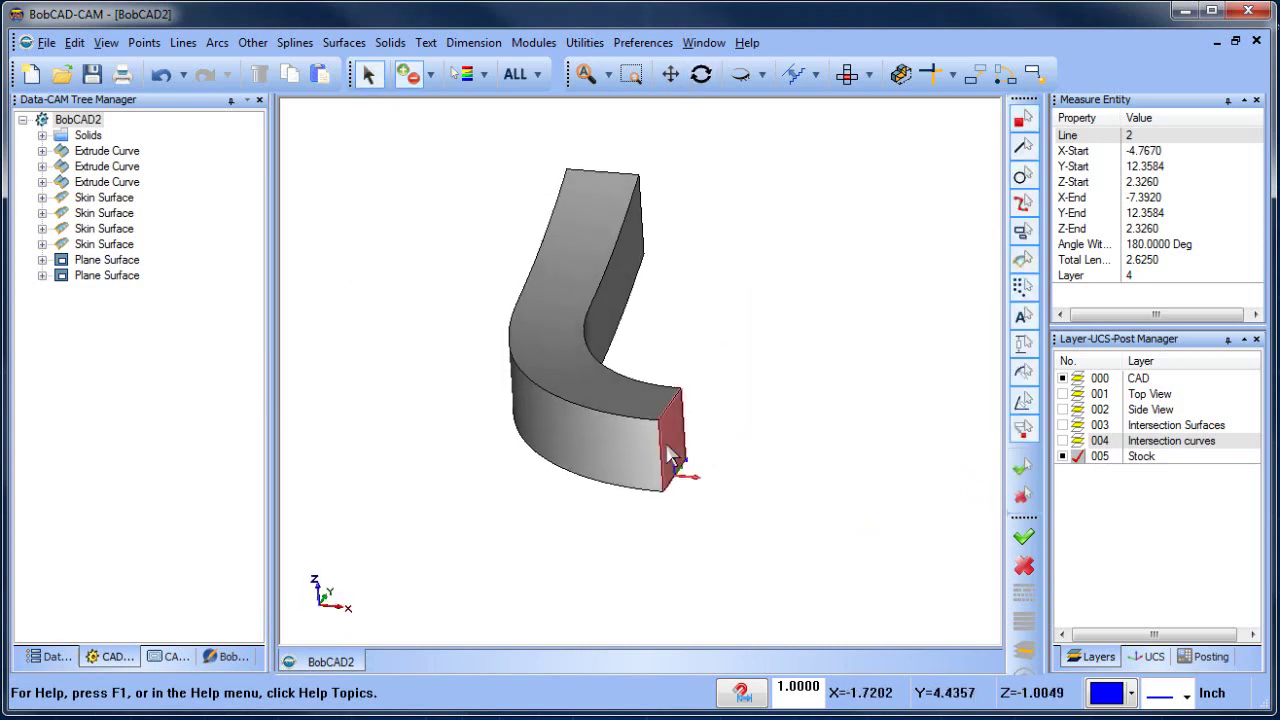
{"action": "middle_click_drag", "start_coordinate": [670, 455], "coordinate": [677, 300]}
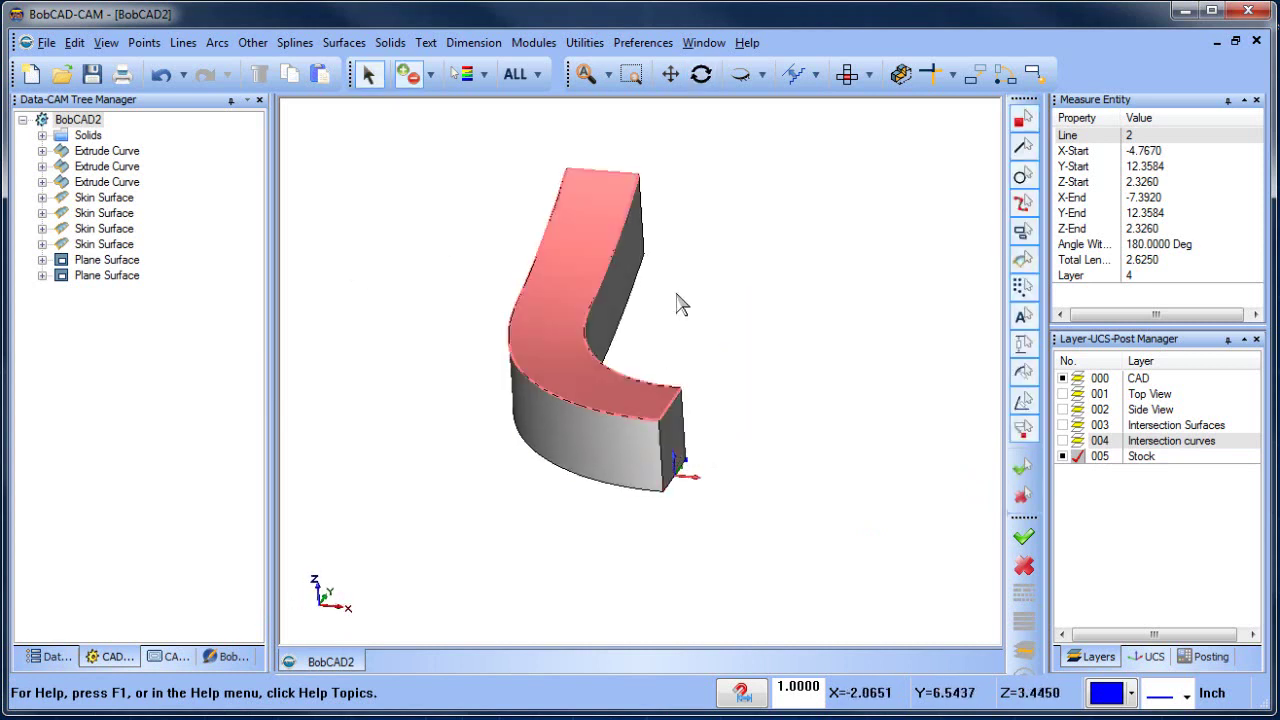
{"action": "right_click", "coordinate": [683, 252]}
{"action": "left_click", "coordinate": [730, 294]}
{"action": "middle_click_drag", "start_coordinate": [611, 457], "coordinate": [669, 389]}
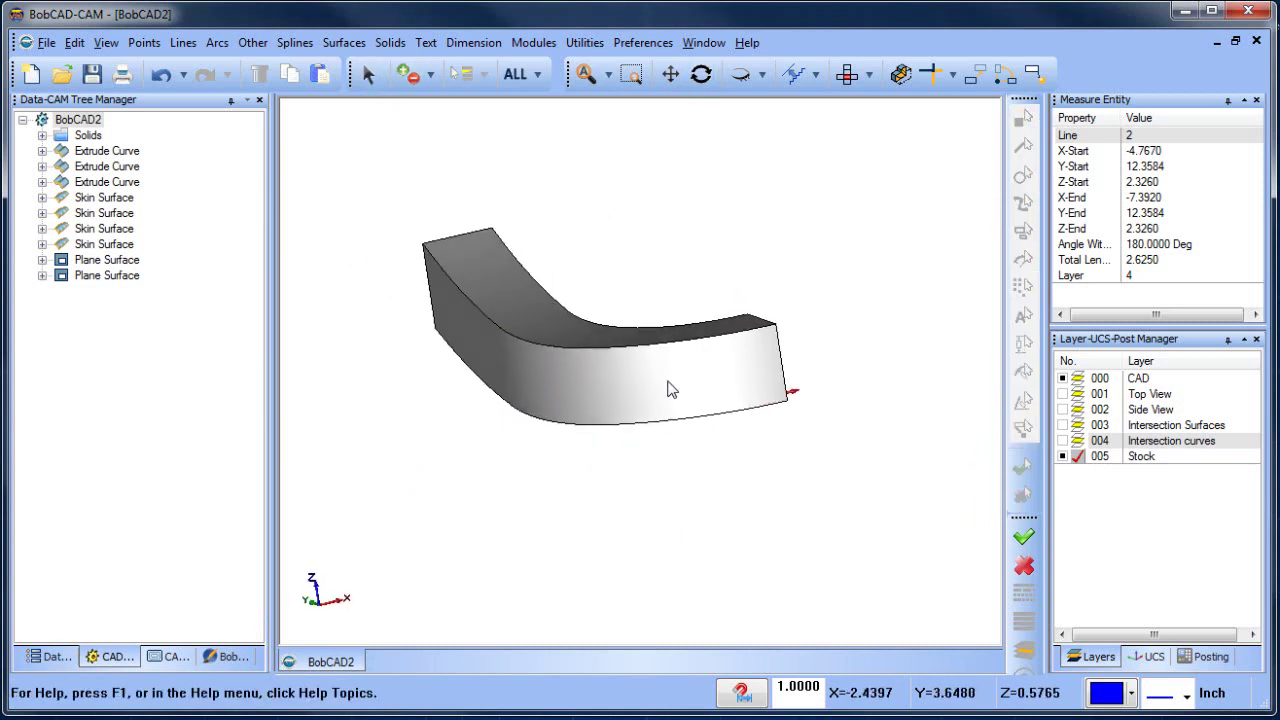
Create a new milling job under CAM Defaults for the BC_Head_Head machine
{"action": "left_click", "coordinate": [168, 657]}
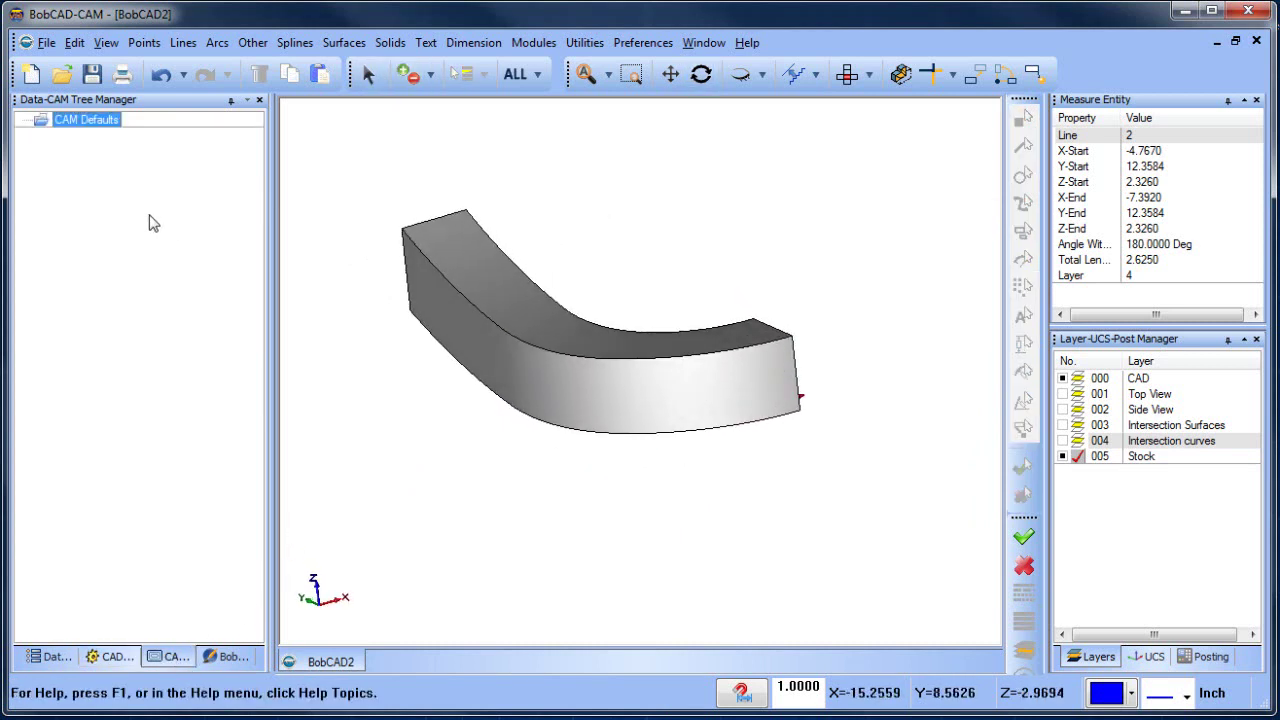
{"action": "right_click", "coordinate": [108, 127]}
{"action": "left_click", "coordinate": [165, 131]}
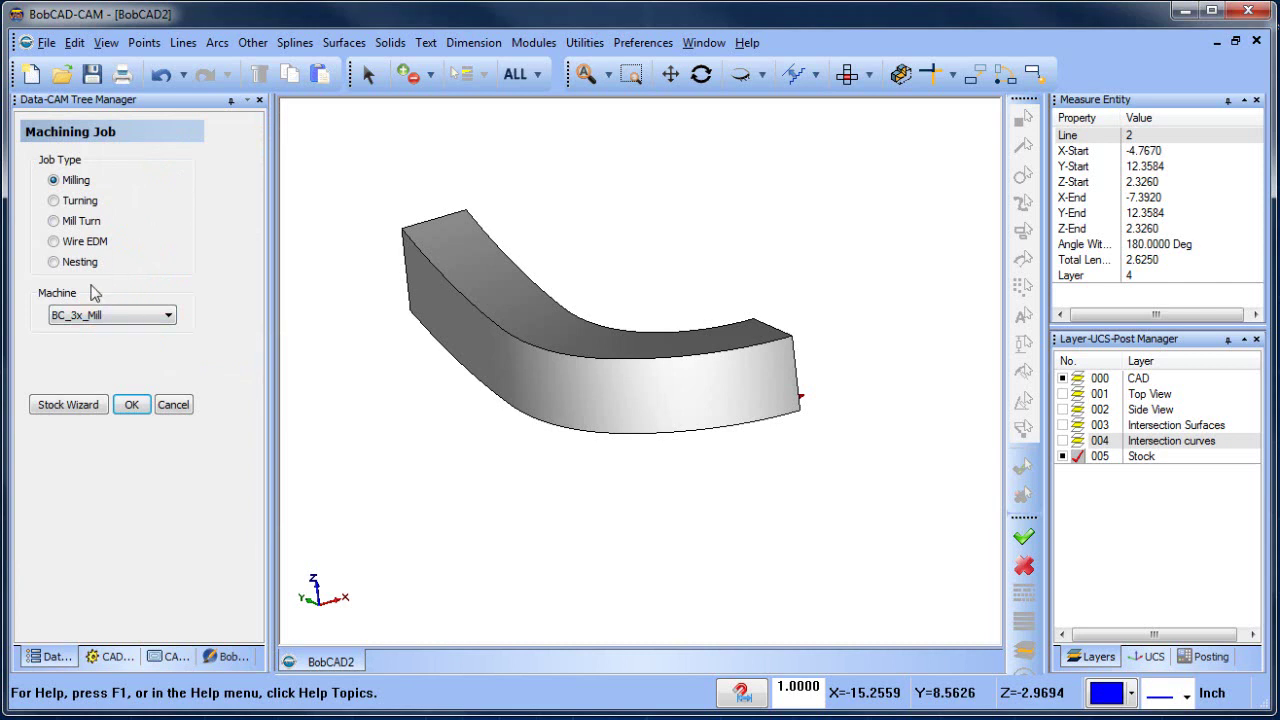
{"action": "left_click", "coordinate": [117, 320]}
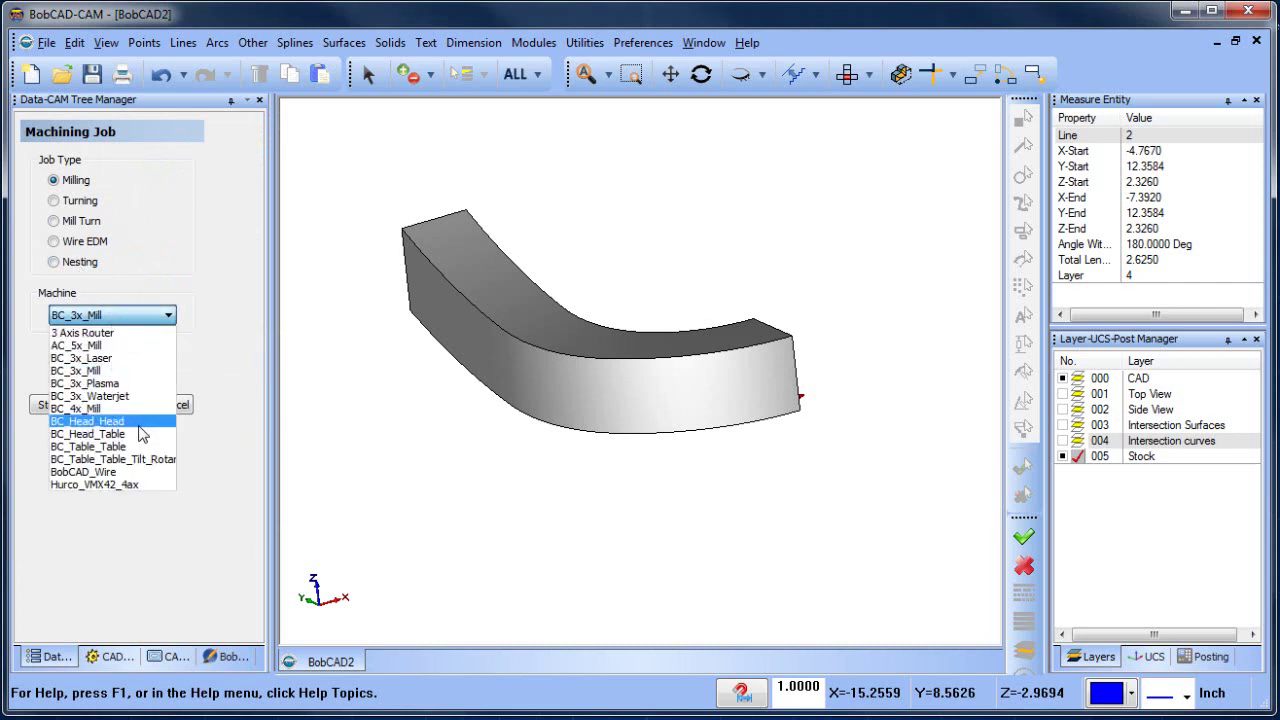
{"action": "left_click", "coordinate": [140, 424]}
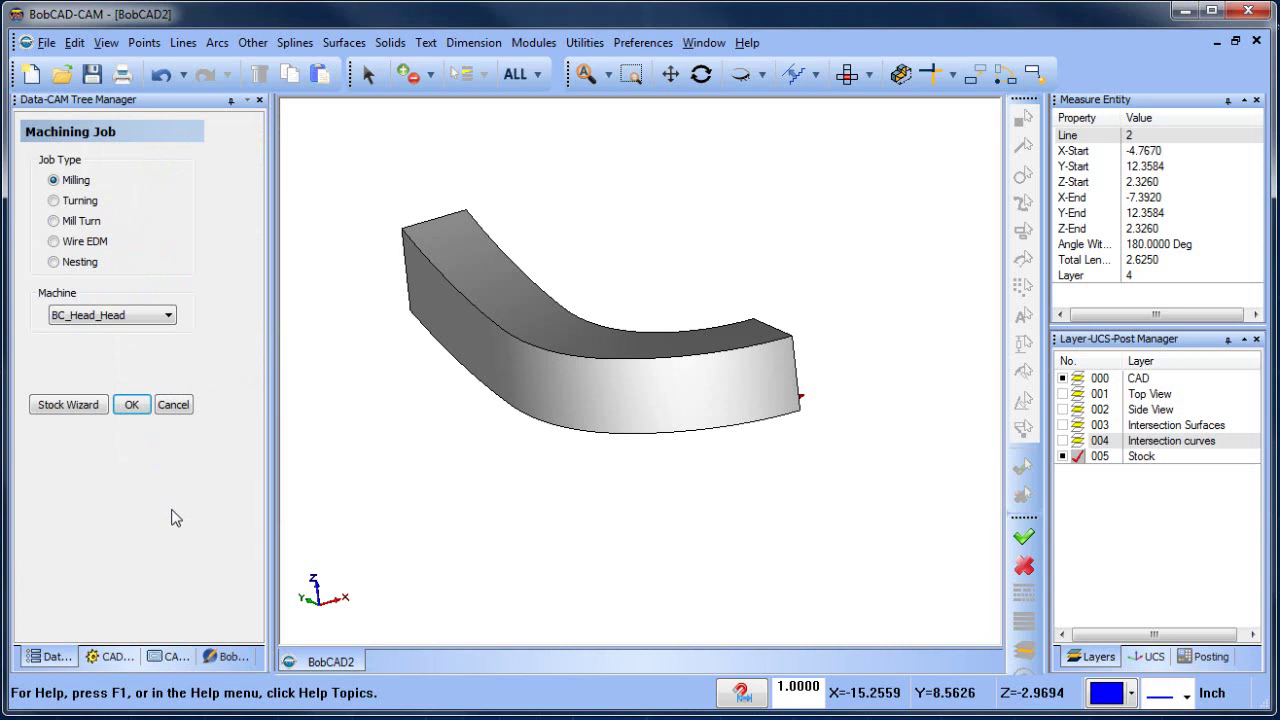
{"action": "key", "text": "Return"}
Define the stock from the whole curved solid model and accept Machine Setup - 1
{"action": "left_click", "coordinate": [145, 321]}
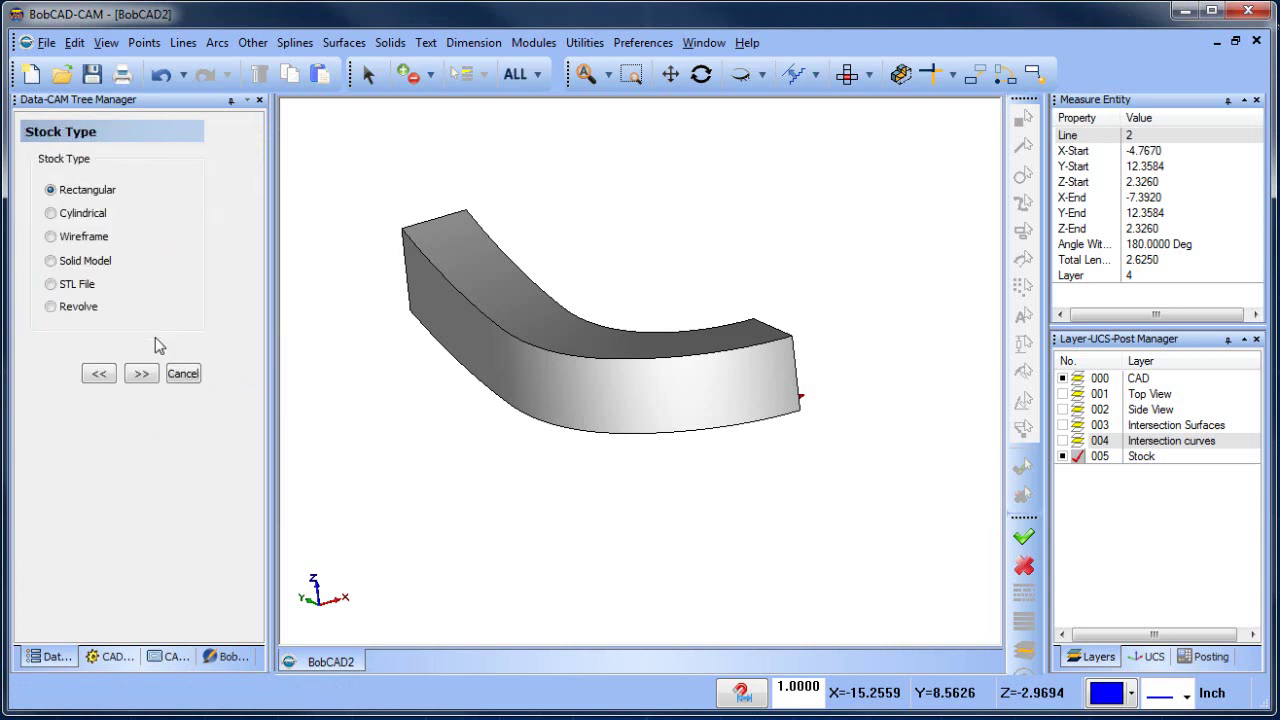
{"action": "left_click", "coordinate": [141, 374]}
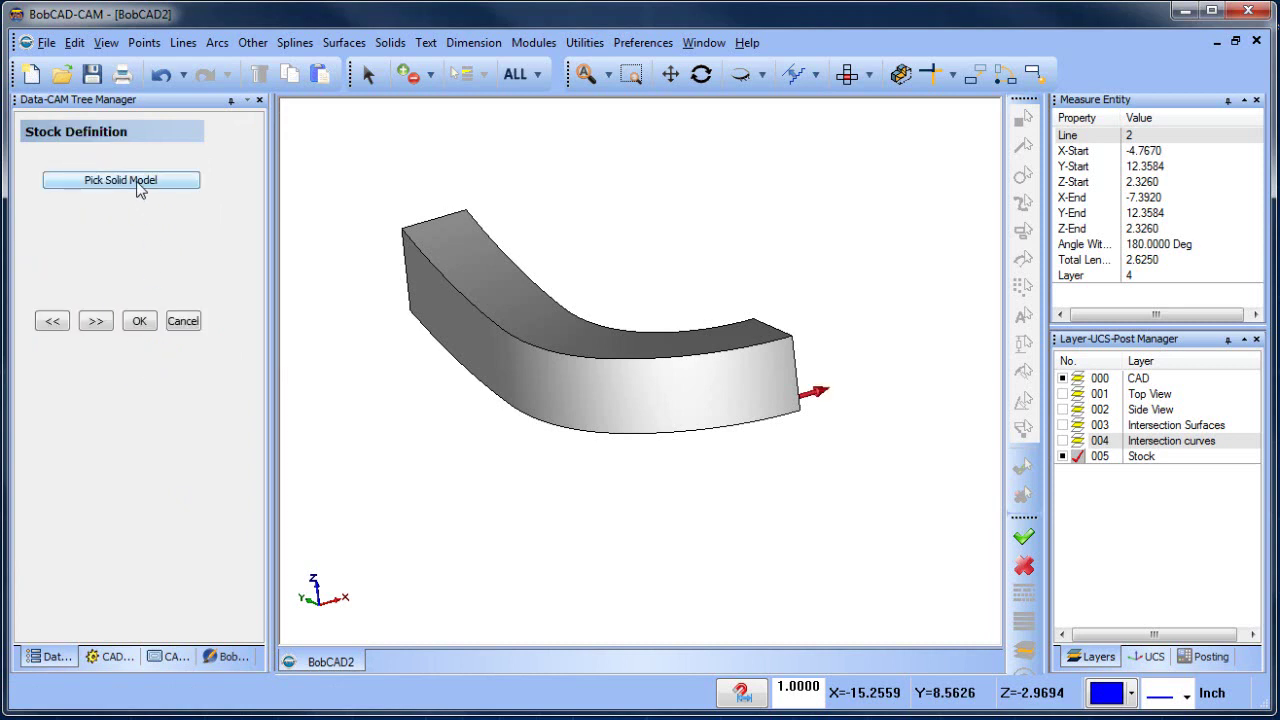
{"action": "left_click", "coordinate": [137, 186]}
{"action": "left_click", "coordinate": [515, 74]}
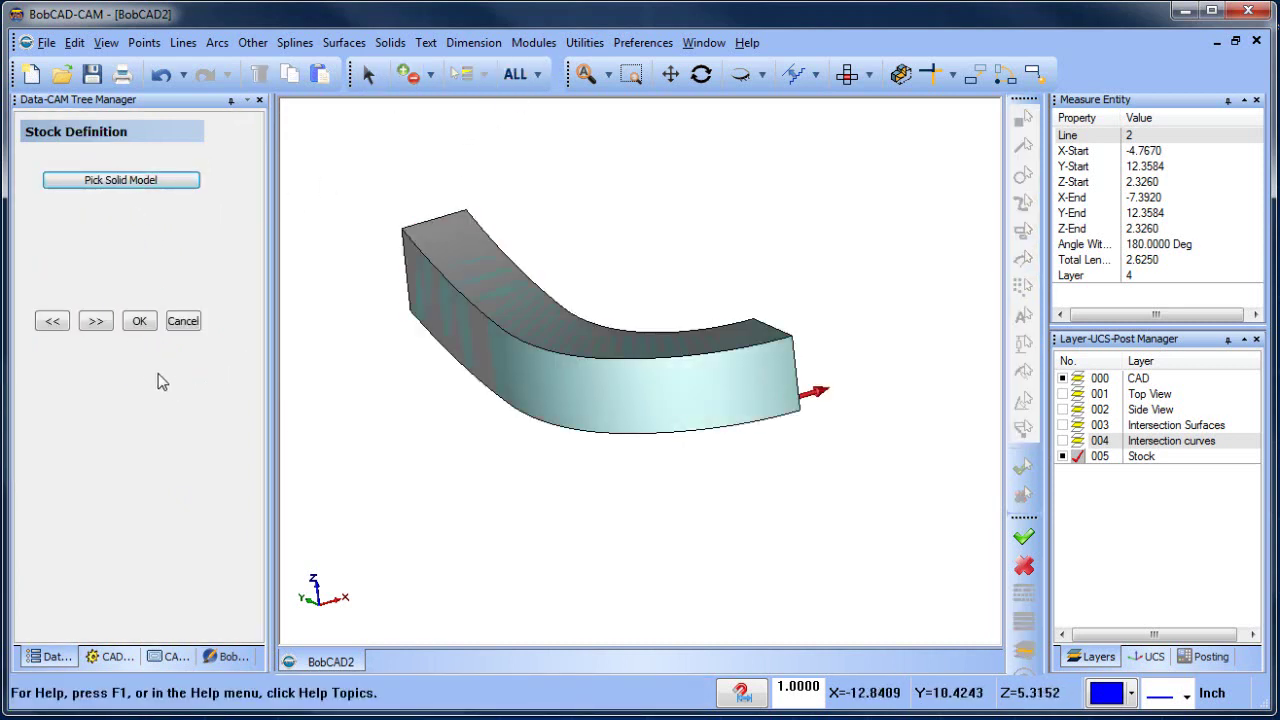
{"action": "left_click", "coordinate": [96, 321]}
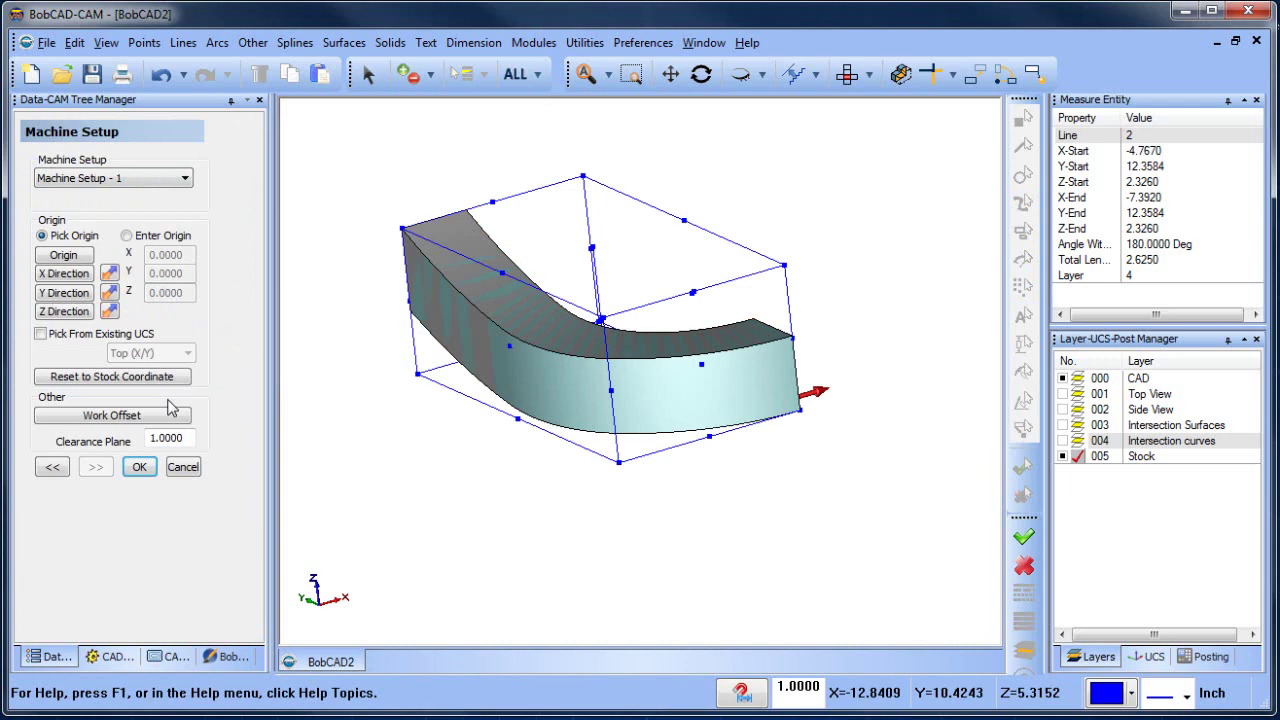
{"action": "middle_click_drag", "start_coordinate": [658, 383], "coordinate": [545, 416]}
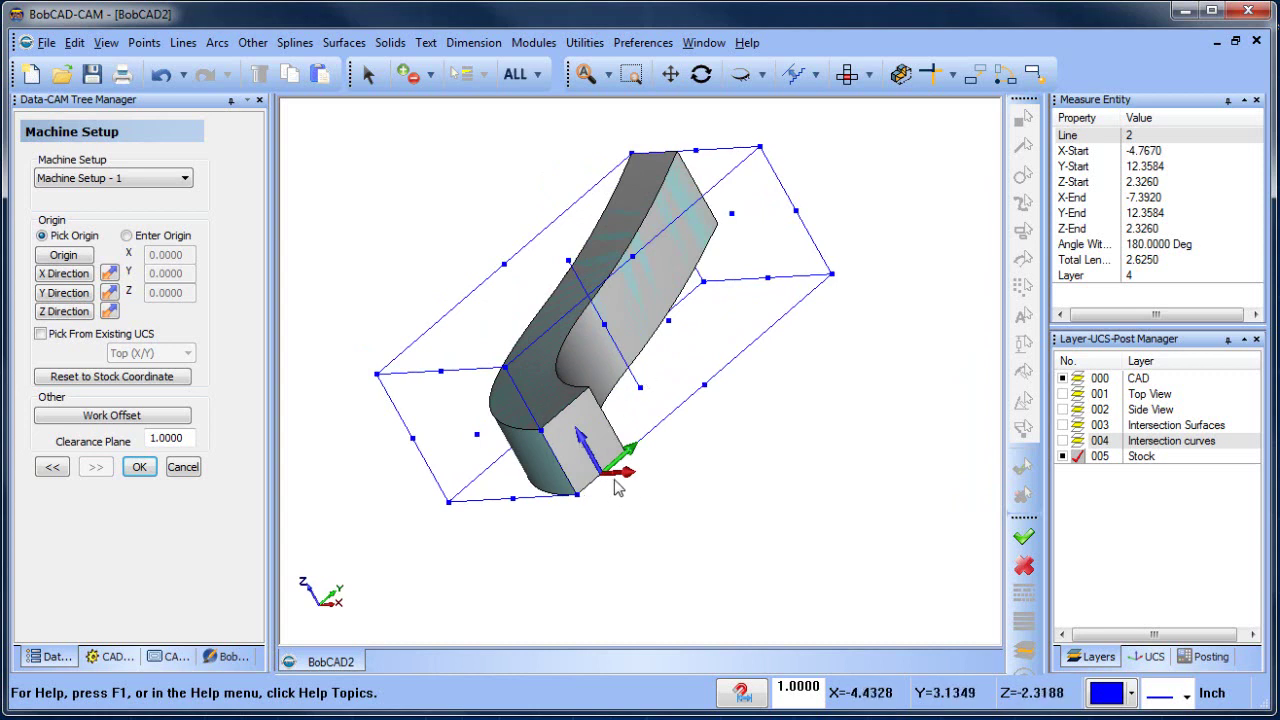
{"action": "left_click", "coordinate": [140, 467]}
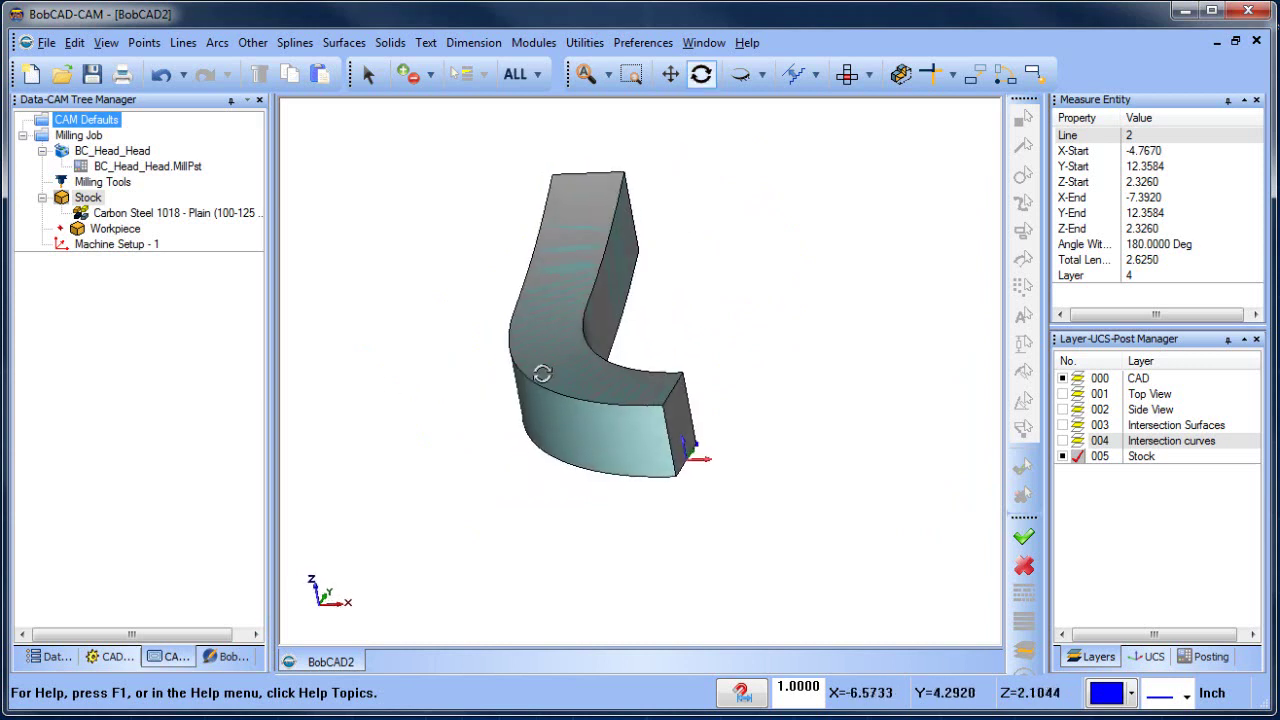
Blank the Stock display from the job tree
{"action": "left_click", "coordinate": [58, 155]}
{"action": "left_click", "coordinate": [88, 197]}
{"action": "right_click", "coordinate": [88, 197]}
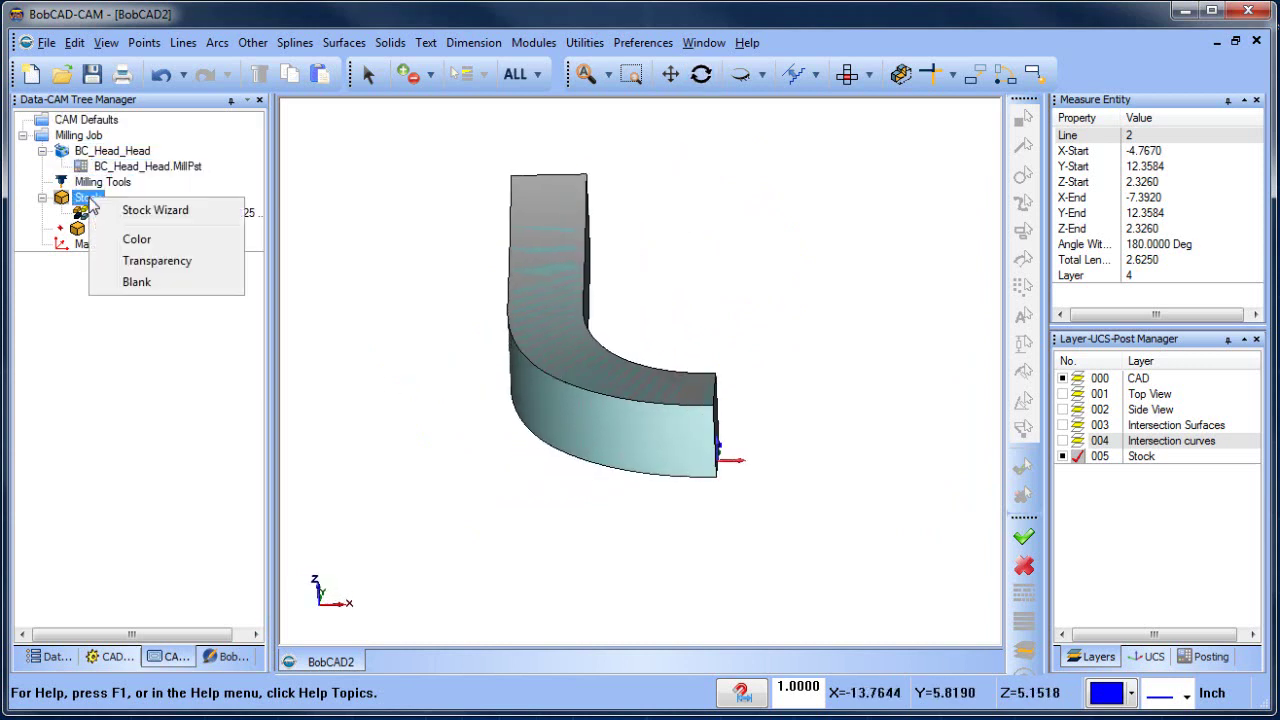
{"action": "left_click", "coordinate": [168, 278]}
{"action": "middle_click_drag", "start_coordinate": [600, 470], "coordinate": [542, 390]}
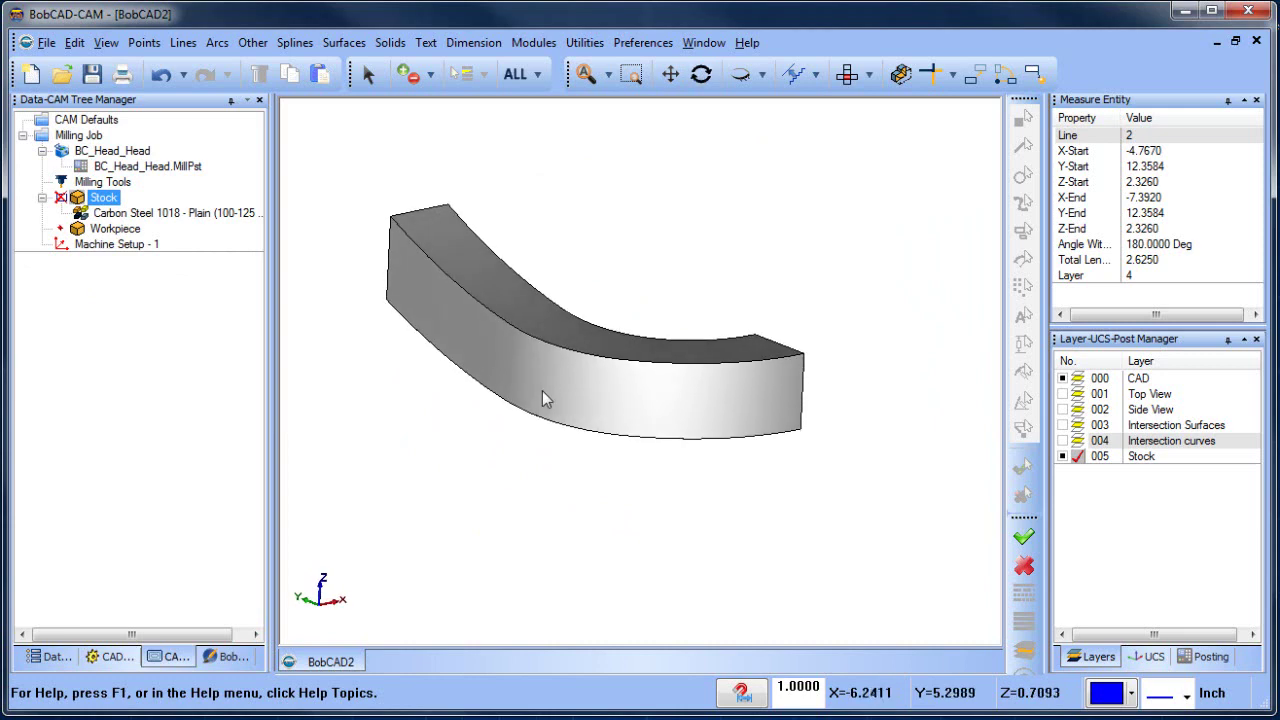
Change the stock material from Carbon Steel 1018 to Wood in the Stock Material Library
{"action": "left_click", "coordinate": [226, 214]}
{"action": "right_click", "coordinate": [227, 221]}
{"action": "left_click", "coordinate": [238, 229]}
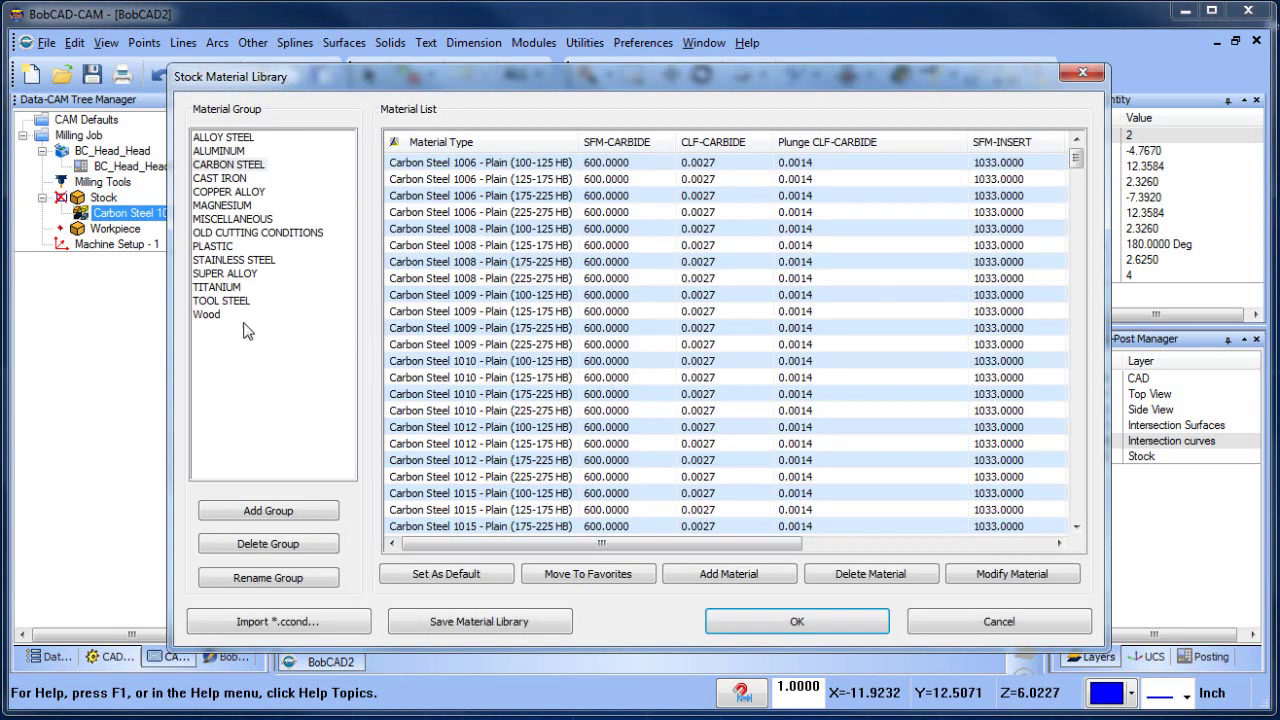
{"action": "left_click", "coordinate": [216, 314]}
{"action": "left_click", "coordinate": [428, 197]}
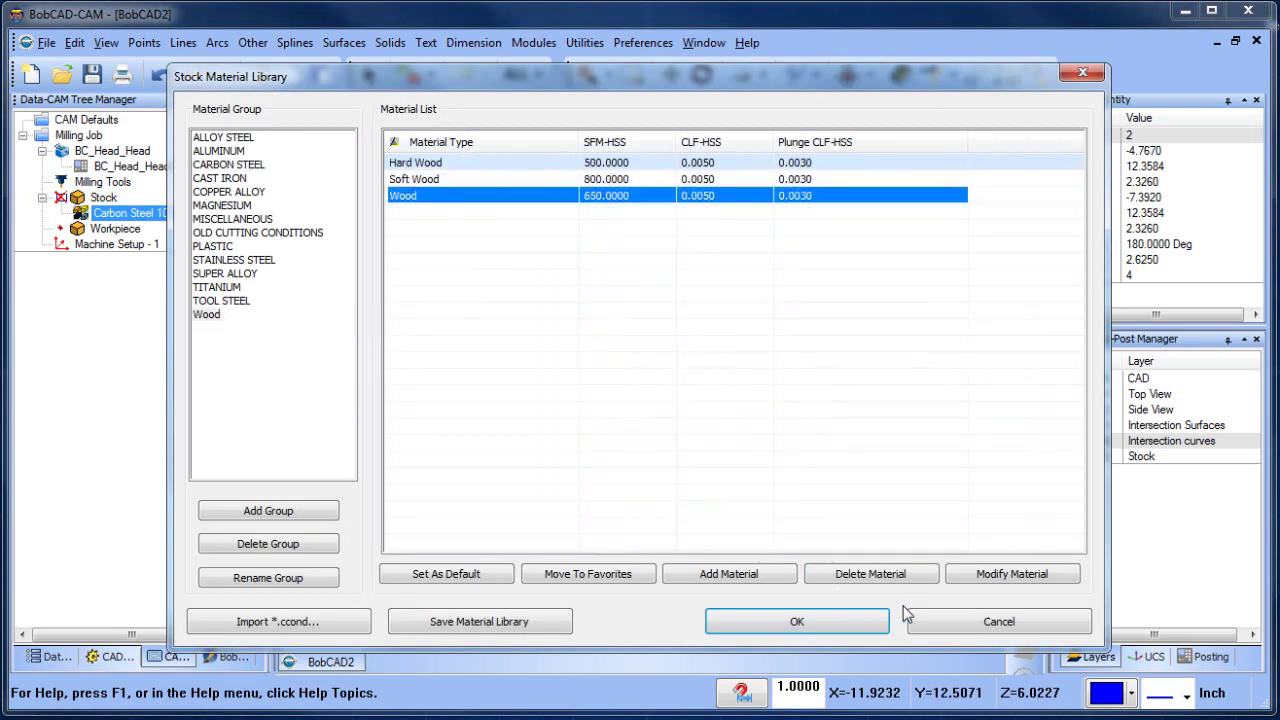
{"action": "left_click", "coordinate": [837, 624]}
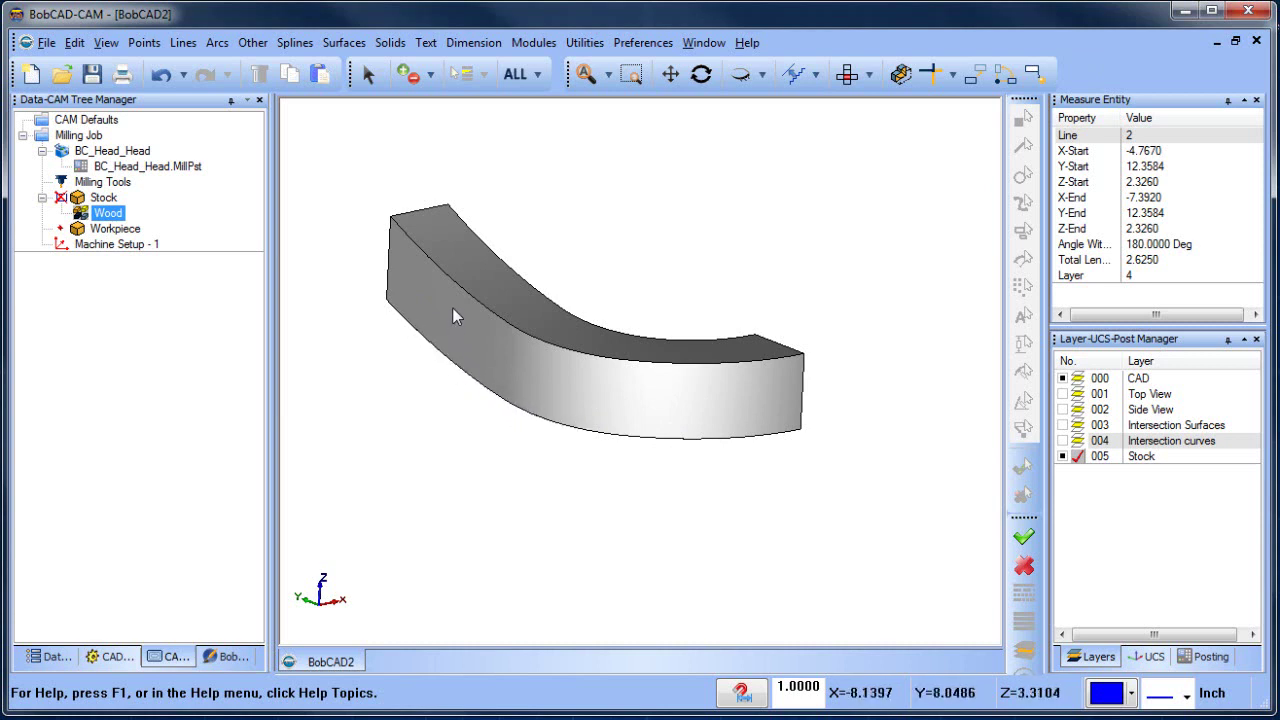
{"action": "middle_click_drag", "start_coordinate": [634, 471], "coordinate": [578, 432]}
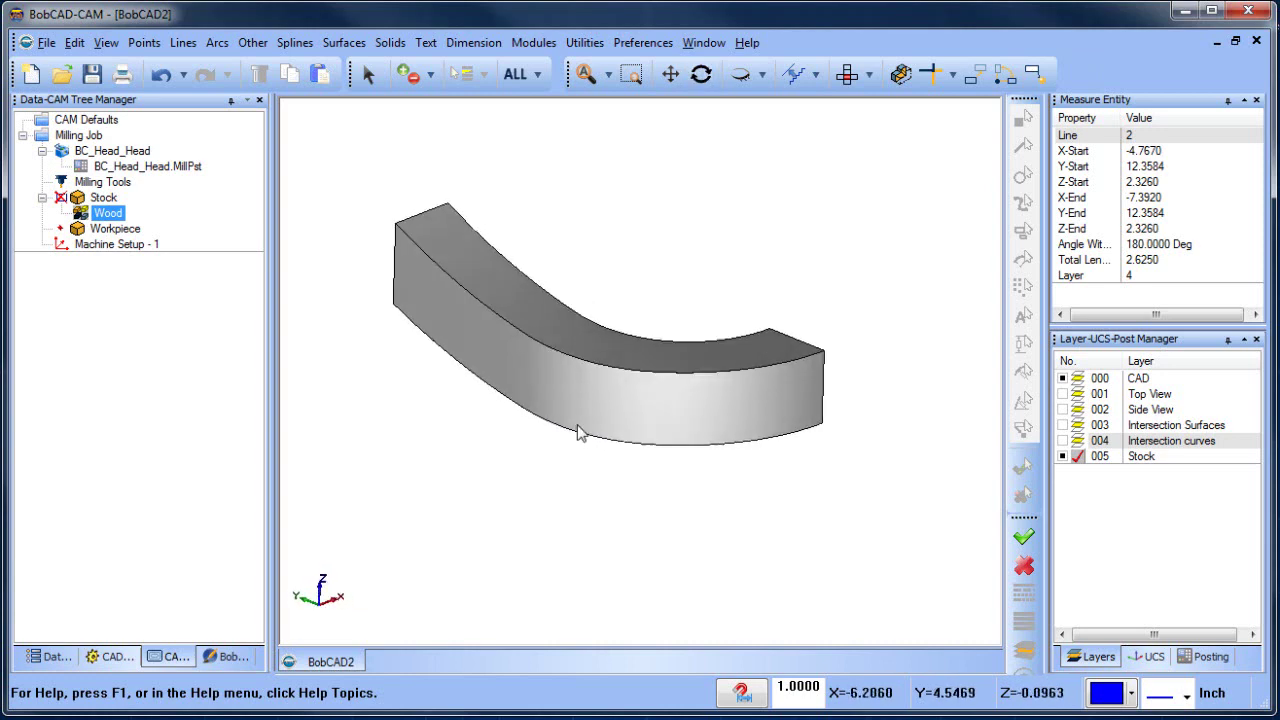
{"action": "scroll", "coordinate": [578, 432], "scroll_direction": "up", "scroll_amount": 1}
Add a Multiaxis surface toolpath, parallel to multiple curves, to Machine Setup - 1
{"action": "right_click", "coordinate": [118, 245]}
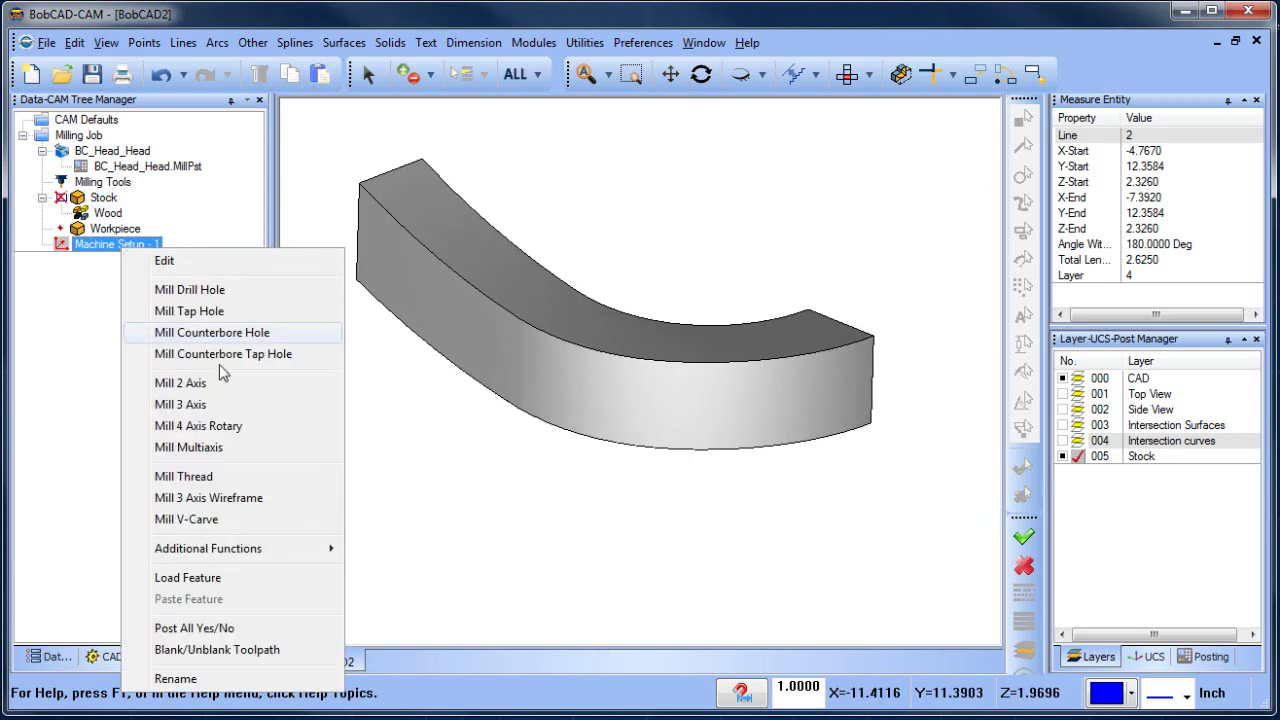
{"action": "left_click", "coordinate": [273, 453]}
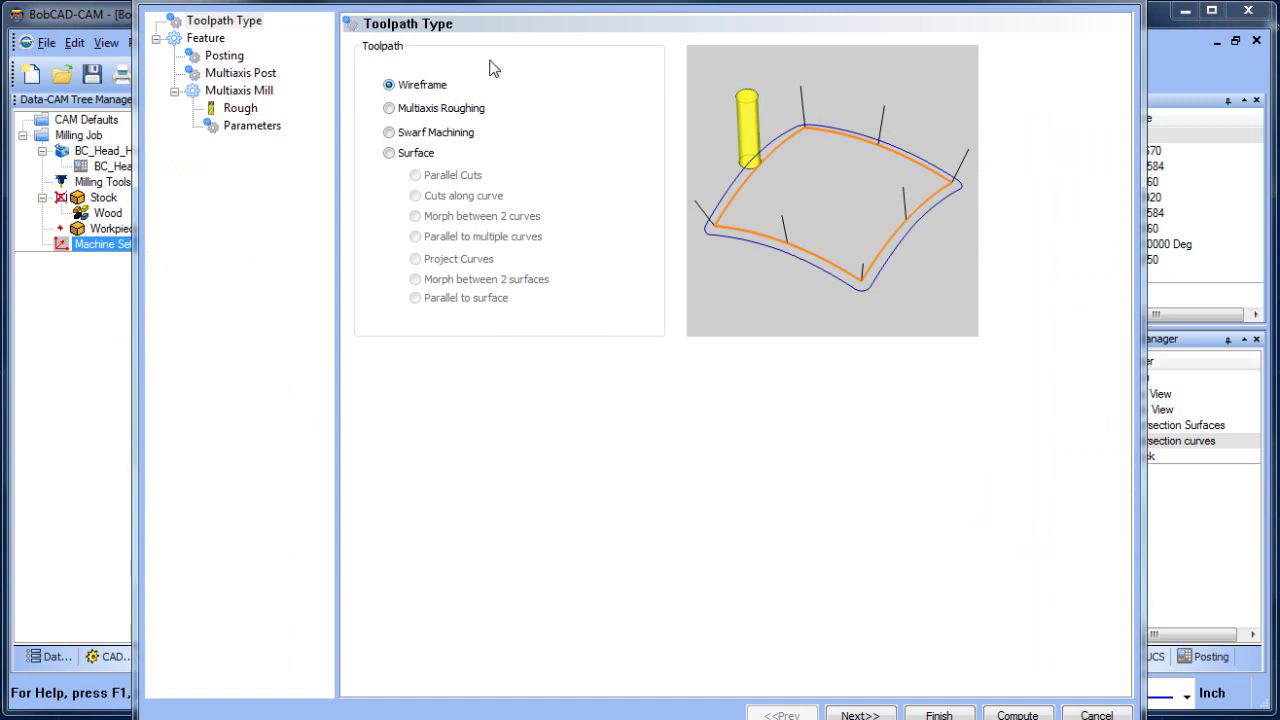
{"action": "left_click", "coordinate": [391, 193]}
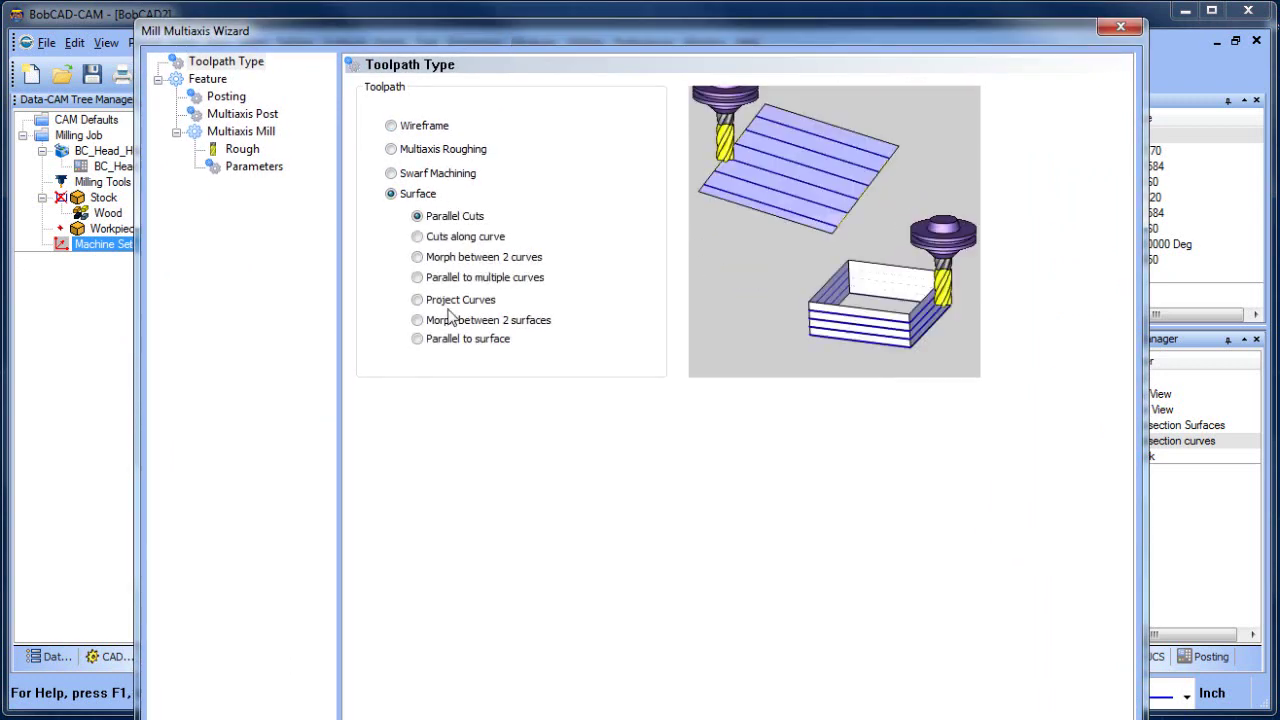
{"action": "left_click", "coordinate": [418, 278]}
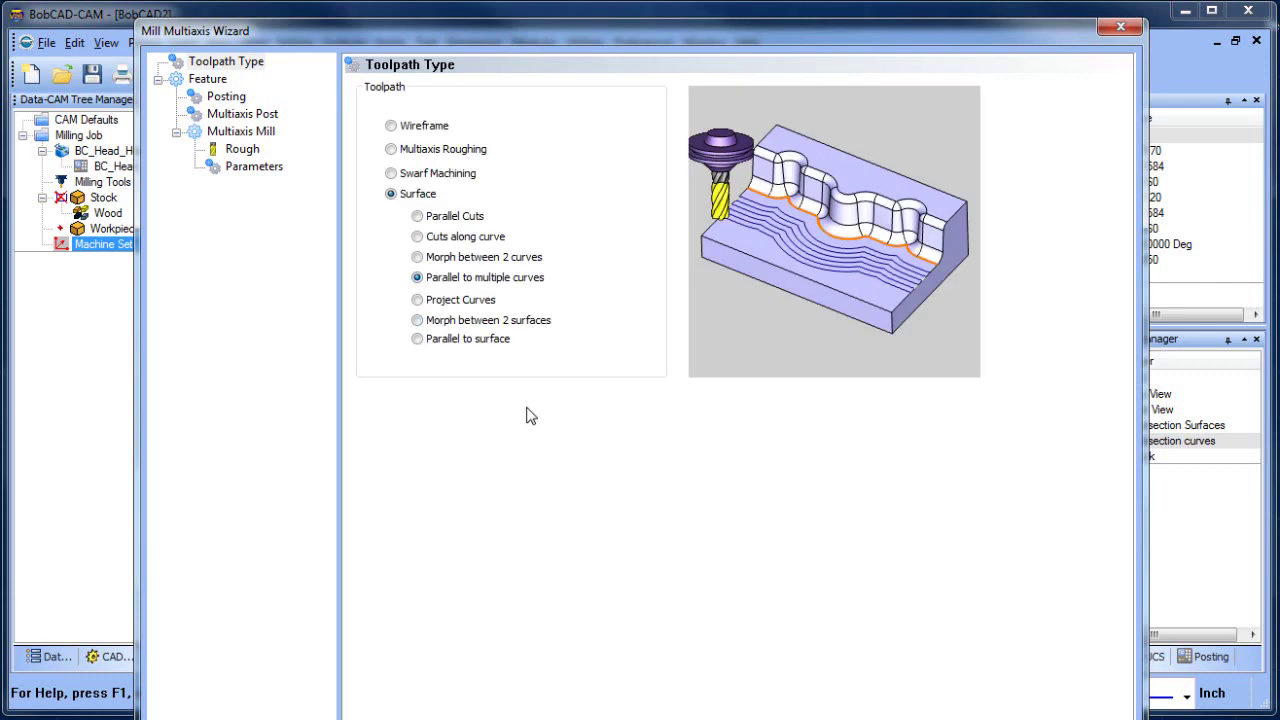
{"action": "left_click_drag", "start_coordinate": [735, 20], "coordinate": [722, 0]}
{"action": "left_click", "coordinate": [850, 716]}
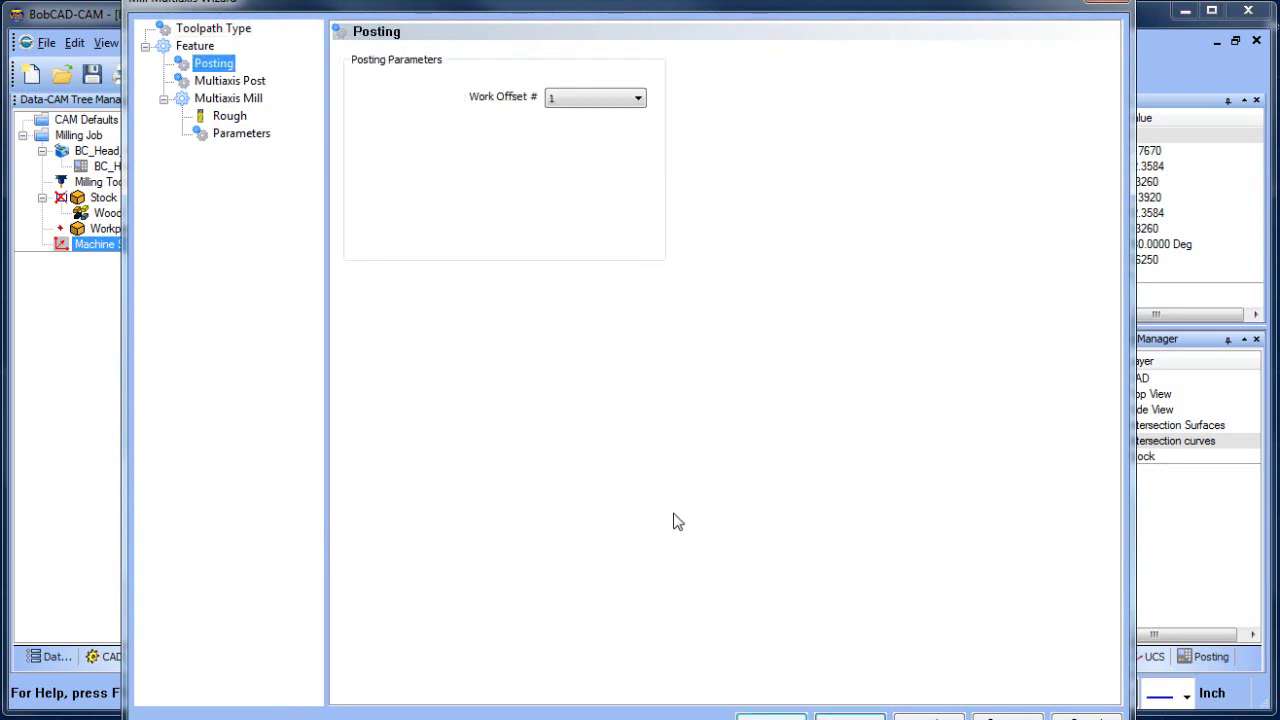
Add the 449 D Falling Form Cutter from the tool library as the roughing tool
{"action": "left_click", "coordinate": [222, 116]}
{"action": "left_click", "coordinate": [440, 62]}
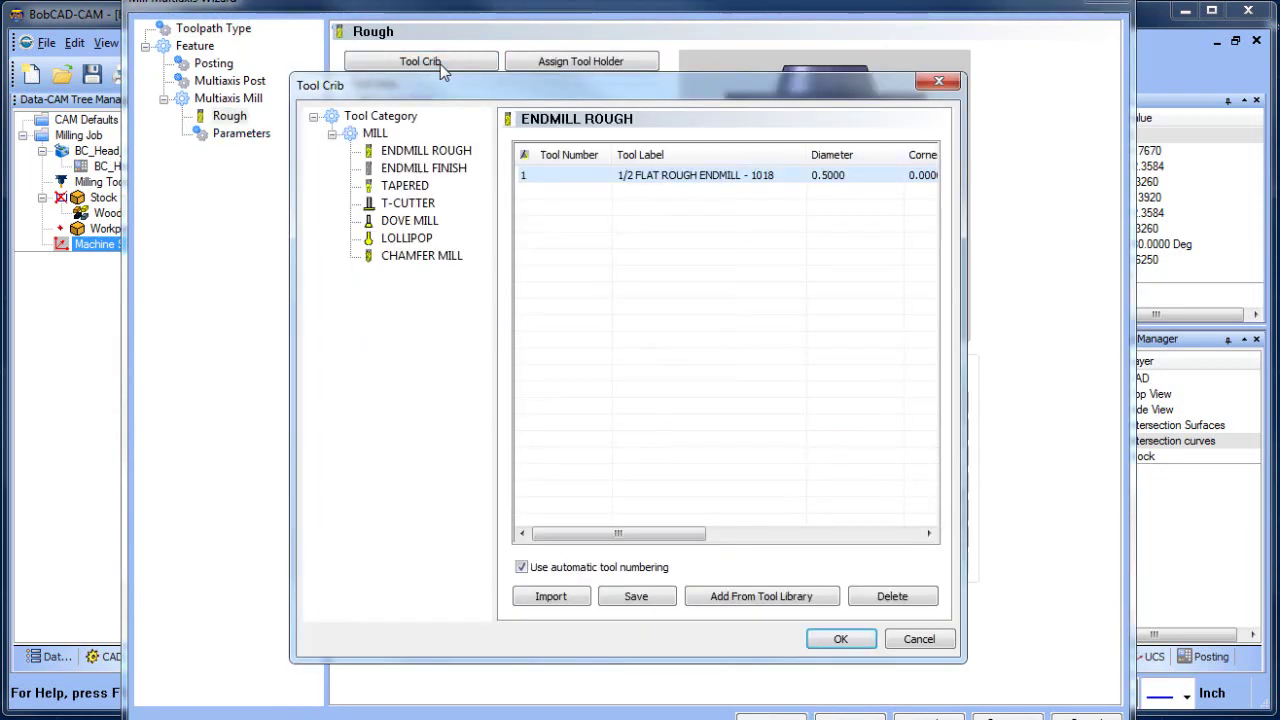
{"action": "left_click", "coordinate": [762, 596]}
{"action": "left_click_drag", "start_coordinate": [1057, 334], "coordinate": [1057, 507]}
{"action": "left_click", "coordinate": [740, 539]}
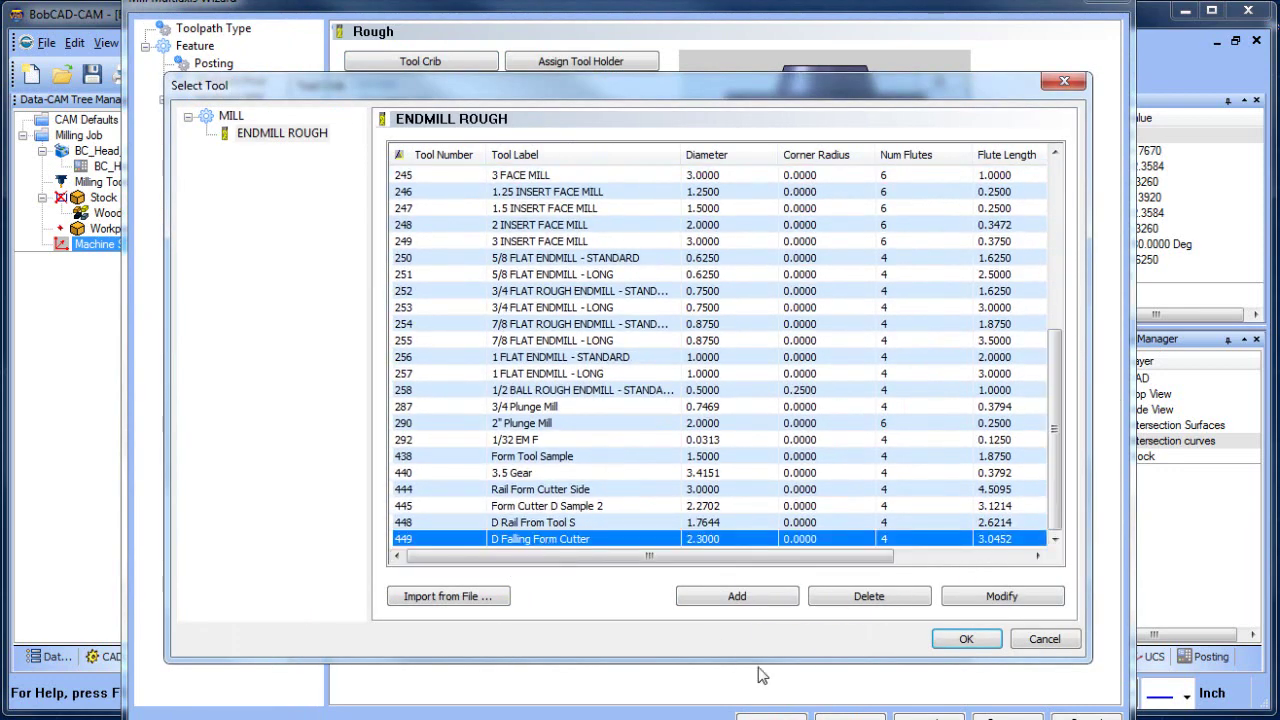
{"action": "left_click", "coordinate": [958, 639]}
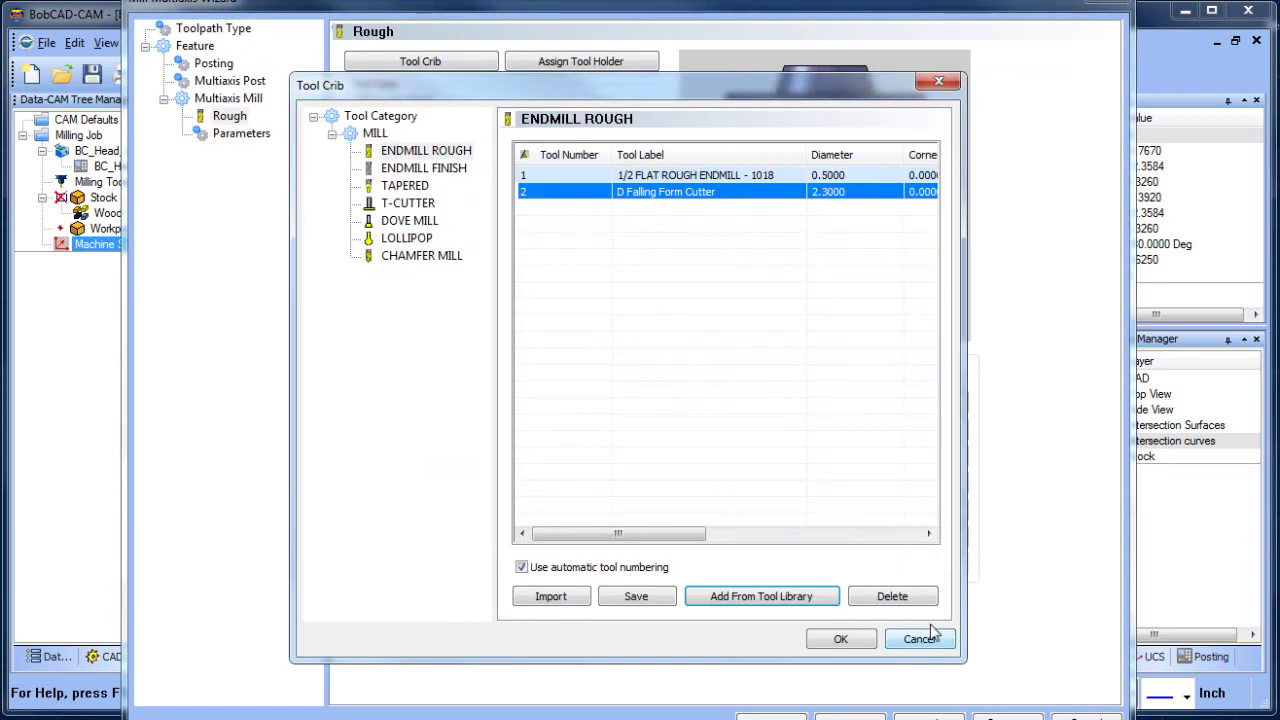
{"action": "left_click", "coordinate": [836, 639]}
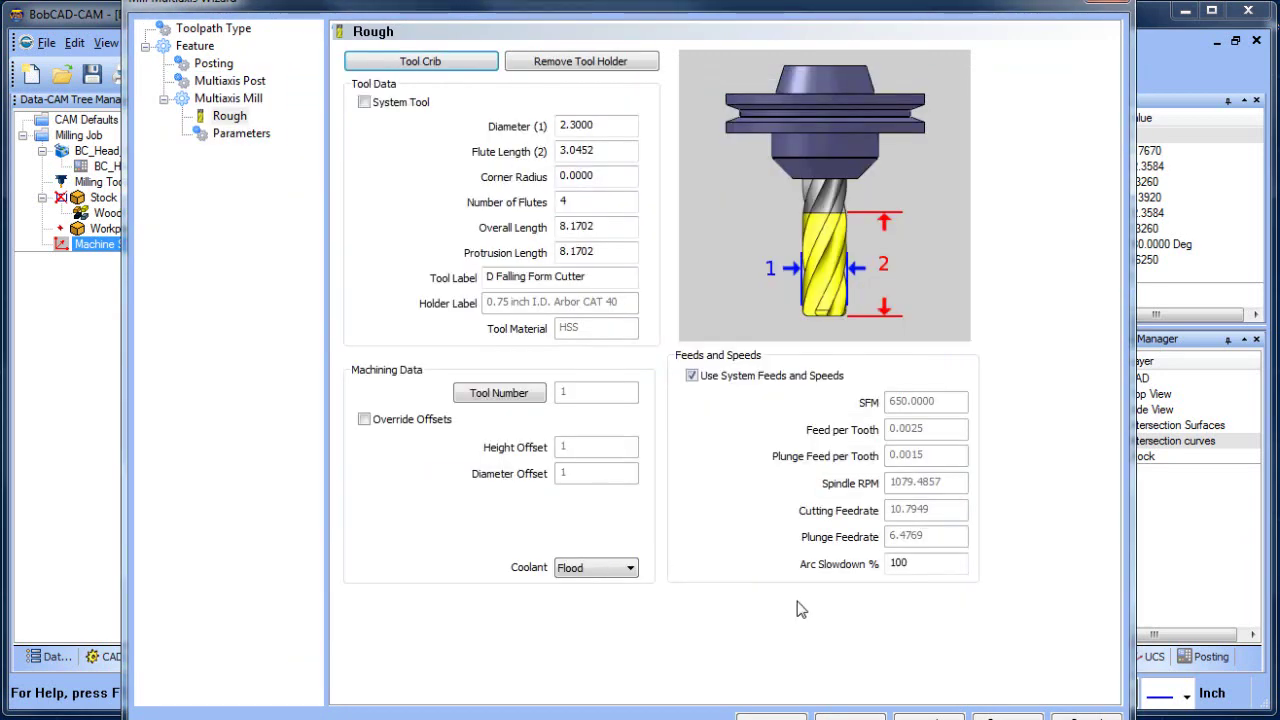
{"action": "key", "text": "Return"}
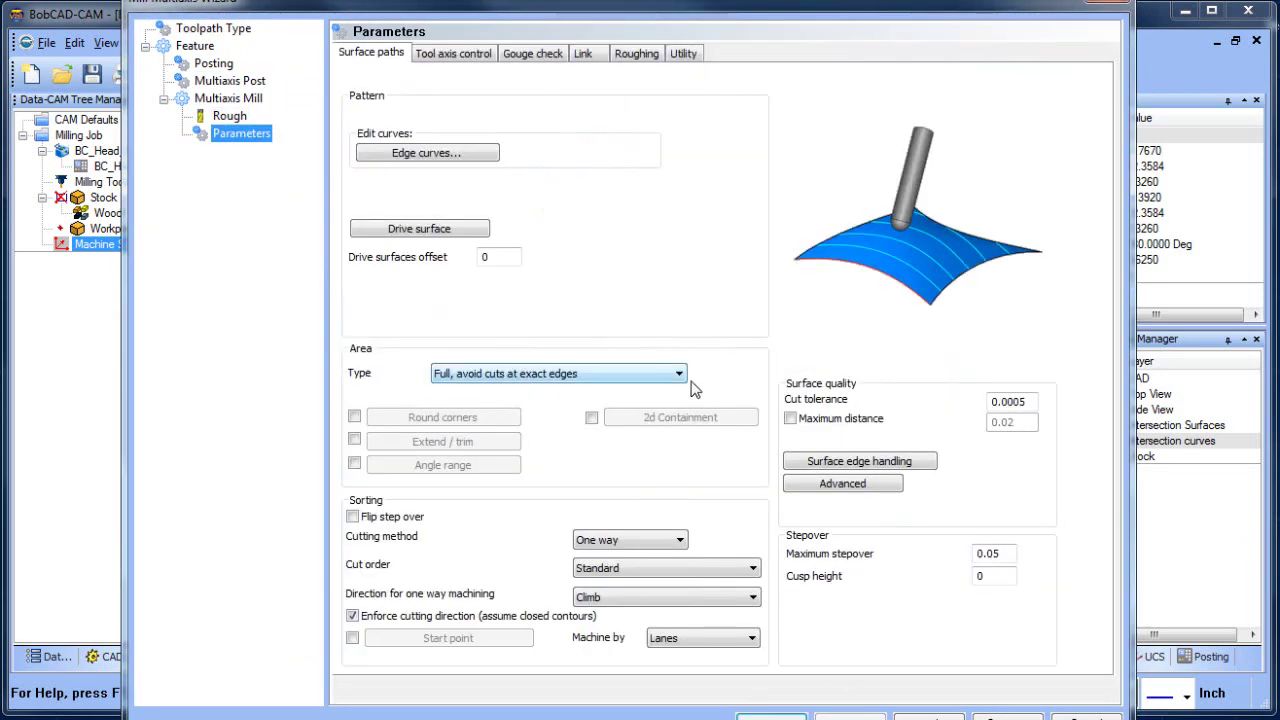
Chain-select the part's bottom edge as the edge curve
{"action": "left_click", "coordinate": [437, 153]}
{"action": "left_click", "coordinate": [765, 449]}
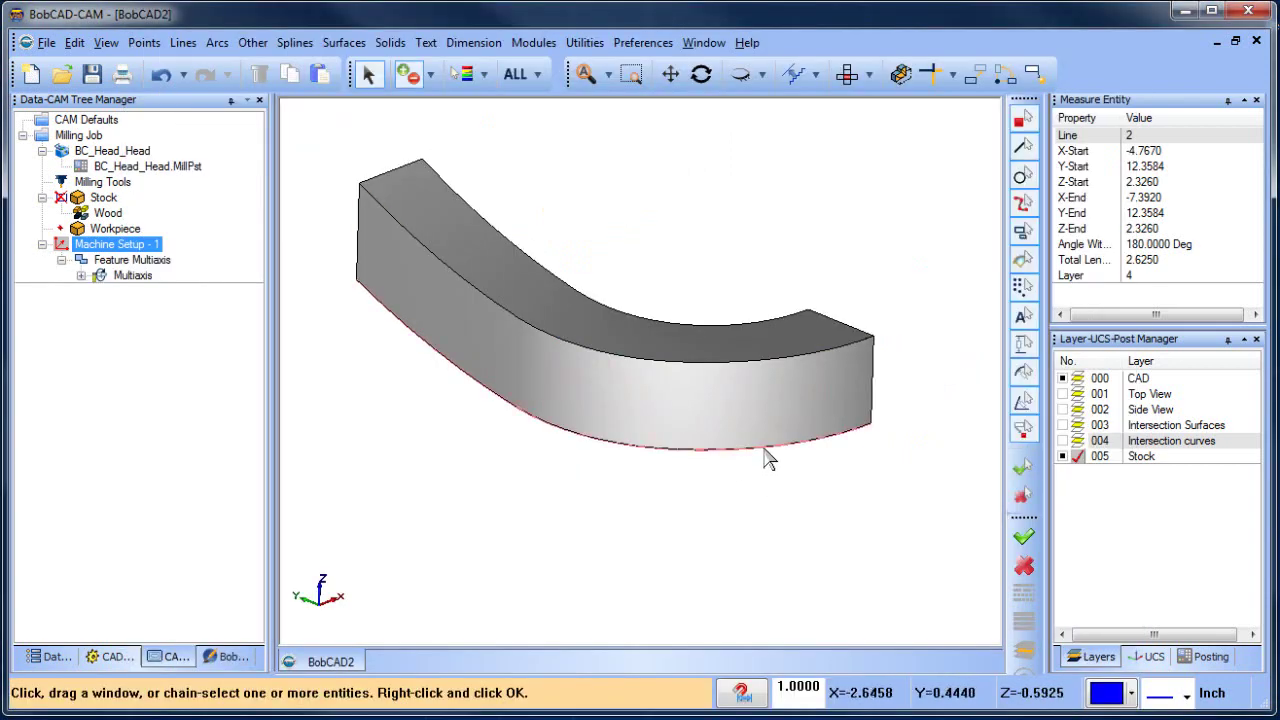
{"action": "right_click", "coordinate": [750, 525]}
Pick the part's front curved side face as the drive surface
{"action": "left_click", "coordinate": [460, 229]}
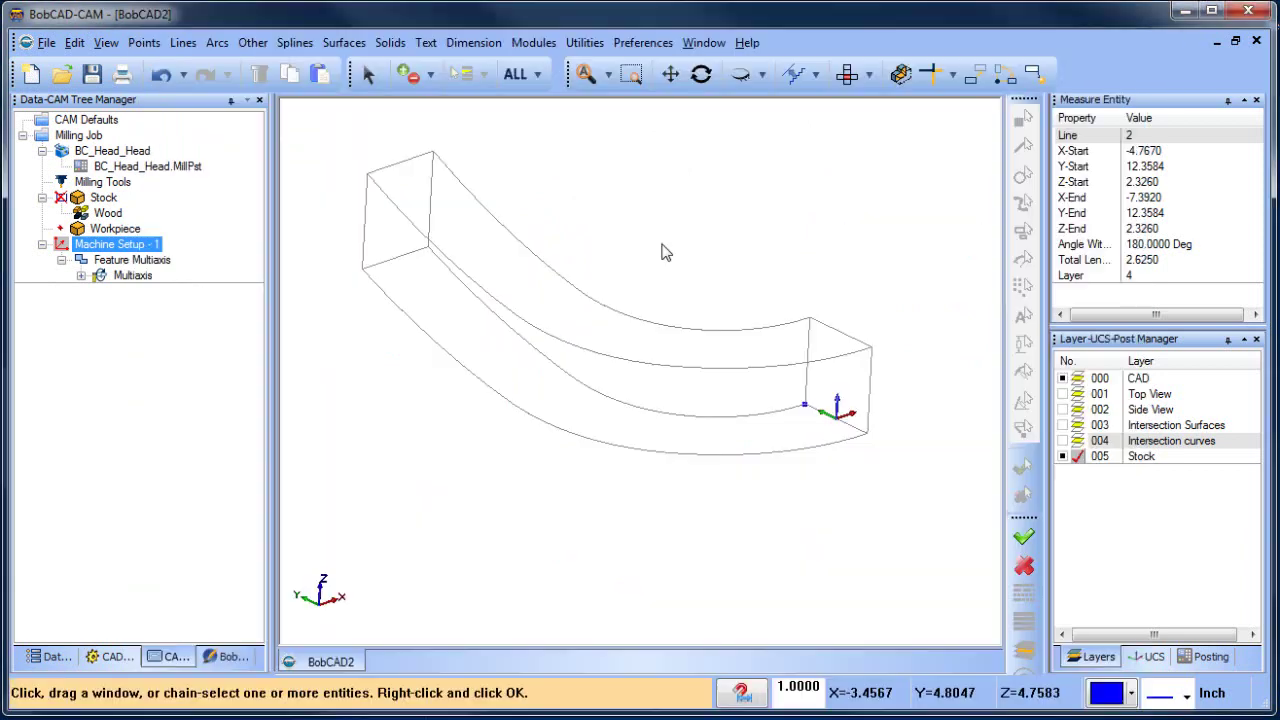
{"action": "left_click", "coordinate": [491, 337]}
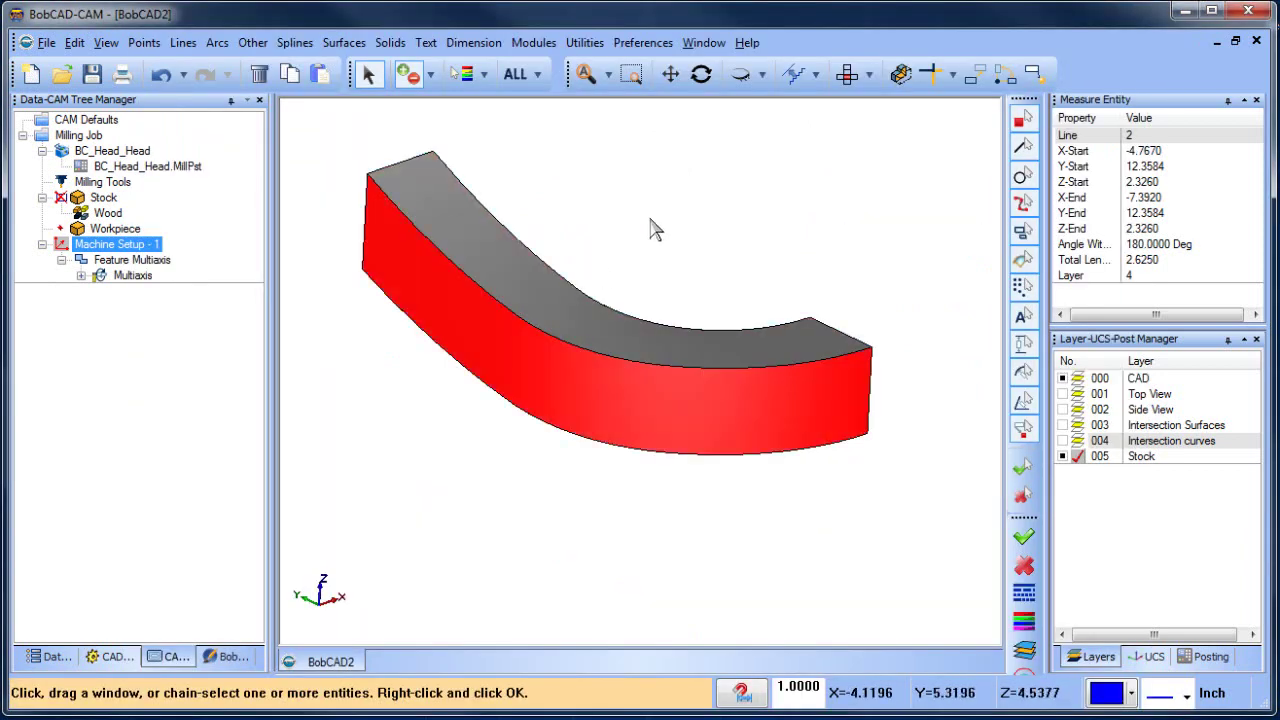
{"action": "right_click", "coordinate": [674, 199]}
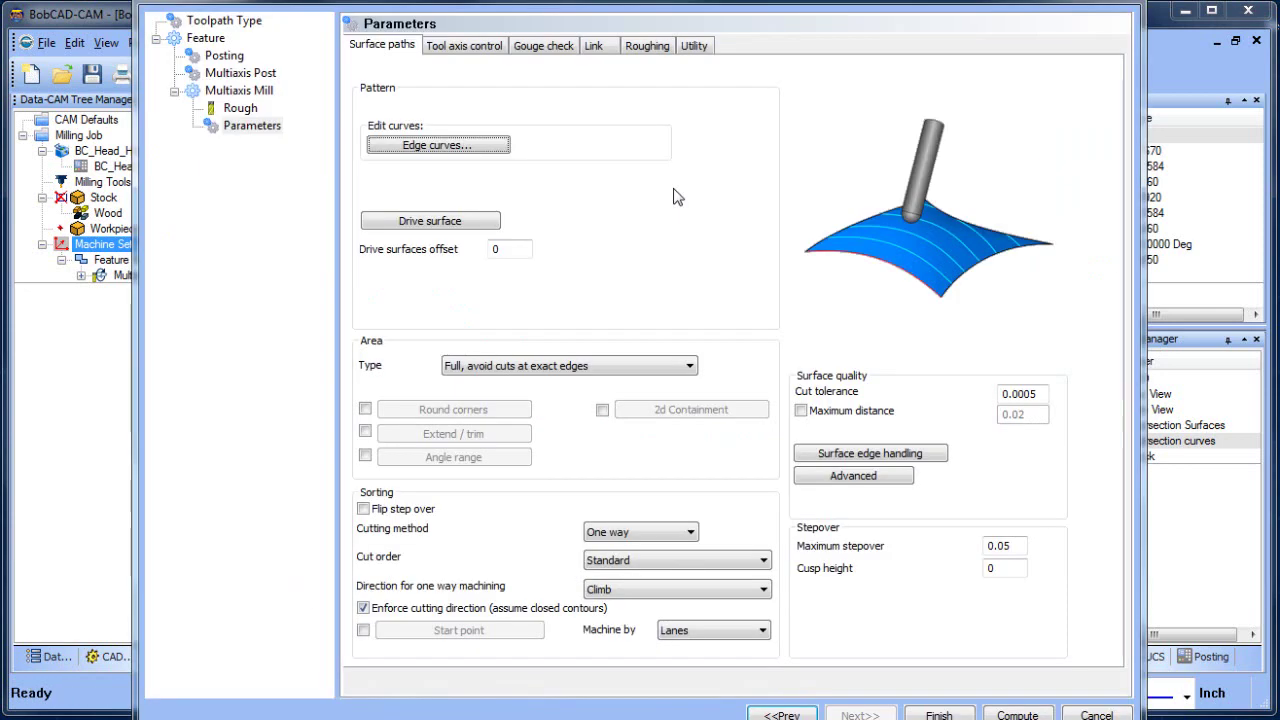
Tilt the tool 90° relative to cutting direction, with side tilt ortho to the lower edge curve
{"action": "left_click", "coordinate": [510, 248]}
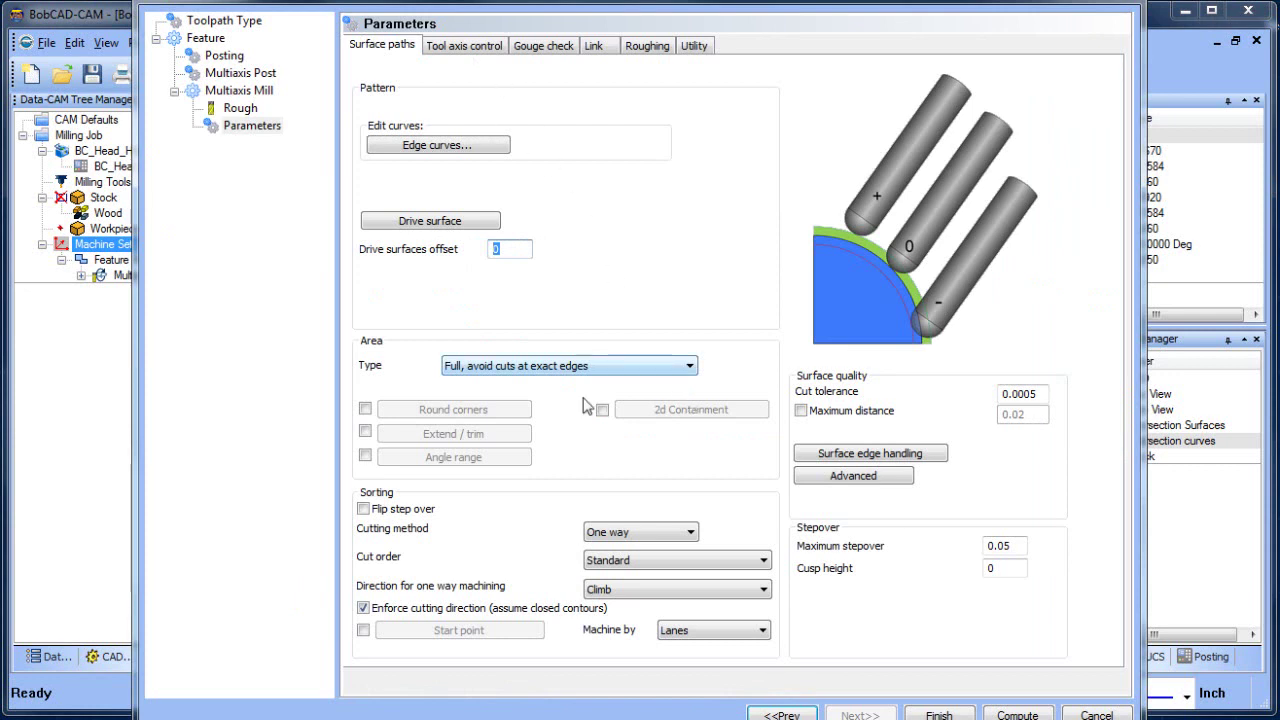
{"action": "left_click", "coordinate": [462, 46]}
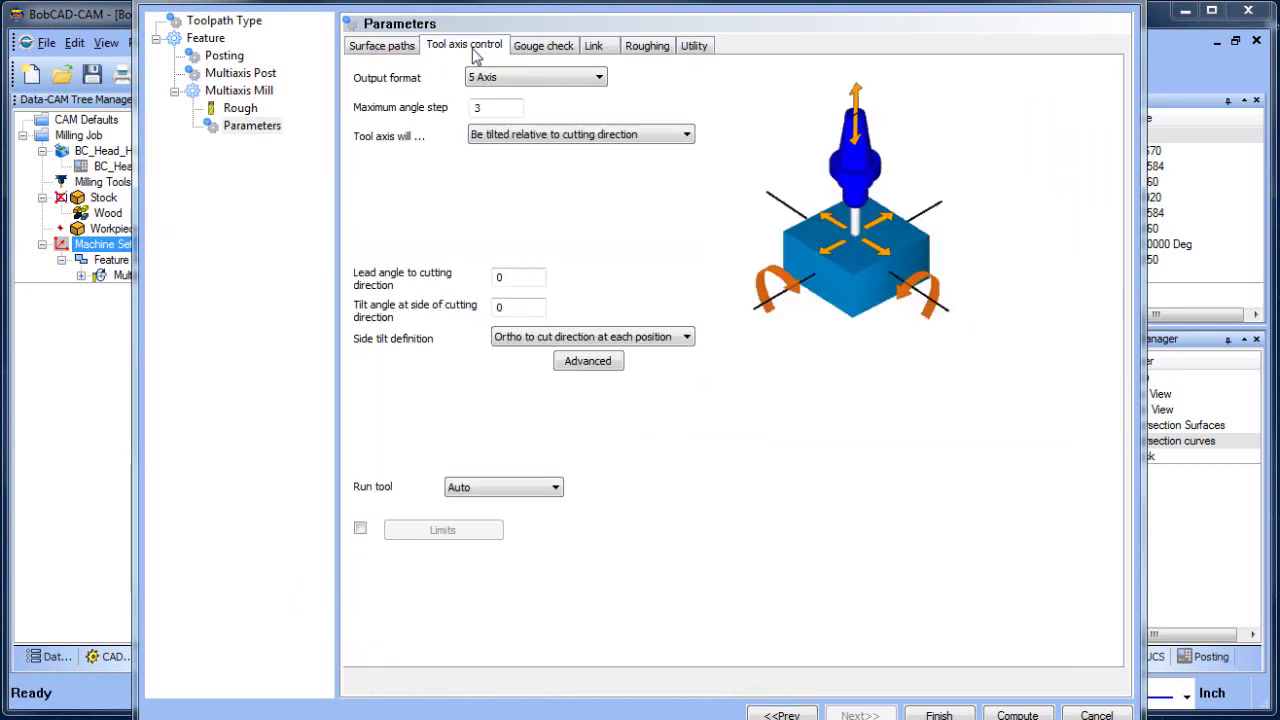
{"action": "left_click", "coordinate": [593, 134]}
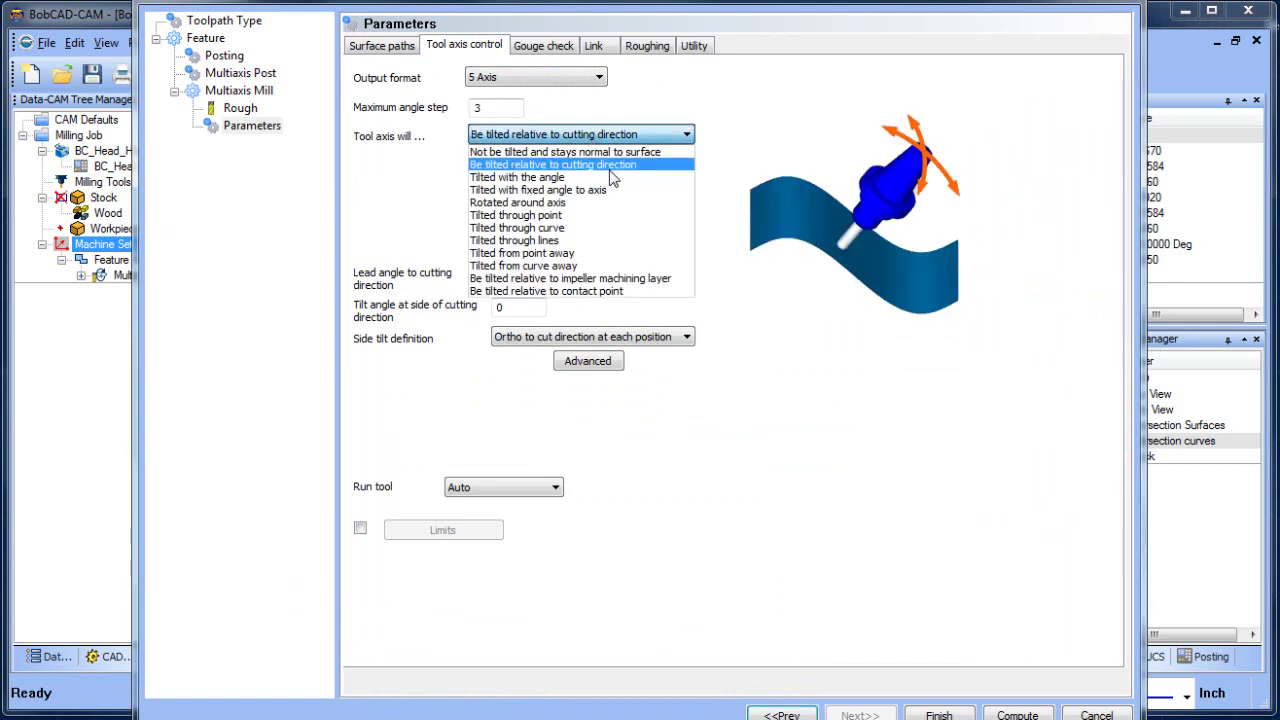
{"action": "left_click", "coordinate": [613, 178]}
{"action": "left_click", "coordinate": [523, 308]}
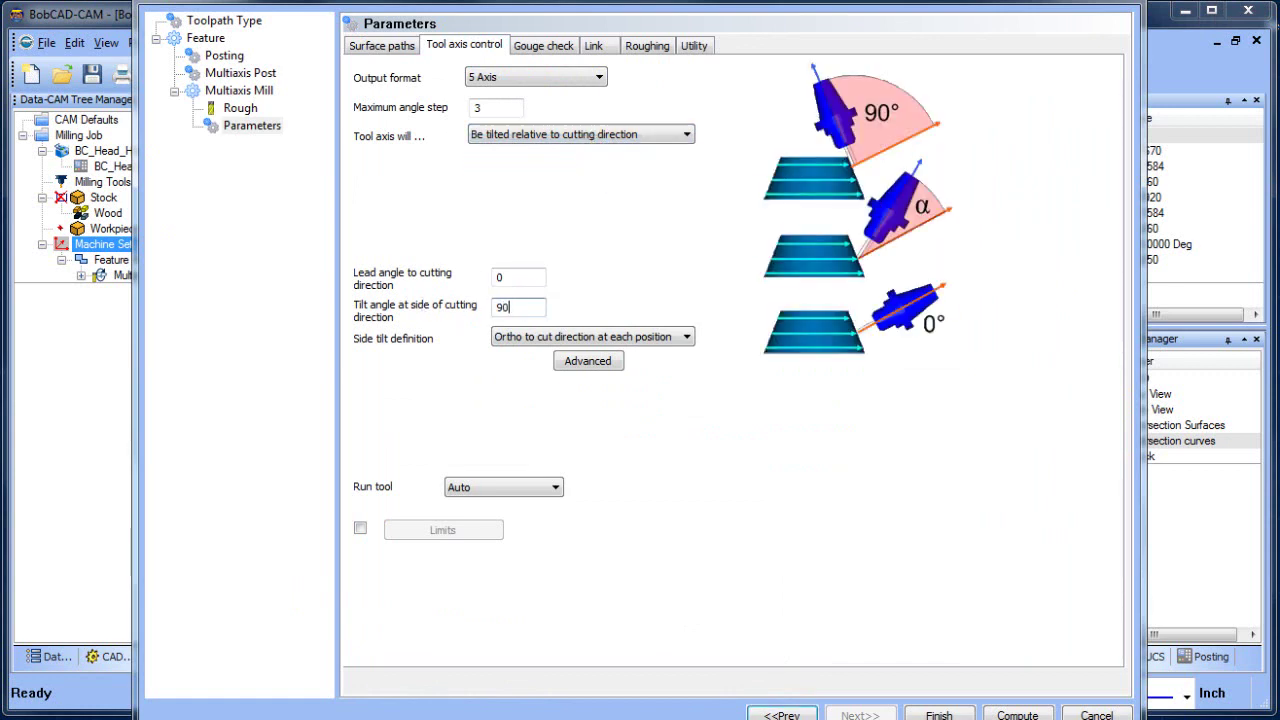
{"action": "left_click", "coordinate": [680, 340]}
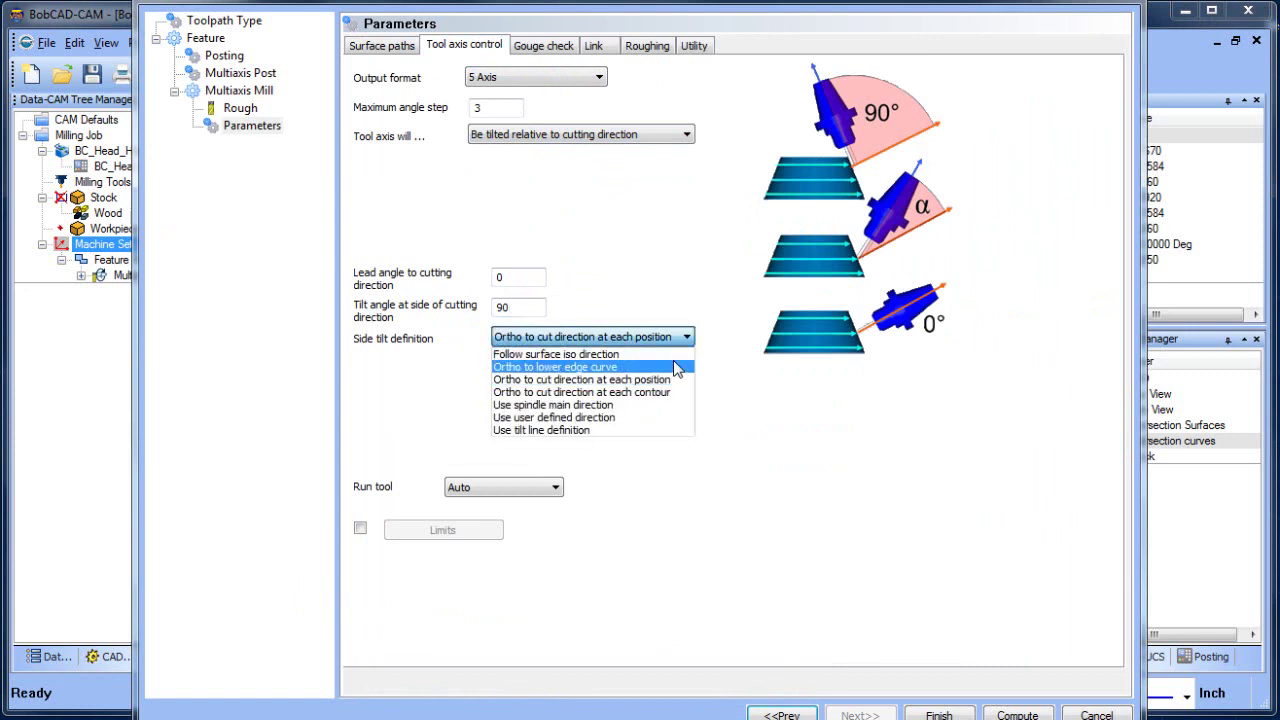
{"action": "left_click", "coordinate": [674, 364]}
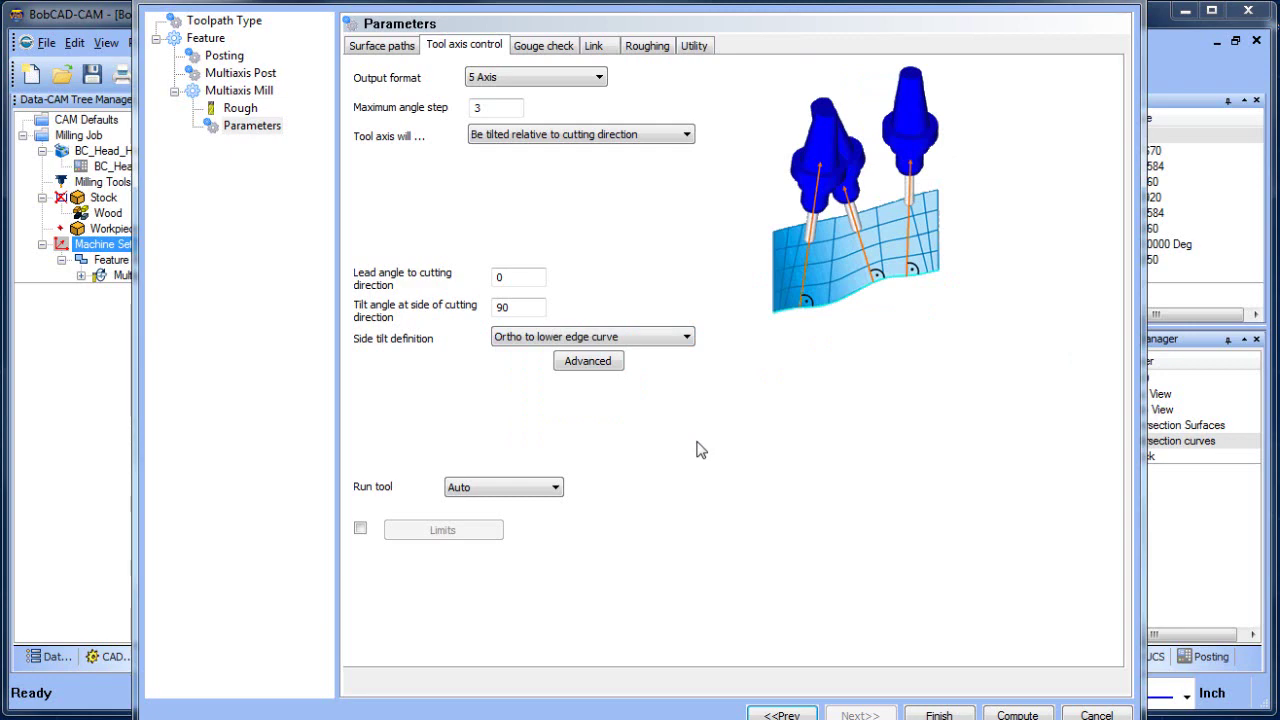
Set the retract clearance height to 10 and rapid distance to 3, then compute the toolpath
{"action": "left_click", "coordinate": [558, 50]}
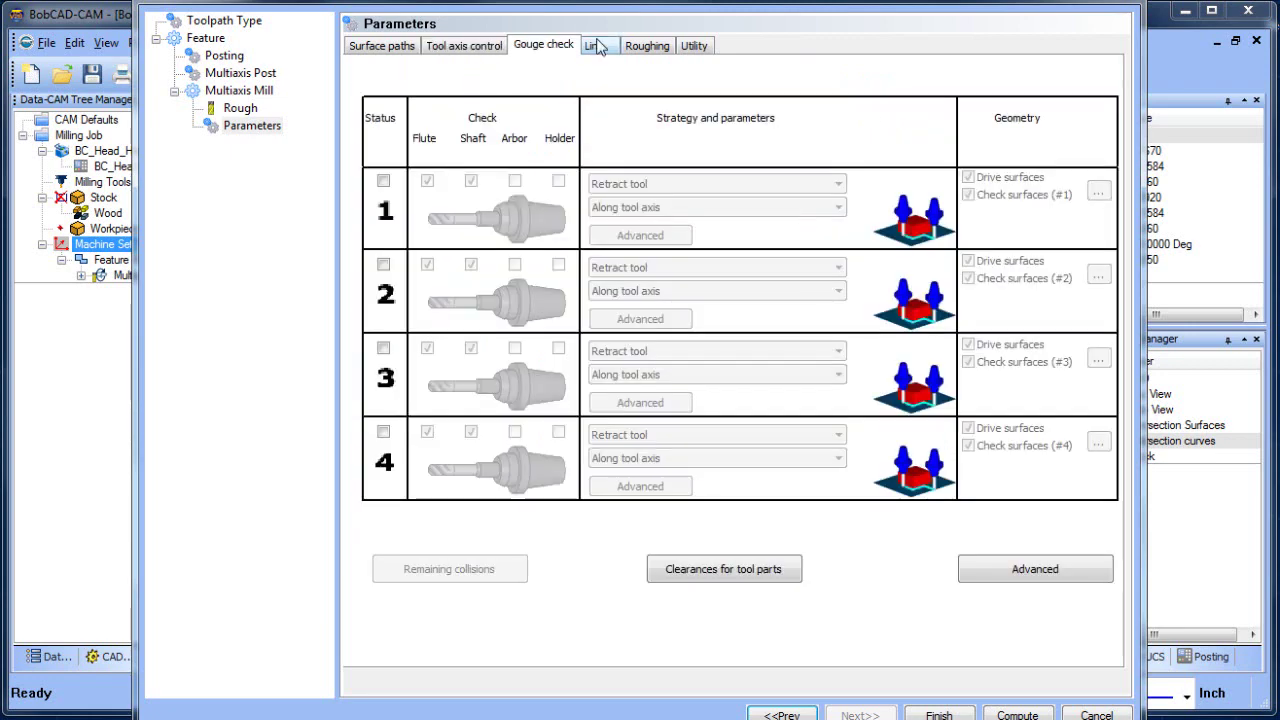
{"action": "left_click", "coordinate": [597, 48]}
{"action": "left_click", "coordinate": [413, 516]}
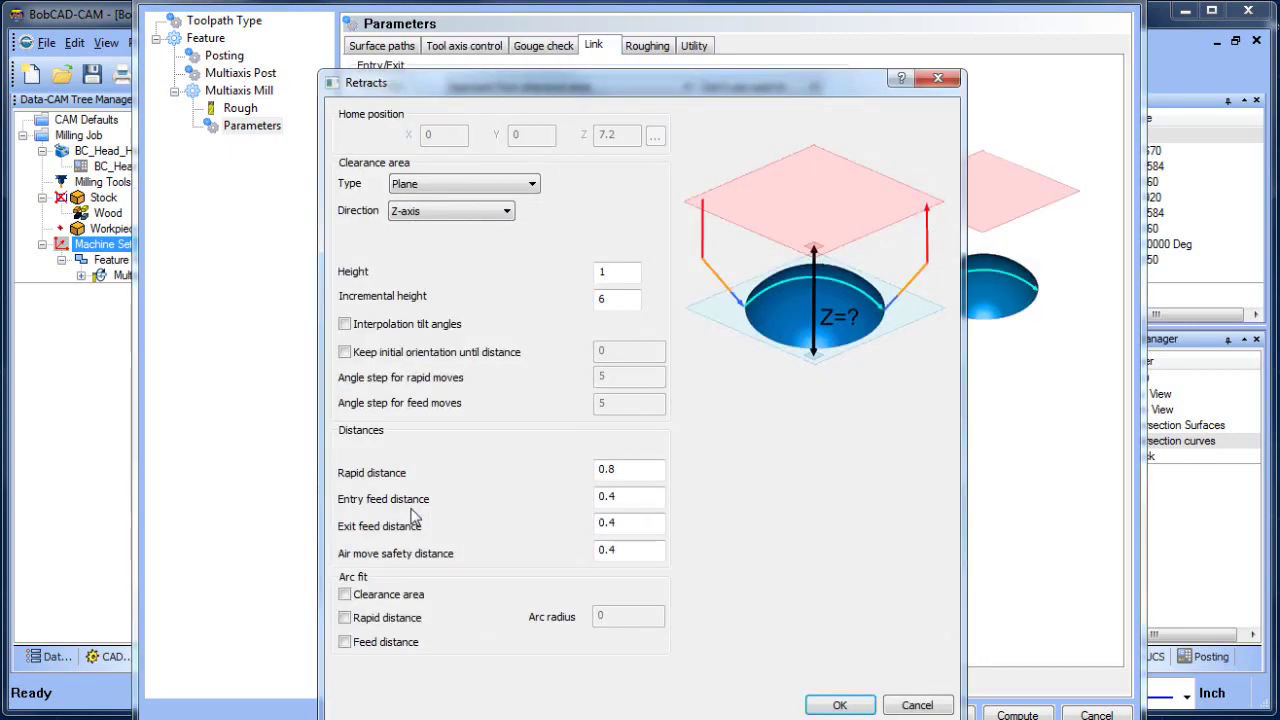
{"action": "double_click", "coordinate": [626, 274]}
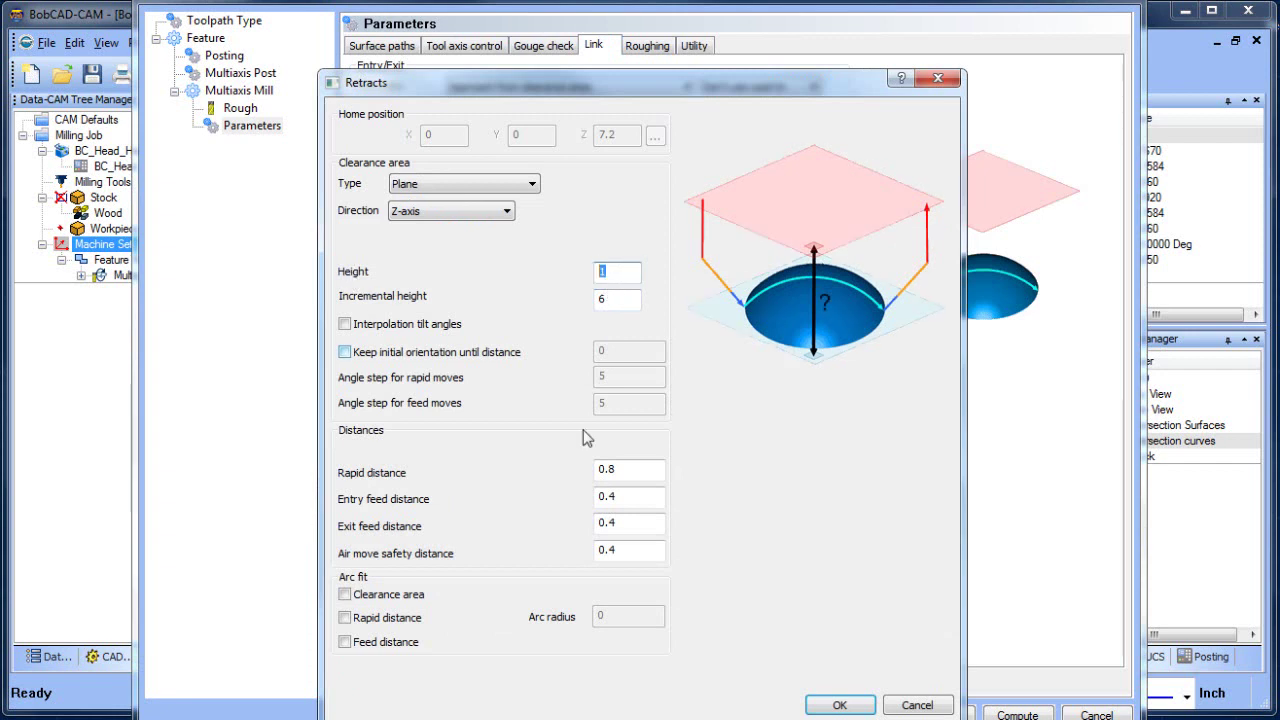
{"action": "left_click", "coordinate": [632, 305]}
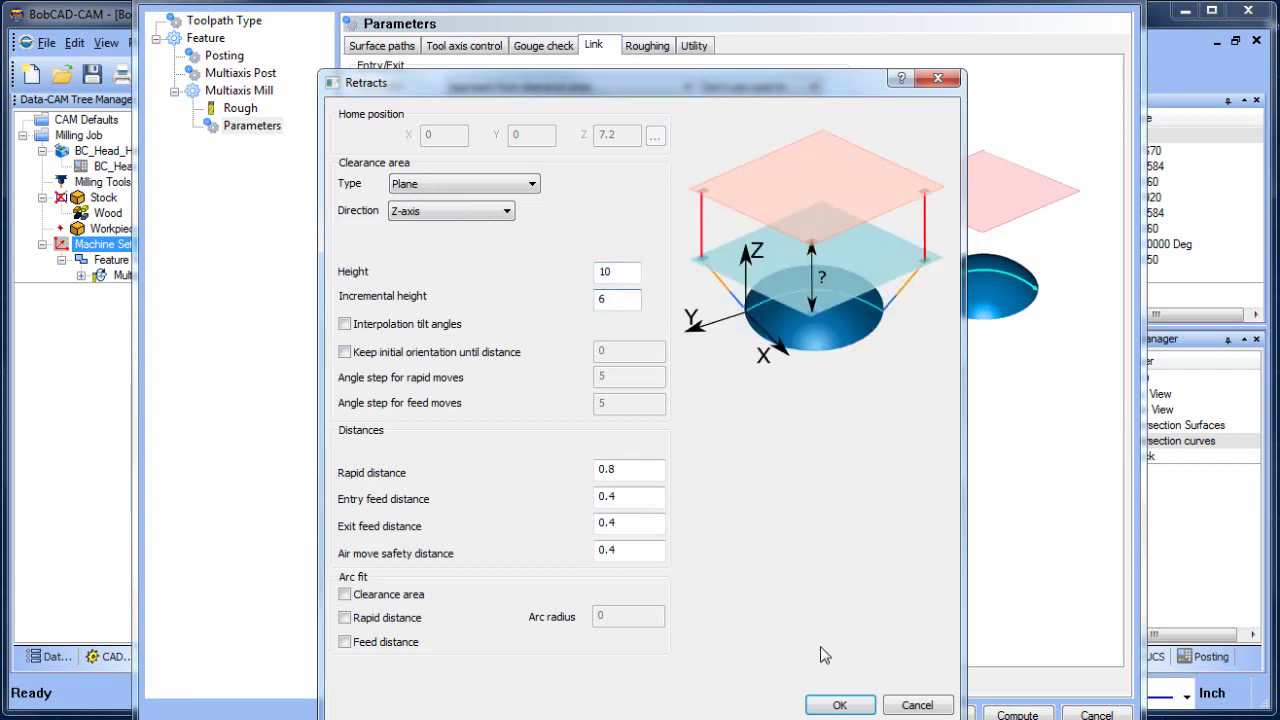
{"action": "left_click", "coordinate": [838, 705]}
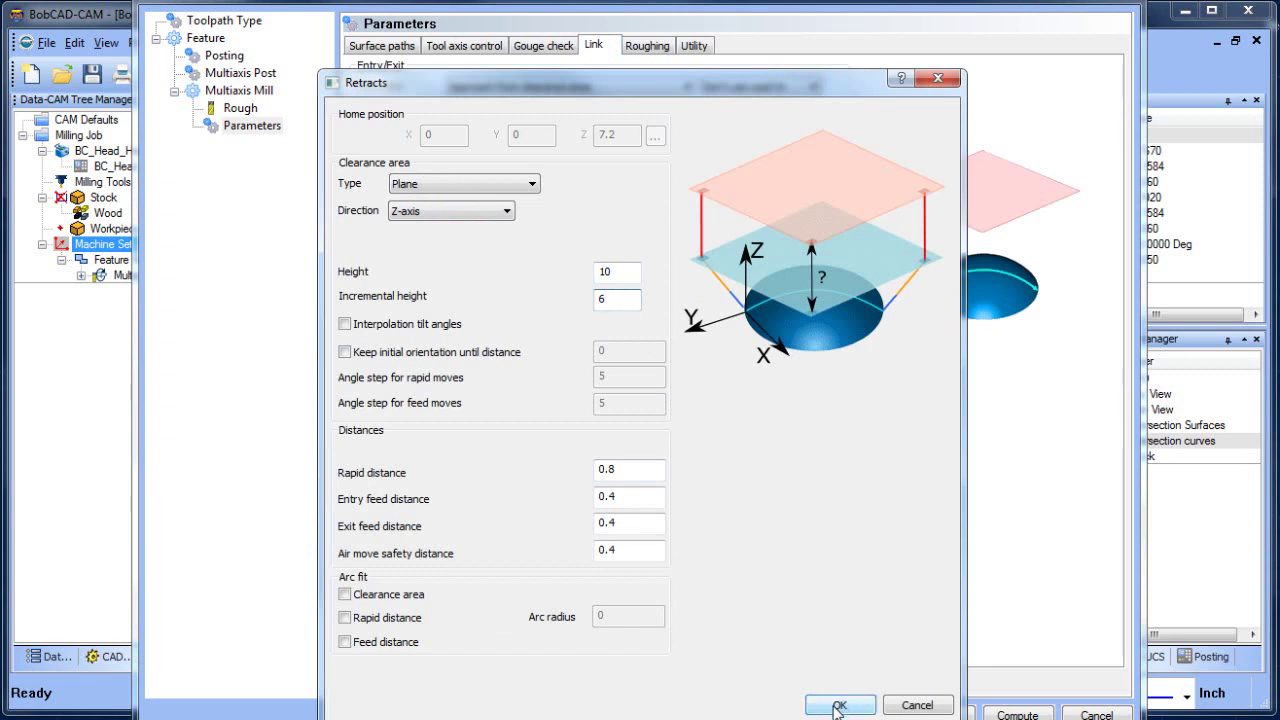
{"action": "left_click", "coordinate": [632, 478]}
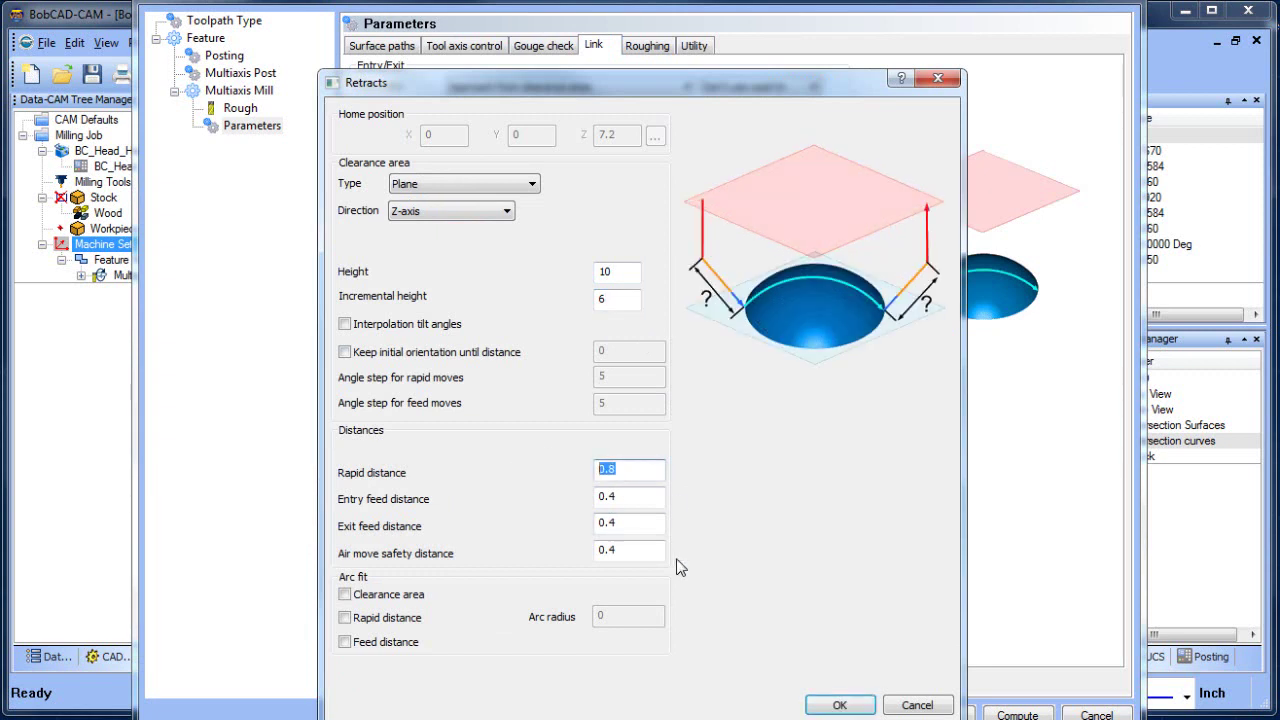
{"action": "type", "text": "3"}
{"action": "left_click", "coordinate": [839, 705]}
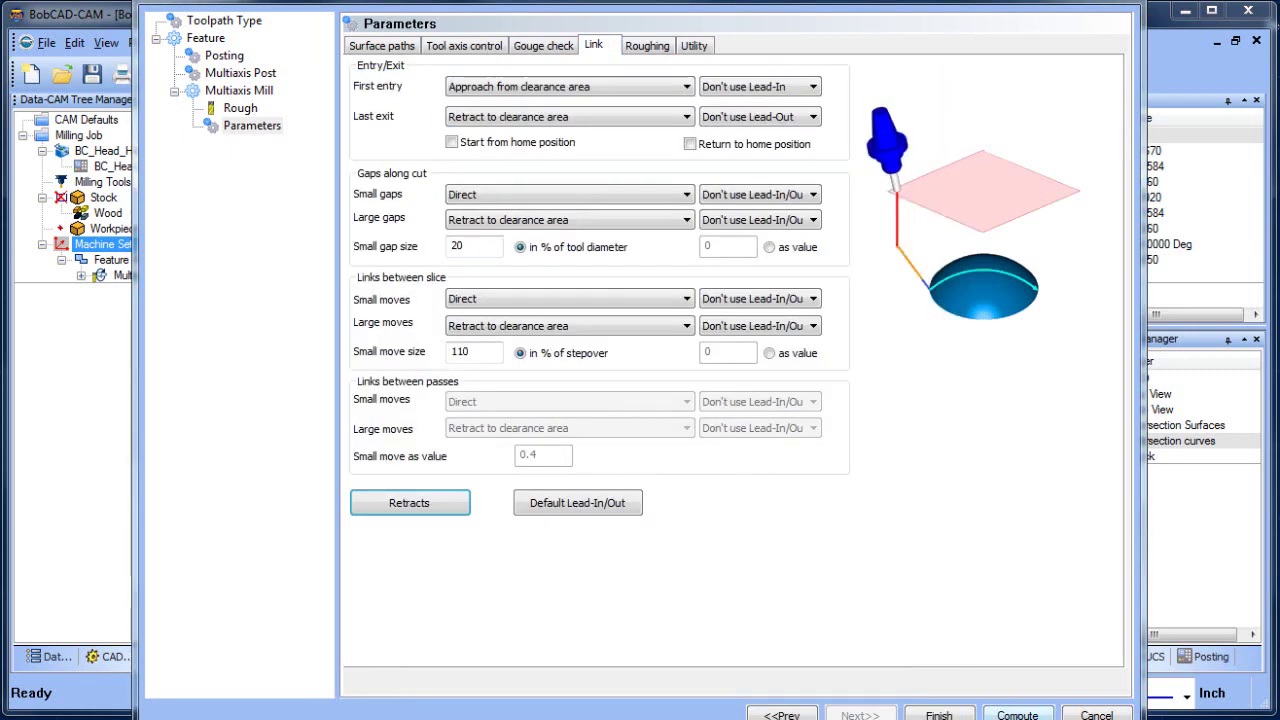
{"action": "left_click", "coordinate": [1017, 714]}
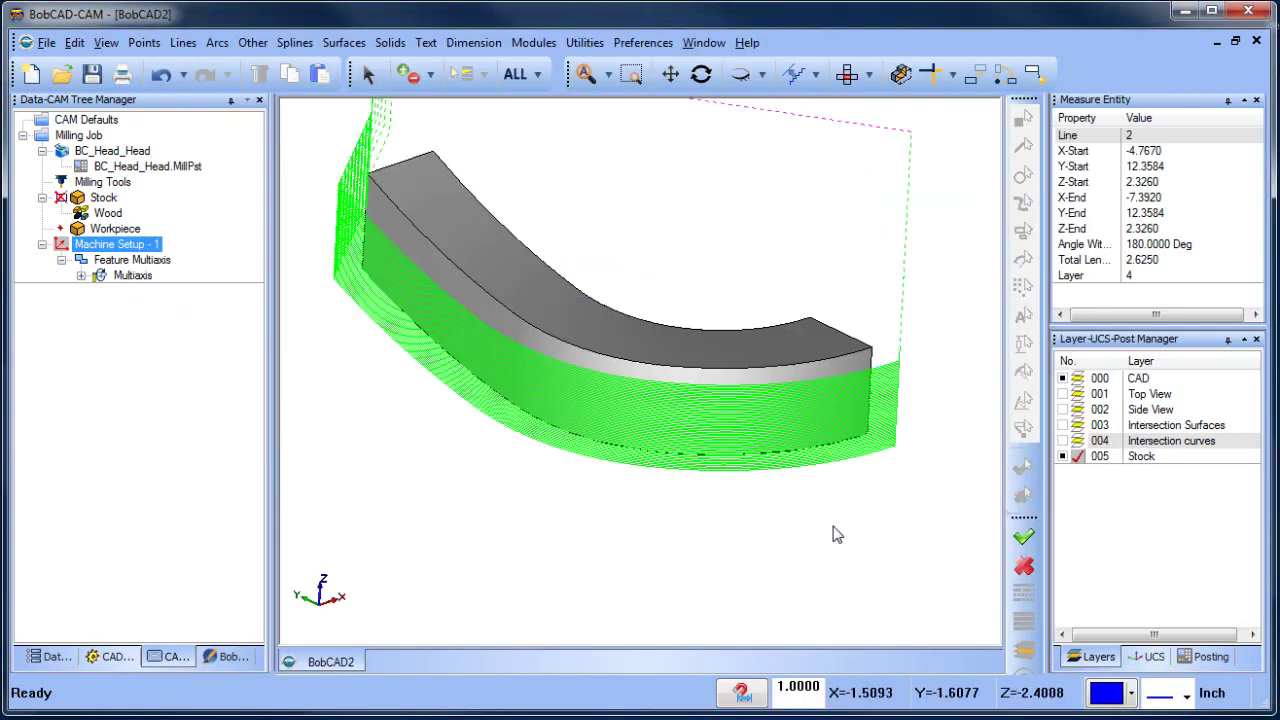
Orbit around the computed green toolpath, then bring up the Feature Multiaxis options
{"action": "middle_click_drag", "start_coordinate": [609, 370], "coordinate": [892, 378]}
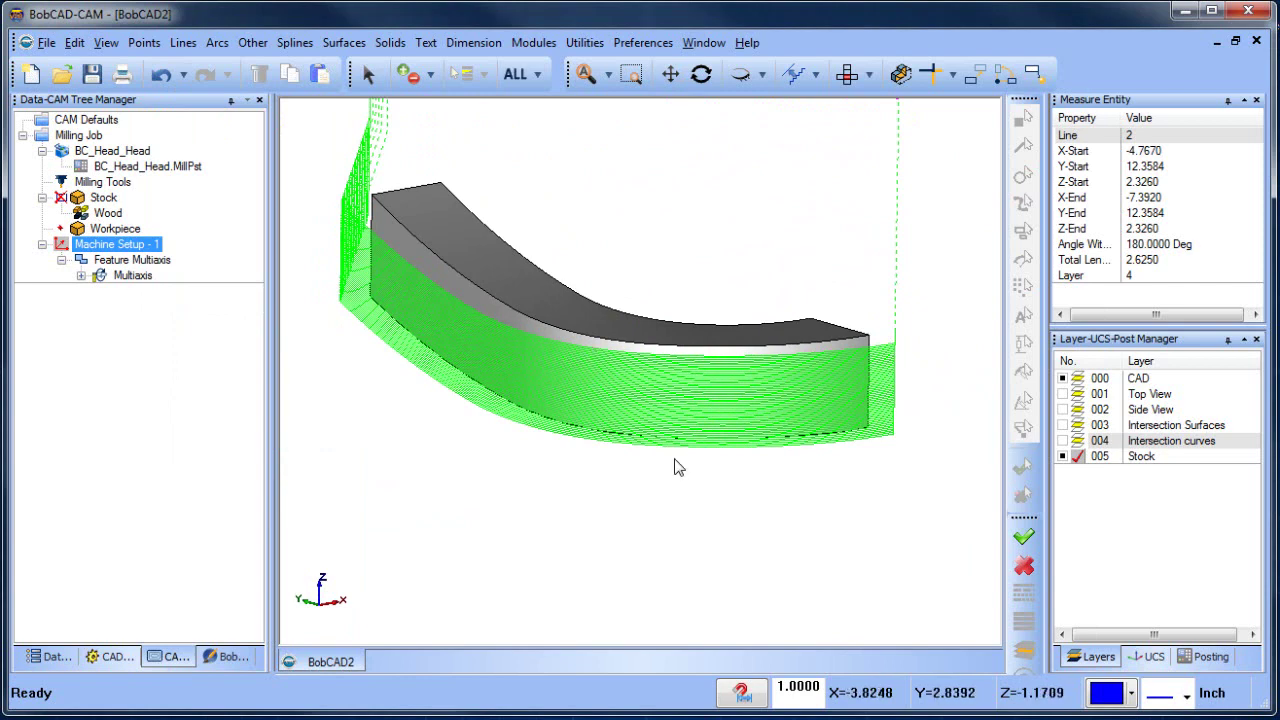
{"action": "left_click", "coordinate": [132, 262]}
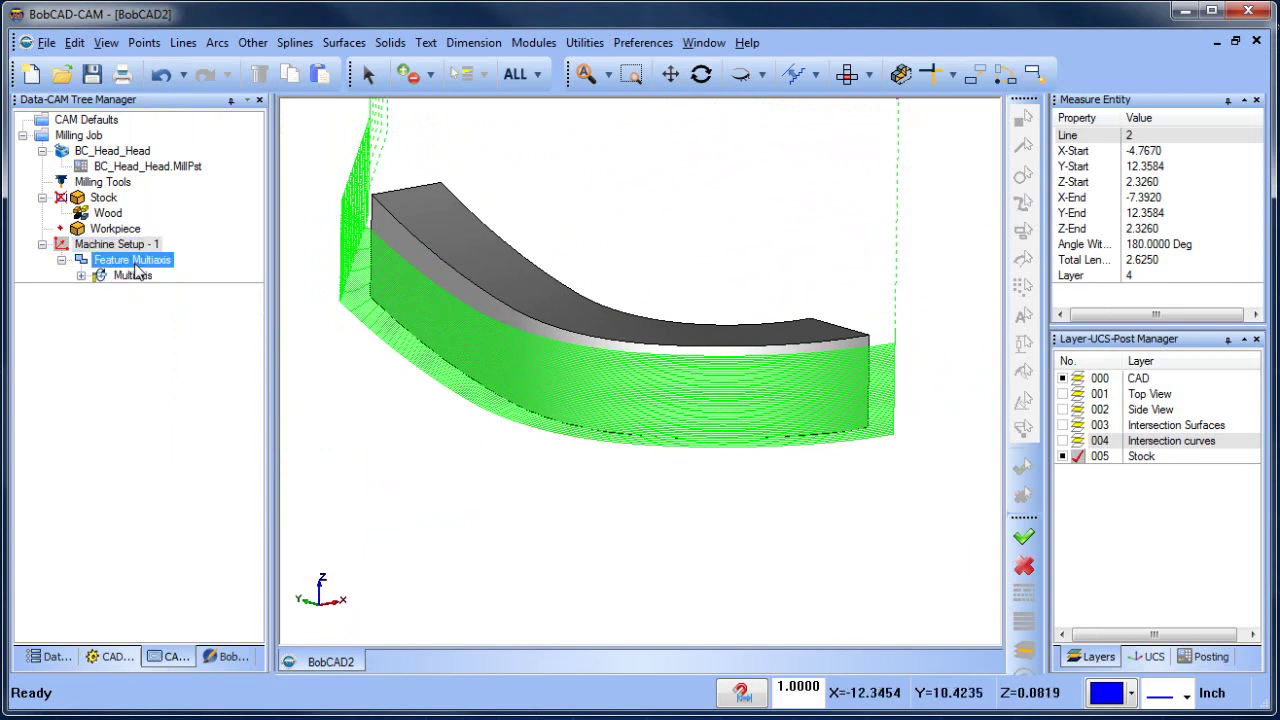
{"action": "right_click", "coordinate": [145, 262]}
Limit the Multiaxis area type to a set number of cuts and recompute the toolpath
{"action": "left_click", "coordinate": [225, 252]}
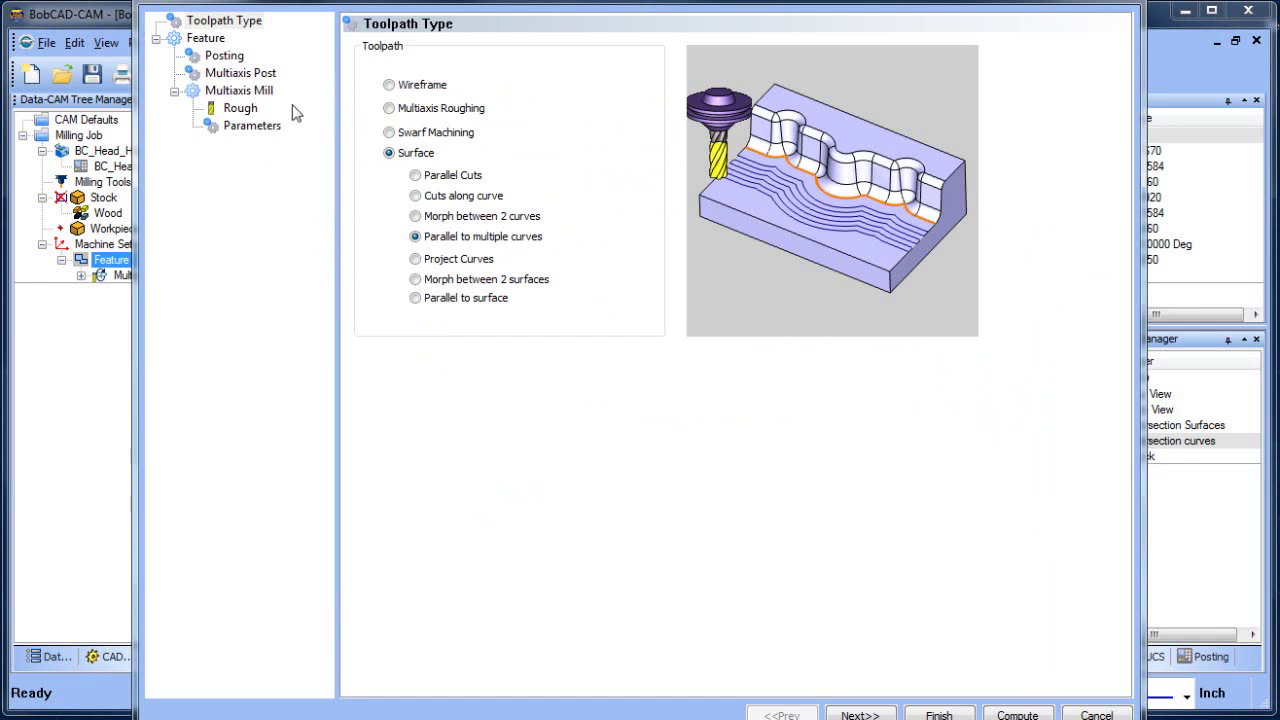
{"action": "left_click", "coordinate": [255, 126]}
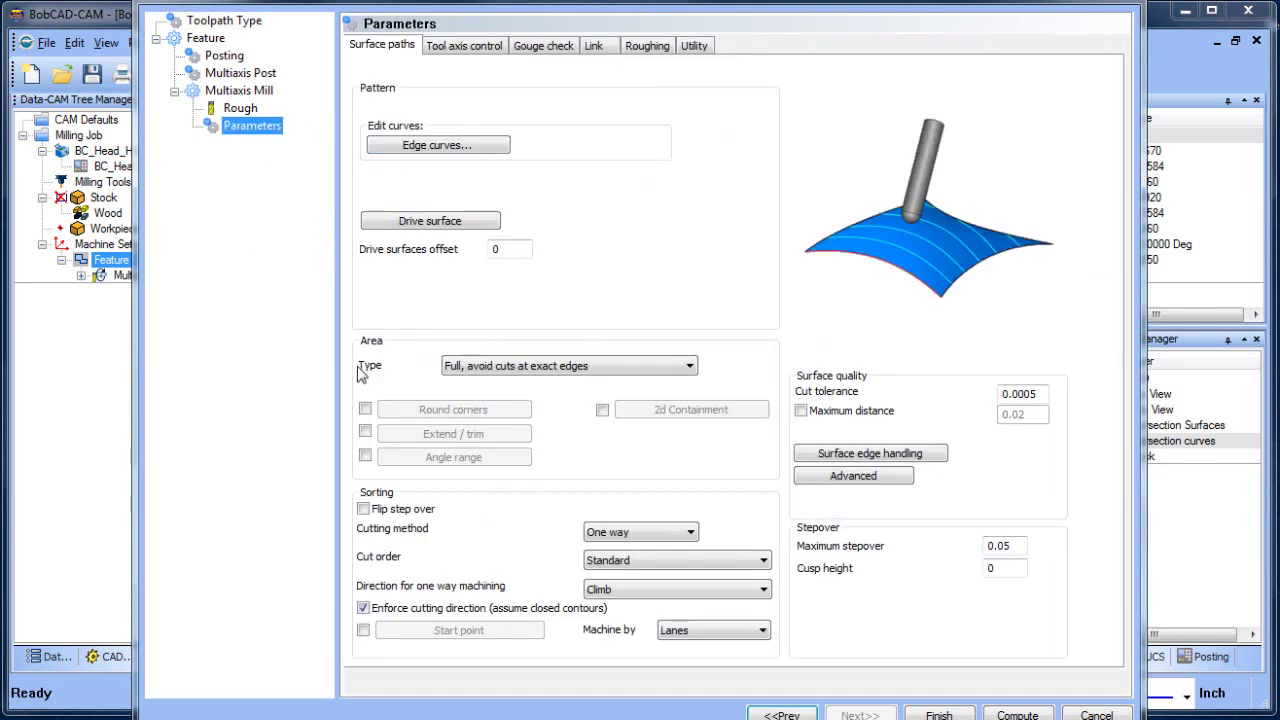
{"action": "left_click", "coordinate": [576, 367]}
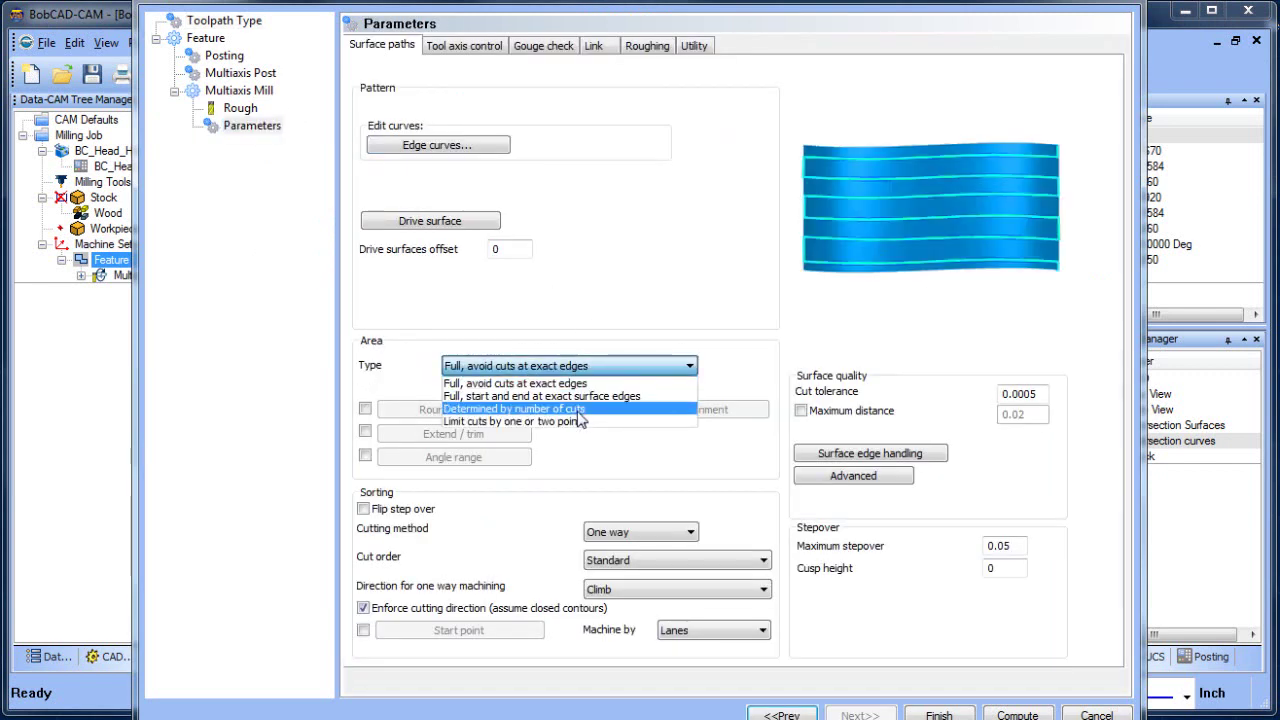
{"action": "left_click", "coordinate": [580, 409]}
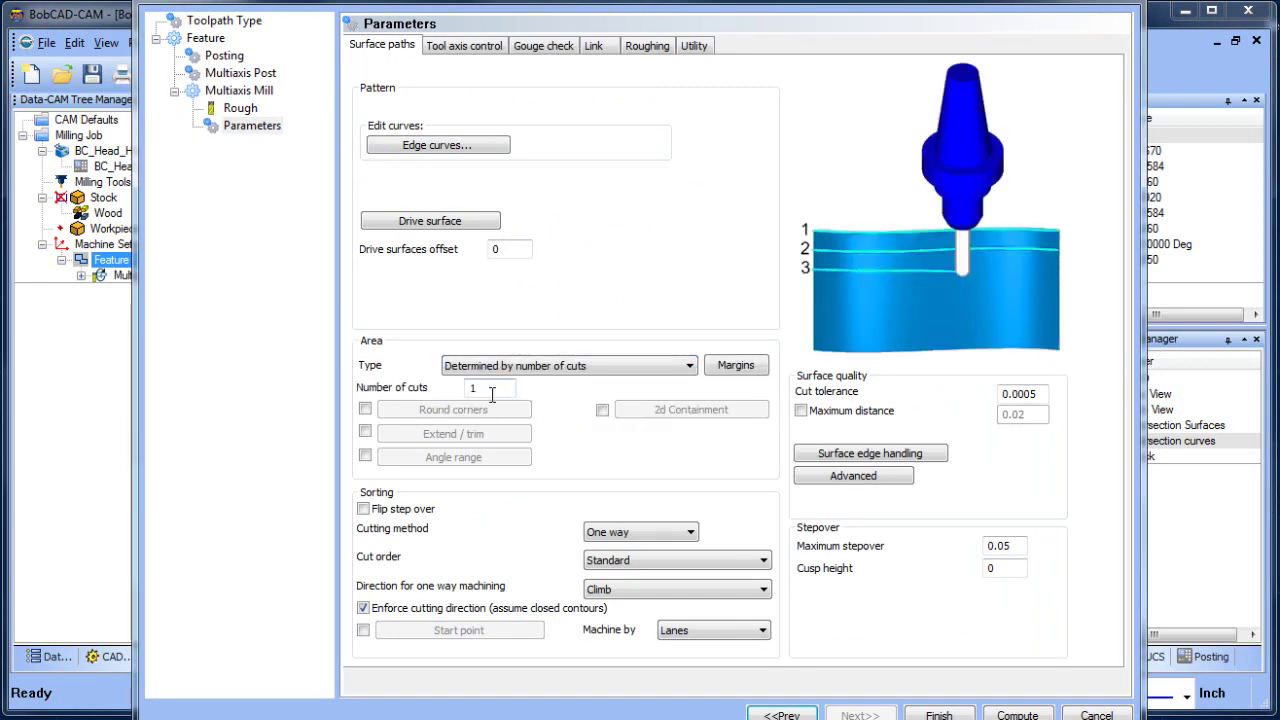
{"action": "left_click", "coordinate": [1007, 708]}
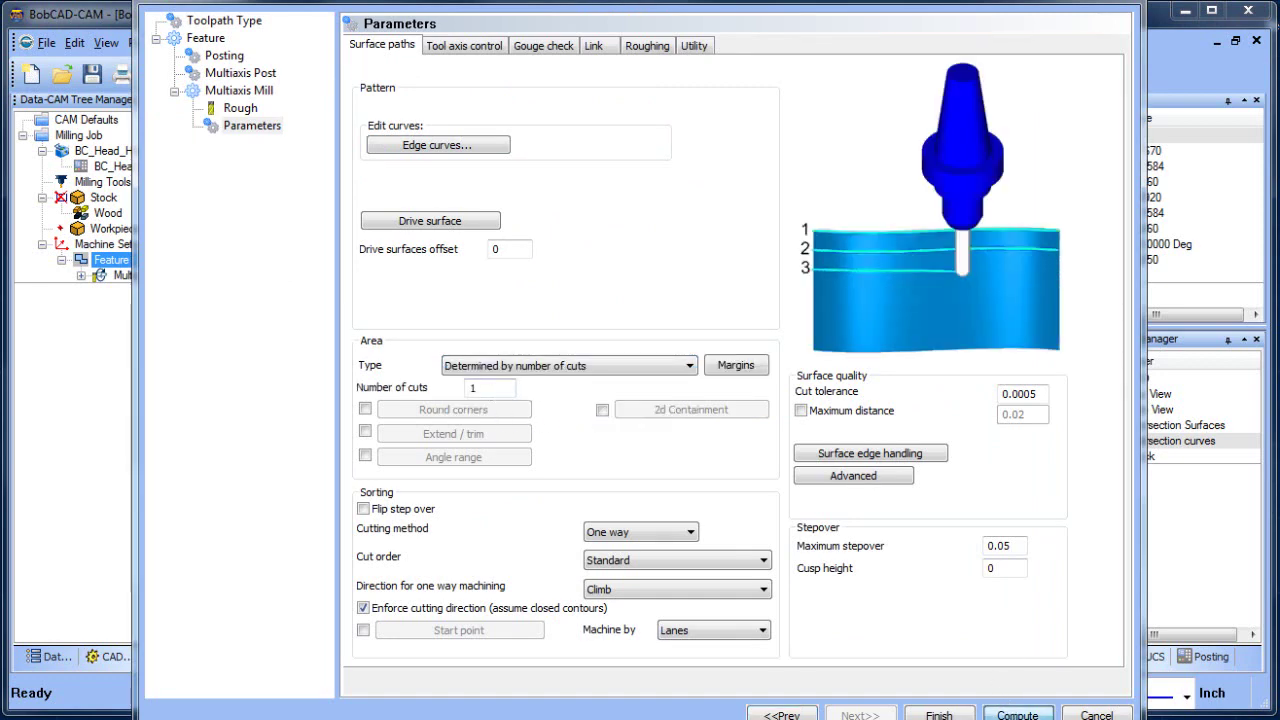
Review the Multiaxis tree's gouge check surfaces and orbit around the new toolpath beneath the stock
{"action": "left_click", "coordinate": [140, 276]}
{"action": "left_click", "coordinate": [150, 306]}
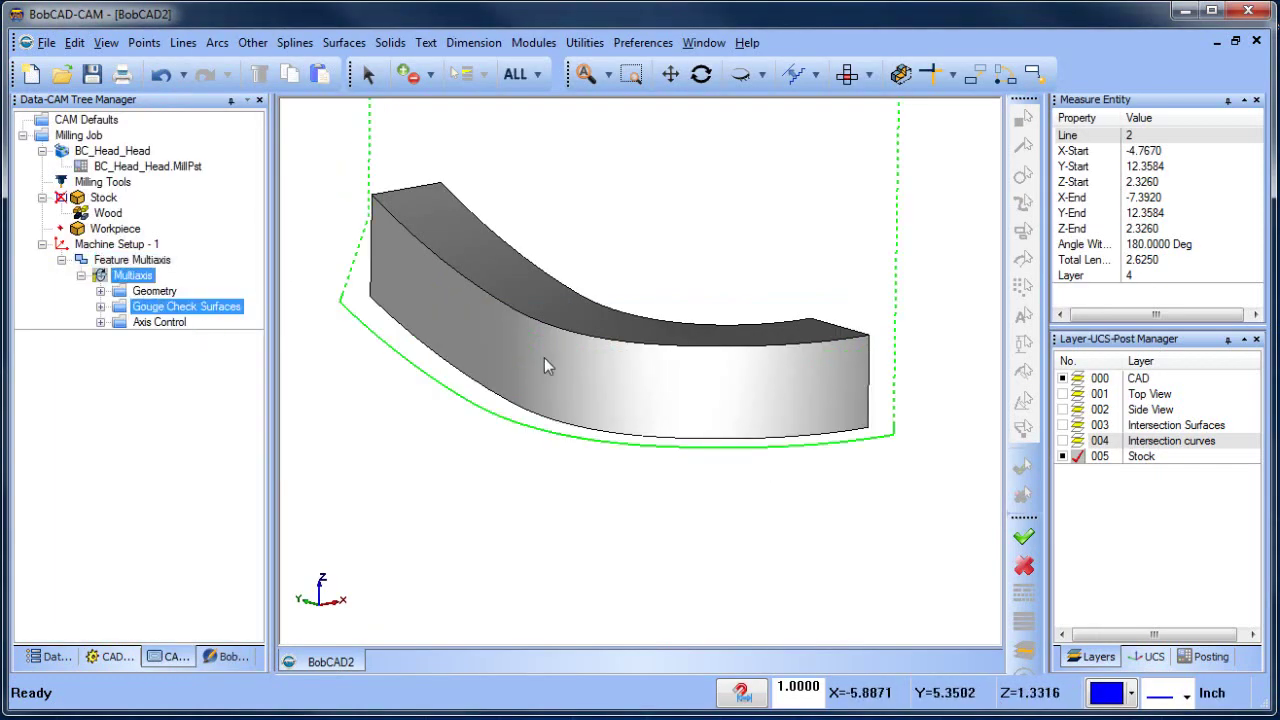
{"action": "middle_click_drag", "start_coordinate": [544, 357], "coordinate": [731, 414]}
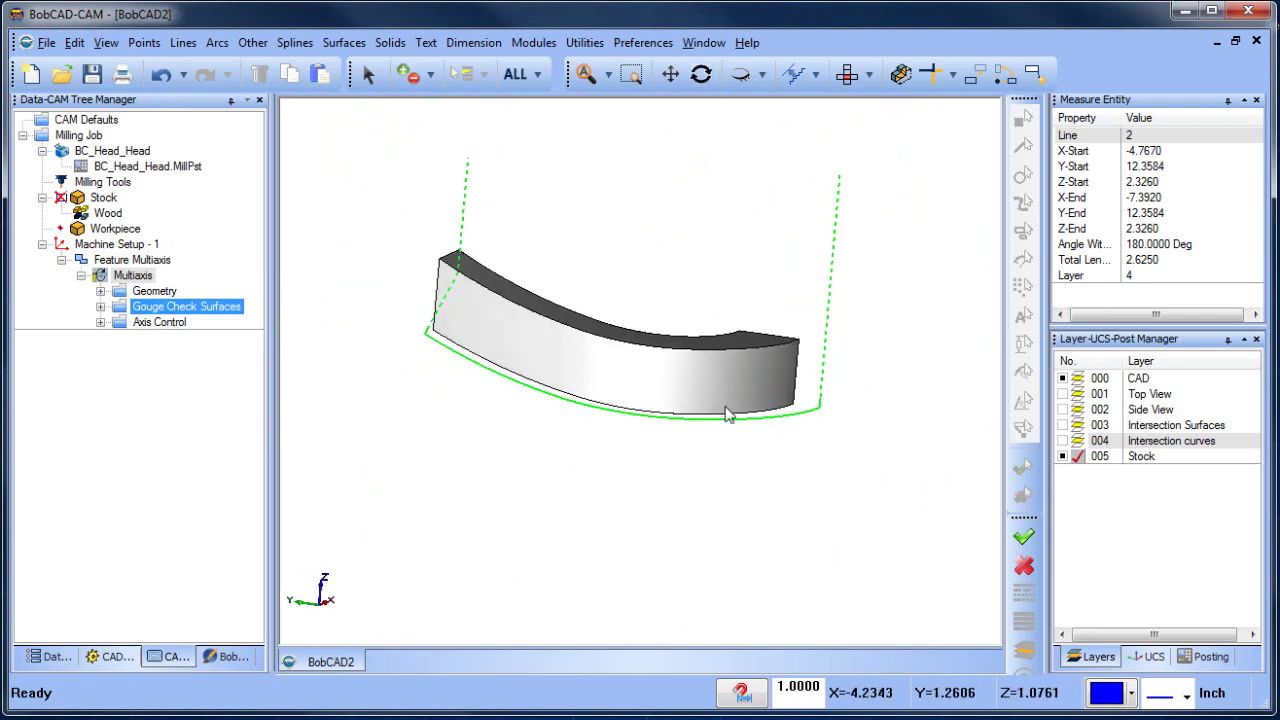
{"action": "left_click", "coordinate": [140, 260]}
{"action": "right_click", "coordinate": [140, 260]}
Turn on Use Lead-In and Use Lead-Out in the Link settings, keeping the default lead-in
{"action": "left_click", "coordinate": [200, 256]}
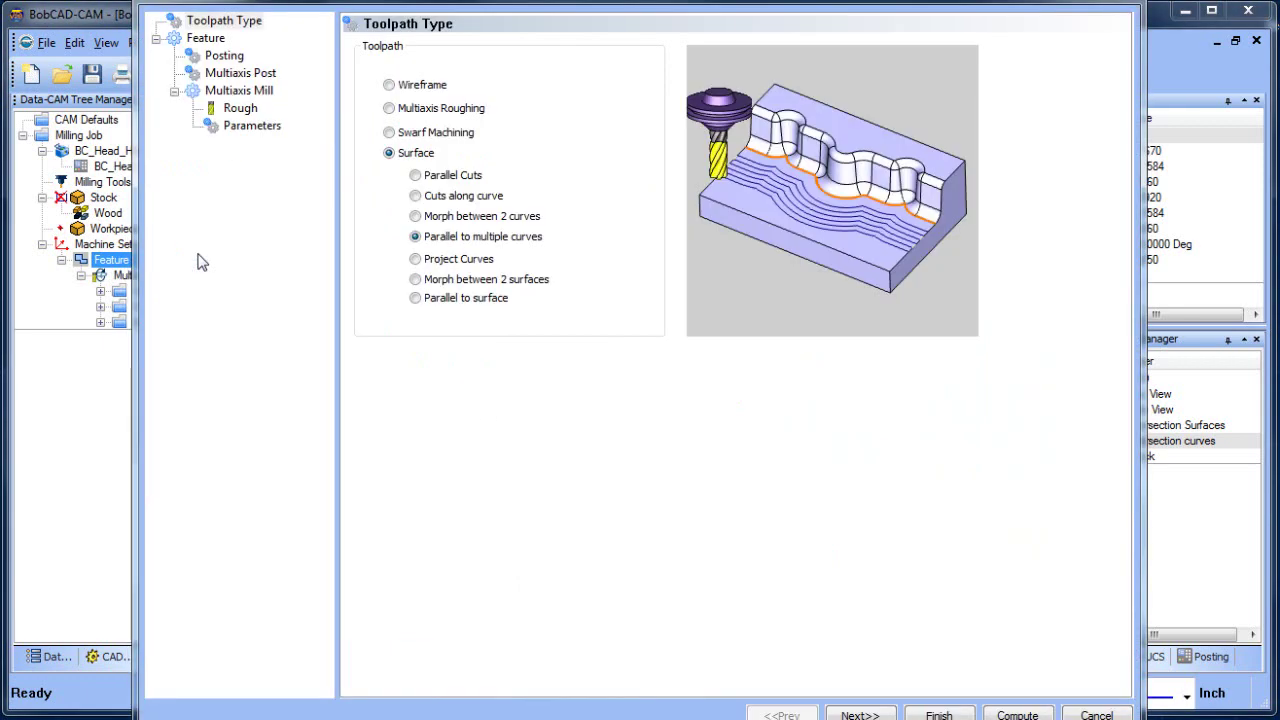
{"action": "left_click", "coordinate": [262, 126]}
{"action": "left_click", "coordinate": [595, 50]}
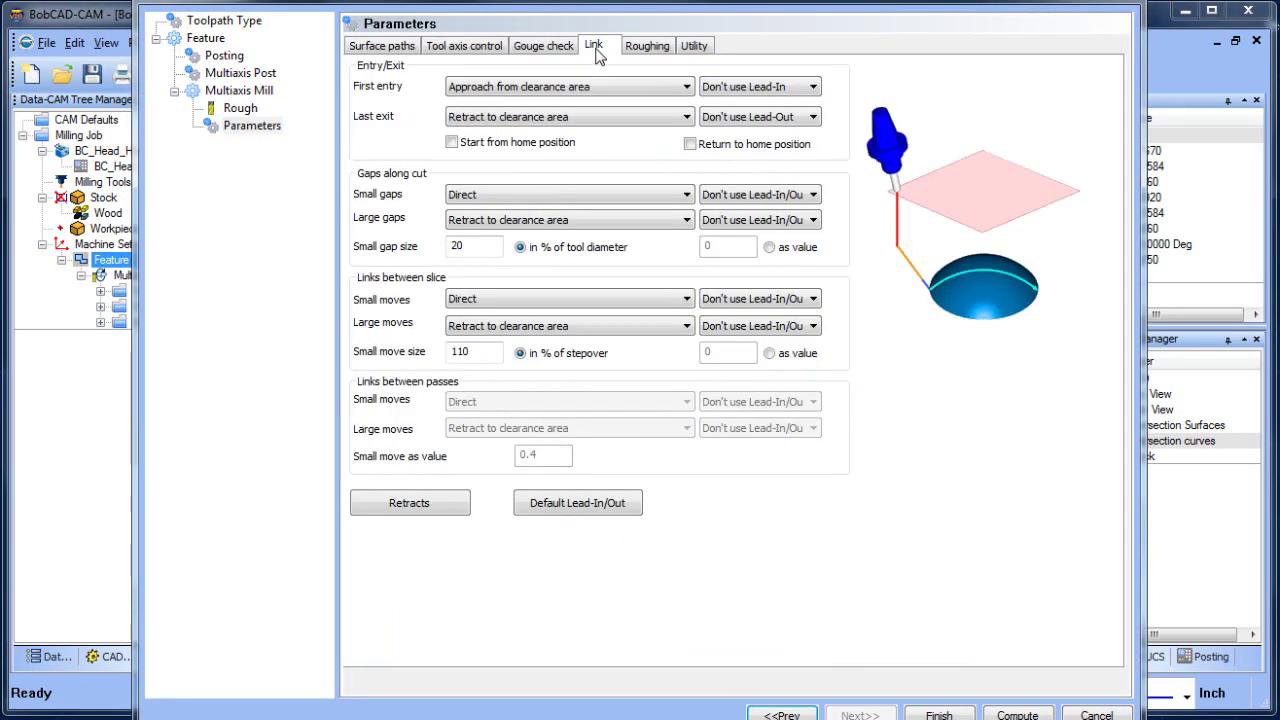
{"action": "left_click", "coordinate": [780, 88]}
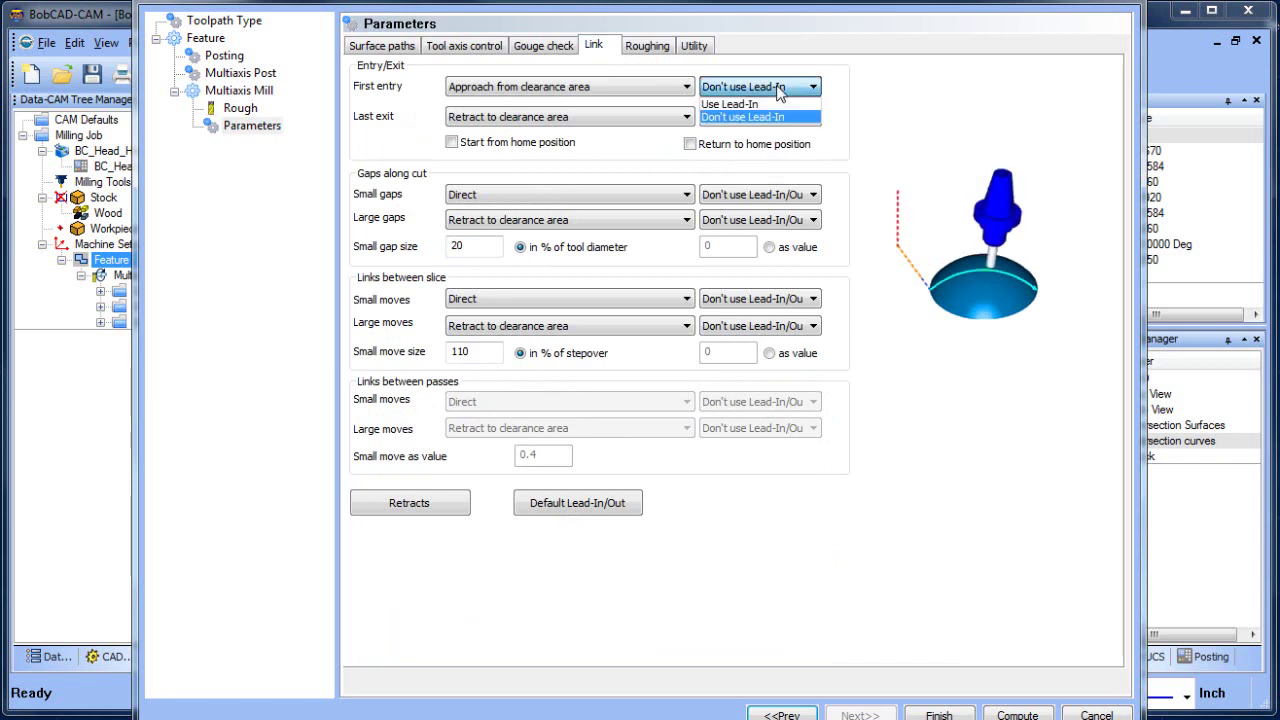
{"action": "left_click", "coordinate": [760, 104]}
{"action": "left_click", "coordinate": [785, 117]}
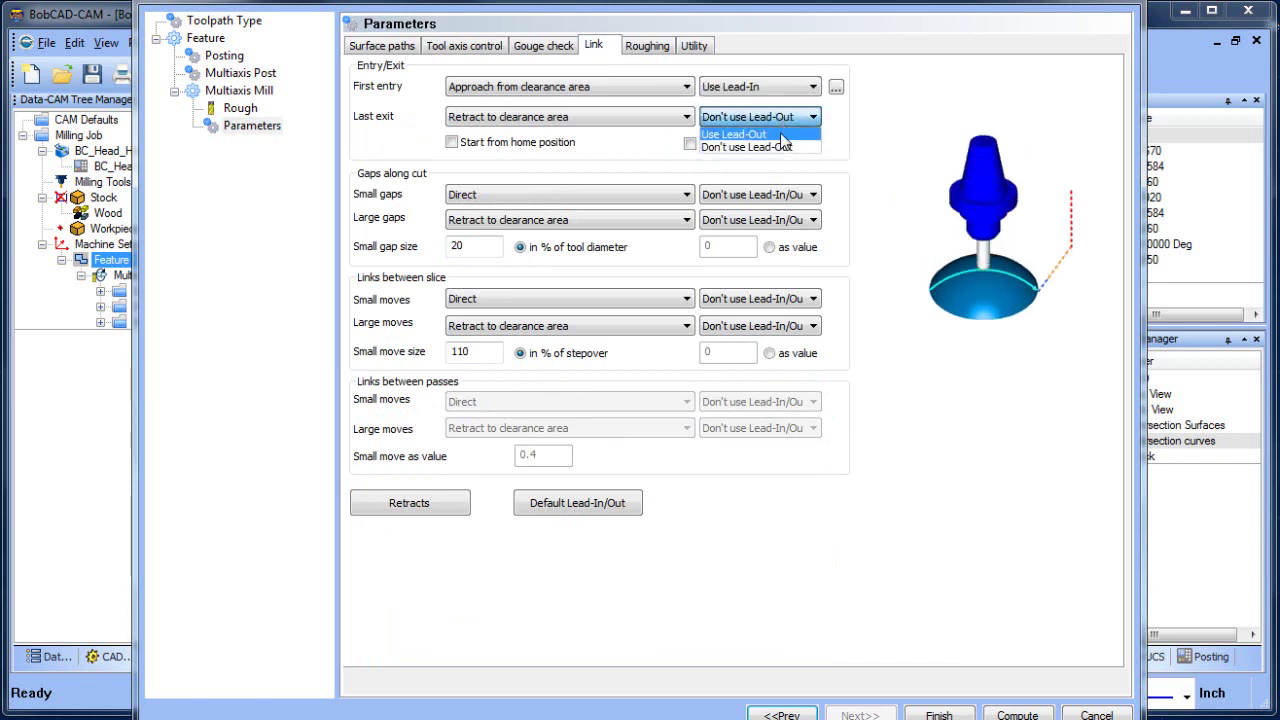
{"action": "left_click", "coordinate": [785, 134]}
{"action": "left_click", "coordinate": [836, 87]}
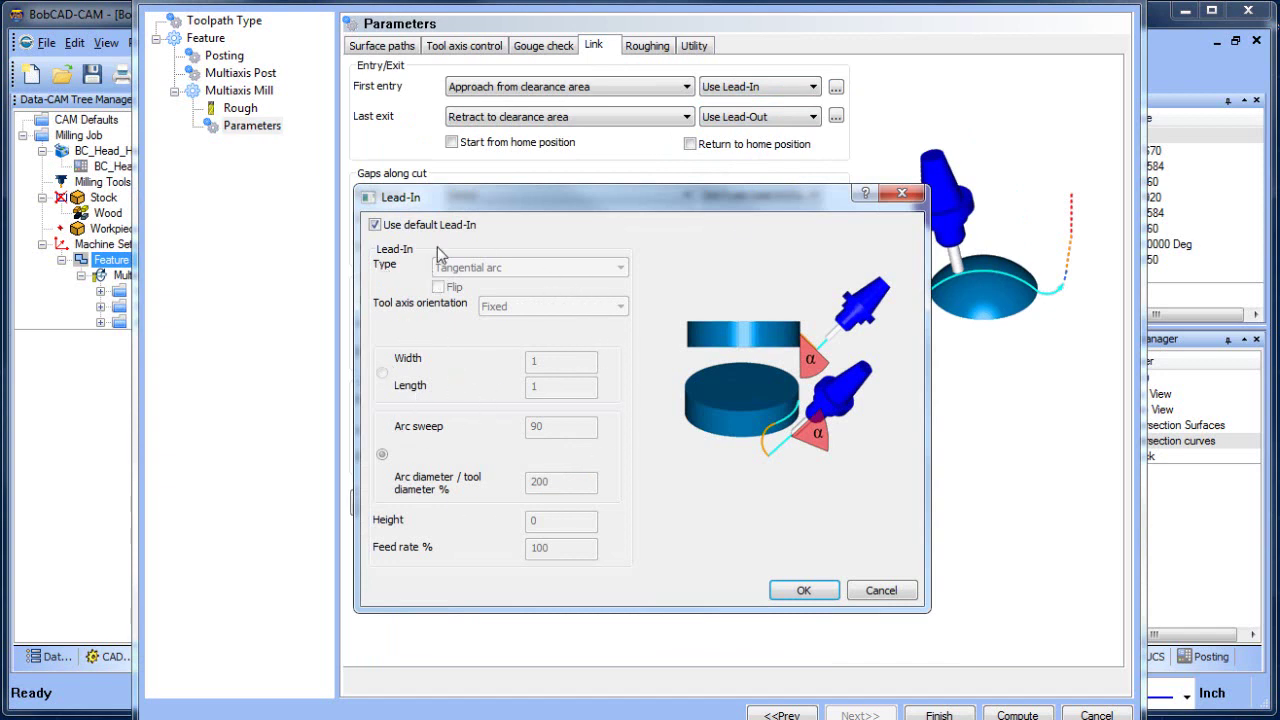
{"action": "left_click", "coordinate": [806, 590]}
Make the lead-out a tangential line of length 3 and recompute the toolpath
{"action": "left_click", "coordinate": [836, 117]}
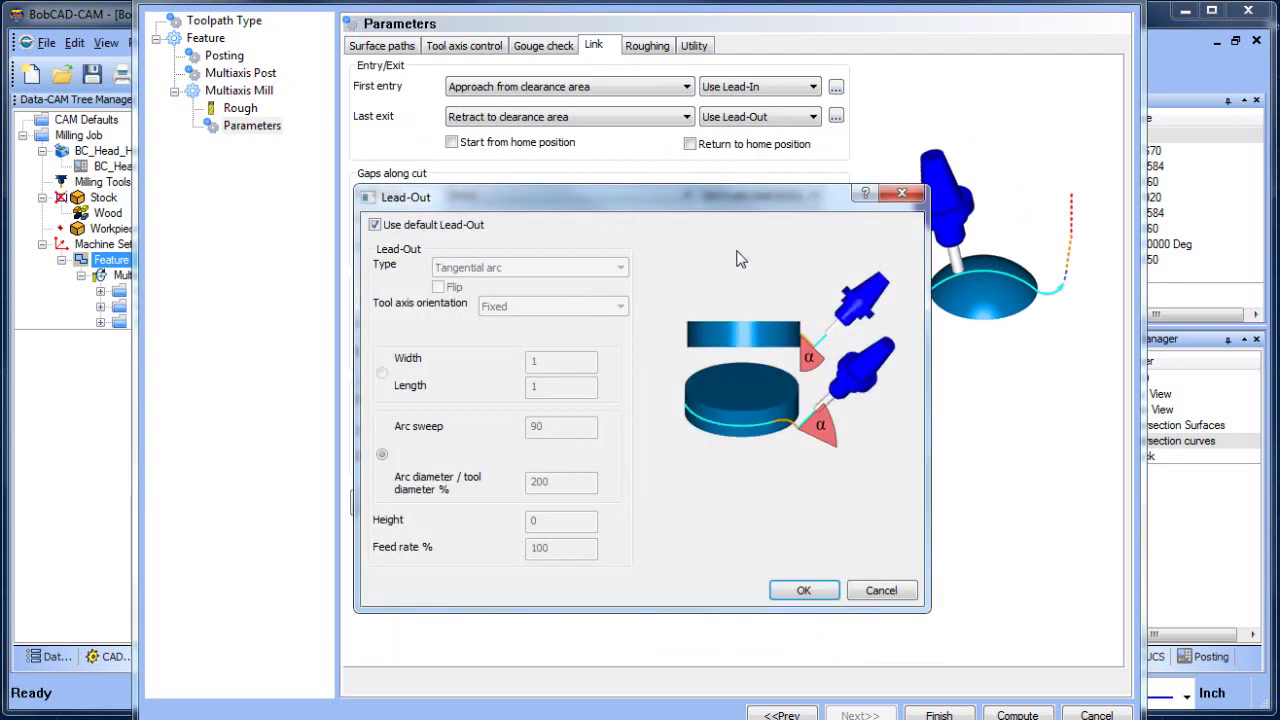
{"action": "left_click", "coordinate": [375, 224]}
{"action": "left_click", "coordinate": [543, 270]}
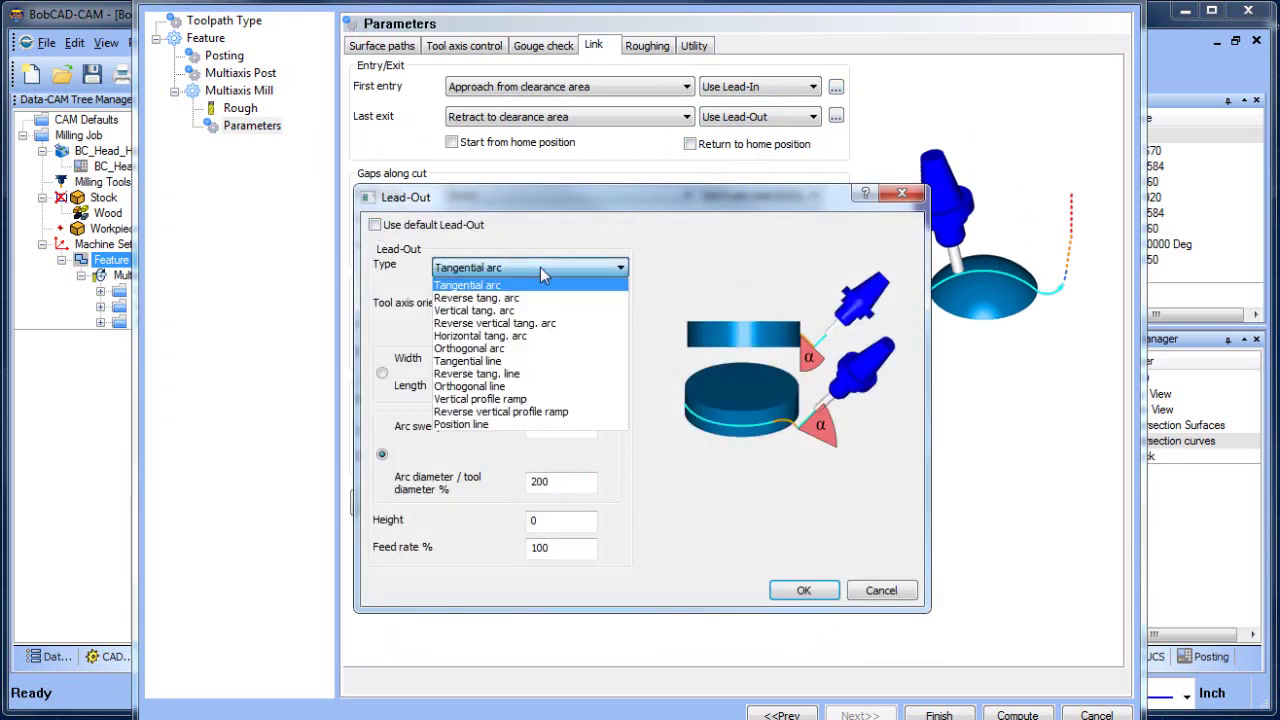
{"action": "left_click", "coordinate": [548, 361]}
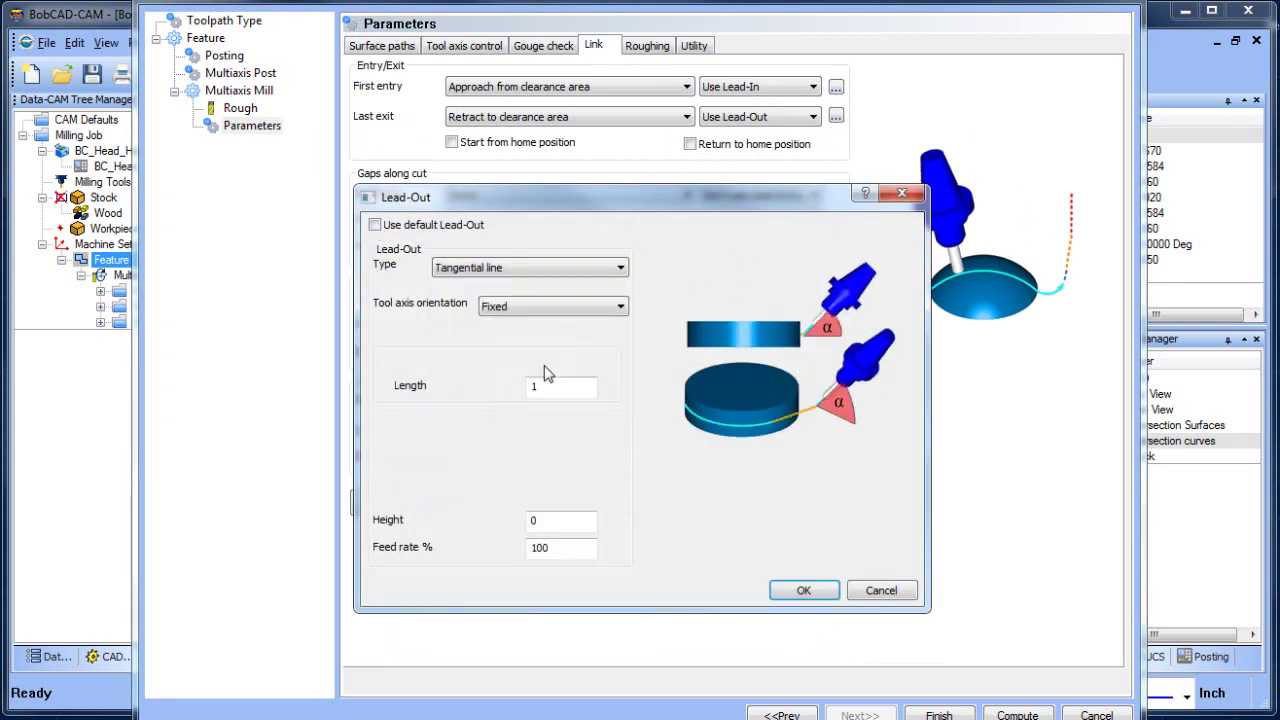
{"action": "left_click", "coordinate": [546, 391]}
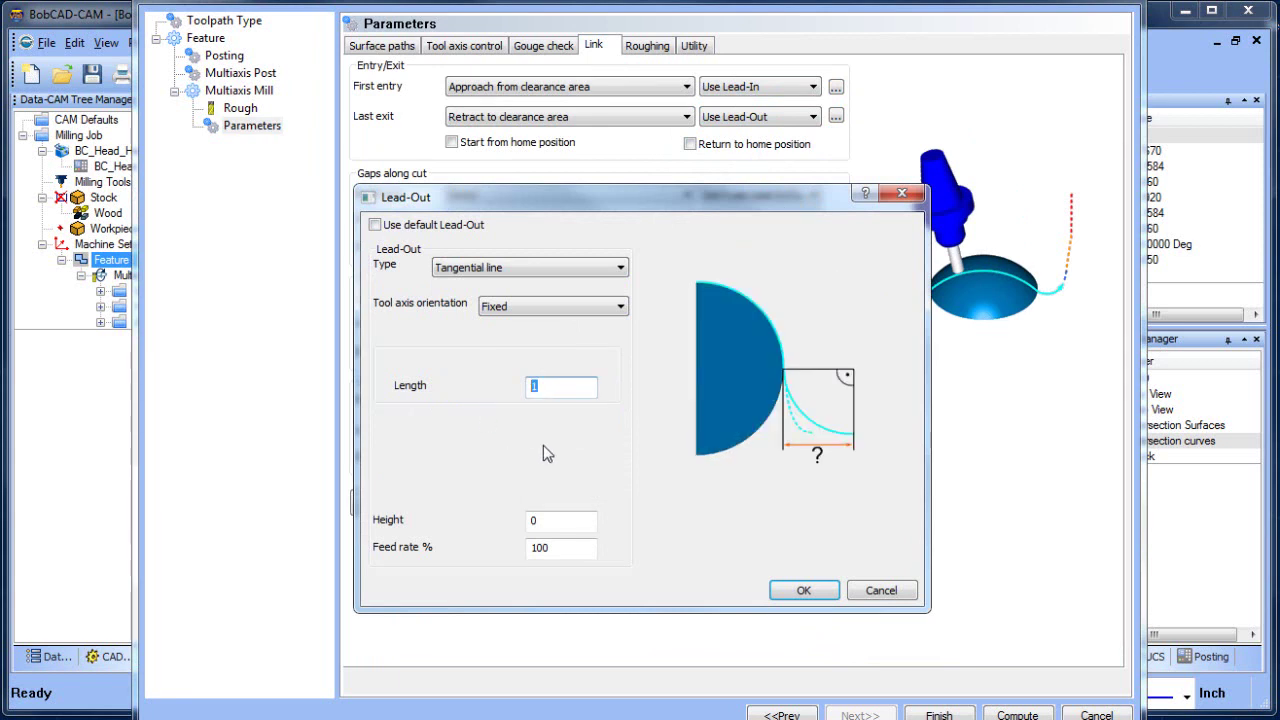
{"action": "type", "text": "3"}
{"action": "left_click", "coordinate": [804, 591]}
{"action": "left_click", "coordinate": [1012, 715]}
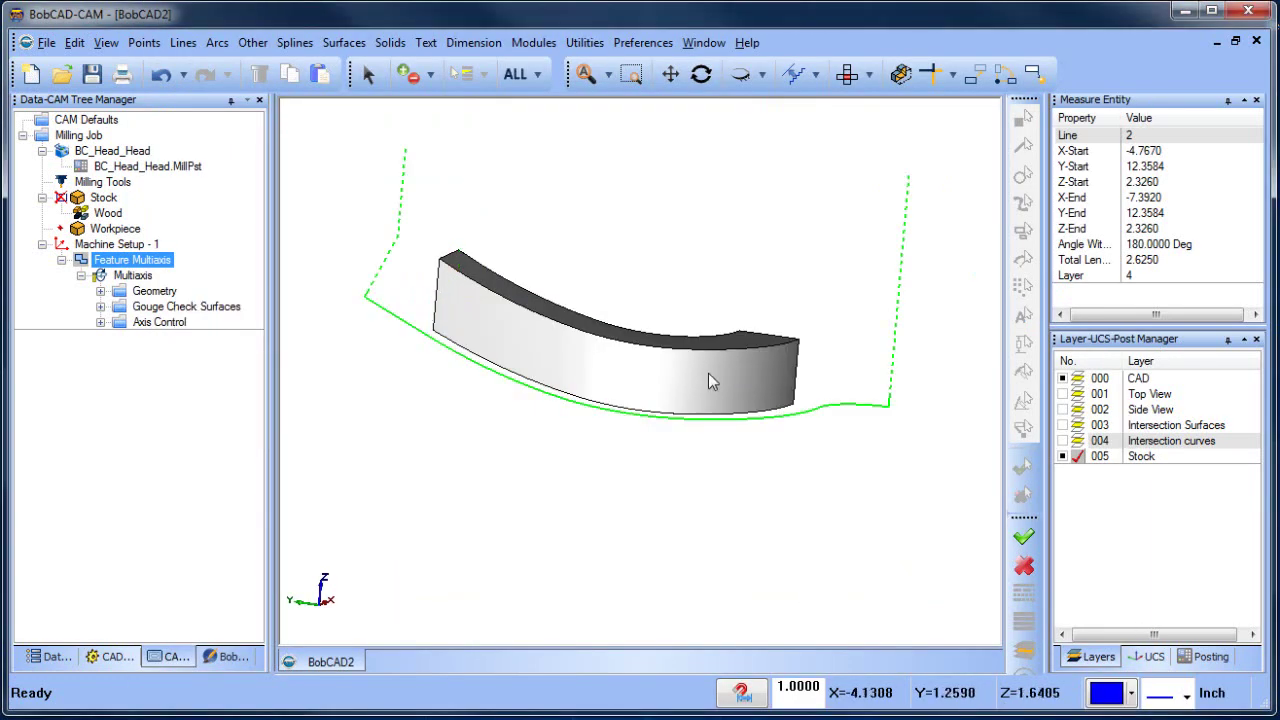
Launch the toolpath simulation from Modules and enlarge the simulation view
{"action": "mouse_move", "coordinate": [688, 385]}
{"action": "left_mouse_down"}
{"action": "mouse_move", "coordinate": [640, 390]}
{"action": "mouse_move", "coordinate": [570, 425]}
{"action": "mouse_move", "coordinate": [540, 413]}
{"action": "mouse_move", "coordinate": [651, 380]}
{"action": "mouse_move", "coordinate": [740, 380]}
{"action": "mouse_move", "coordinate": [694, 391]}
{"action": "mouse_move", "coordinate": [700, 434]}
{"action": "mouse_move", "coordinate": [684, 386]}
{"action": "left_mouse_up"}
{"action": "key", "text": "Escape"}
{"action": "left_click", "coordinate": [533, 42]}
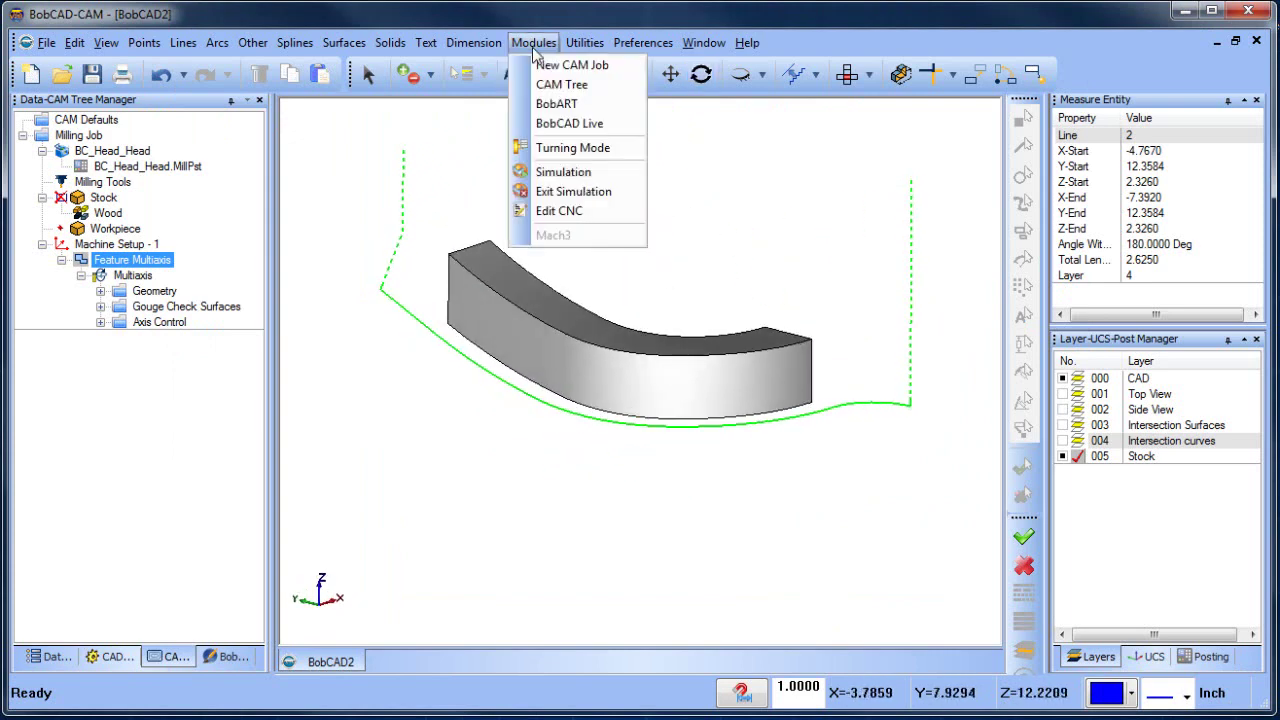
{"action": "left_click", "coordinate": [563, 172]}
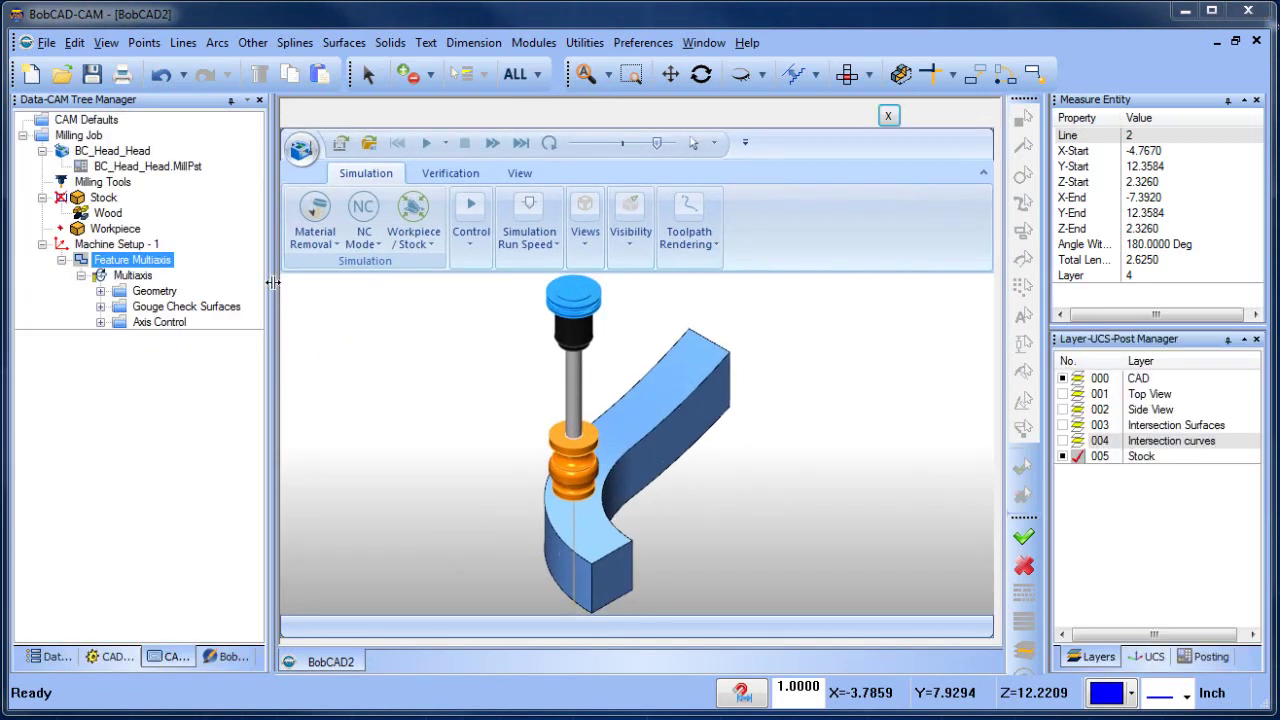
{"action": "left_click_drag", "start_coordinate": [272, 283], "coordinate": [171, 286]}
{"action": "left_click_drag", "start_coordinate": [1046, 288], "coordinate": [1142, 288]}
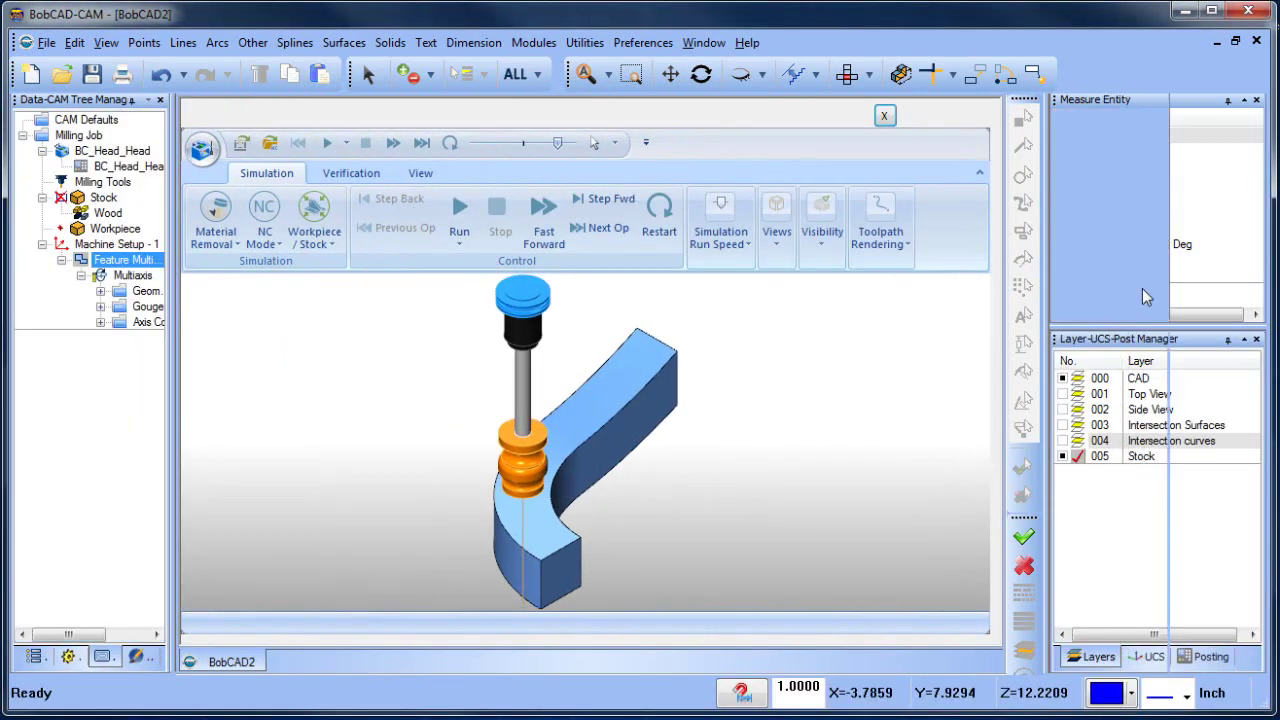
Hide the stock in the simulation's visibility settings
{"action": "left_click", "coordinate": [906, 256]}
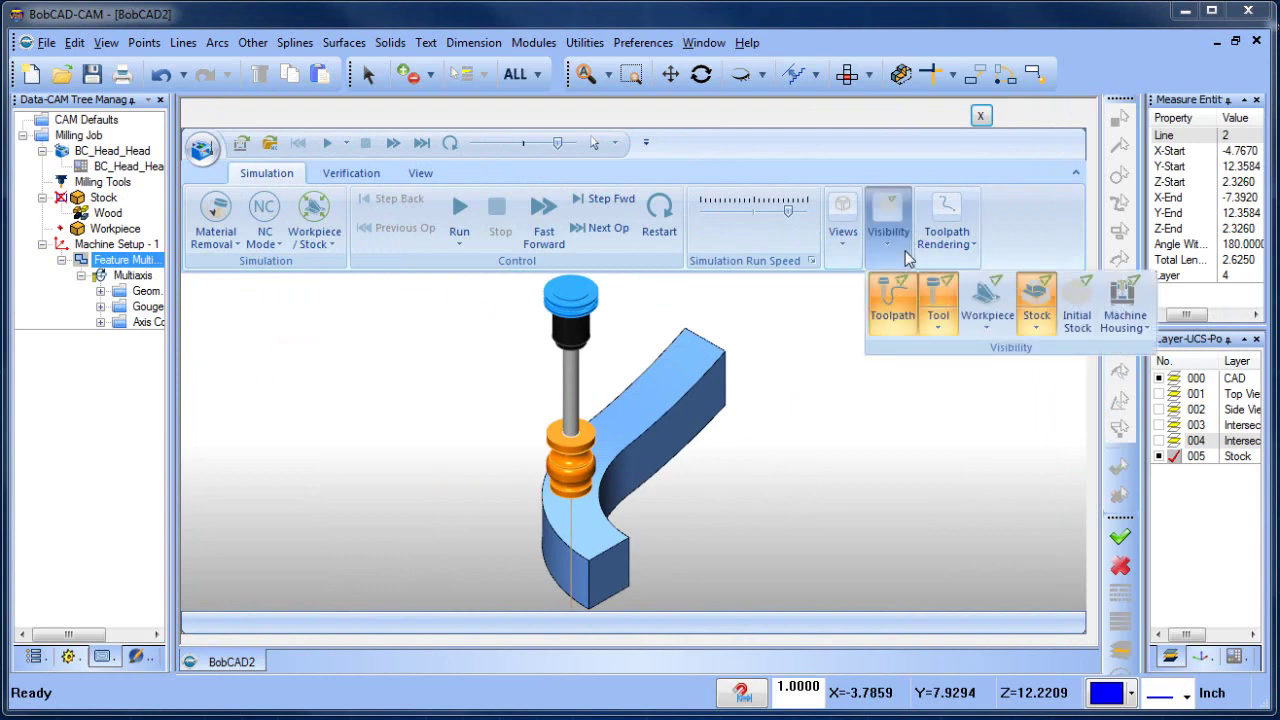
{"action": "left_click", "coordinate": [996, 327]}
{"action": "left_click", "coordinate": [1037, 328]}
{"action": "left_click", "coordinate": [1065, 389]}
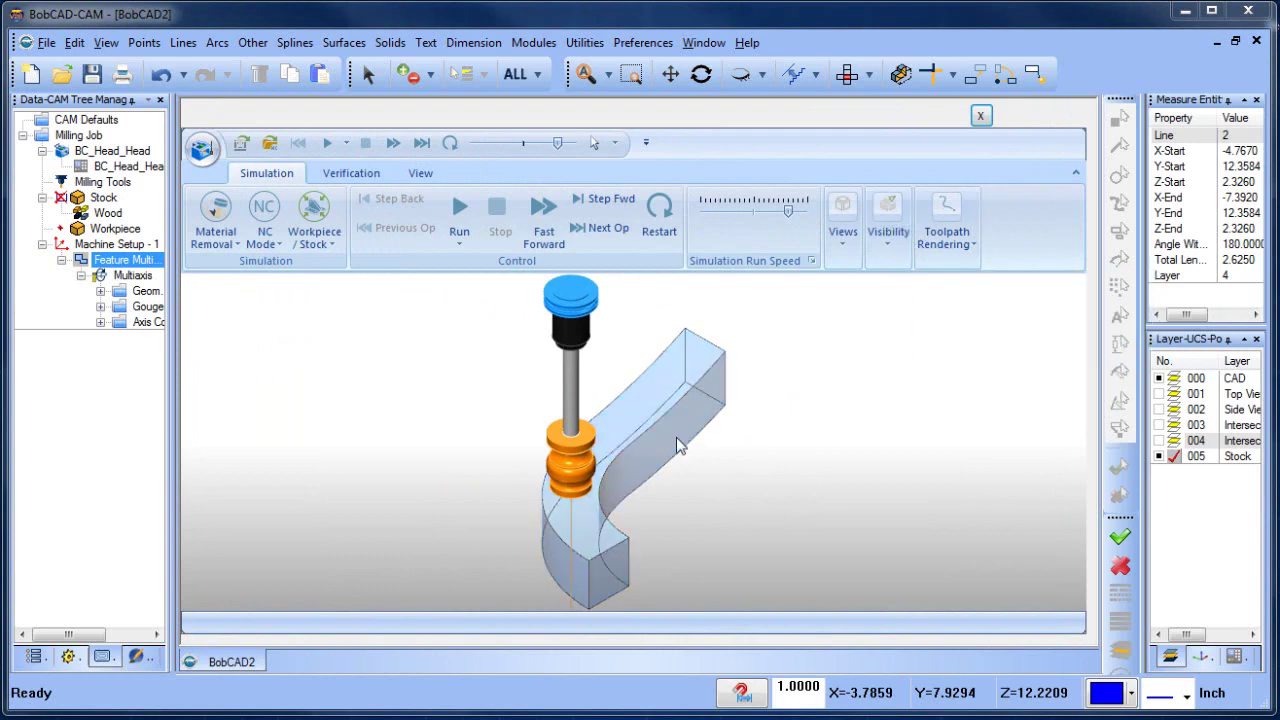
{"action": "scroll", "coordinate": [700, 442], "scroll_direction": "down", "scroll_amount": 2}
{"action": "scroll", "coordinate": [626, 446], "scroll_direction": "down", "scroll_amount": 1}
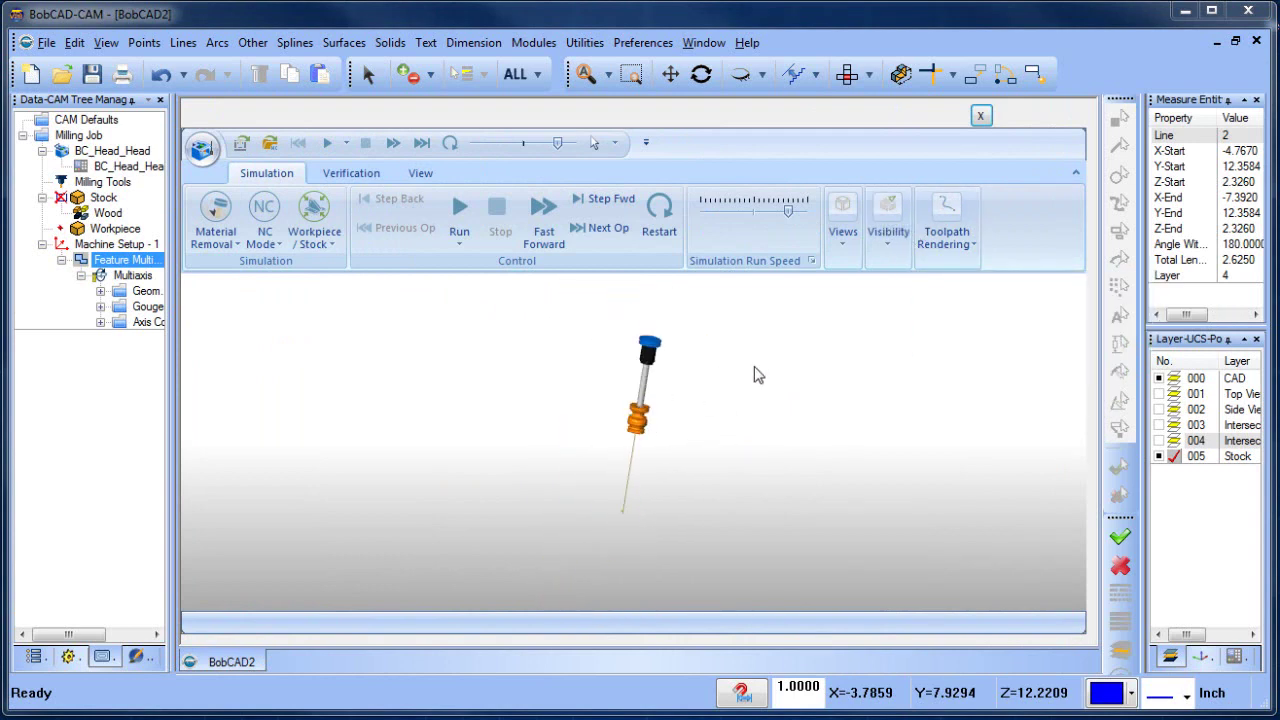
Set toolpath rendering to show the whole operation (All Op)
{"action": "left_click", "coordinate": [891, 248]}
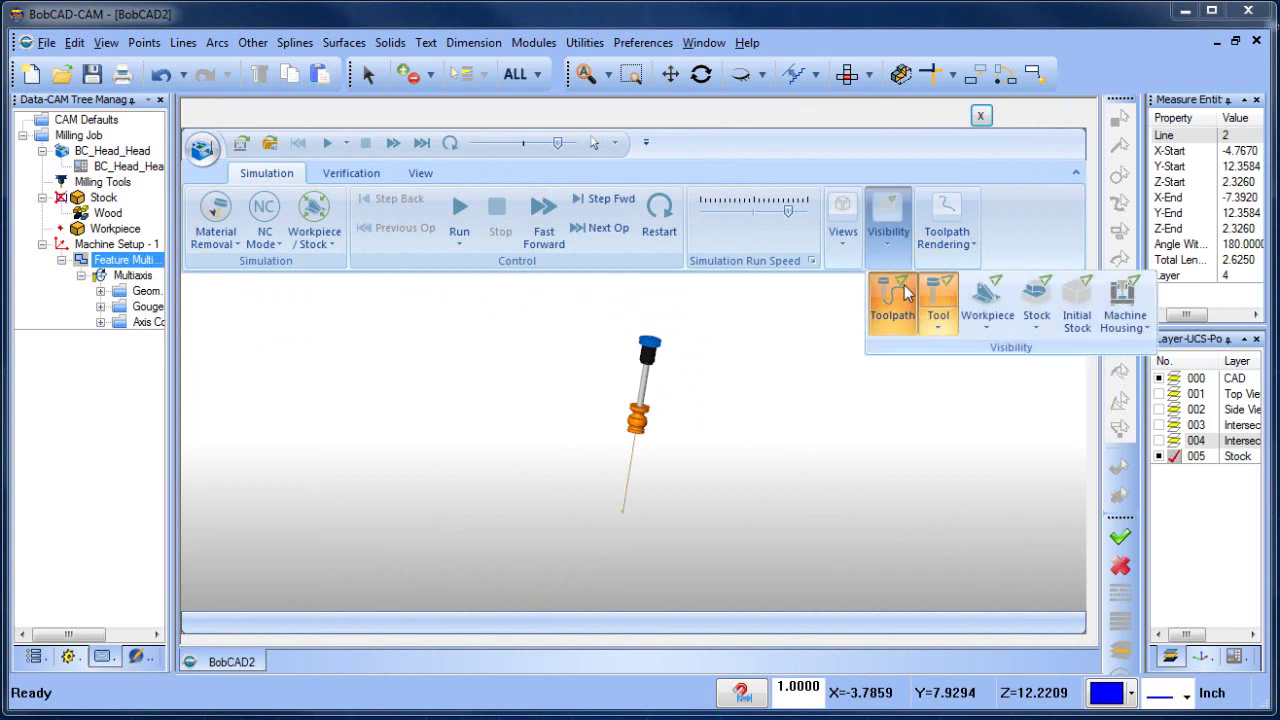
{"action": "left_click", "coordinate": [947, 248]}
{"action": "left_click", "coordinate": [954, 303]}
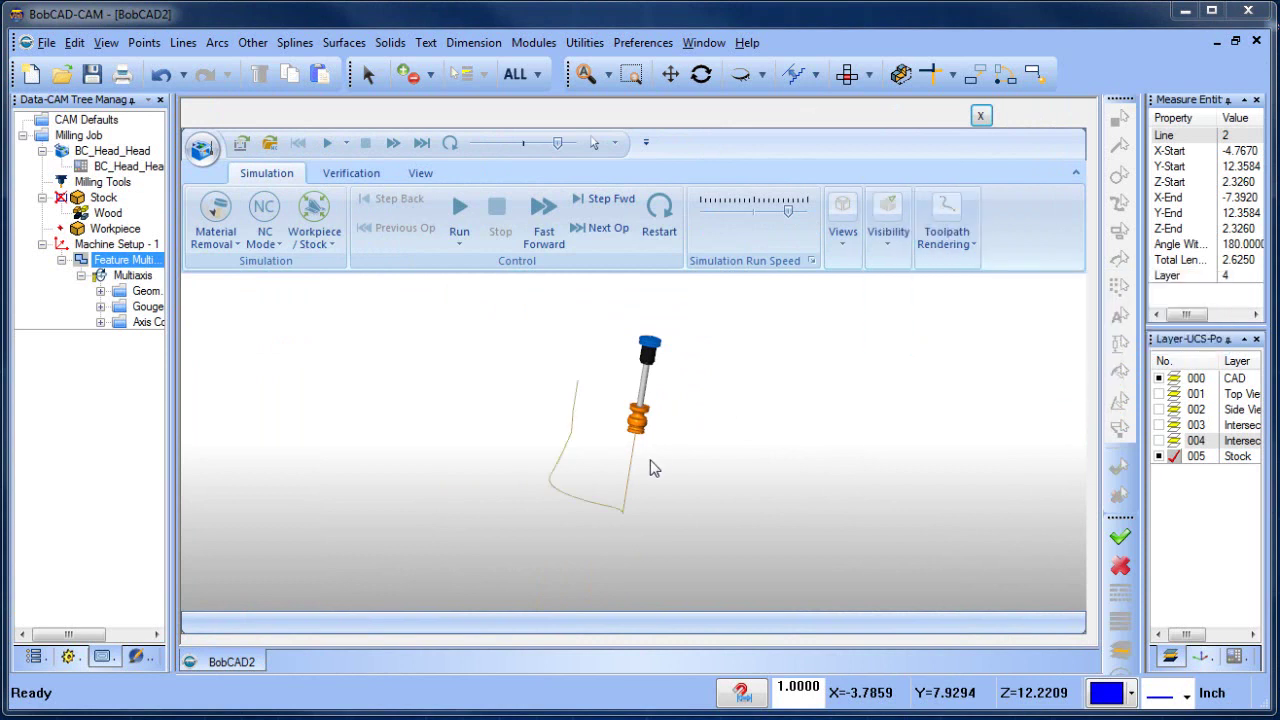
{"action": "scroll", "coordinate": [641, 470], "scroll_direction": "up", "scroll_amount": 1}
{"action": "scroll", "coordinate": [635, 455], "scroll_direction": "up", "scroll_amount": 1}
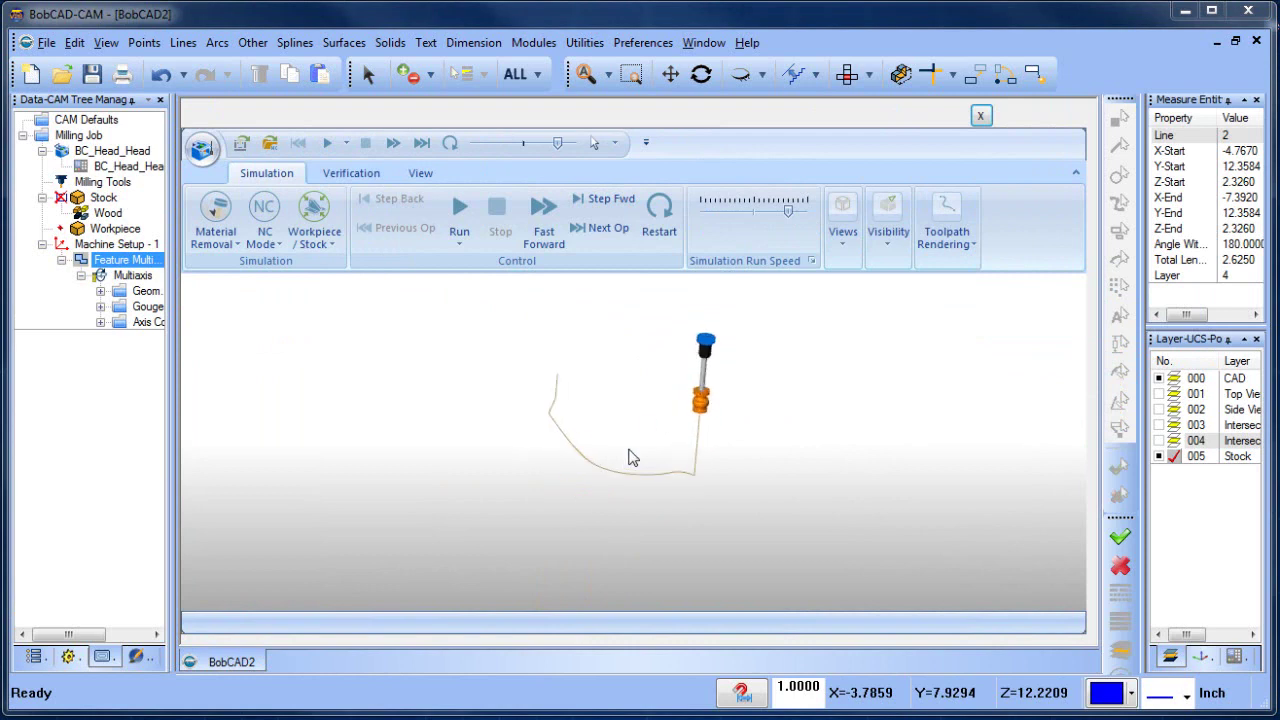
{"action": "left_click", "coordinate": [889, 232]}
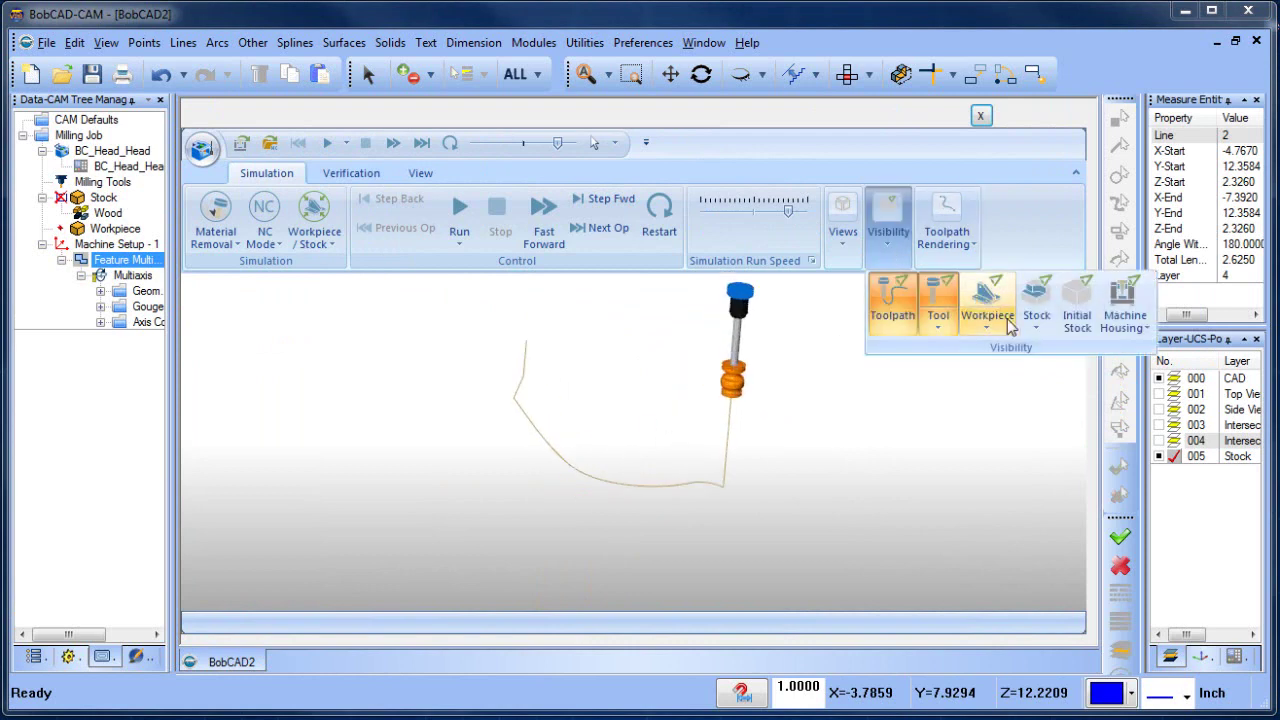
{"action": "left_click", "coordinate": [946, 228]}
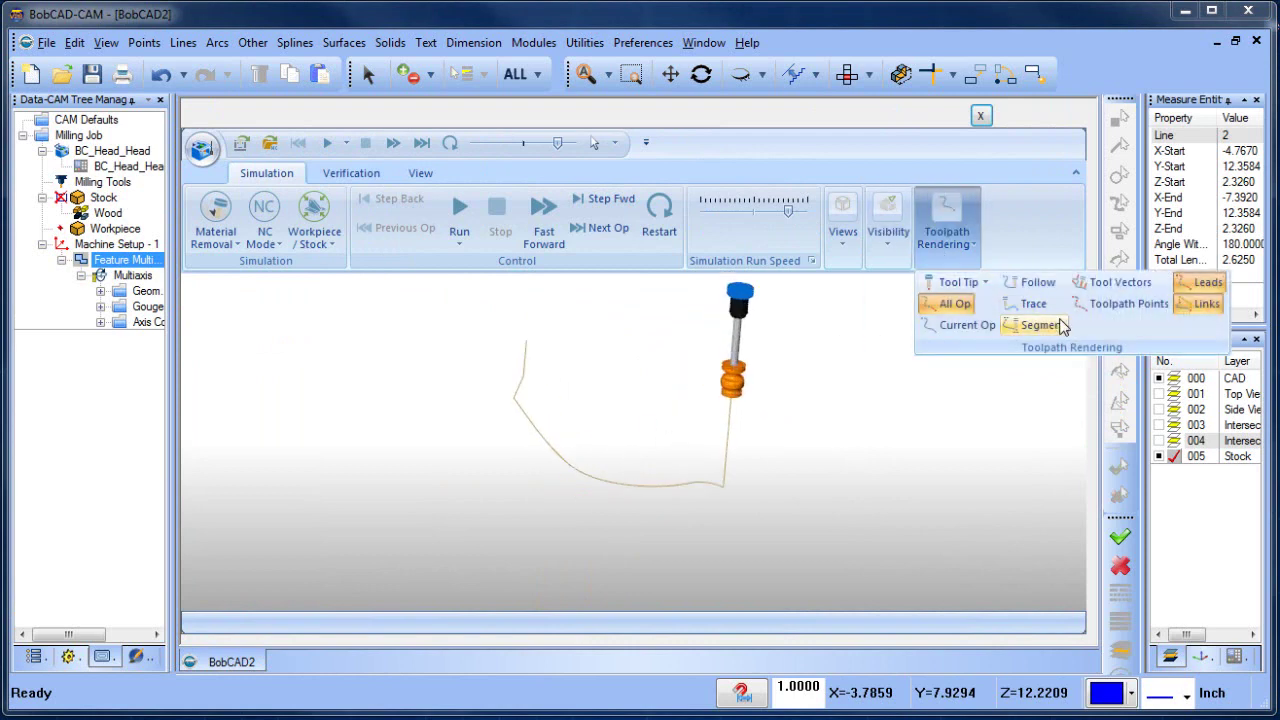
{"action": "left_click", "coordinate": [1118, 283]}
{"action": "middle_click_drag", "start_coordinate": [607, 488], "coordinate": [692, 497]}
{"action": "scroll", "coordinate": [697, 491], "scroll_direction": "up", "scroll_amount": 6}
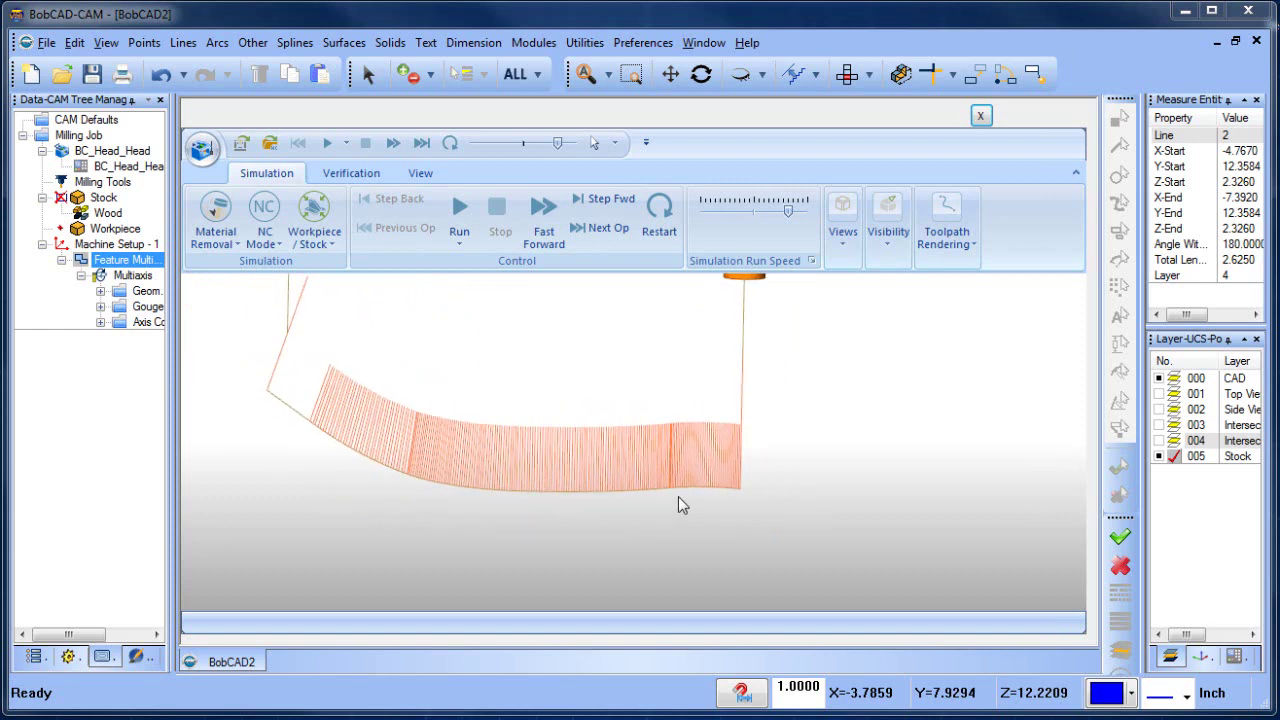
{"action": "left_click", "coordinate": [890, 240]}
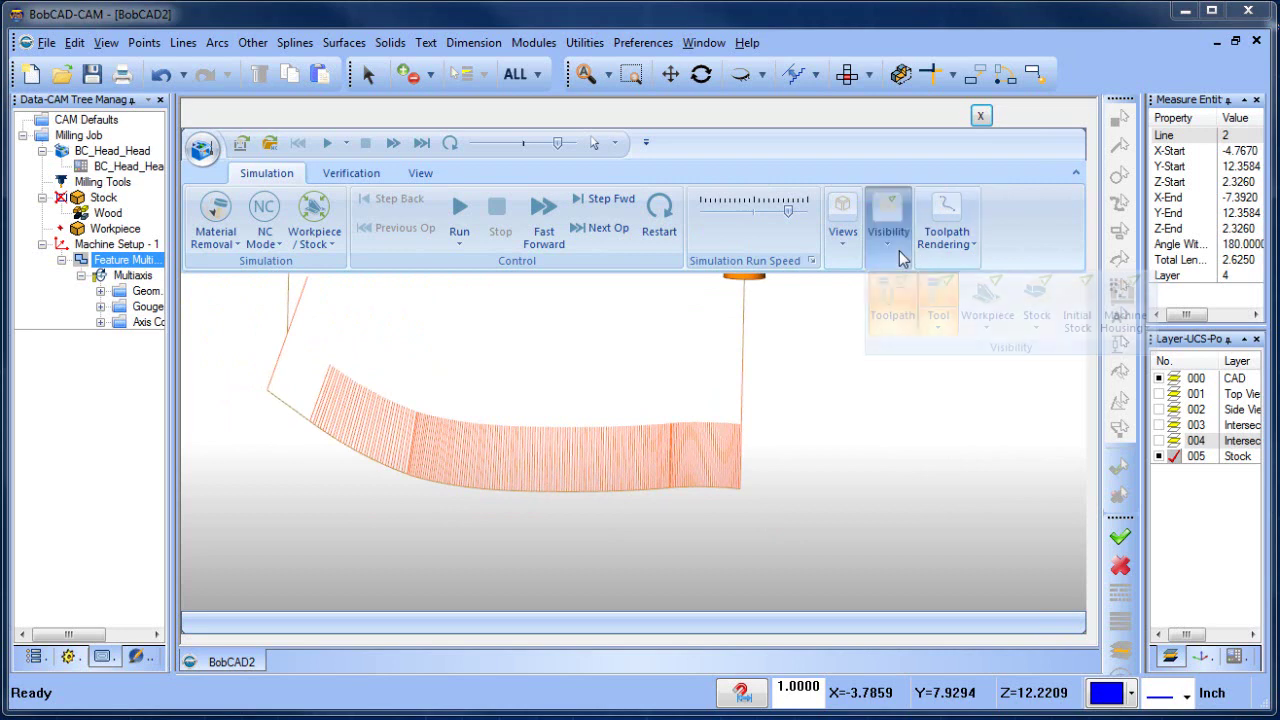
{"action": "left_click", "coordinate": [952, 245]}
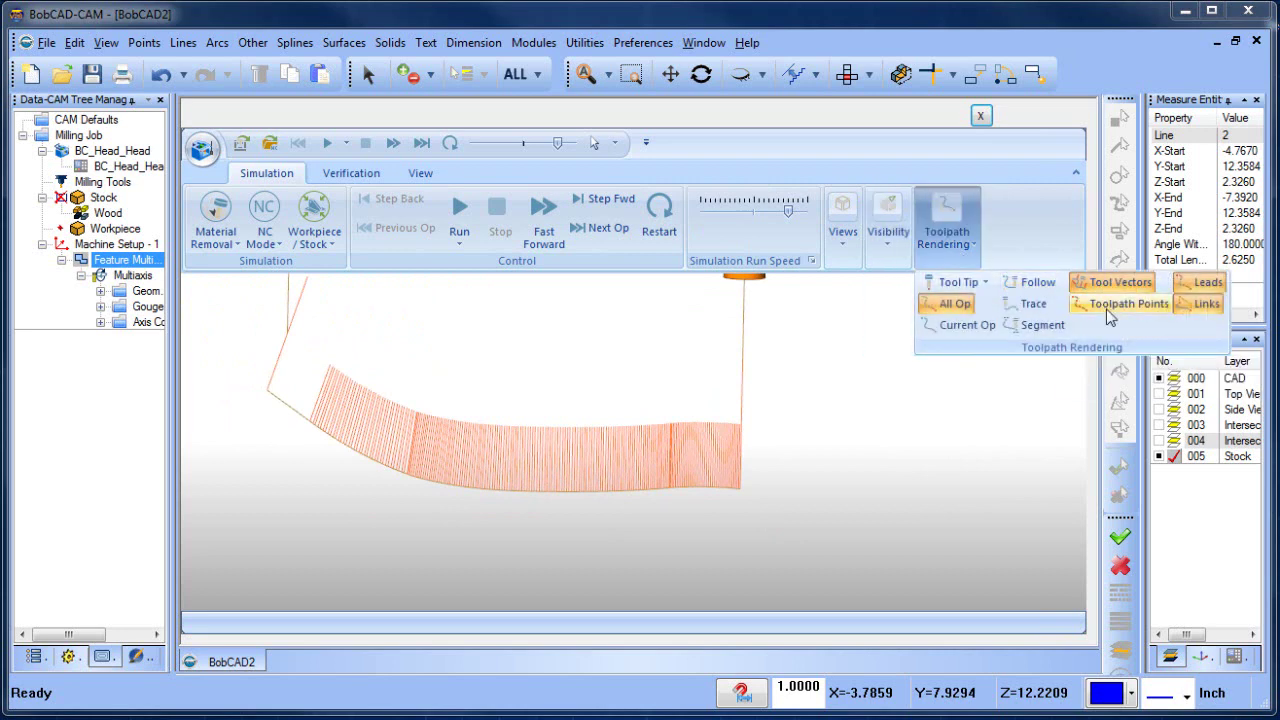
{"action": "left_click", "coordinate": [1106, 309]}
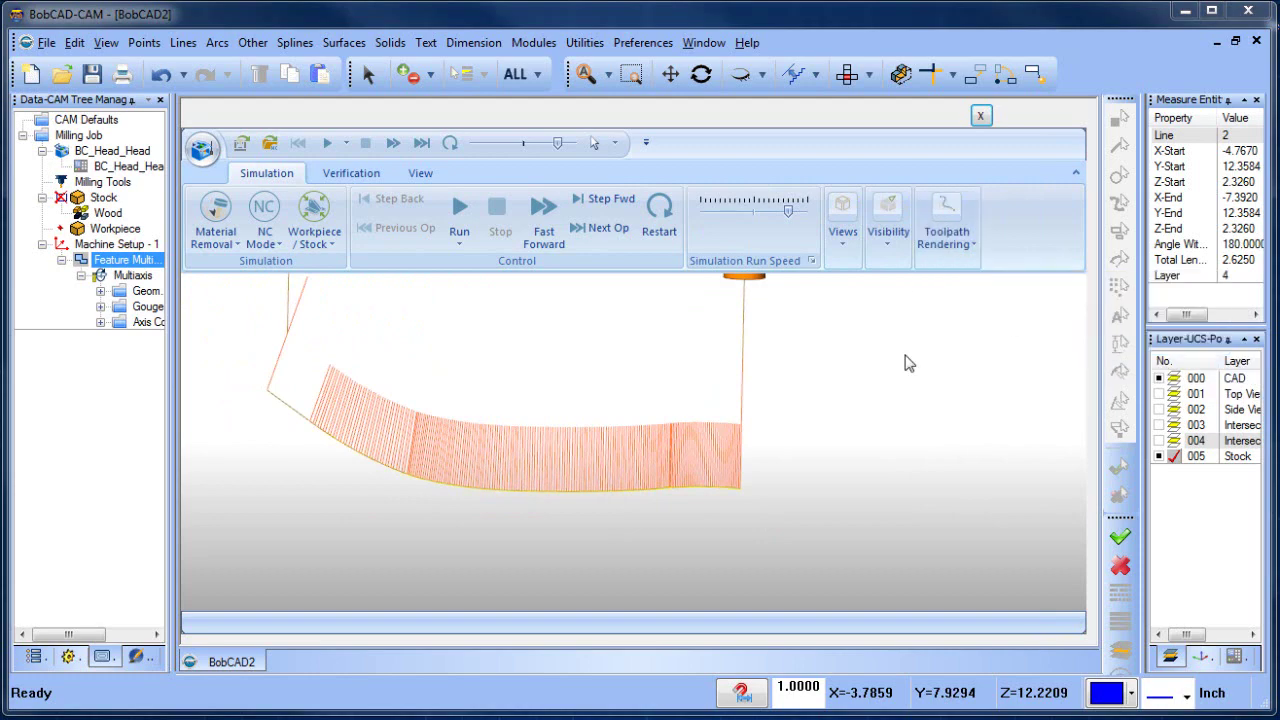
{"action": "scroll", "coordinate": [624, 508], "scroll_direction": "up", "scroll_amount": 5}
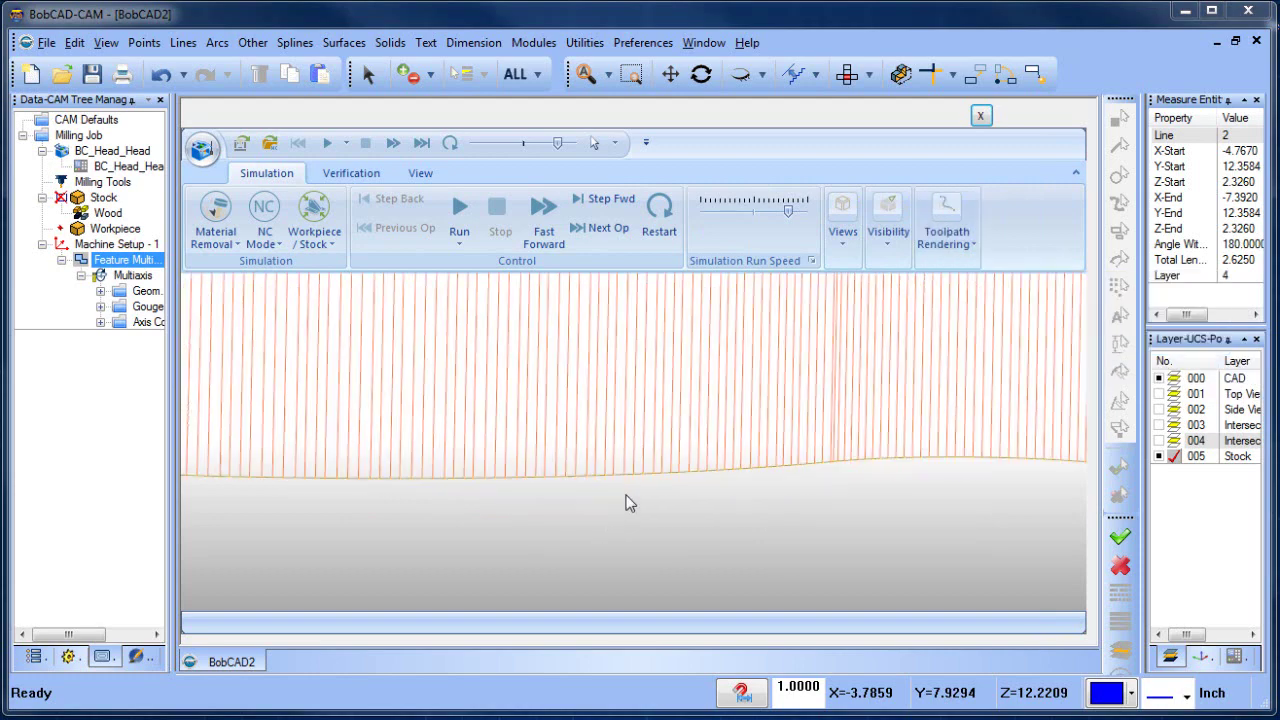
{"action": "scroll", "coordinate": [610, 510], "scroll_direction": "down", "scroll_amount": 3}
{"action": "middle_click_drag", "start_coordinate": [594, 562], "coordinate": [811, 460]}
{"action": "scroll", "coordinate": [630, 470], "scroll_direction": "down", "scroll_amount": 3}
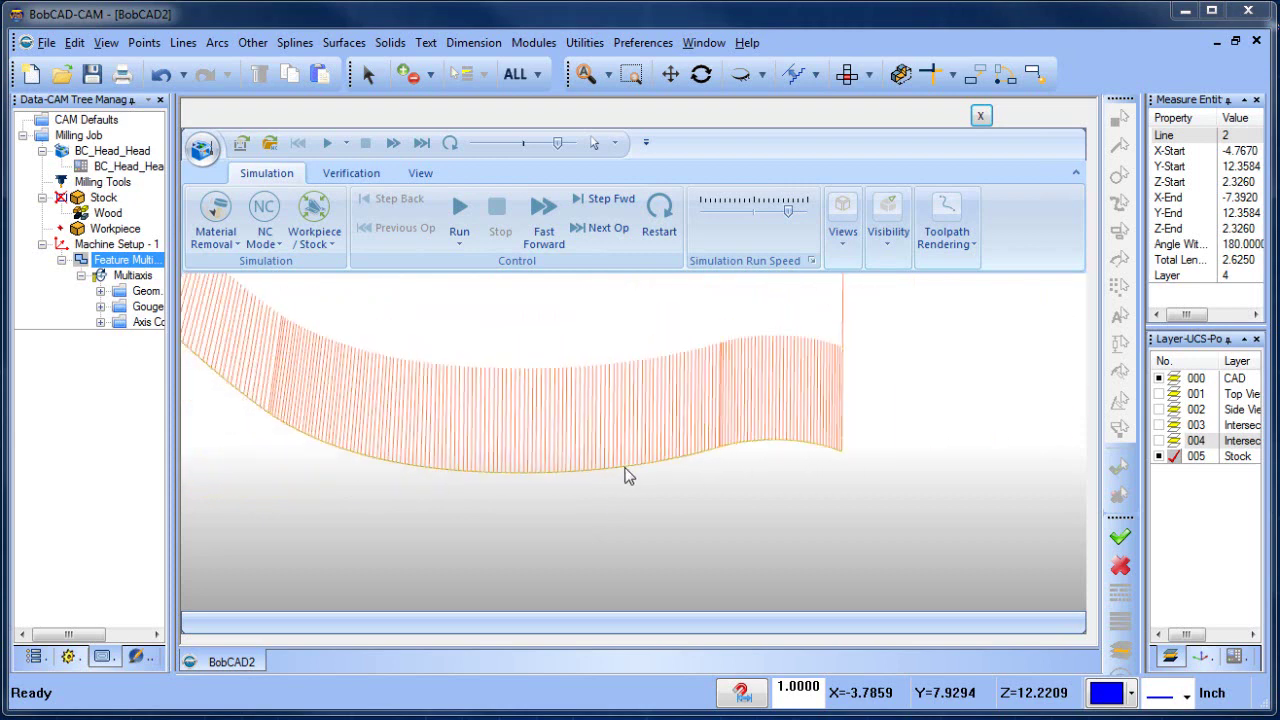
{"action": "middle_click_drag", "start_coordinate": [380, 410], "coordinate": [640, 466]}
{"action": "left_click", "coordinate": [946, 235]}
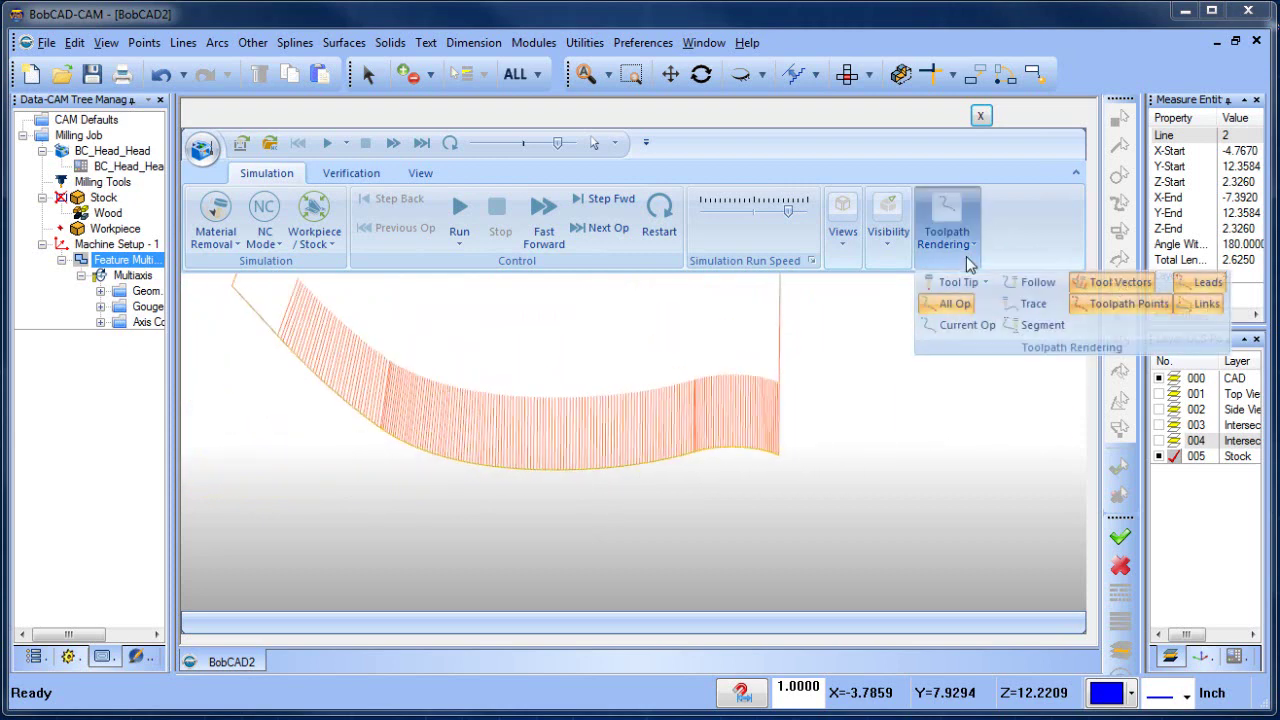
{"action": "left_click", "coordinate": [1120, 303]}
{"action": "left_click", "coordinate": [965, 240]}
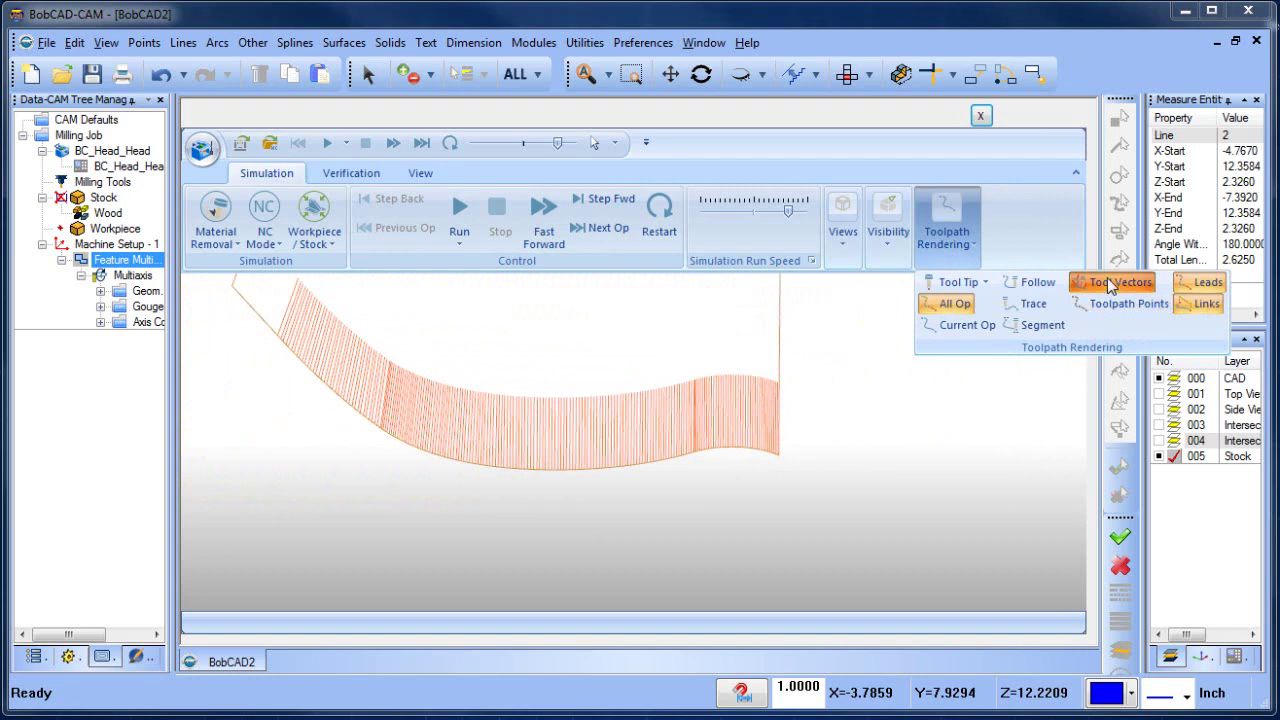
{"action": "left_click", "coordinate": [1112, 285]}
{"action": "middle_click_drag", "start_coordinate": [817, 456], "coordinate": [706, 354]}
Play the toolpath simulation, tilting the view slightly and replaying it
{"action": "left_click", "coordinate": [478, 226]}
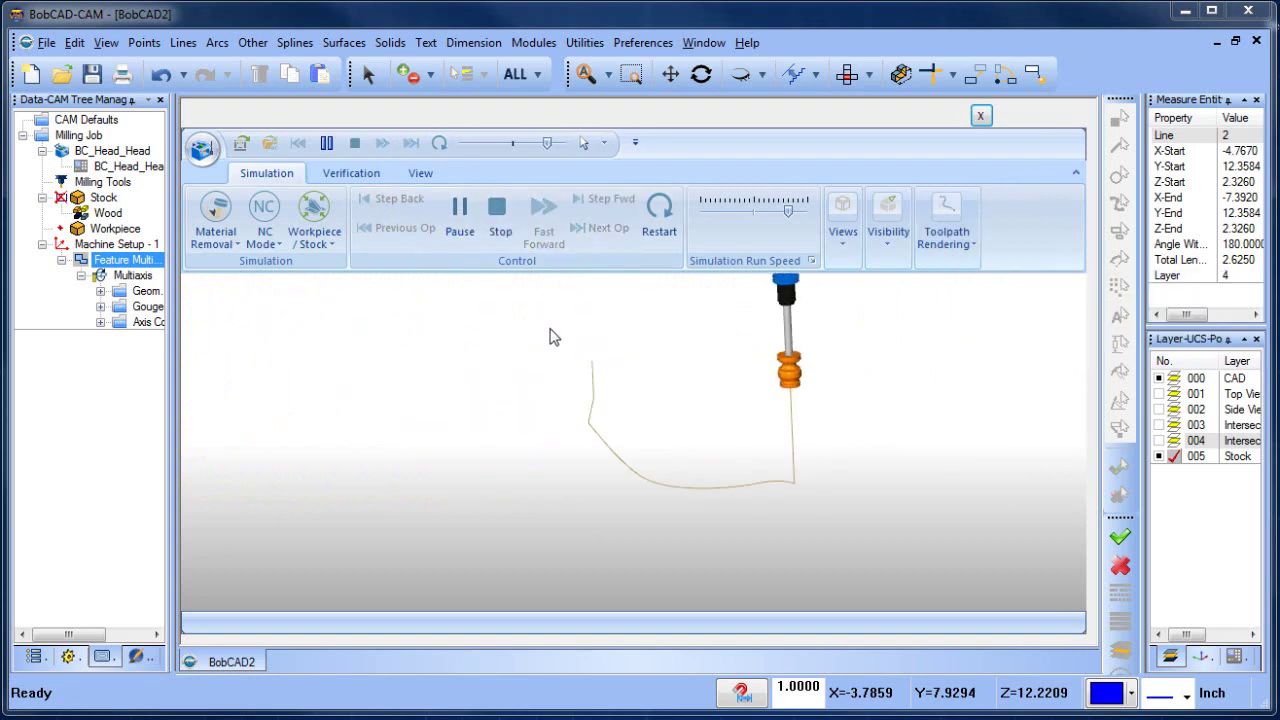
{"action": "middle_click_drag", "start_coordinate": [617, 465], "coordinate": [605, 430]}
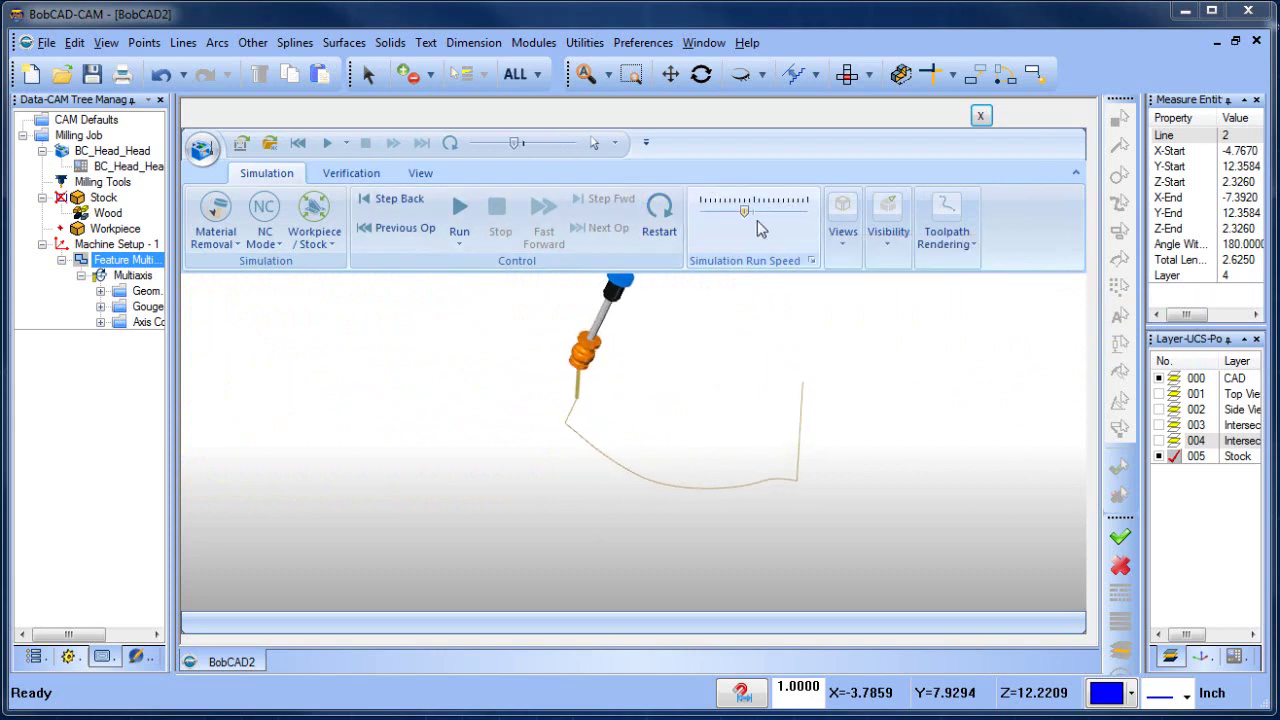
{"action": "left_click", "coordinate": [459, 210]}
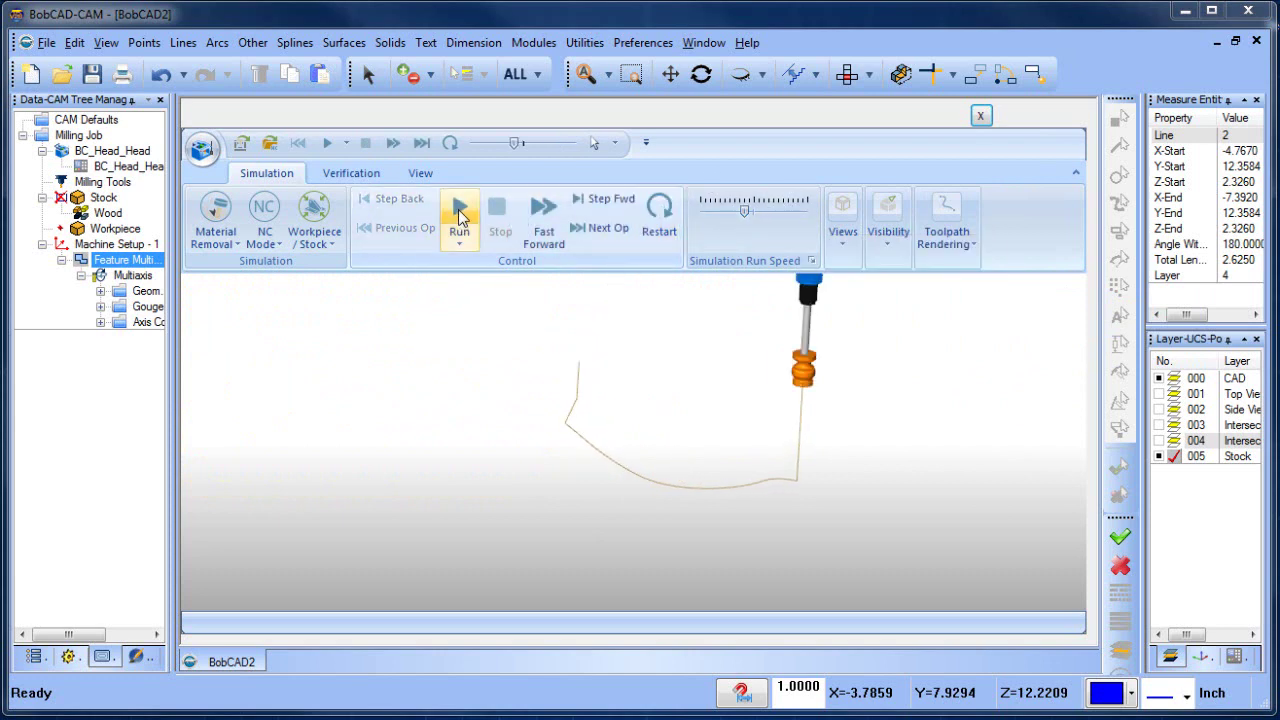
{"action": "left_click", "coordinate": [460, 212]}
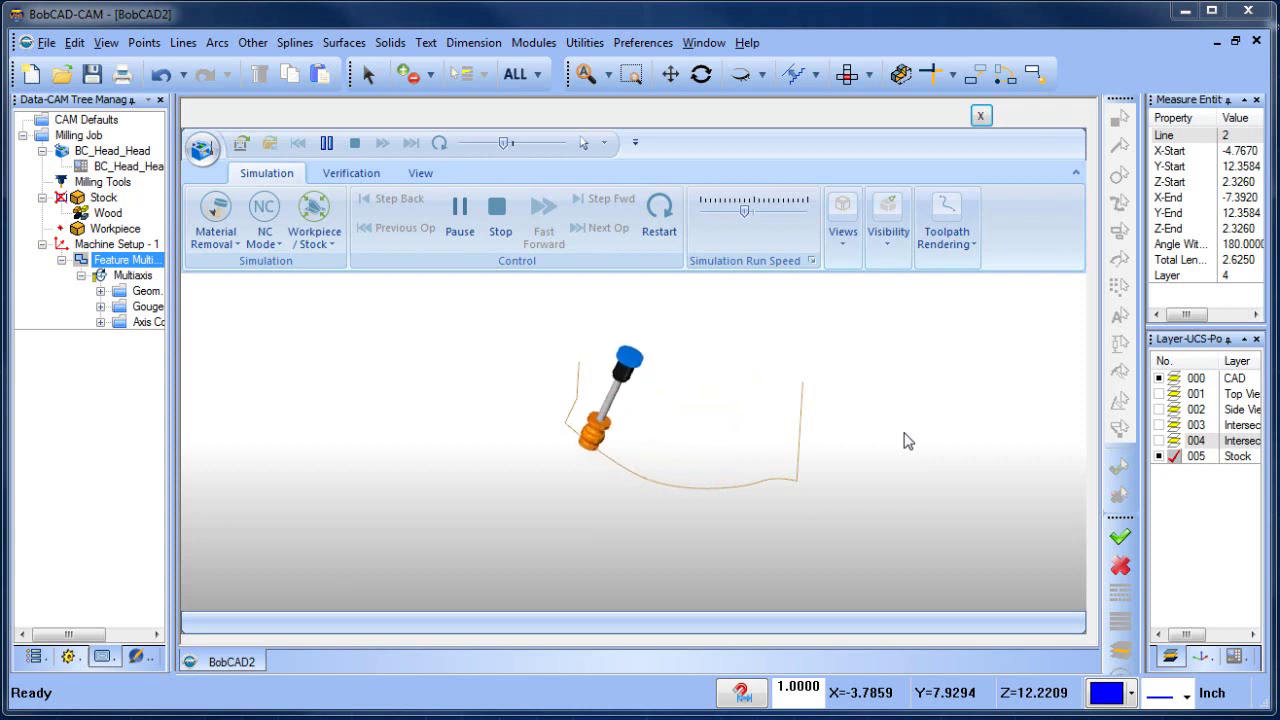
Show the wood stock, restart the simulation from the beginning, then close it
{"action": "left_click", "coordinate": [888, 230]}
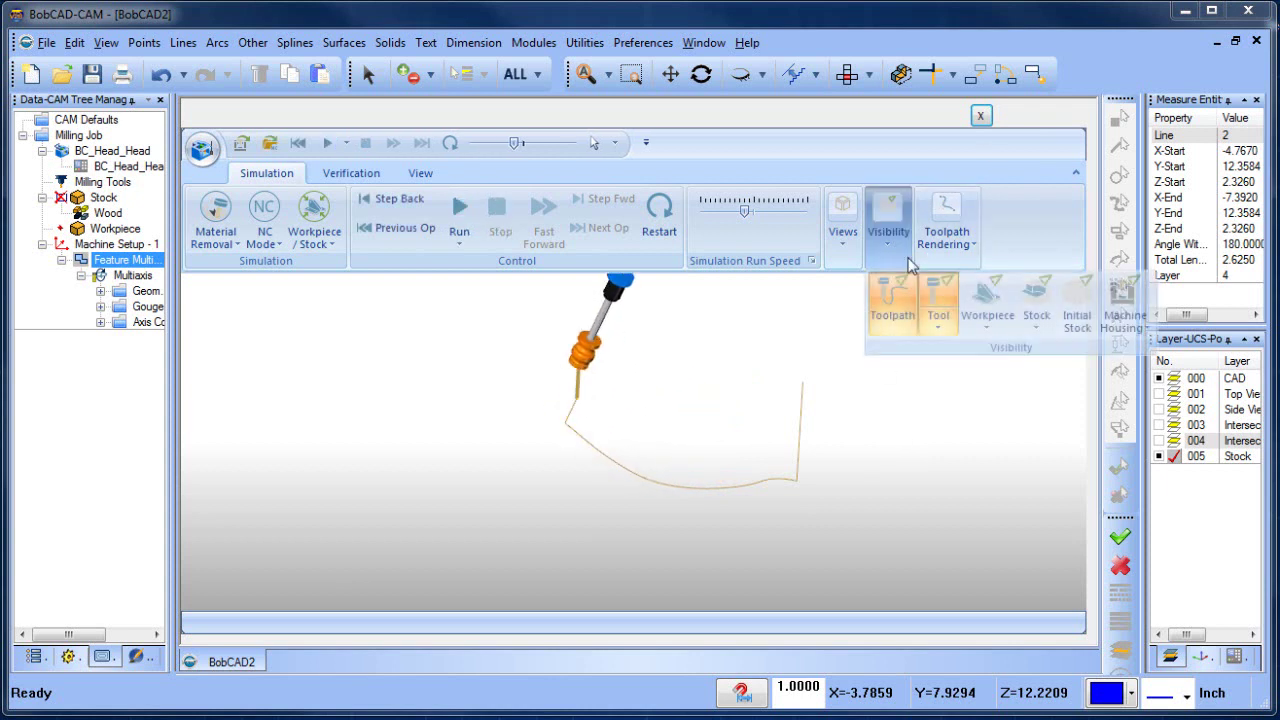
{"action": "left_click", "coordinate": [1037, 292]}
{"action": "left_click", "coordinate": [1075, 347]}
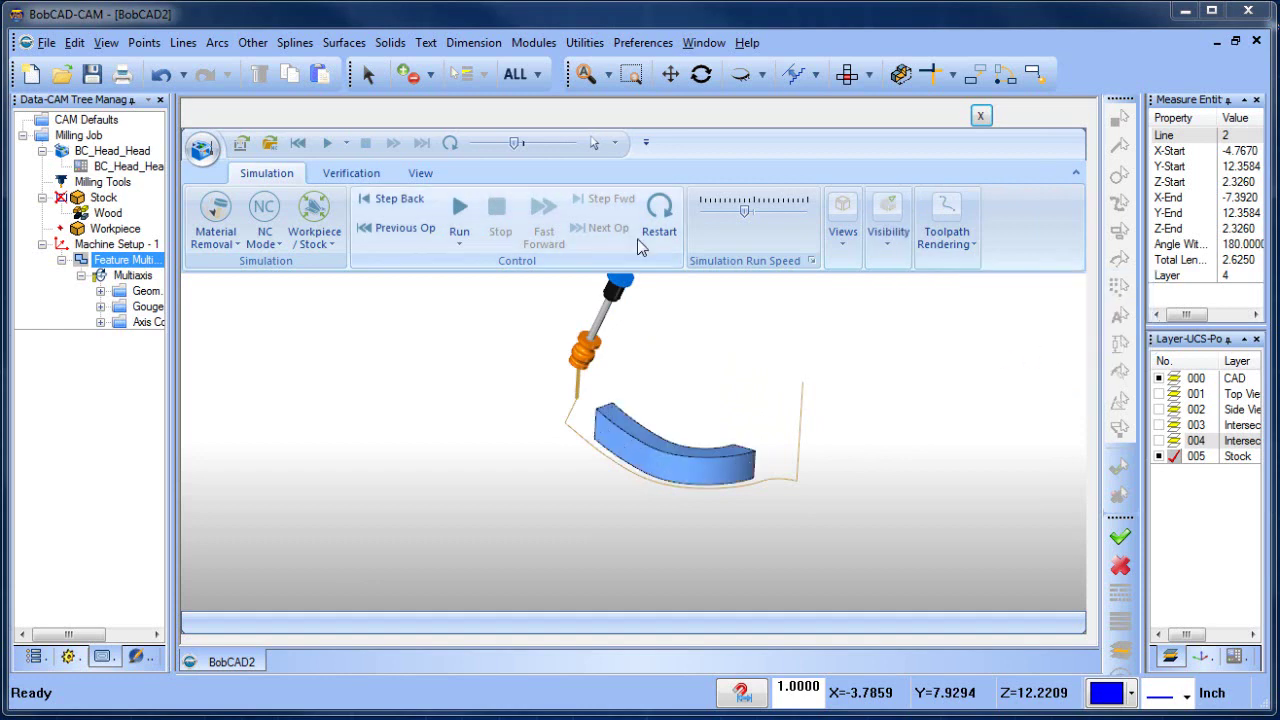
{"action": "left_click", "coordinate": [659, 215]}
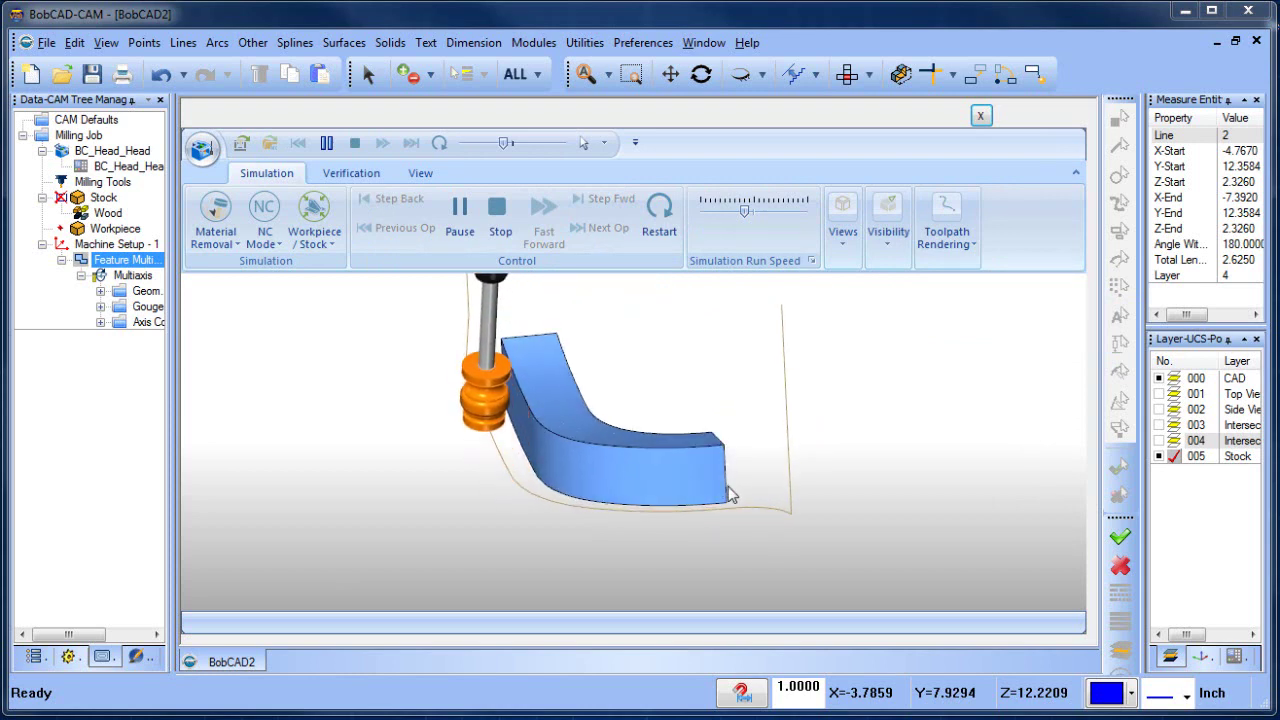
{"action": "left_click", "coordinate": [981, 119]}
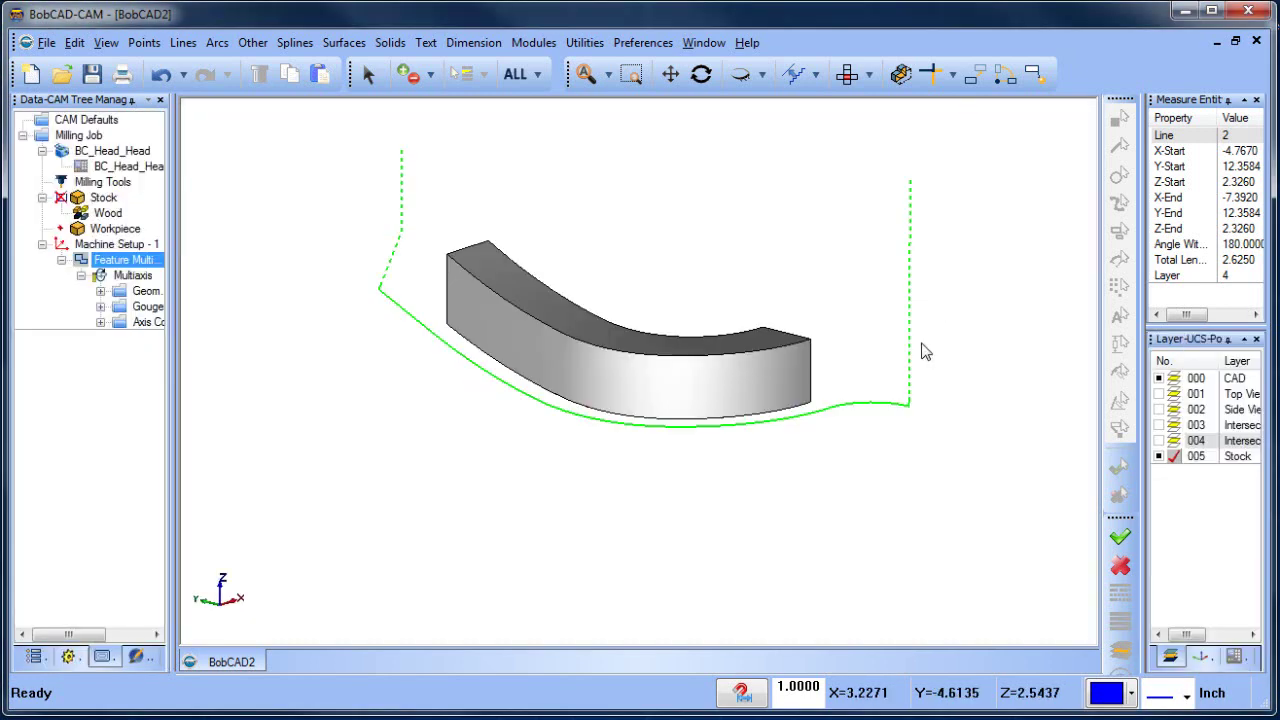
Edit Feature Multiaxis, enter -.675 as the drive surfaces offset, and compute
{"action": "left_click_drag", "start_coordinate": [175, 262], "coordinate": [248, 260]}
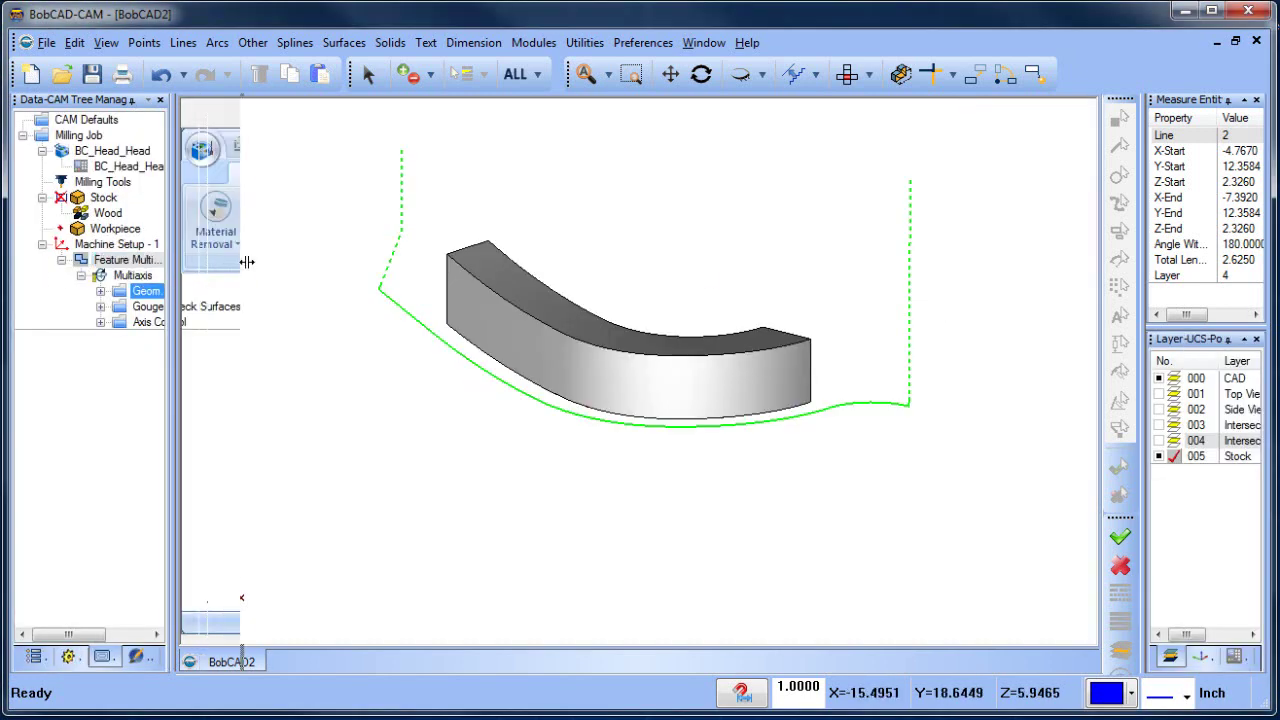
{"action": "left_click", "coordinate": [157, 265]}
{"action": "right_click", "coordinate": [148, 265]}
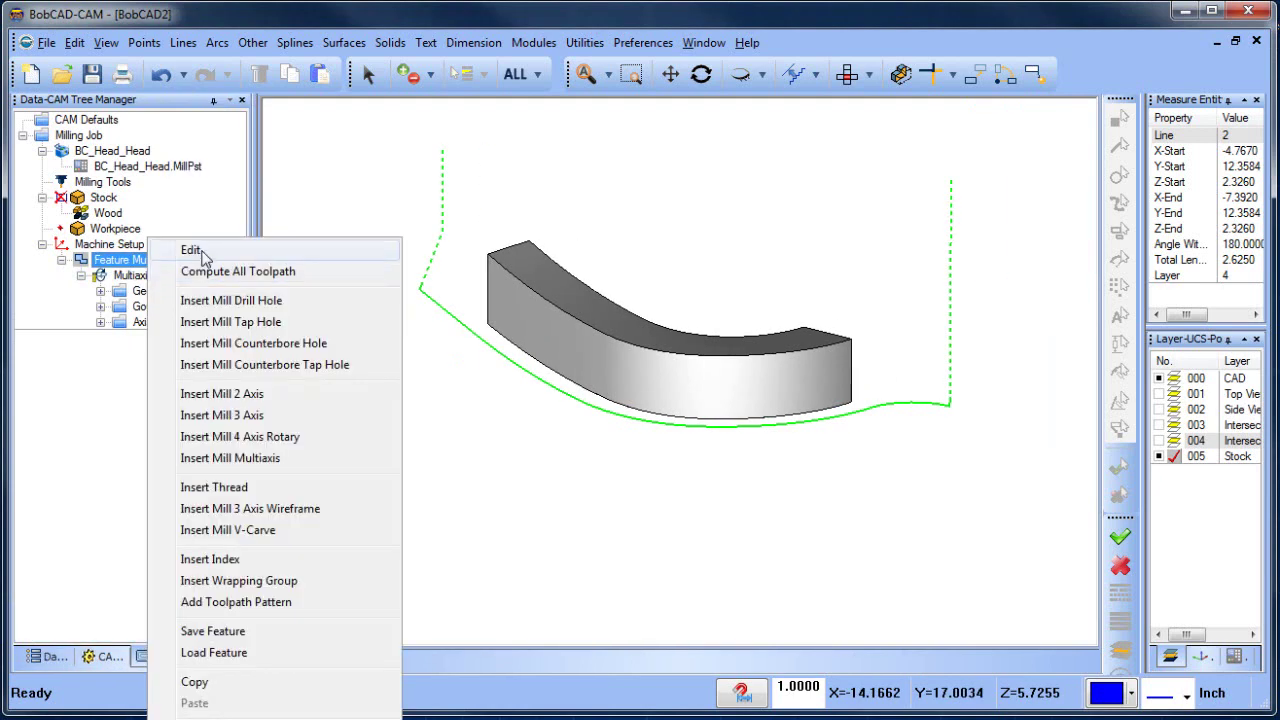
{"action": "left_click", "coordinate": [192, 250]}
{"action": "left_click", "coordinate": [252, 126]}
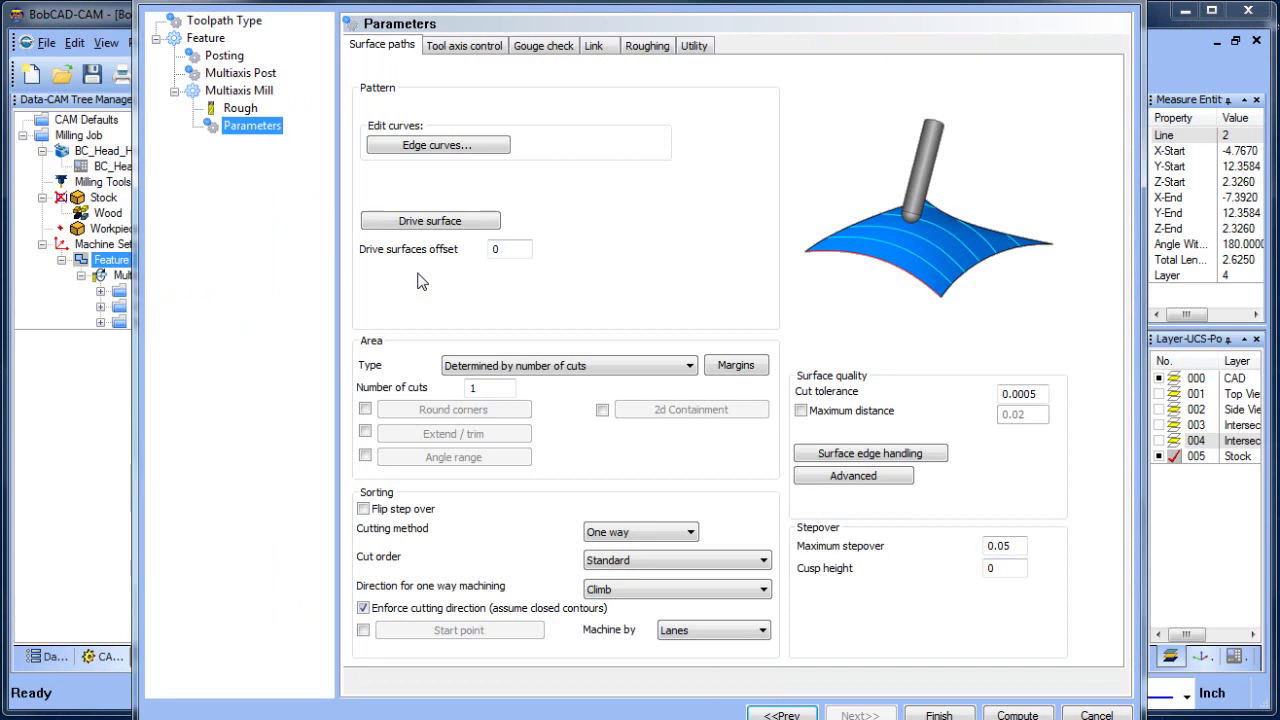
{"action": "left_click", "coordinate": [510, 248]}
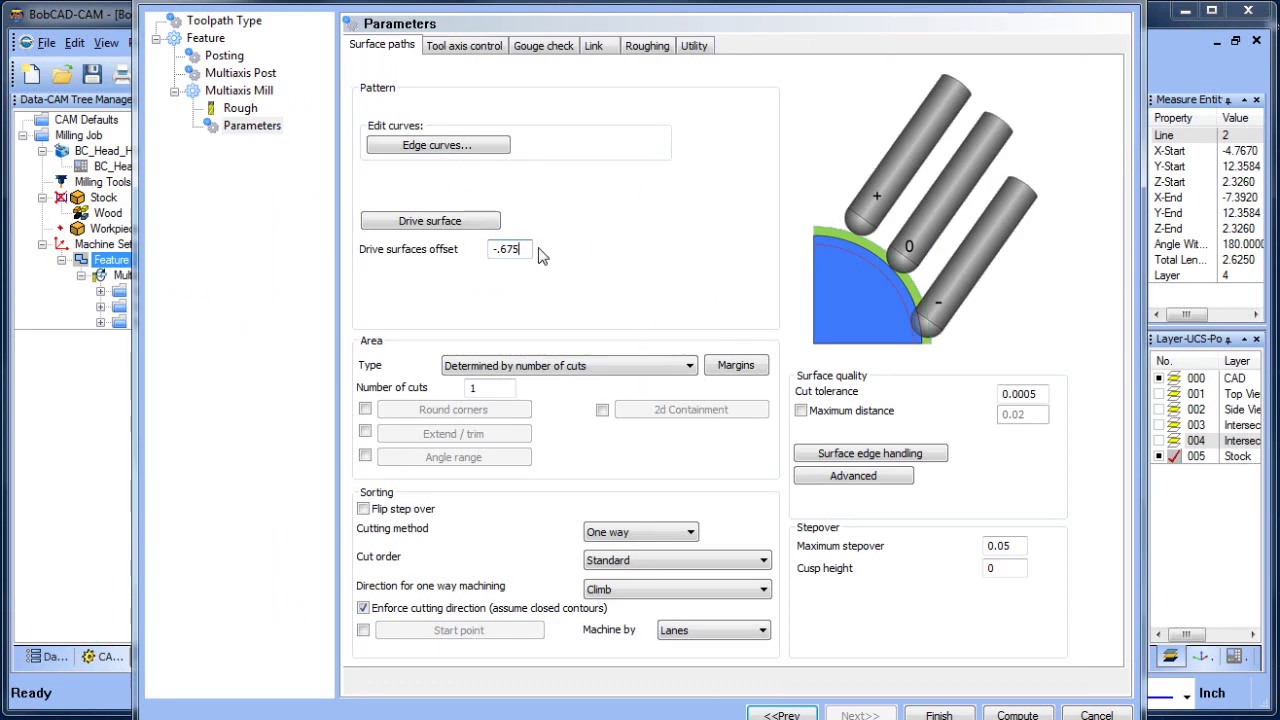
{"action": "left_click", "coordinate": [1000, 715]}
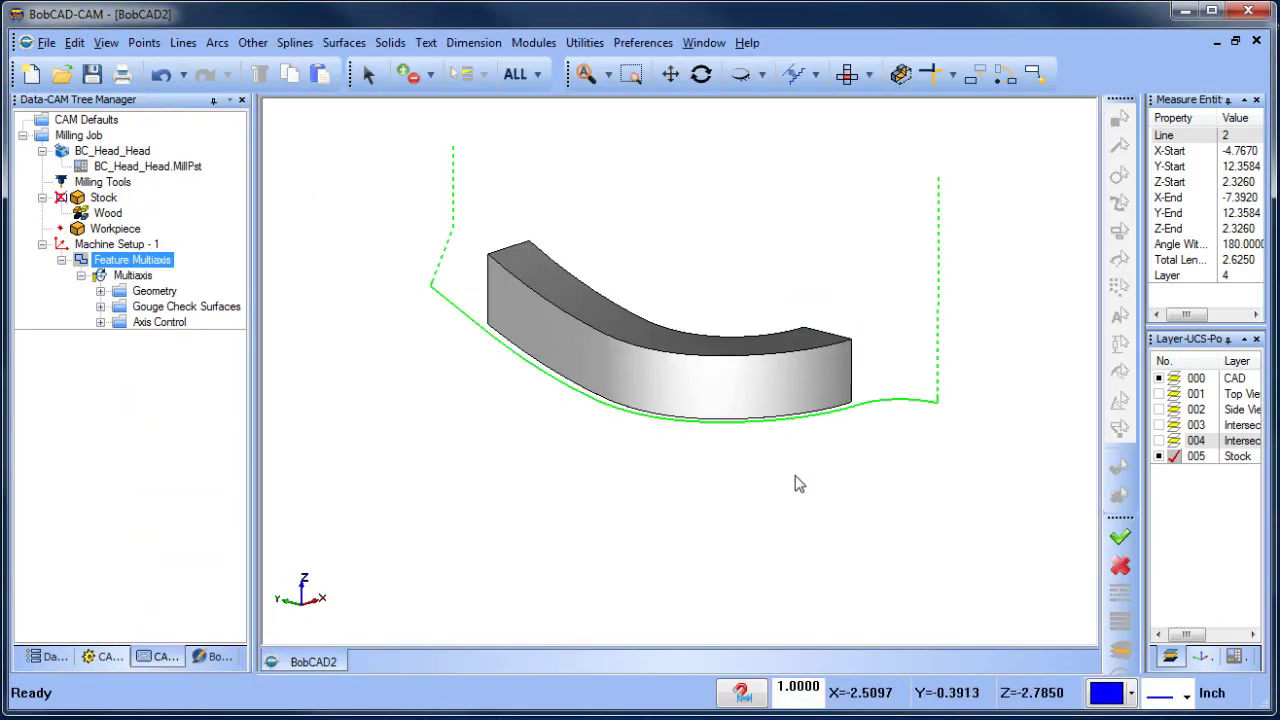
Run the simulation of the offset roughing passes at a faster speed, then close it and orbit the model
{"action": "middle_click_drag", "start_coordinate": [720, 427], "coordinate": [584, 178]}
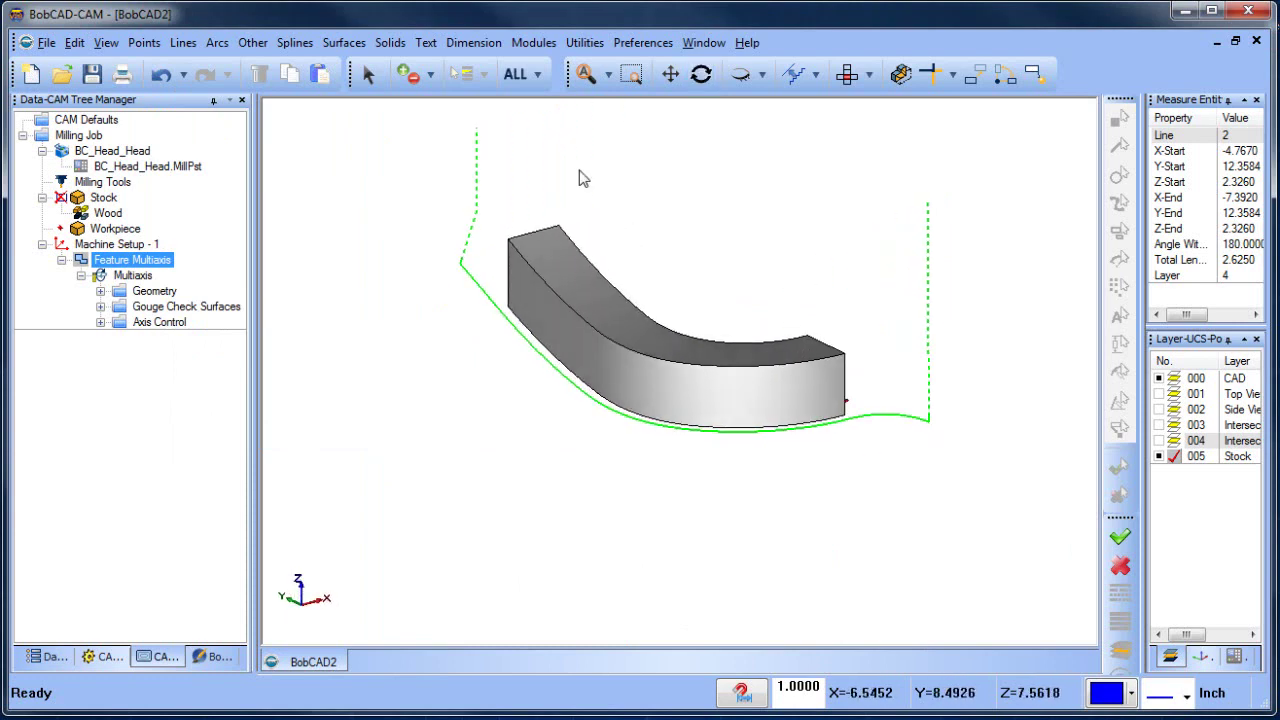
{"action": "left_click", "coordinate": [536, 44]}
{"action": "left_click", "coordinate": [582, 144]}
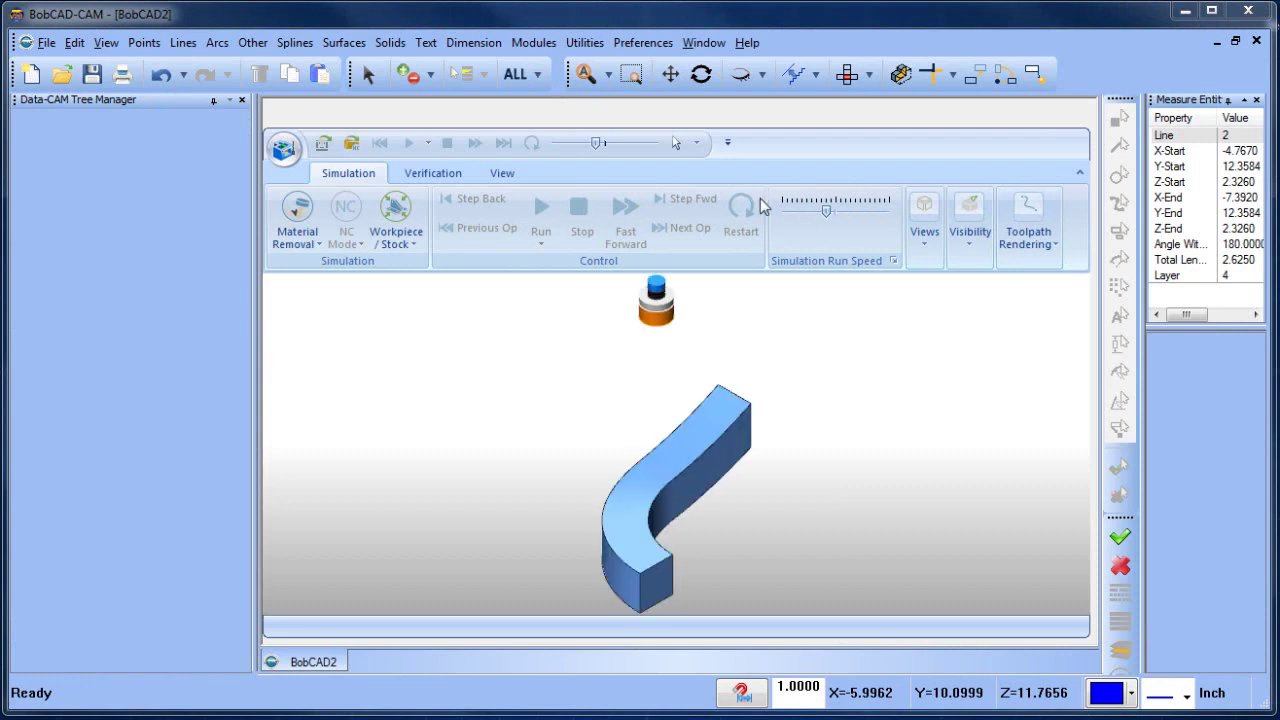
{"action": "left_click", "coordinate": [540, 212]}
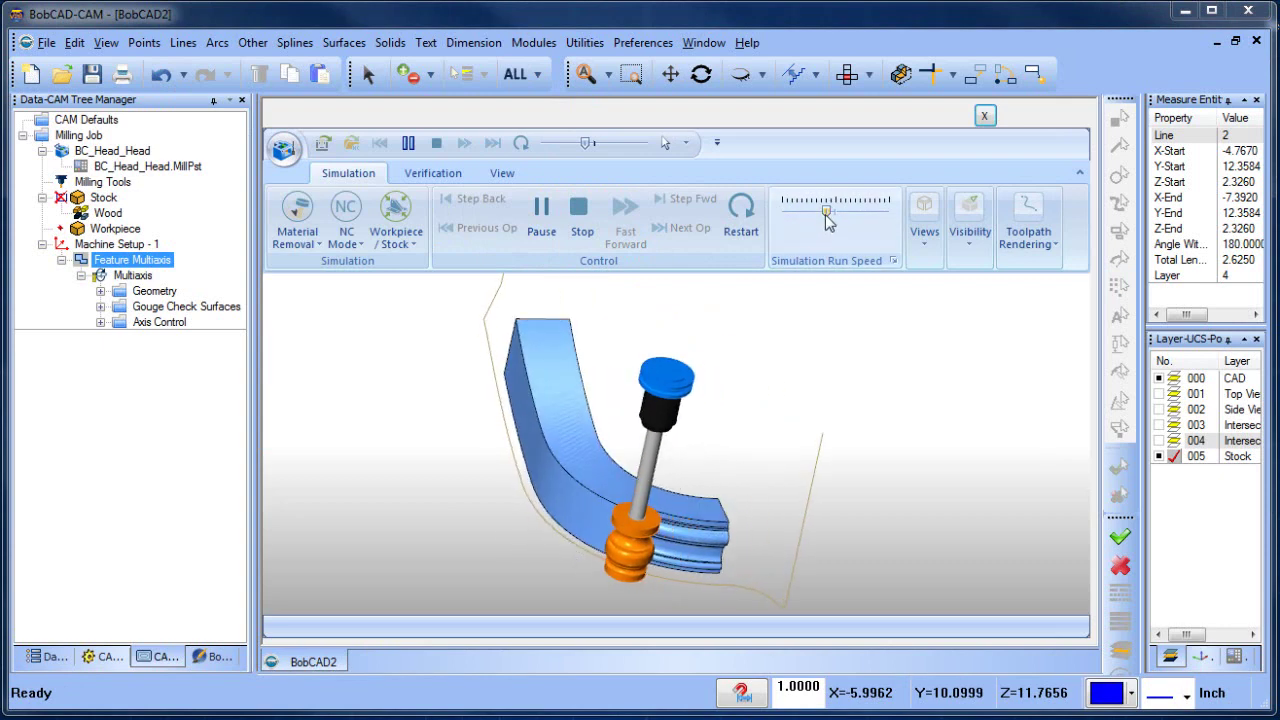
{"action": "left_click_drag", "start_coordinate": [828, 211], "coordinate": [850, 212]}
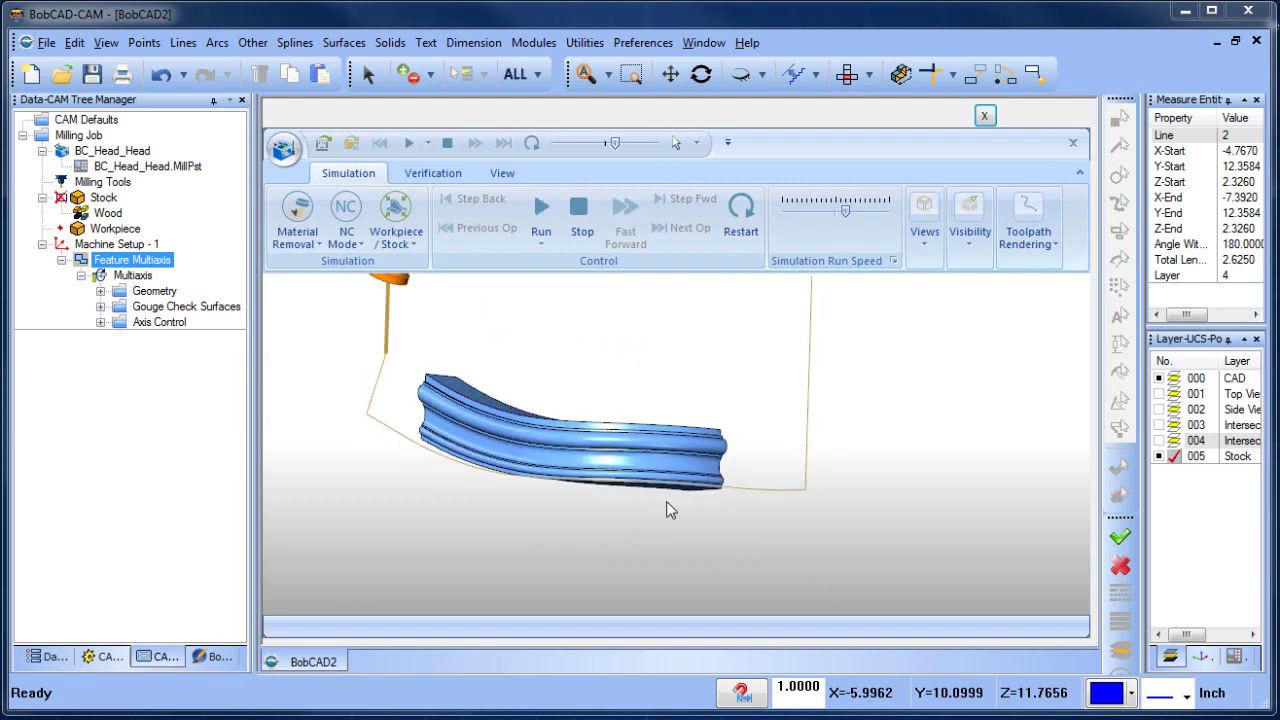
{"action": "left_click", "coordinate": [984, 116]}
{"action": "middle_click_drag", "start_coordinate": [839, 498], "coordinate": [720, 368]}
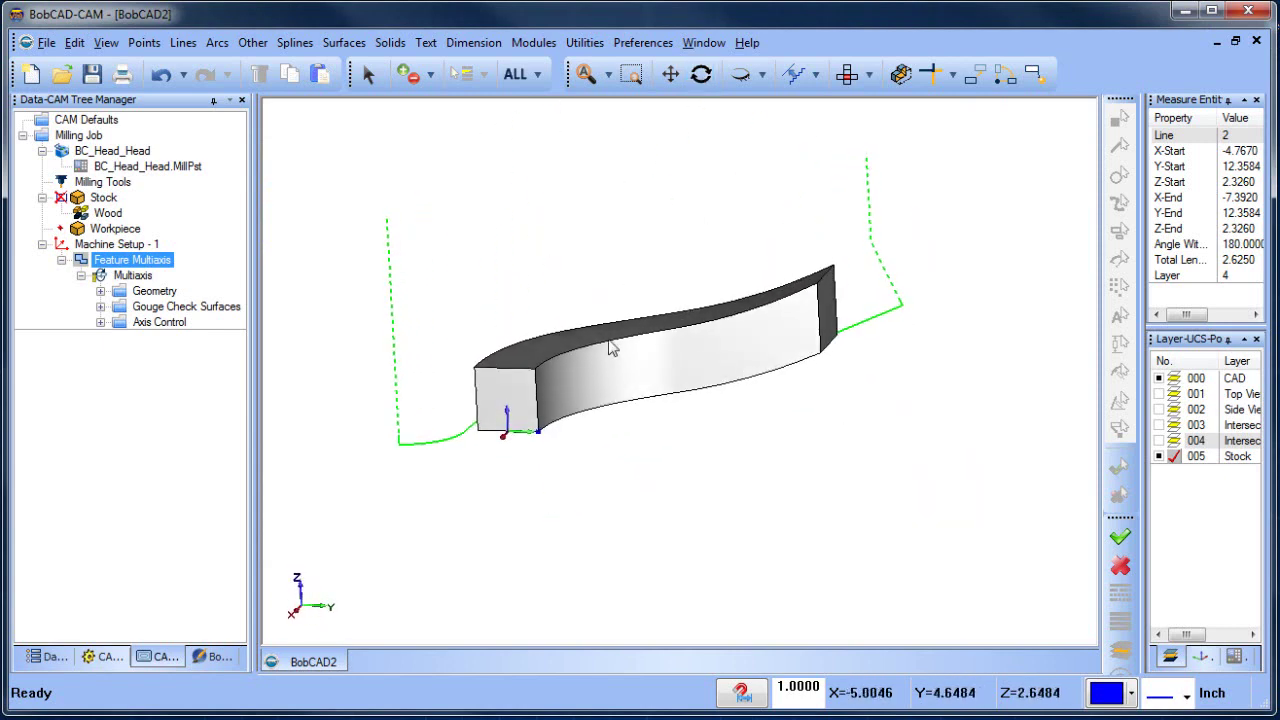
Duplicate the Feature Multiaxis operation by copying and pasting it
{"action": "right_click", "coordinate": [146, 259]}
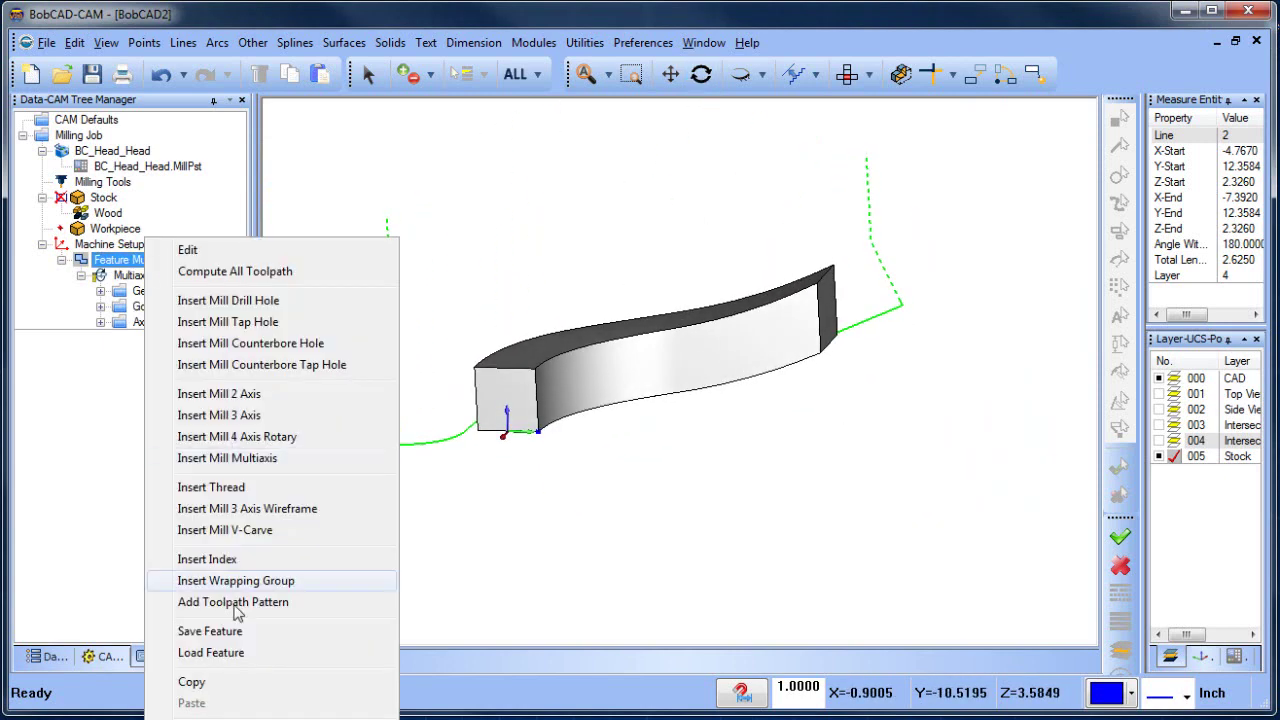
{"action": "left_click", "coordinate": [231, 685]}
{"action": "right_click", "coordinate": [146, 259]}
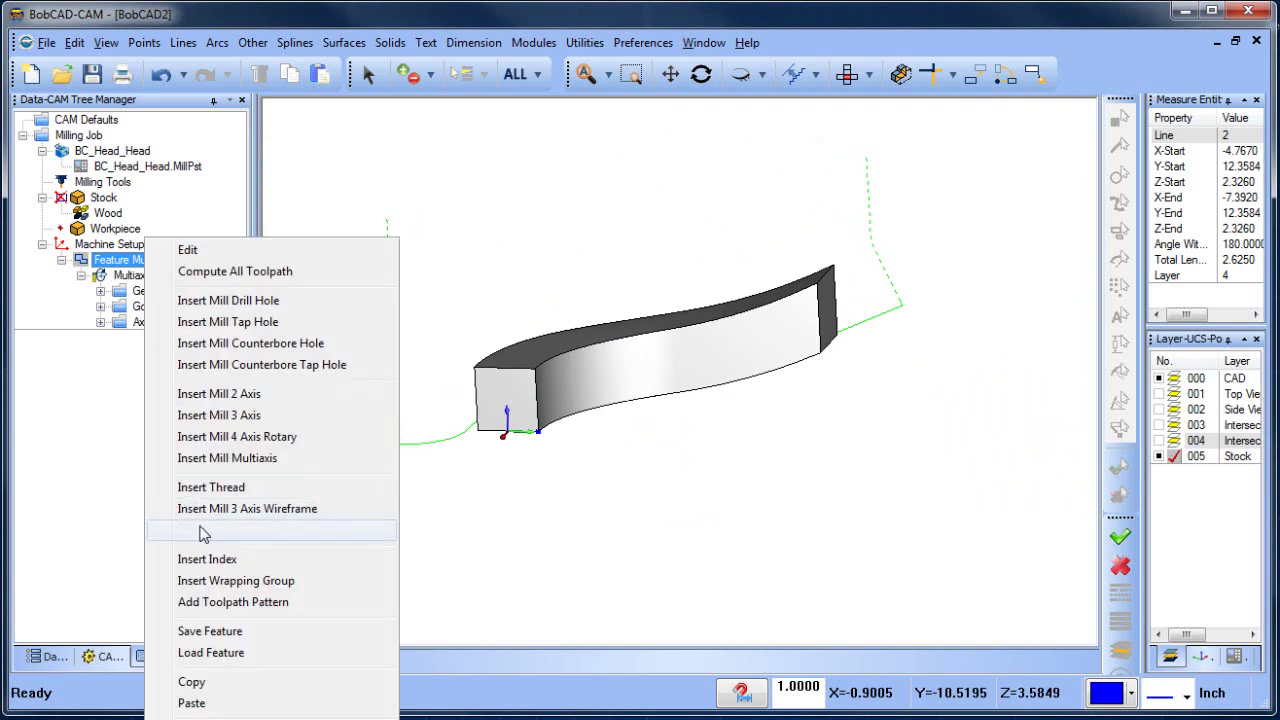
{"action": "left_click", "coordinate": [191, 703]}
Re-select the duplicate's drive surface as the opposite side face
{"action": "left_click", "coordinate": [81, 353]}
{"action": "left_click", "coordinate": [100, 369]}
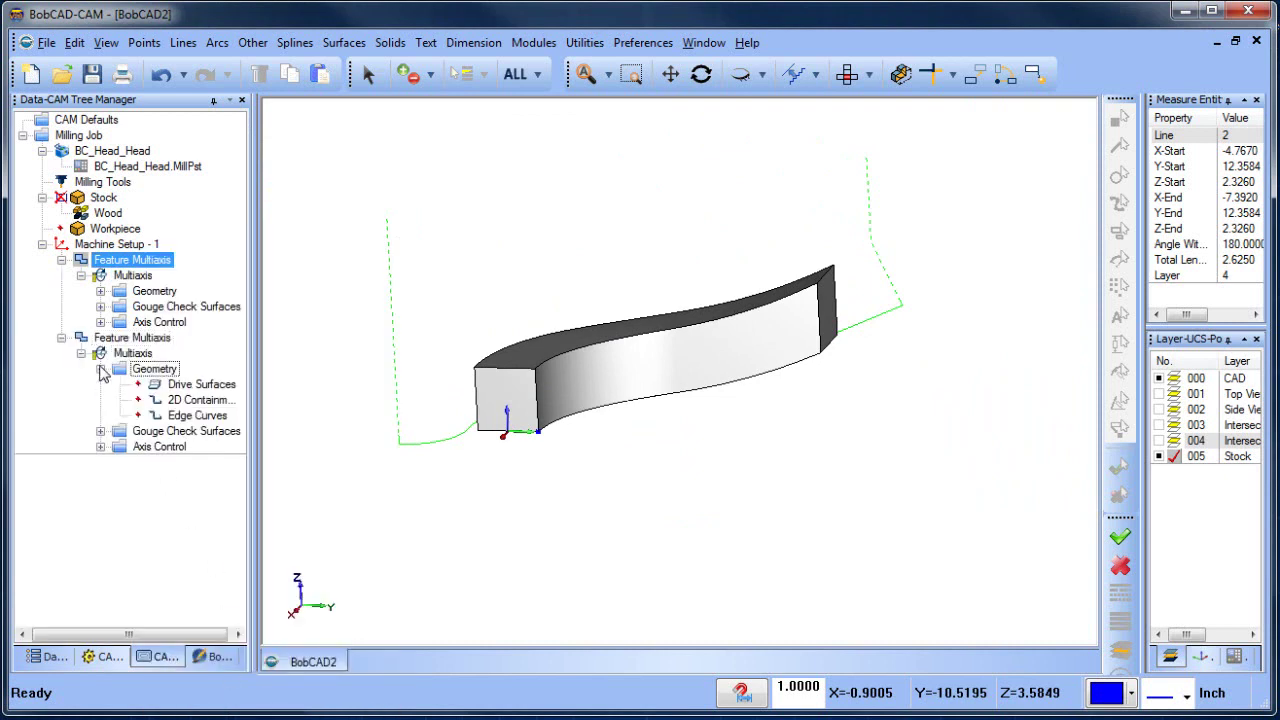
{"action": "right_click", "coordinate": [198, 386]}
{"action": "left_click", "coordinate": [268, 398]}
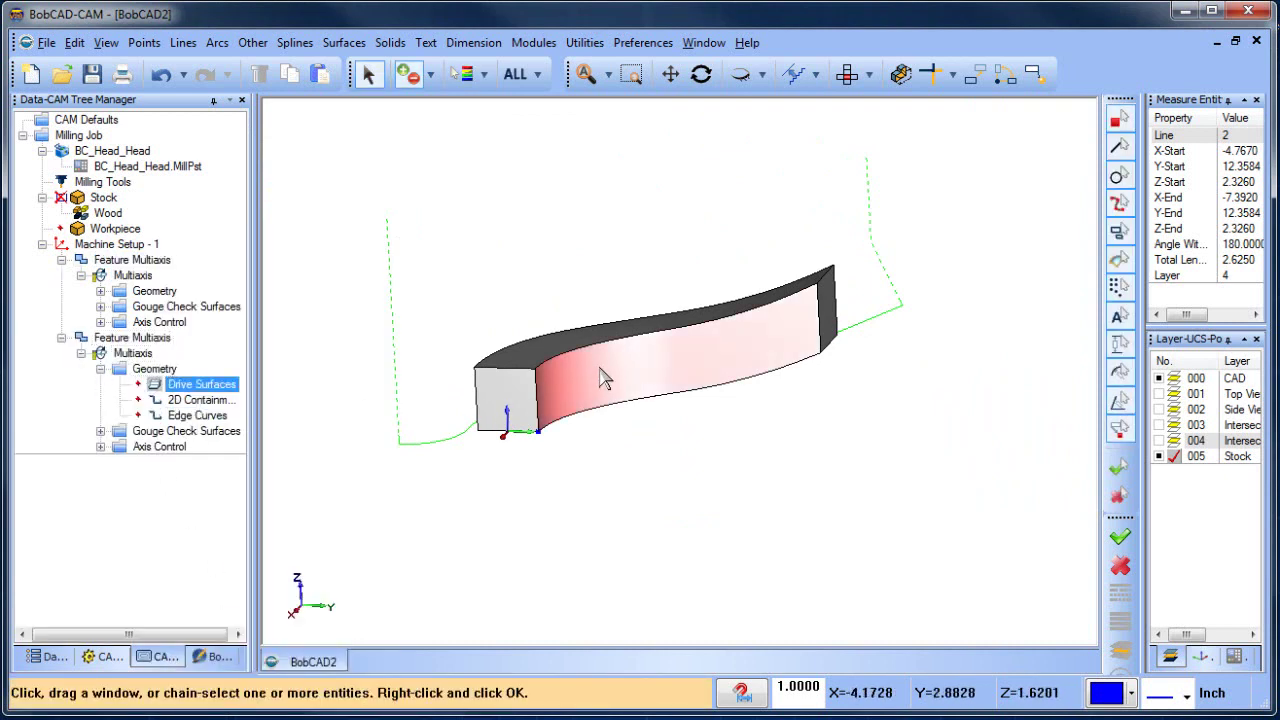
{"action": "left_click", "coordinate": [580, 410]}
{"action": "right_click", "coordinate": [583, 465]}
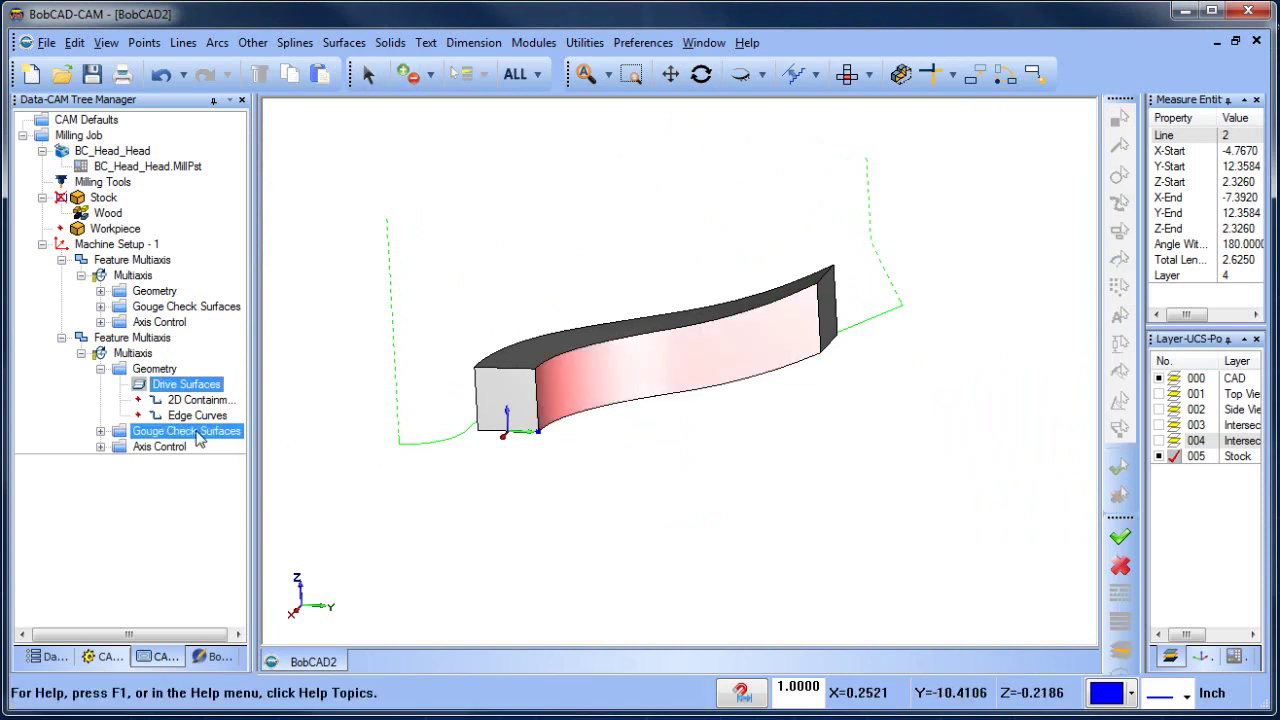
Re-pick the edge curve on the opposite side and compute all toolpaths
{"action": "right_click", "coordinate": [200, 417]}
{"action": "left_click", "coordinate": [262, 434]}
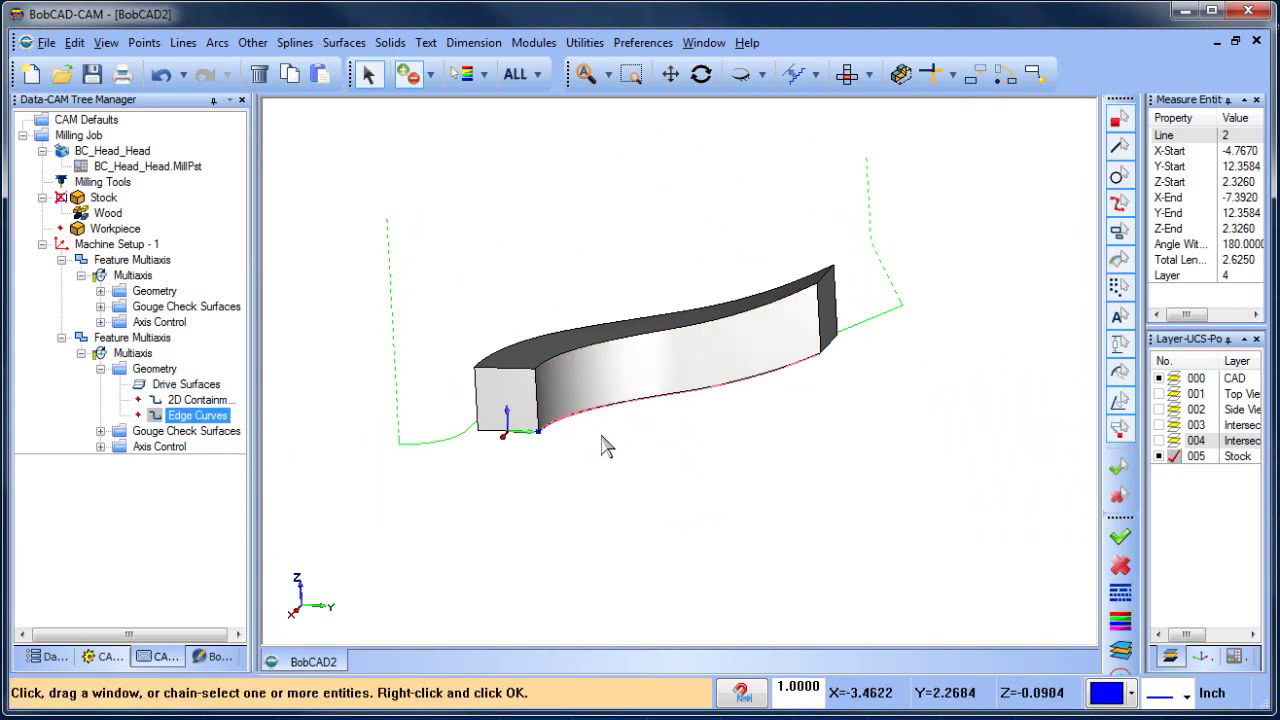
{"action": "right_click", "coordinate": [645, 481]}
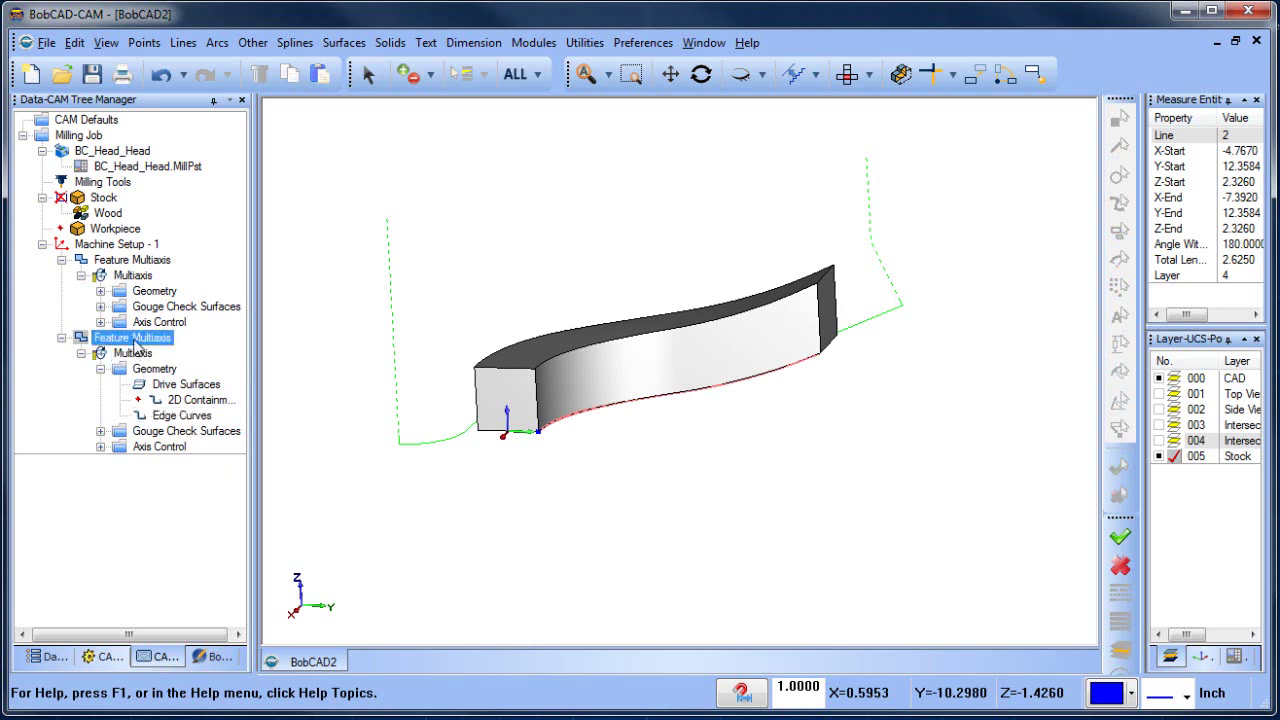
{"action": "right_click", "coordinate": [137, 344]}
{"action": "left_click", "coordinate": [229, 272]}
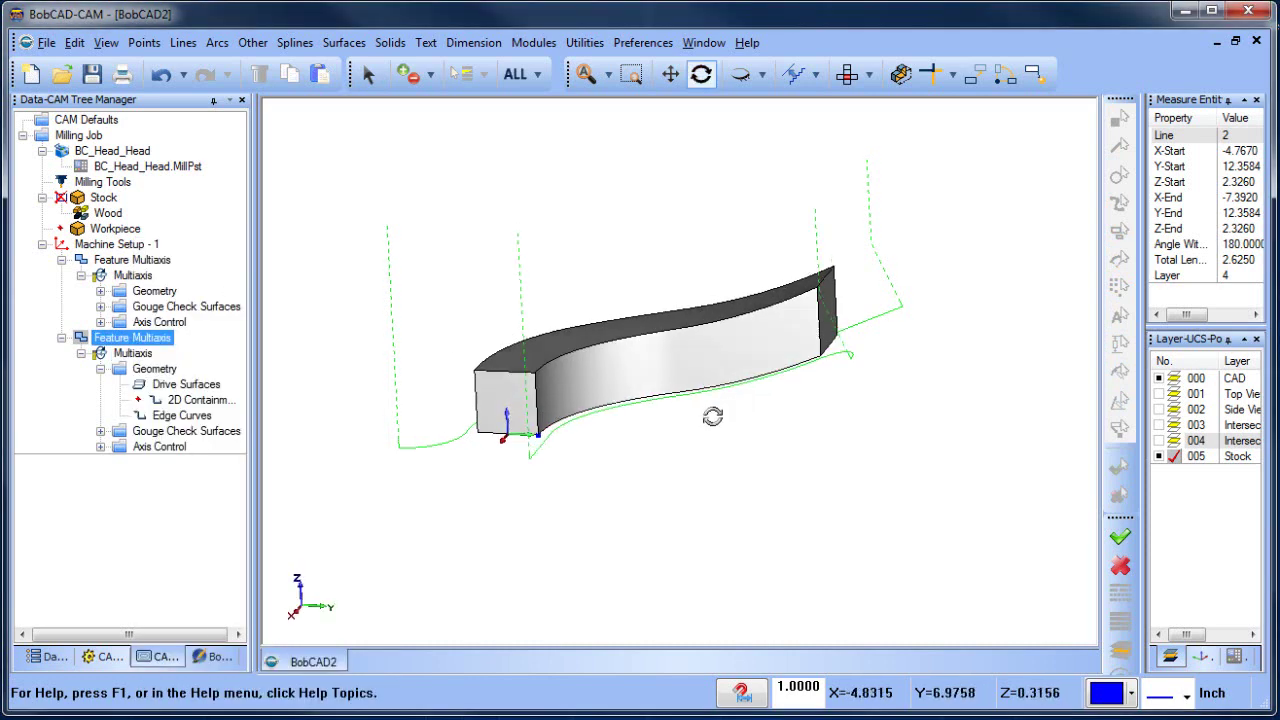
{"action": "middle_click_drag", "start_coordinate": [709, 414], "coordinate": [747, 486]}
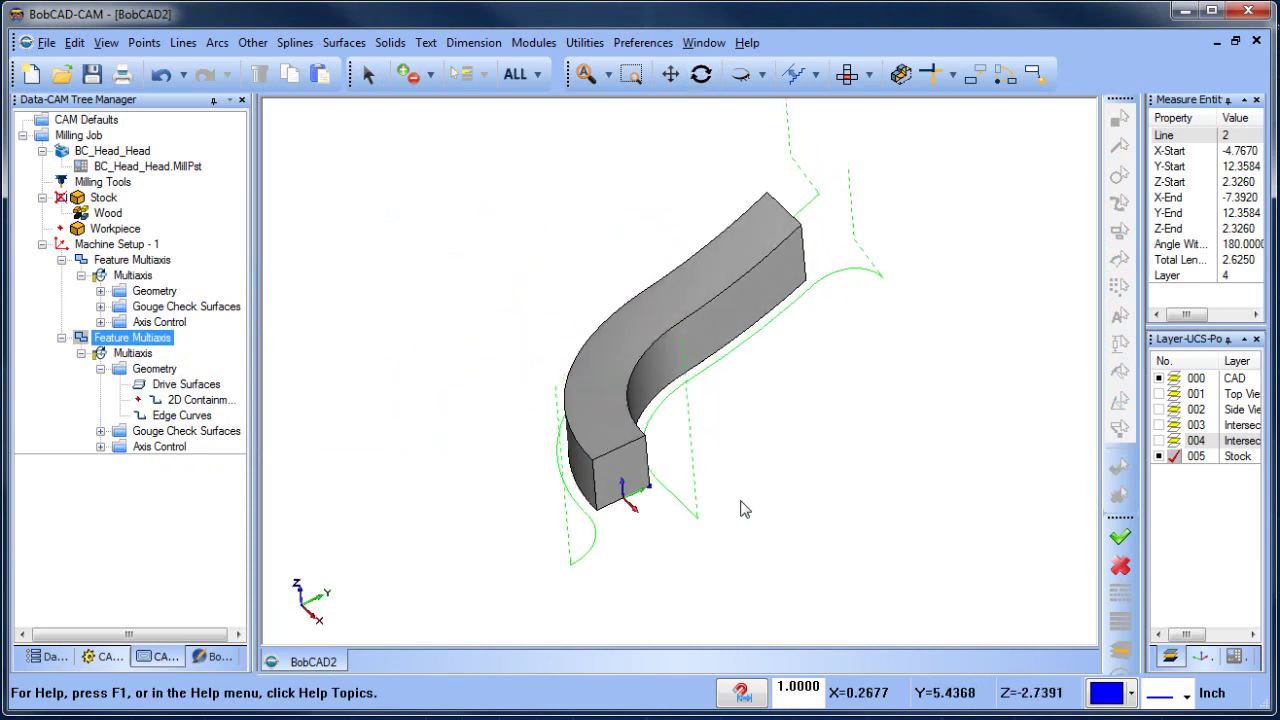
{"action": "middle_click_drag", "start_coordinate": [521, 330], "coordinate": [621, 421]}
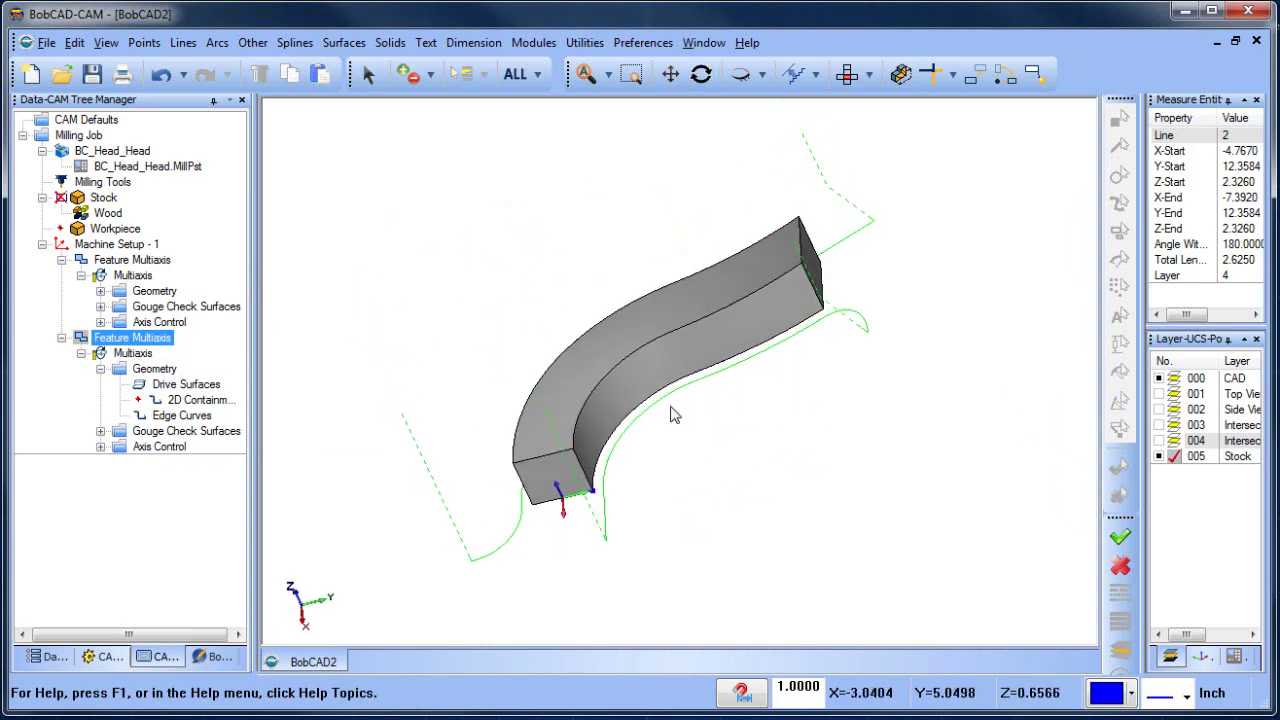
{"action": "middle_click_drag", "start_coordinate": [757, 452], "coordinate": [790, 450]}
Launch the simulation and play both Multiaxis toolpaths
{"action": "left_click", "coordinate": [530, 43]}
{"action": "left_click", "coordinate": [572, 148]}
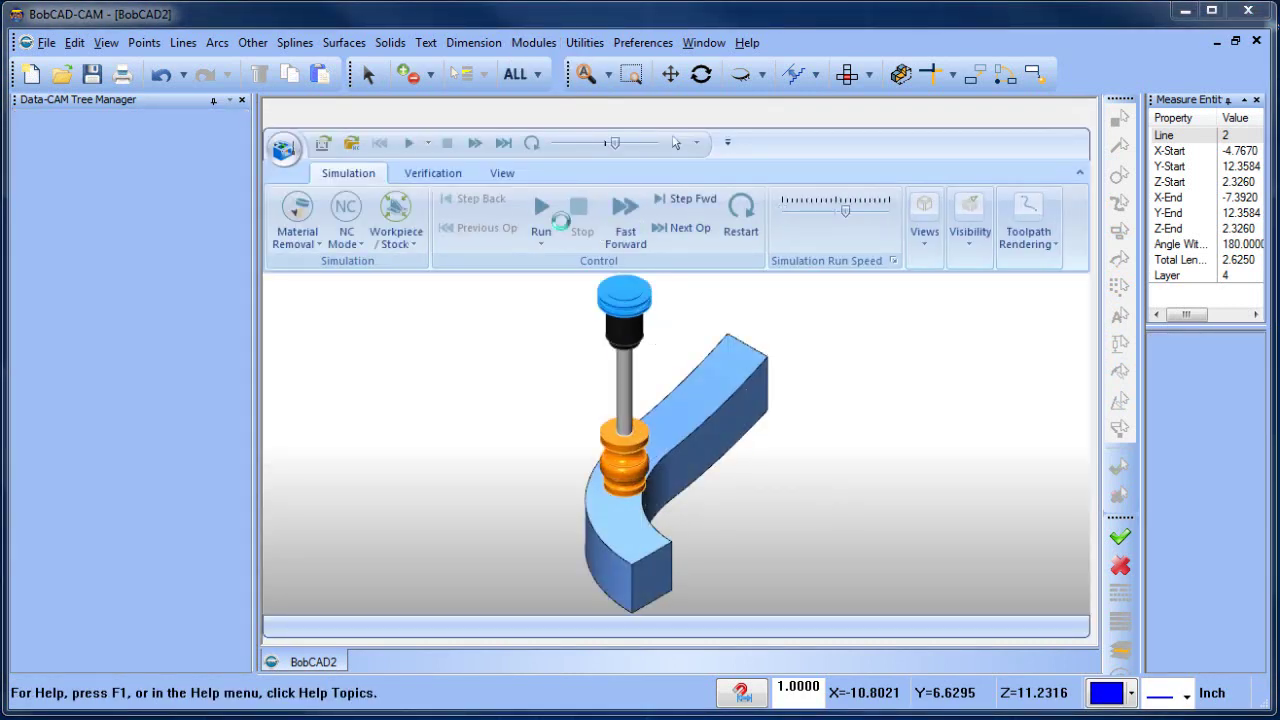
{"action": "left_click", "coordinate": [540, 212]}
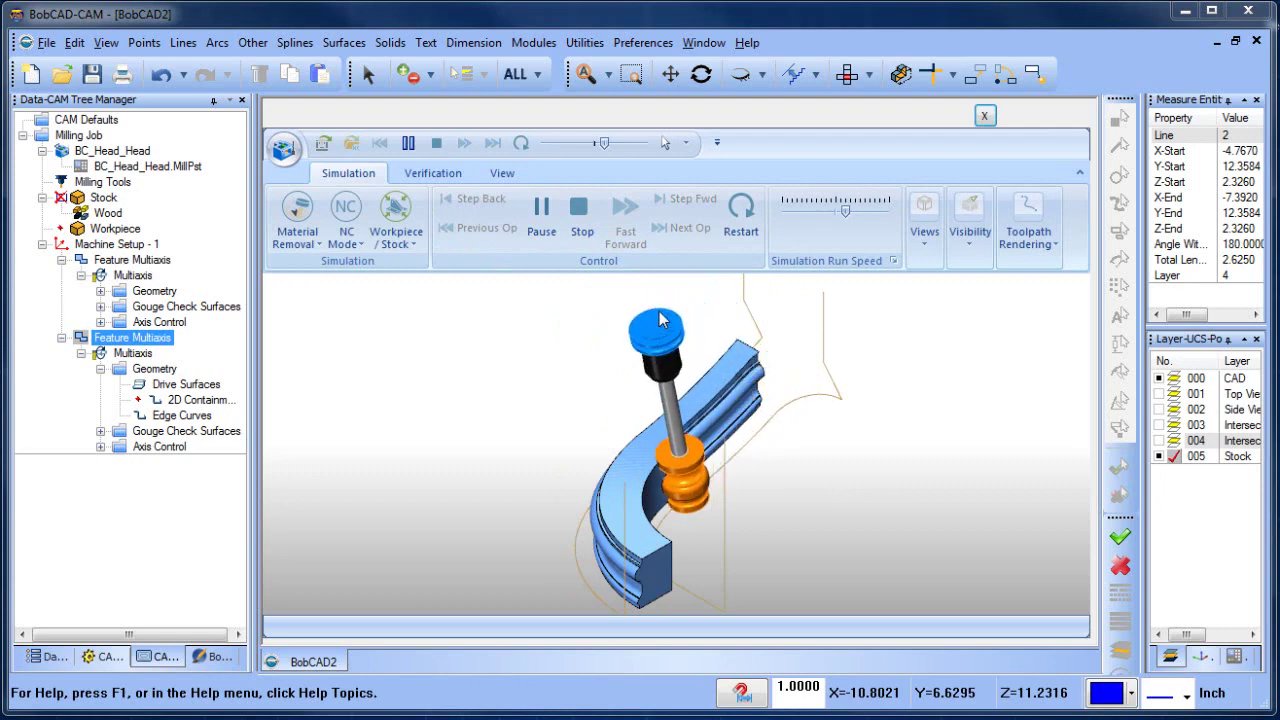
Orbit and zoom around the simulated stock to inspect the carved moulding profile
{"action": "middle_click_drag", "start_coordinate": [811, 452], "coordinate": [708, 433]}
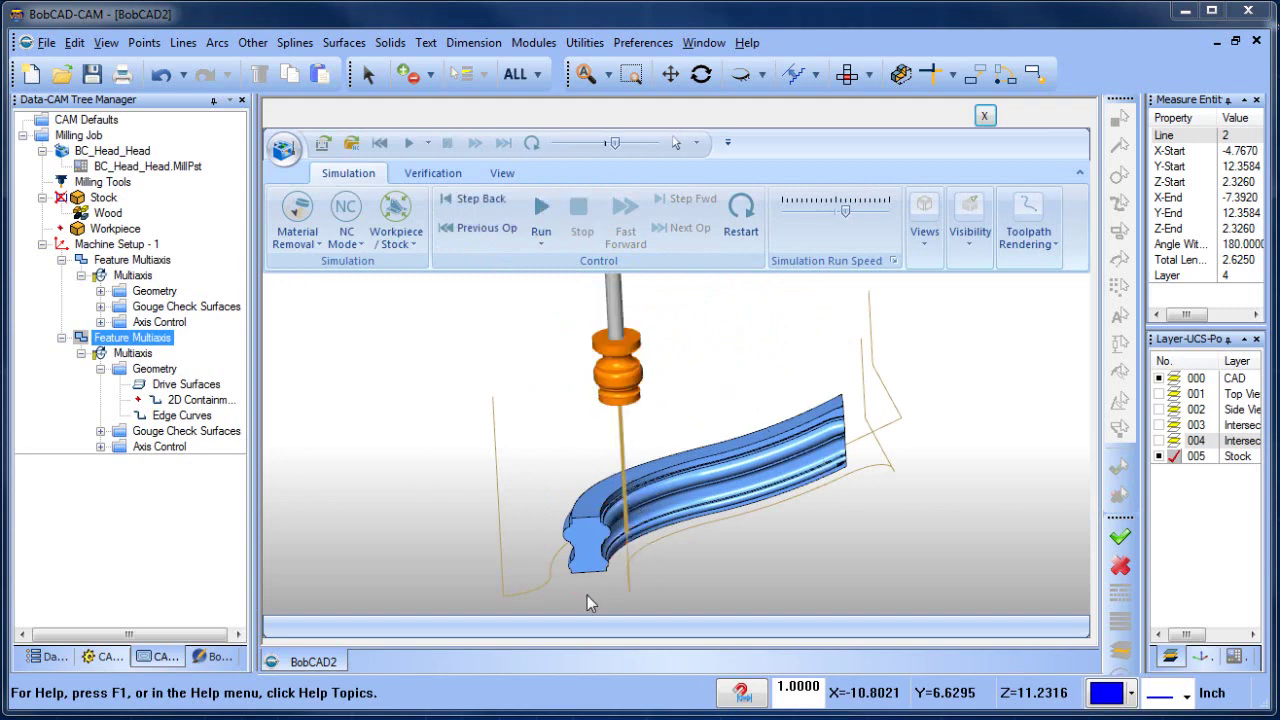
{"action": "middle_click_drag", "start_coordinate": [815, 494], "coordinate": [830, 400]}
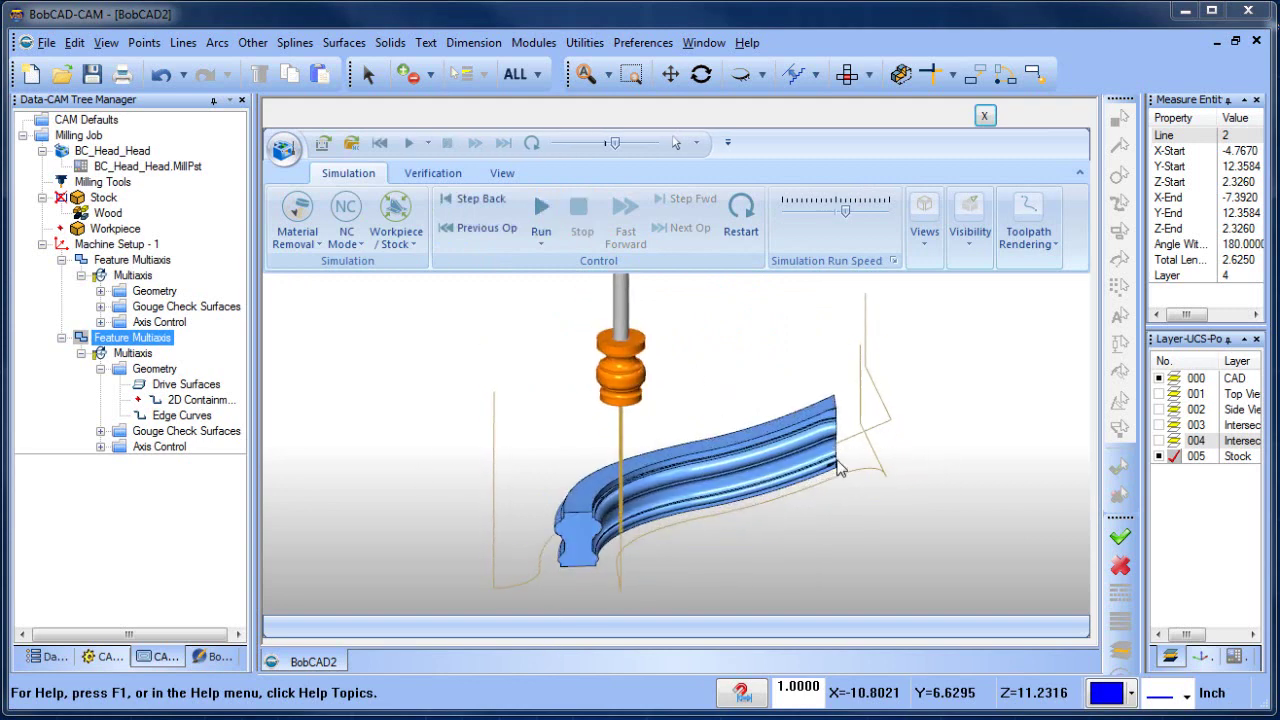
{"action": "scroll", "coordinate": [833, 370], "scroll_direction": "up", "scroll_amount": 3}
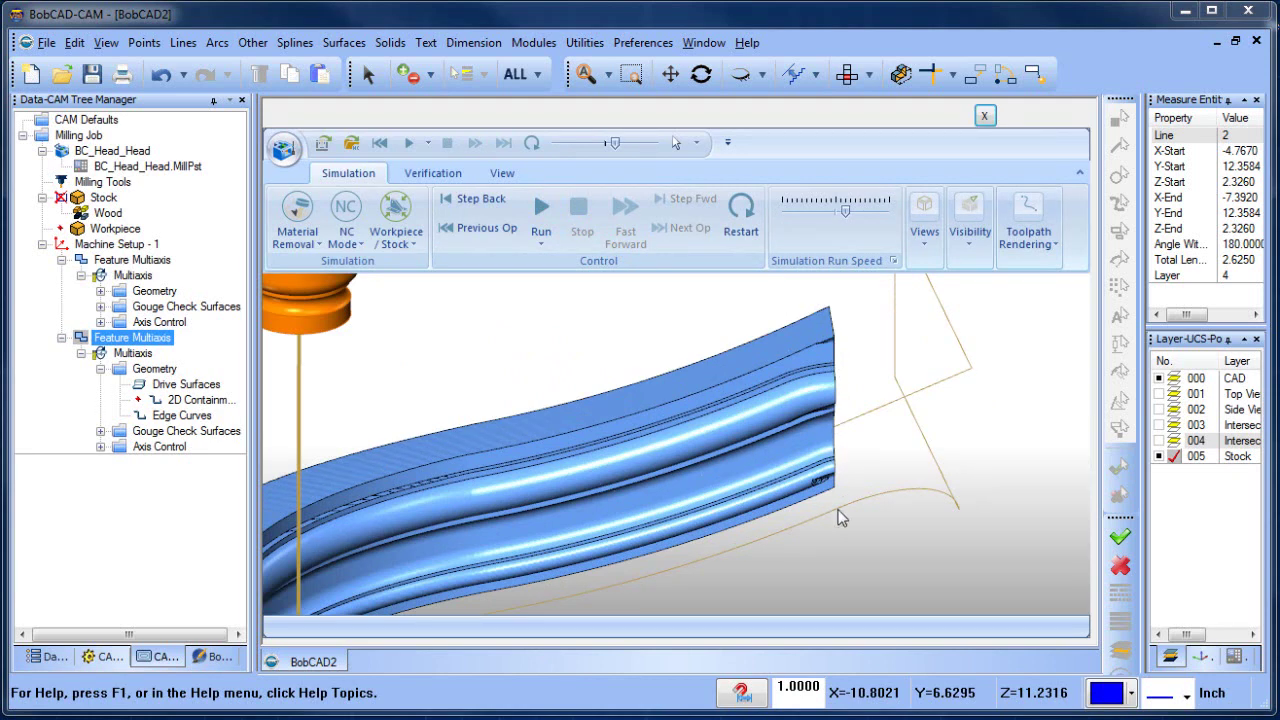
{"action": "middle_click_drag", "start_coordinate": [843, 518], "coordinate": [812, 390]}
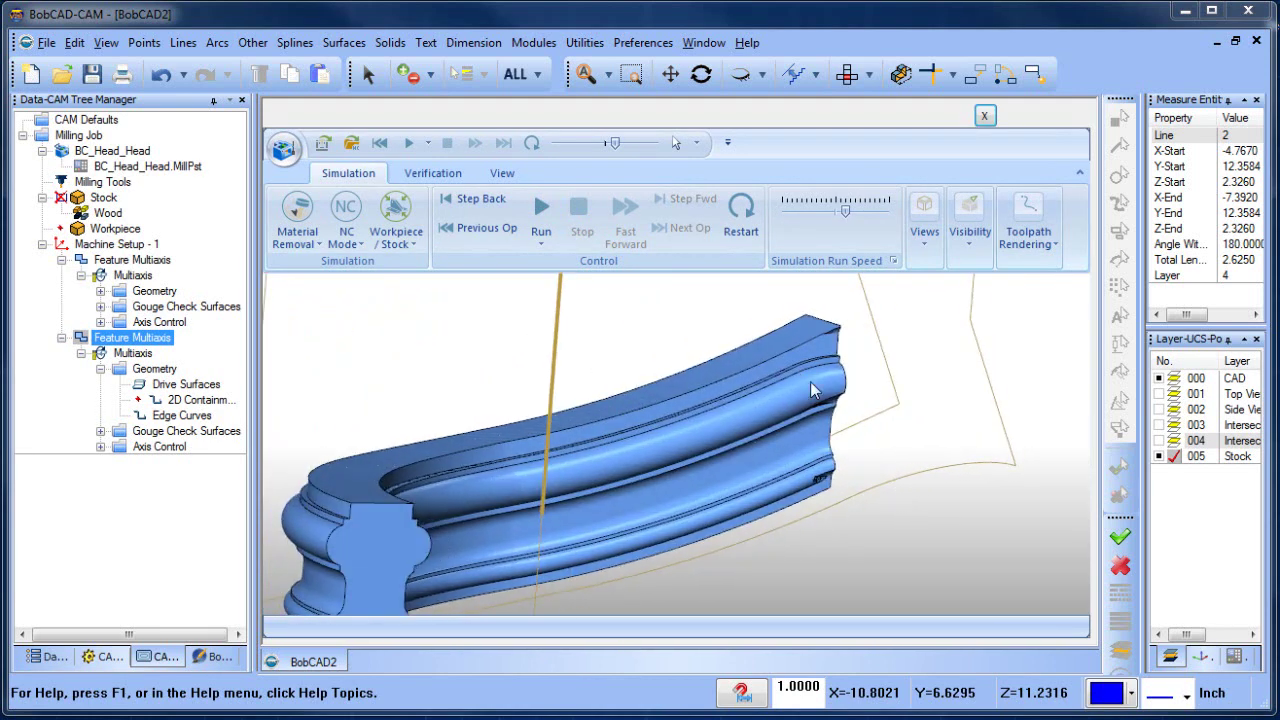
{"action": "scroll", "coordinate": [822, 438], "scroll_direction": "down", "scroll_amount": 3}
{"action": "middle_click_drag", "start_coordinate": [822, 438], "coordinate": [880, 388]}
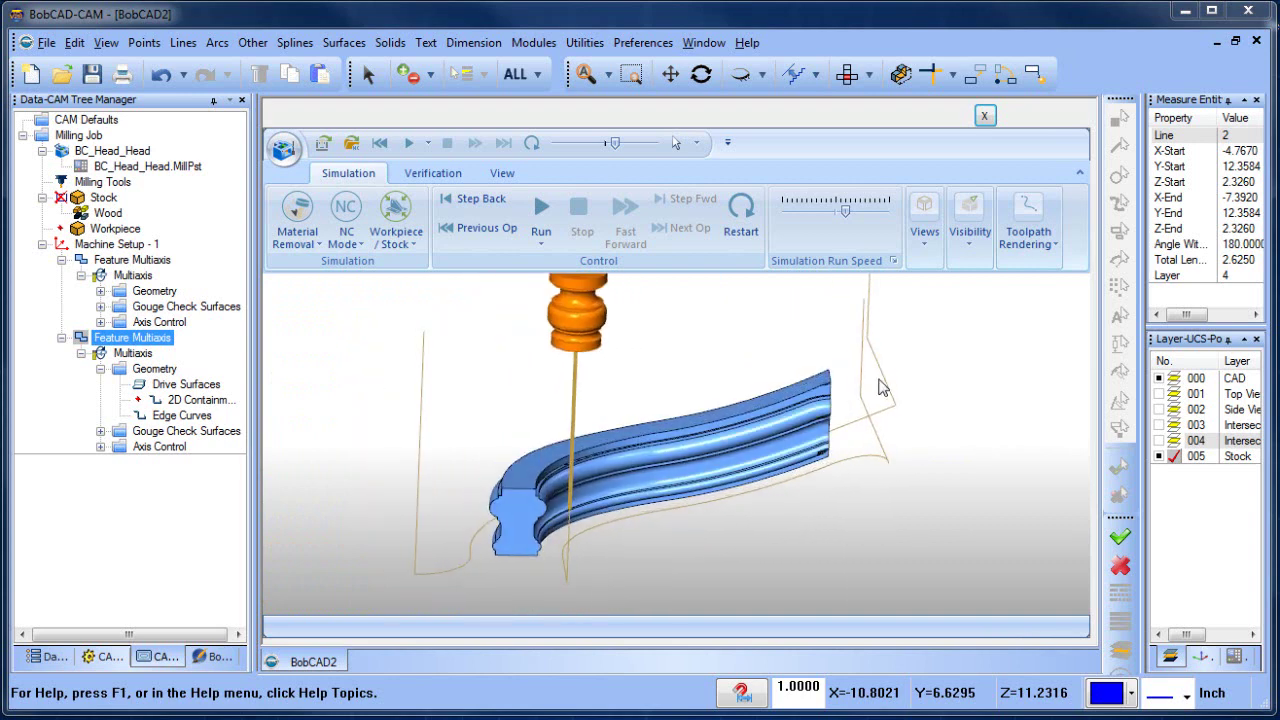
Leave the simulation and recompute the second Multiaxis toolpath with Conventional one-way machining instead of Climb
{"action": "left_click", "coordinate": [985, 116]}
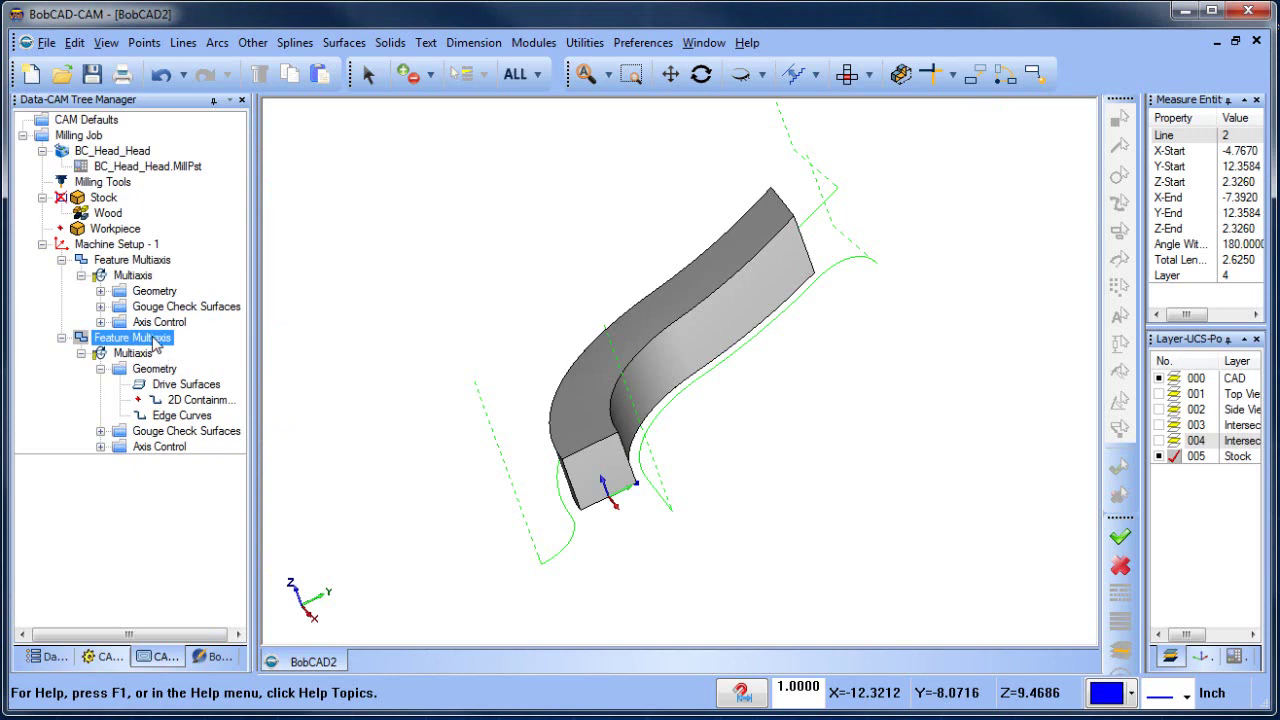
{"action": "right_click", "coordinate": [155, 343]}
{"action": "left_click", "coordinate": [201, 257]}
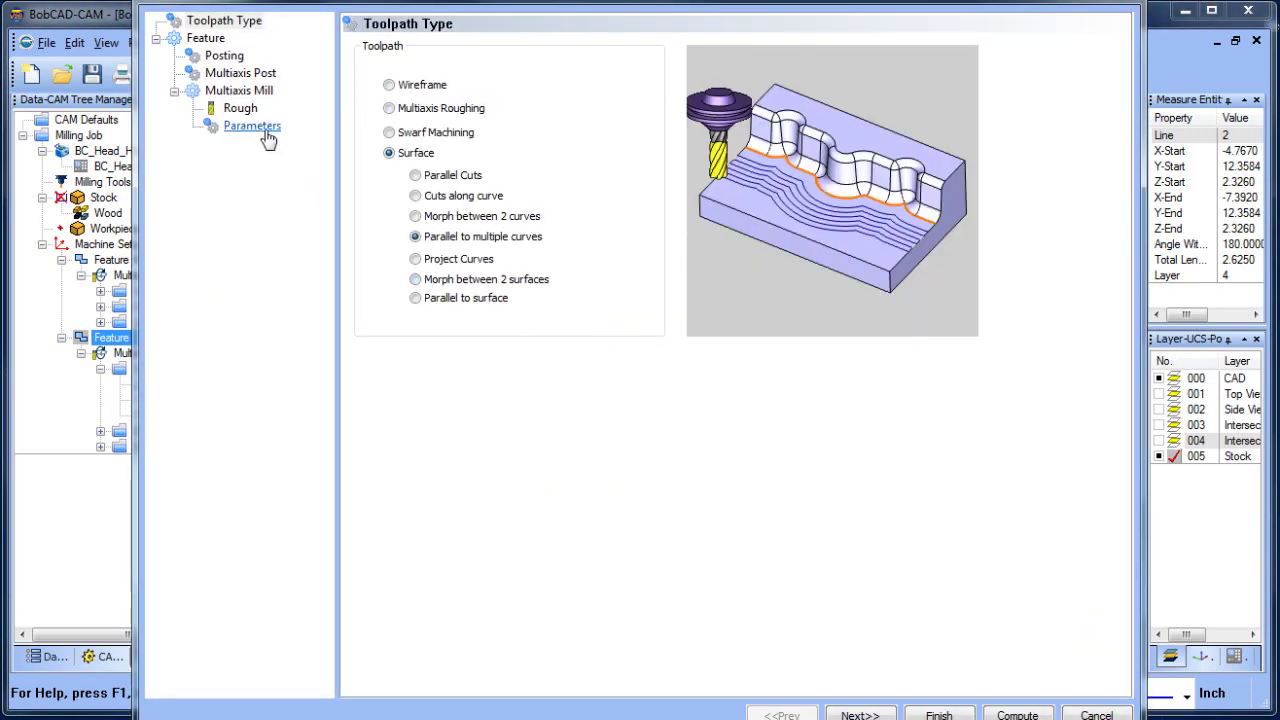
{"action": "left_click", "coordinate": [252, 126]}
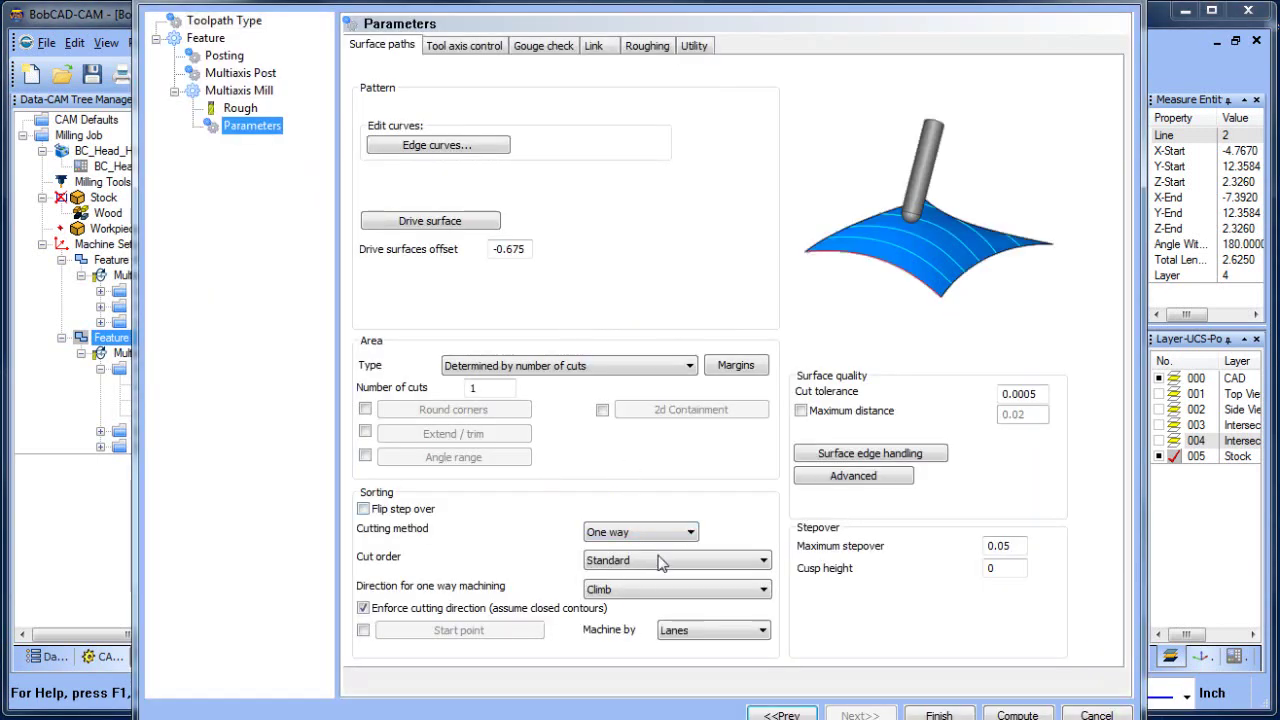
{"action": "left_click", "coordinate": [665, 590]}
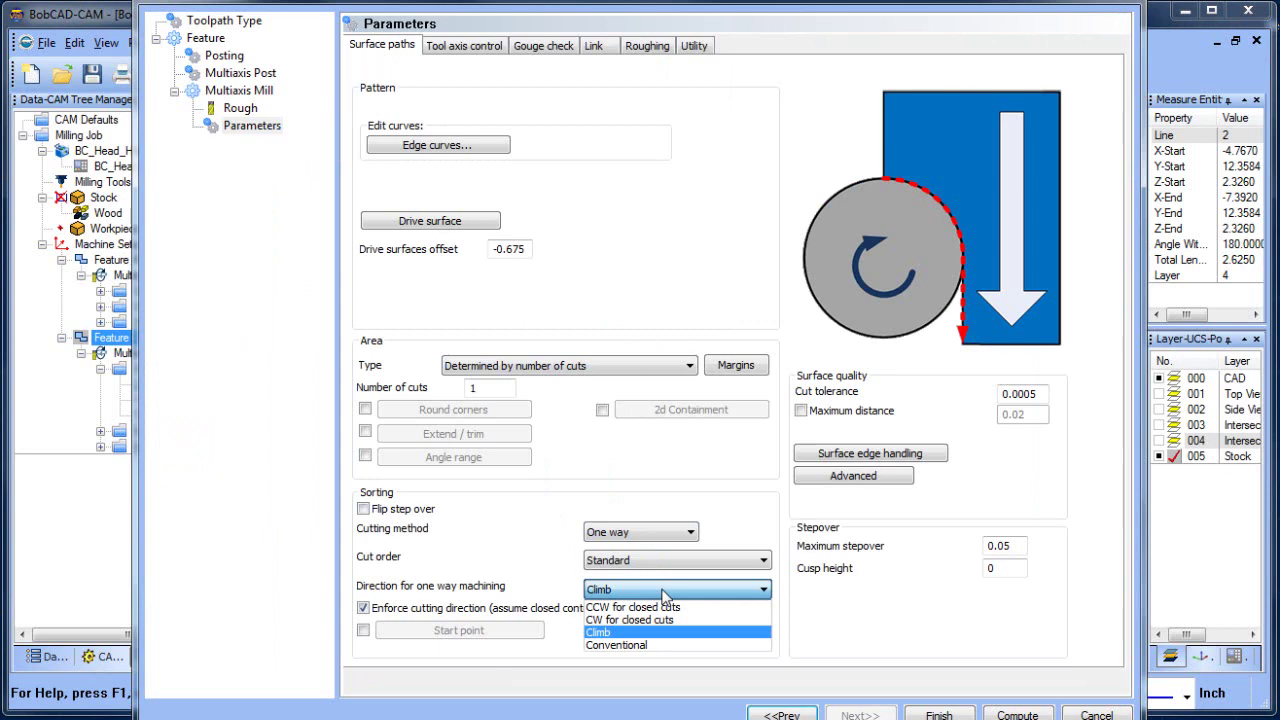
{"action": "left_click", "coordinate": [692, 645]}
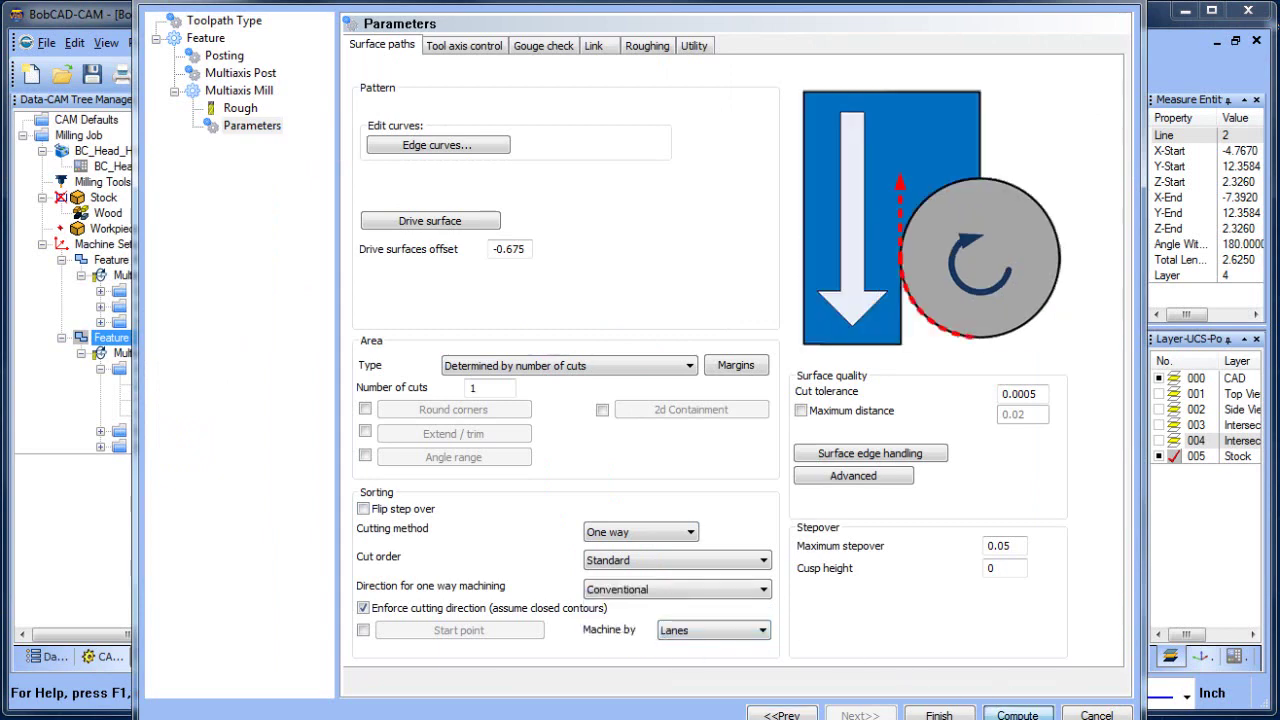
{"action": "left_click", "coordinate": [1017, 715]}
{"action": "left_click_drag", "start_coordinate": [707, 392], "coordinate": [766, 394]}
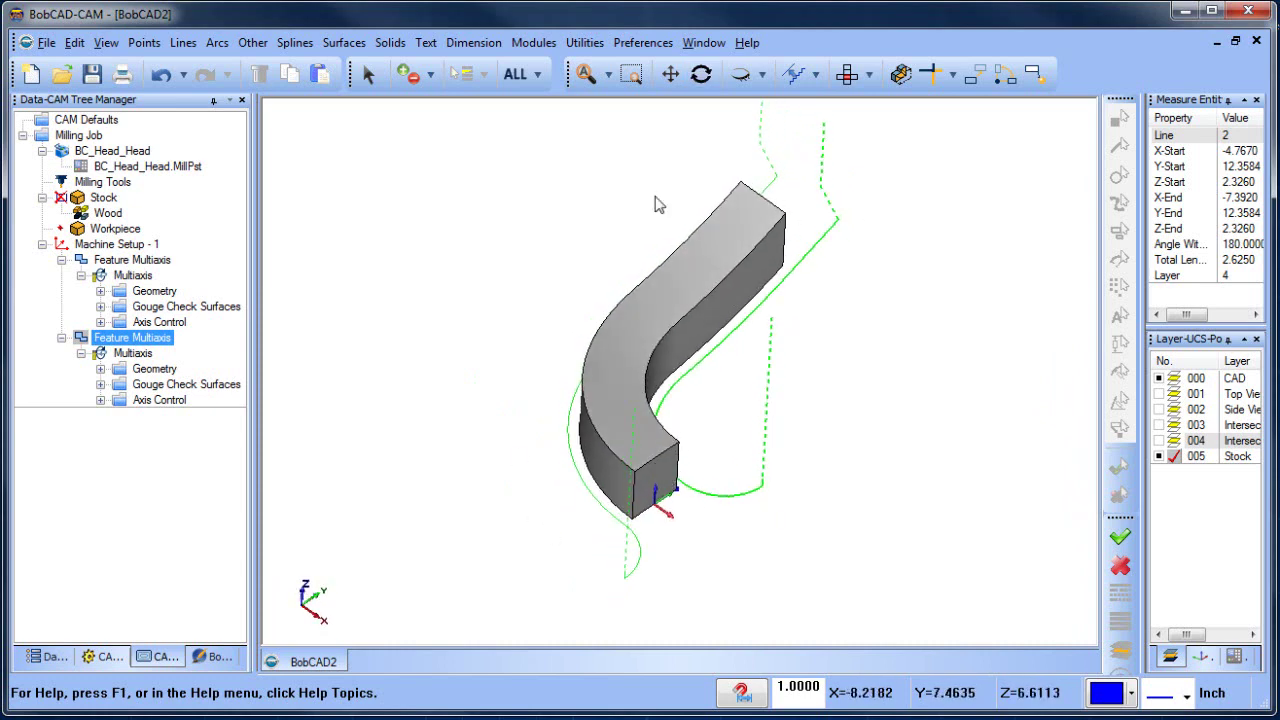
{"action": "middle_click_drag", "start_coordinate": [734, 466], "coordinate": [709, 421]}
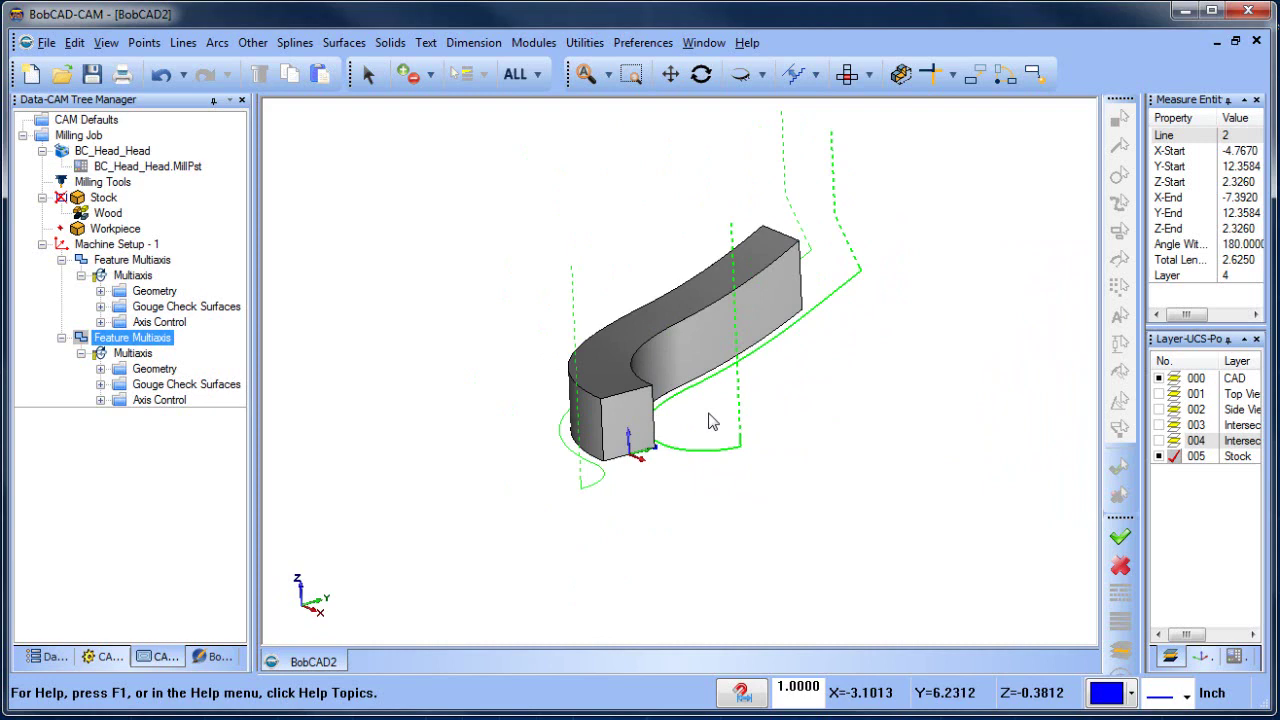
{"action": "left_click", "coordinate": [533, 42]}
{"action": "left_click", "coordinate": [577, 174]}
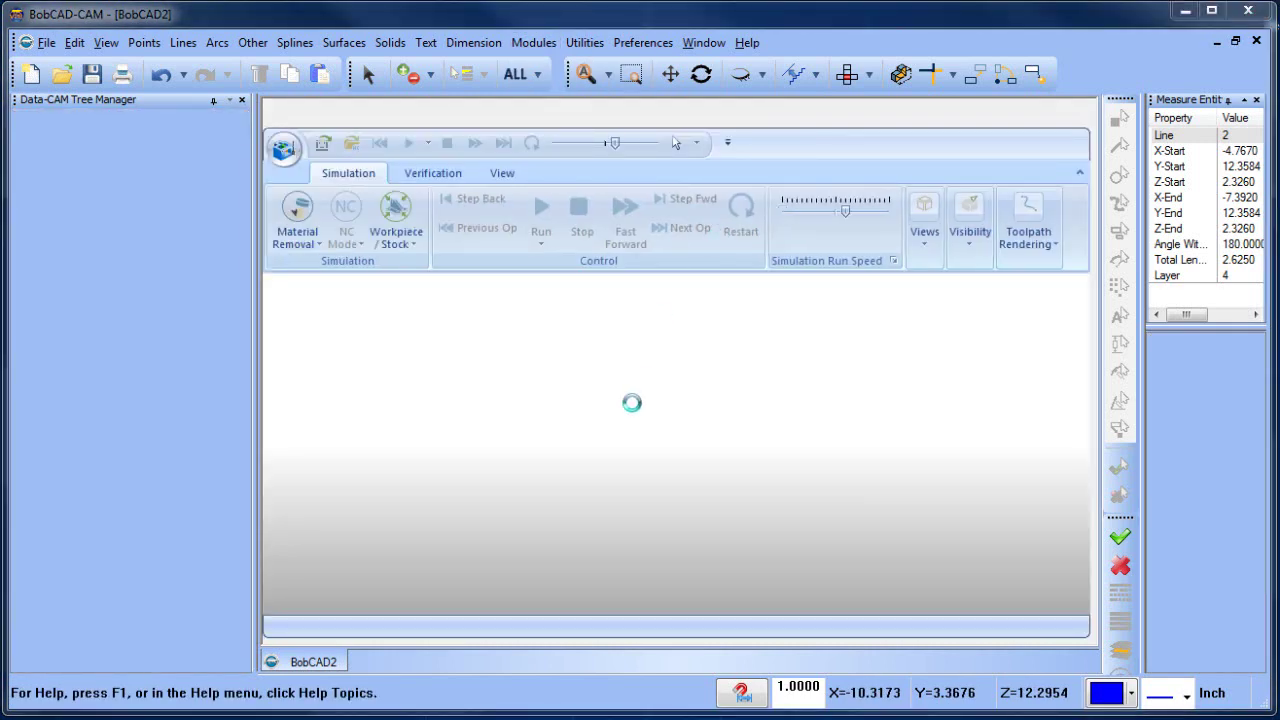
{"action": "left_click", "coordinate": [540, 214]}
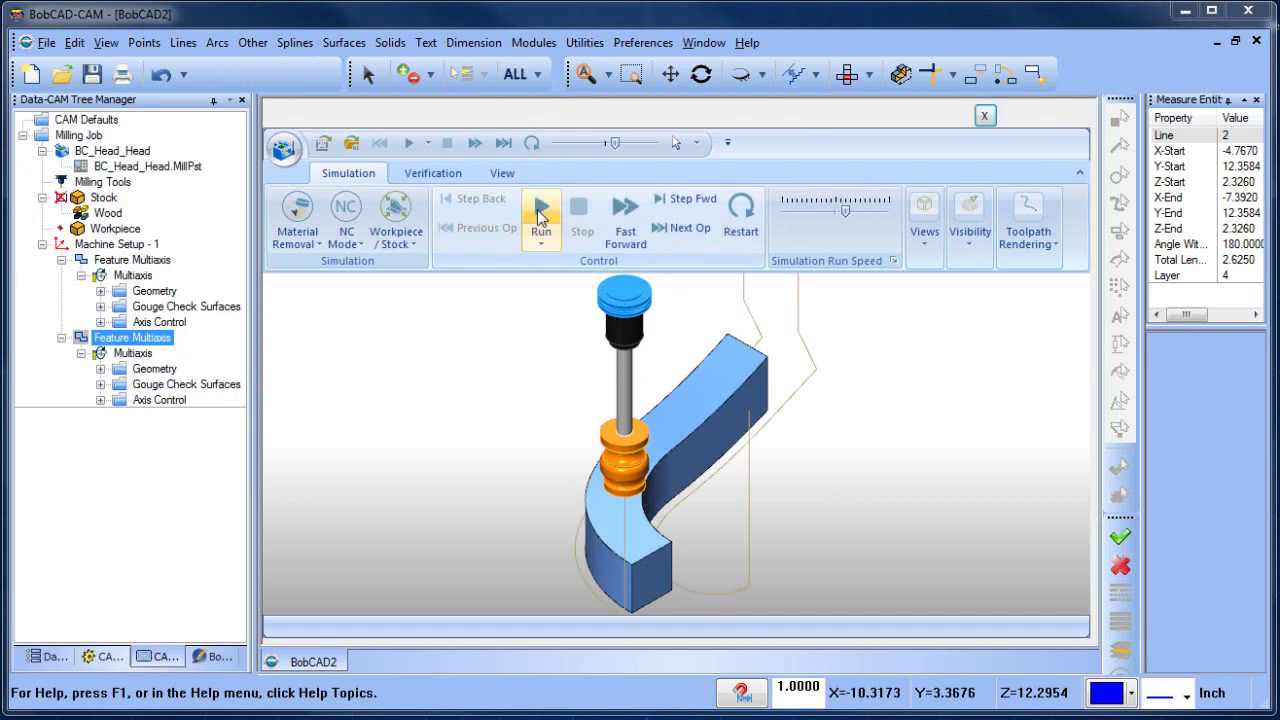
{"action": "middle_click_drag", "start_coordinate": [651, 360], "coordinate": [792, 496]}
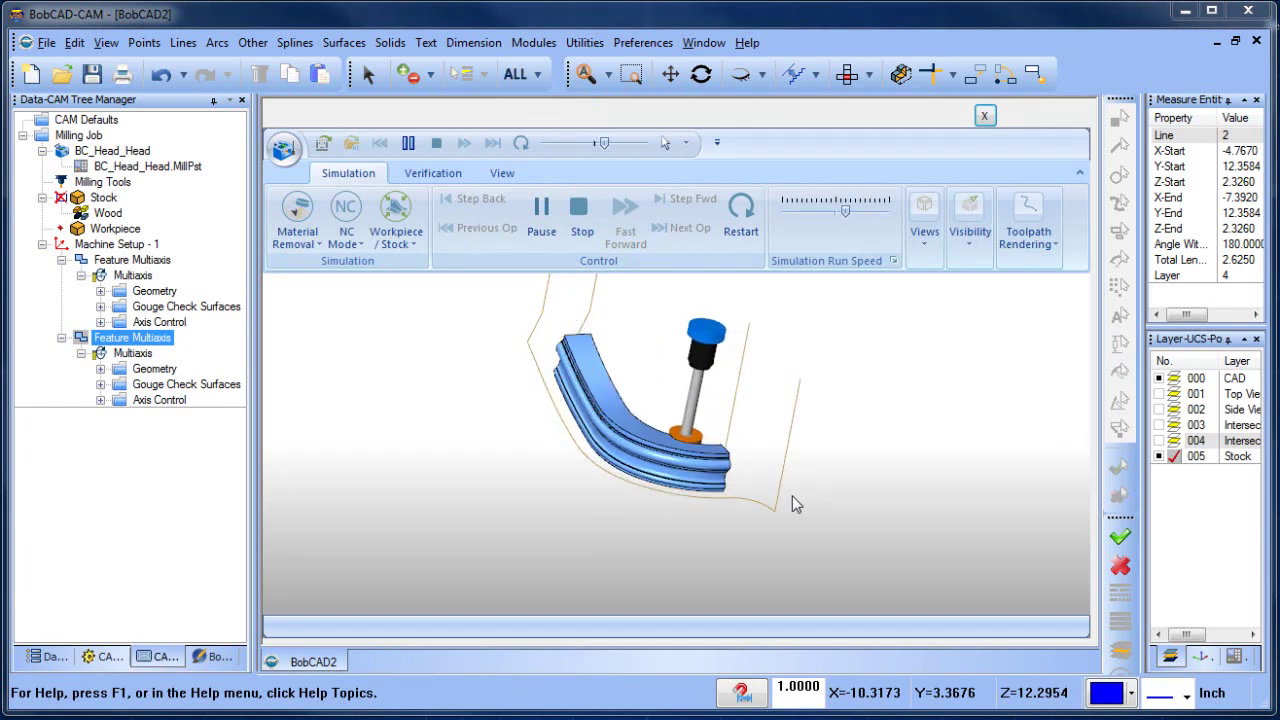
{"action": "middle_click_drag", "start_coordinate": [780, 501], "coordinate": [746, 387]}
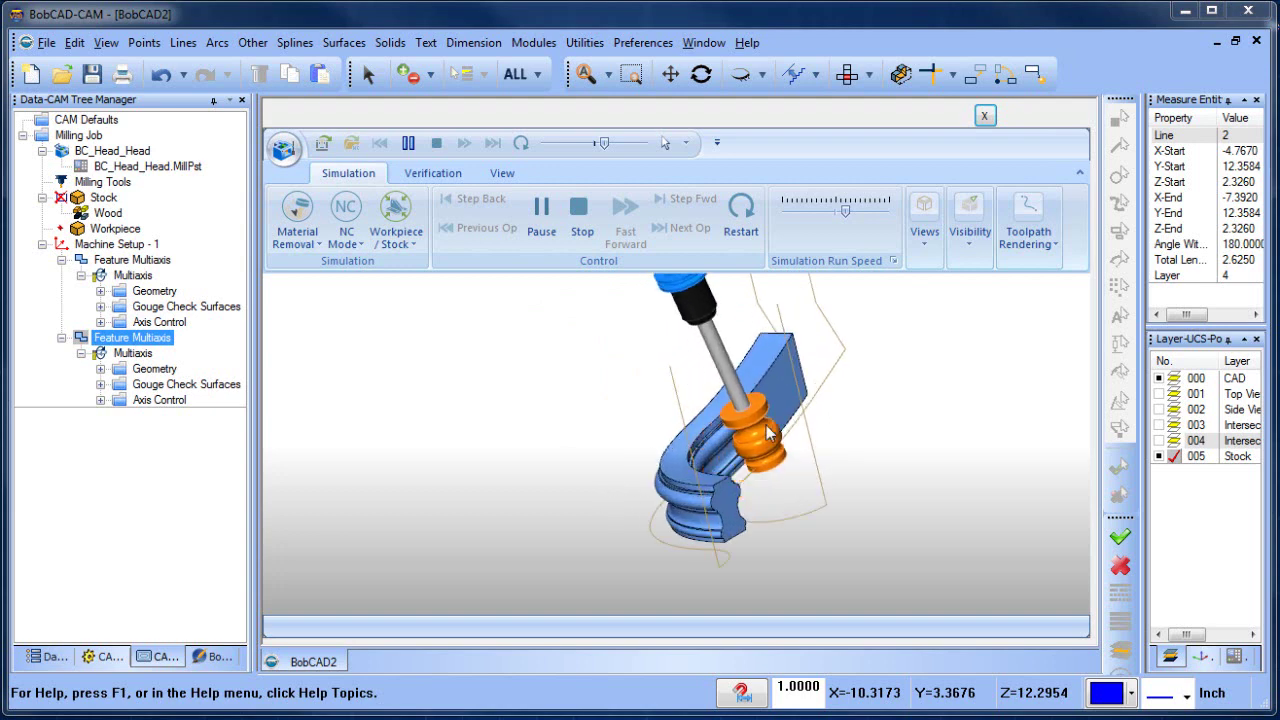
{"action": "left_click", "coordinate": [984, 115]}
{"action": "left_click", "coordinate": [110, 260]}
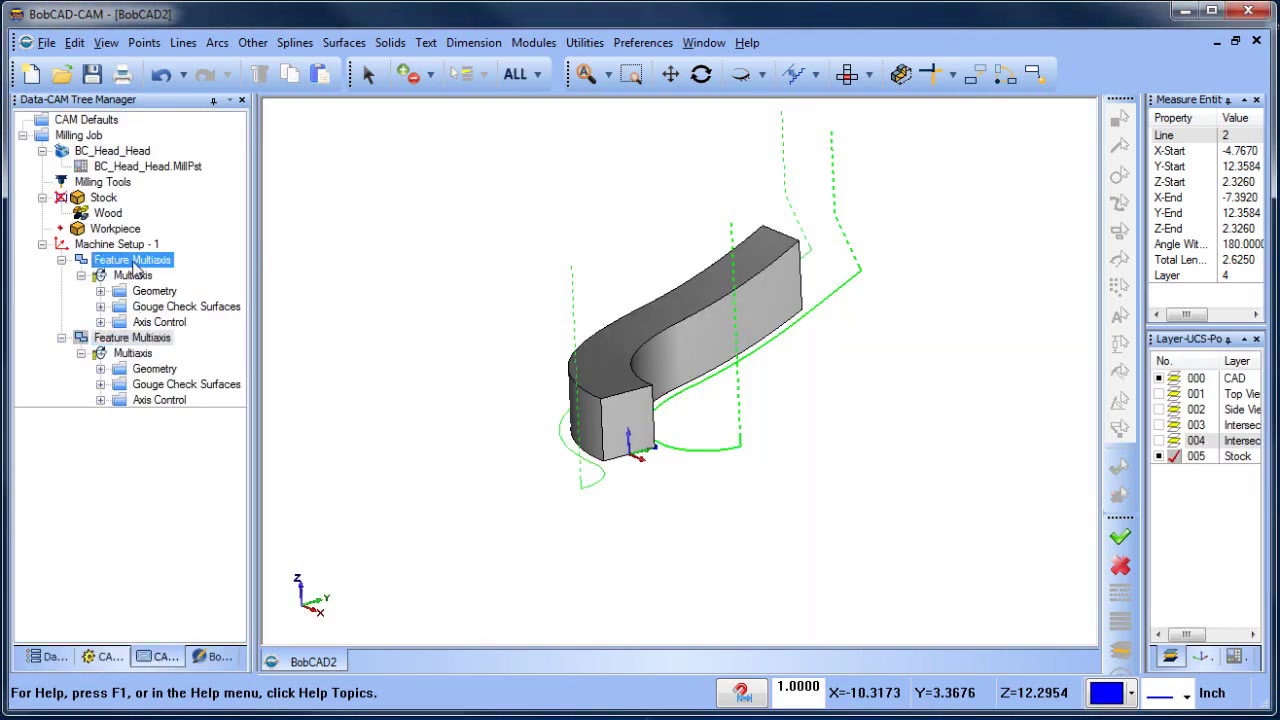
Give the first Multiaxis toolpath 2 roughing multi passes at .3 spacing and recompute it
{"action": "right_click", "coordinate": [131, 260]}
{"action": "left_click", "coordinate": [178, 250]}
{"action": "left_click", "coordinate": [276, 128]}
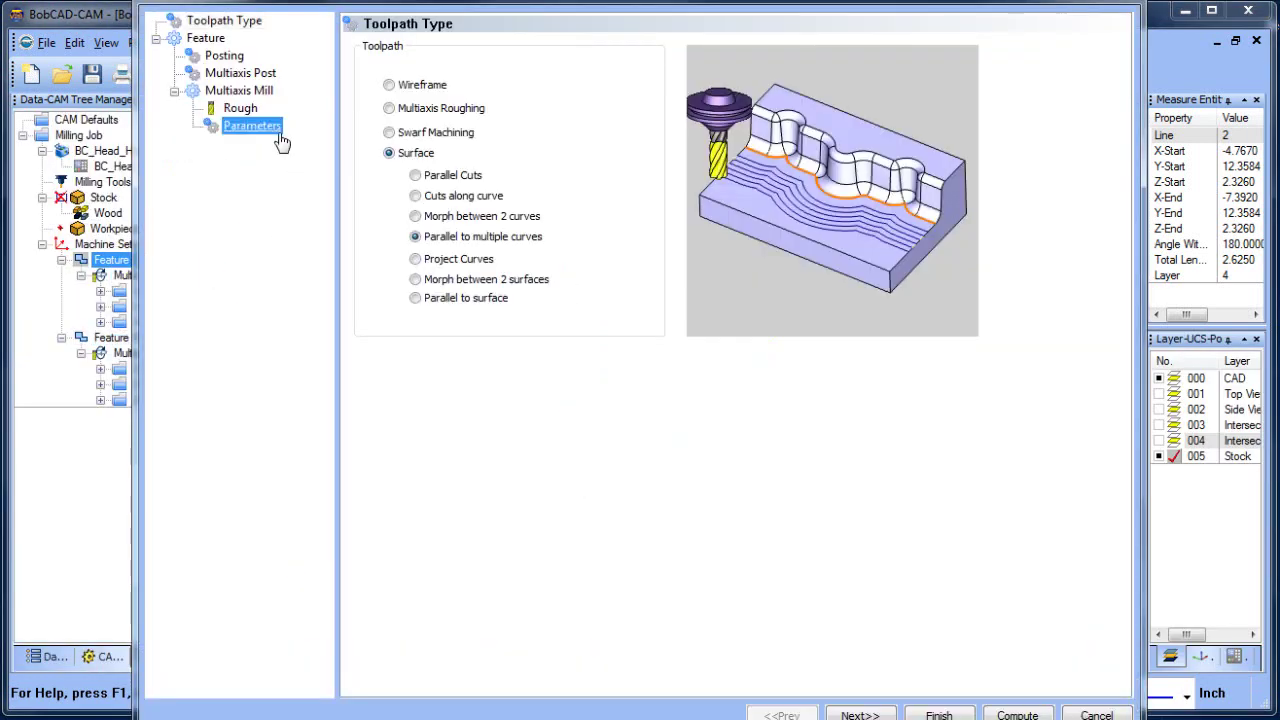
{"action": "left_click", "coordinate": [647, 52]}
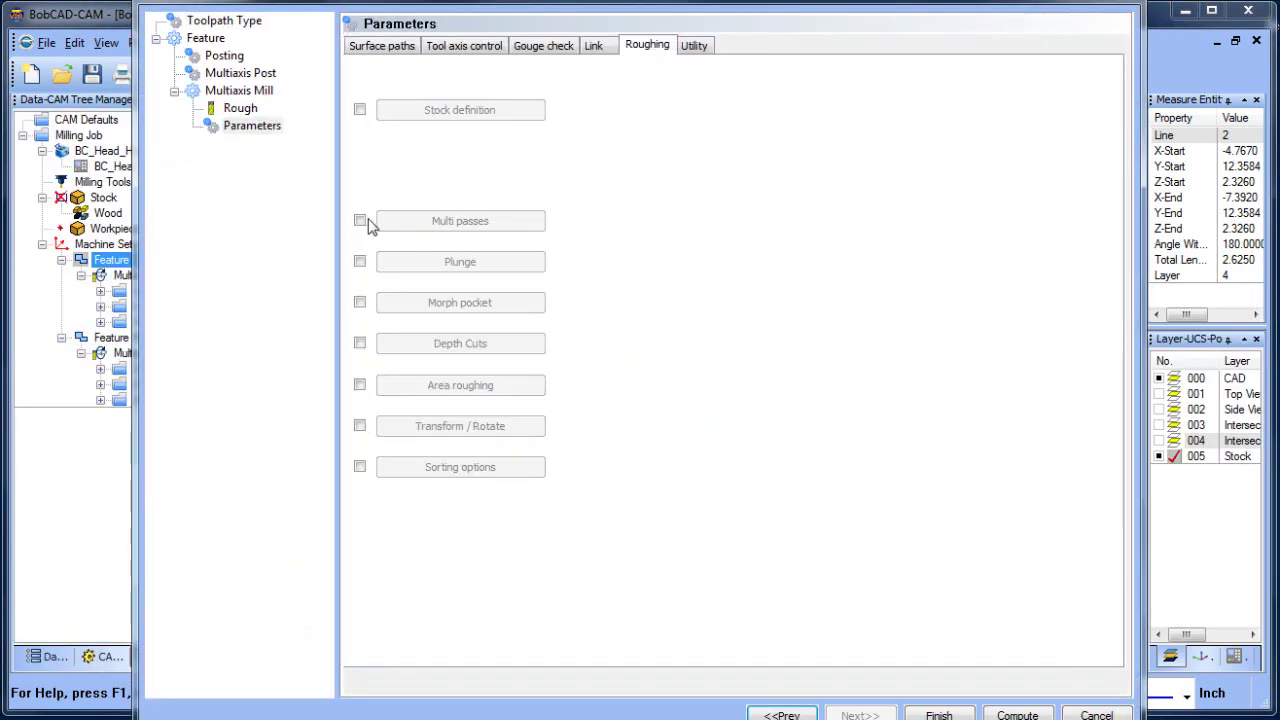
{"action": "left_click", "coordinate": [472, 233]}
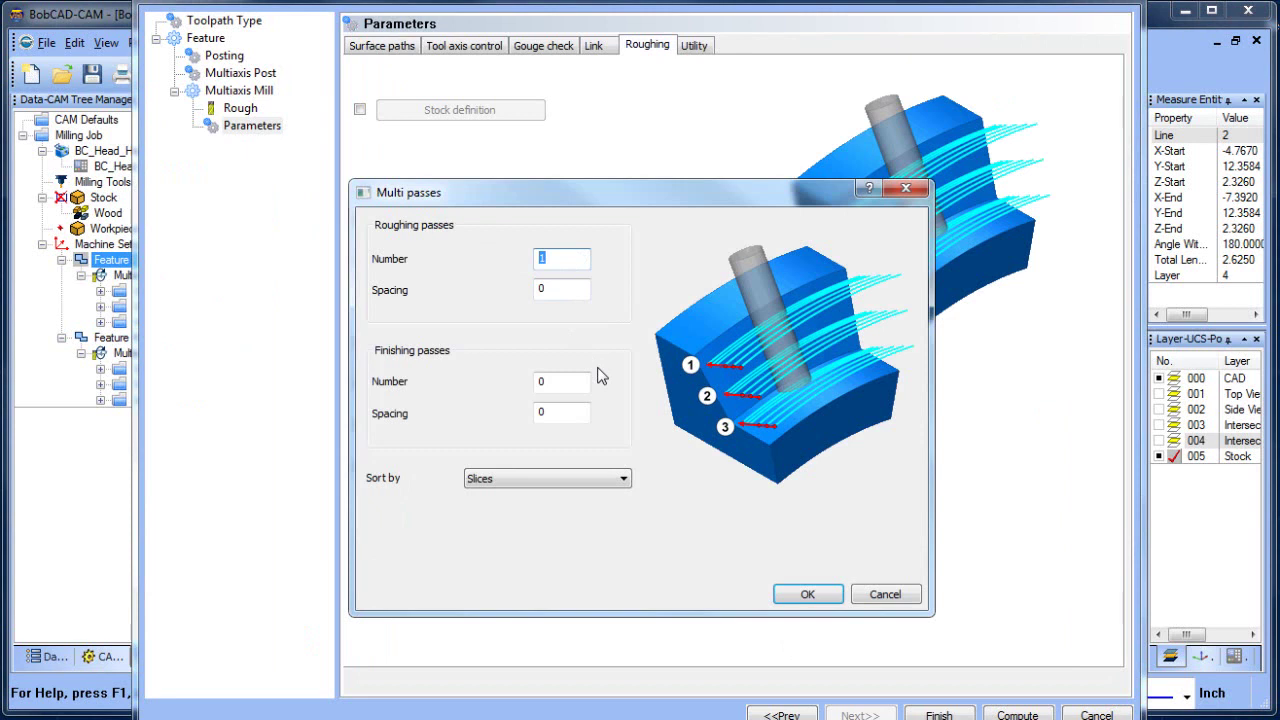
{"action": "left_click", "coordinate": [566, 288]}
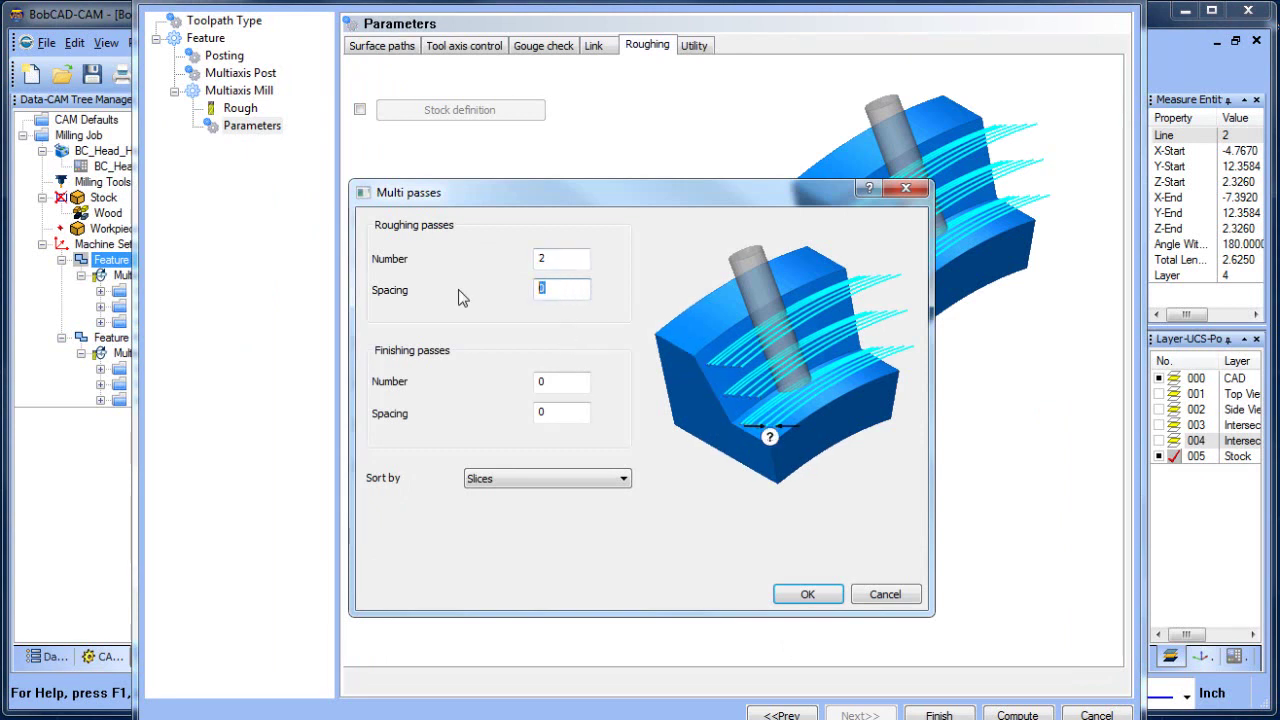
{"action": "type", "text": ".3"}
{"action": "left_click", "coordinate": [806, 594]}
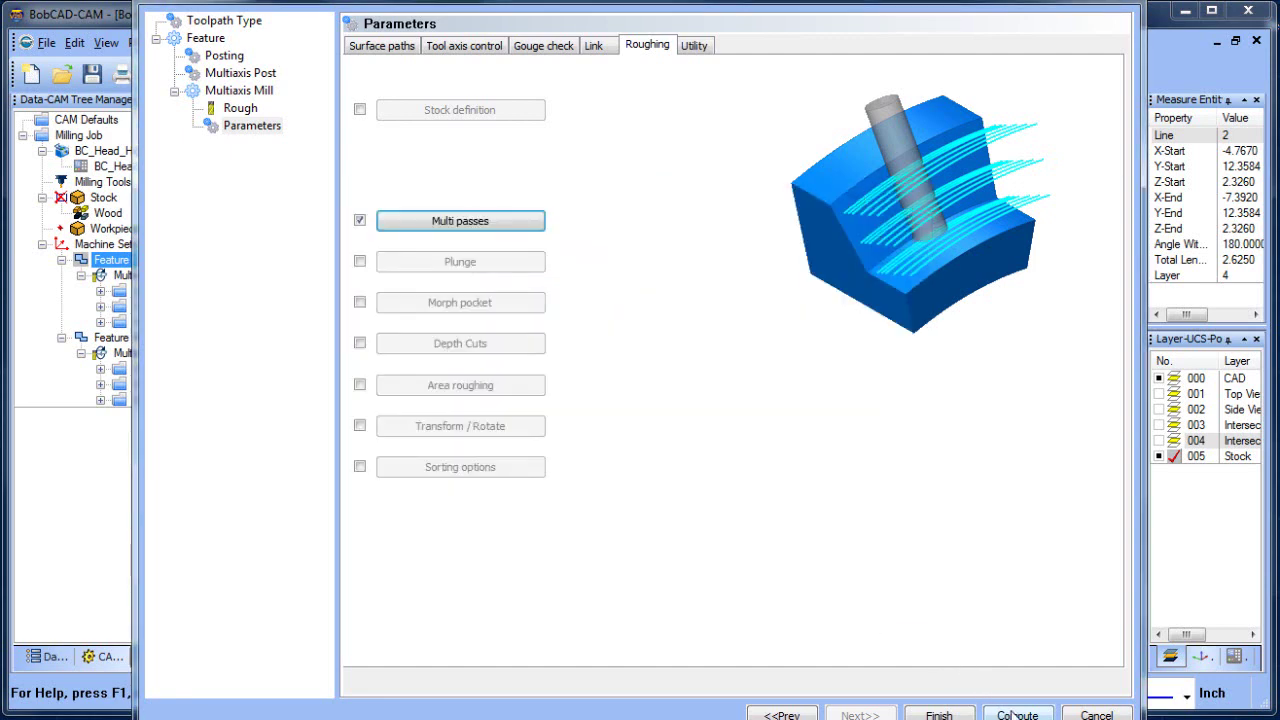
{"action": "left_click", "coordinate": [1016, 714]}
{"action": "mouse_move", "coordinate": [749, 480]}
{"action": "middle_mouse_down"}
{"action": "mouse_move", "coordinate": [620, 505]}
{"action": "mouse_move", "coordinate": [686, 497]}
{"action": "mouse_move", "coordinate": [686, 474]}
{"action": "mouse_move", "coordinate": [709, 466]}
{"action": "mouse_move", "coordinate": [762, 465]}
{"action": "mouse_move", "coordinate": [750, 496]}
{"action": "middle_mouse_up"}
{"action": "scroll", "coordinate": [604, 510], "scroll_direction": "up", "scroll_amount": 2}
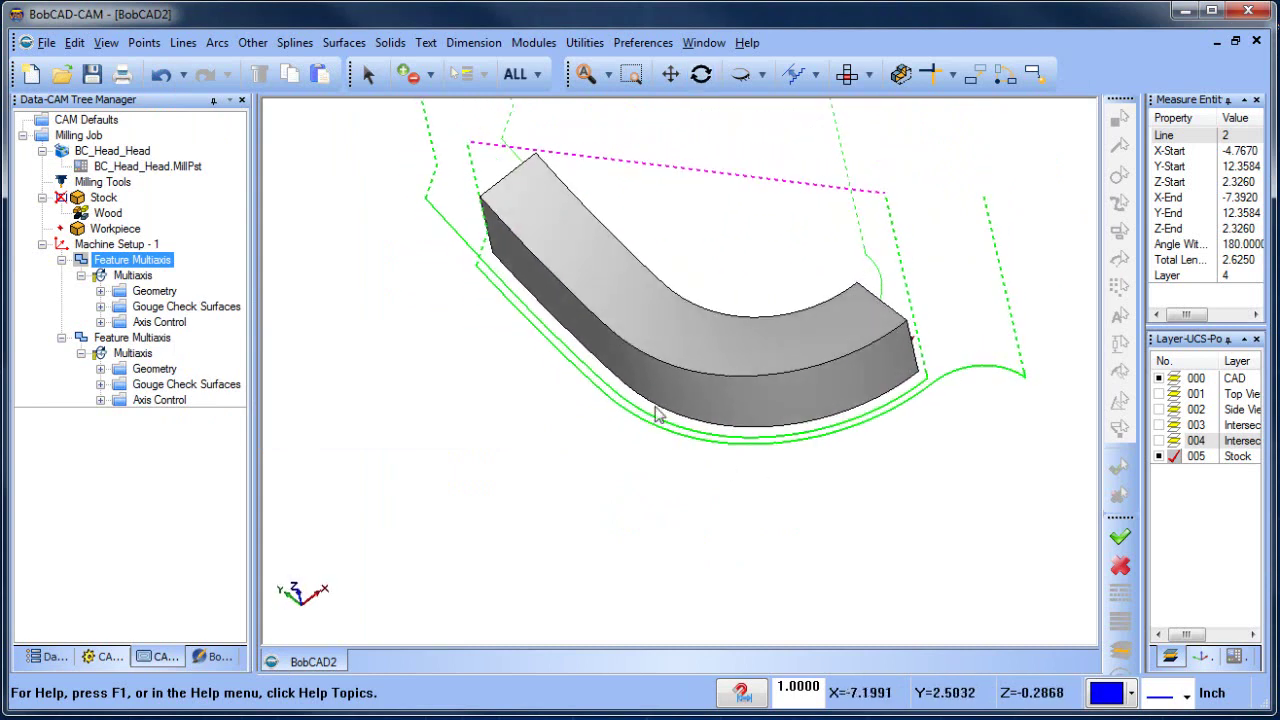
{"action": "middle_click_drag", "start_coordinate": [574, 434], "coordinate": [653, 389]}
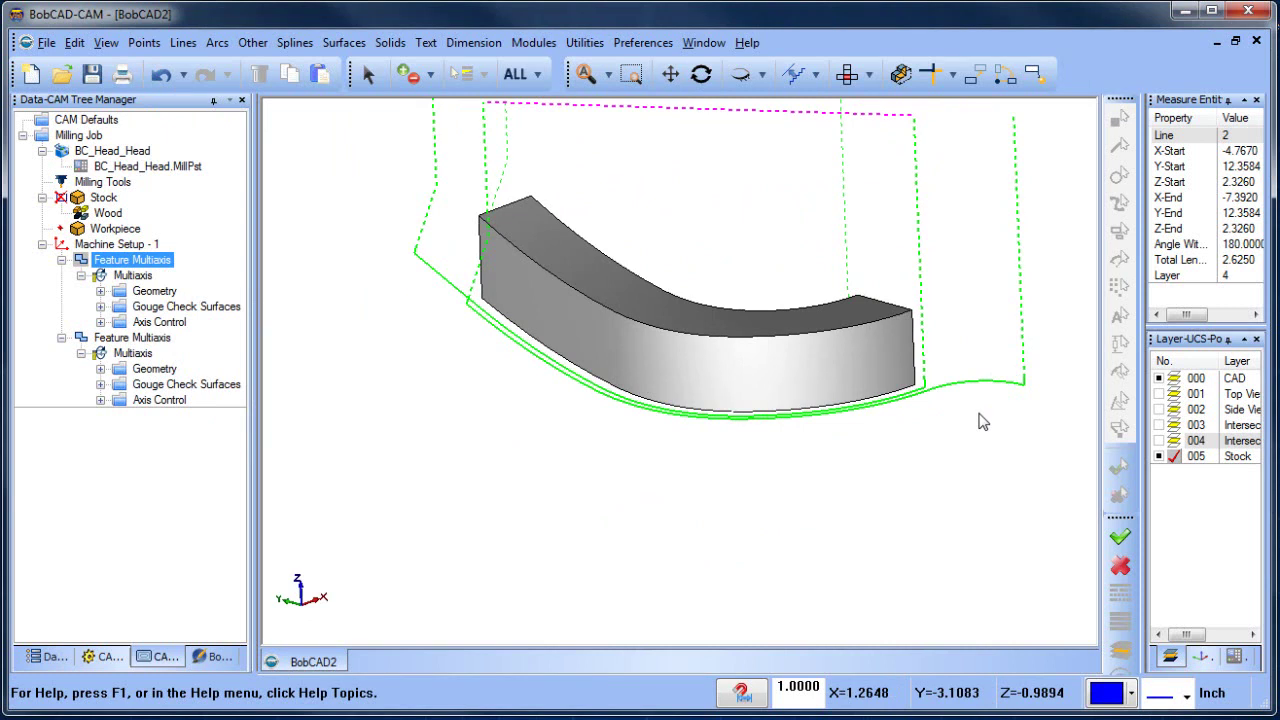
Review the first Multiaxis toolpath's Roughing settings and recompute it with multi-pass roughing
{"action": "right_click", "coordinate": [145, 261]}
{"action": "left_click", "coordinate": [180, 272]}
{"action": "left_click", "coordinate": [255, 126]}
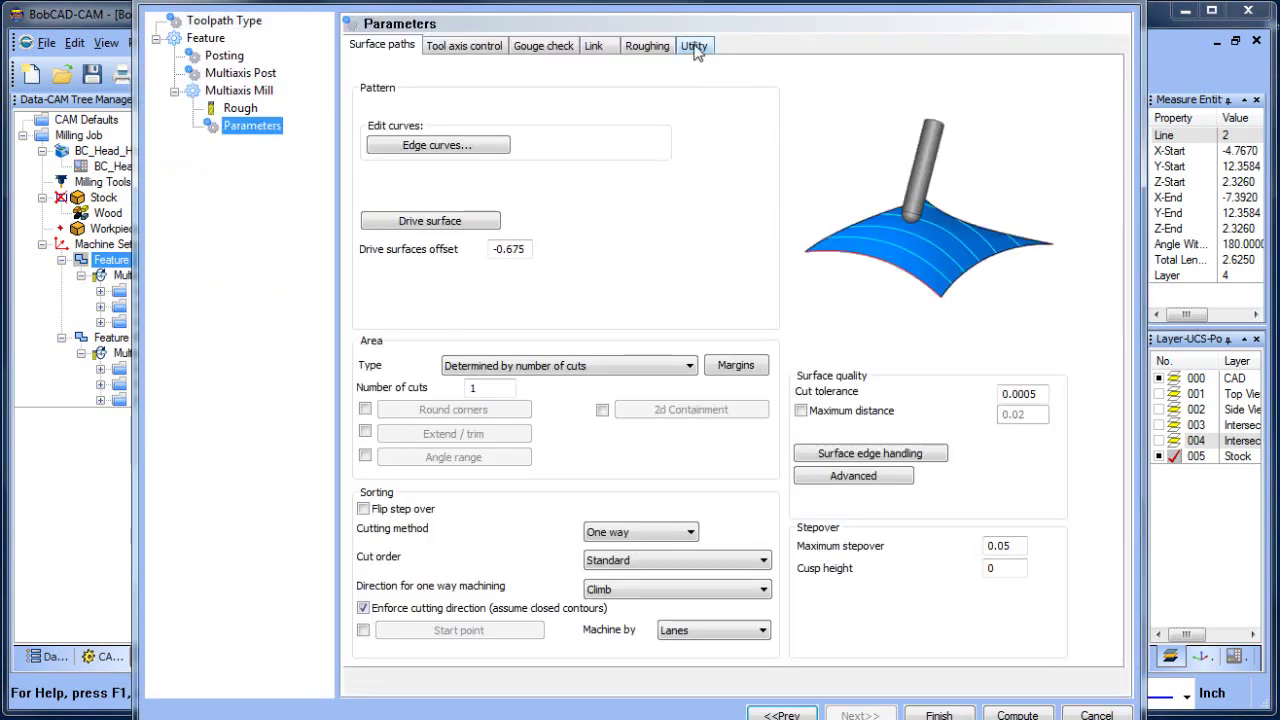
{"action": "left_click", "coordinate": [647, 45]}
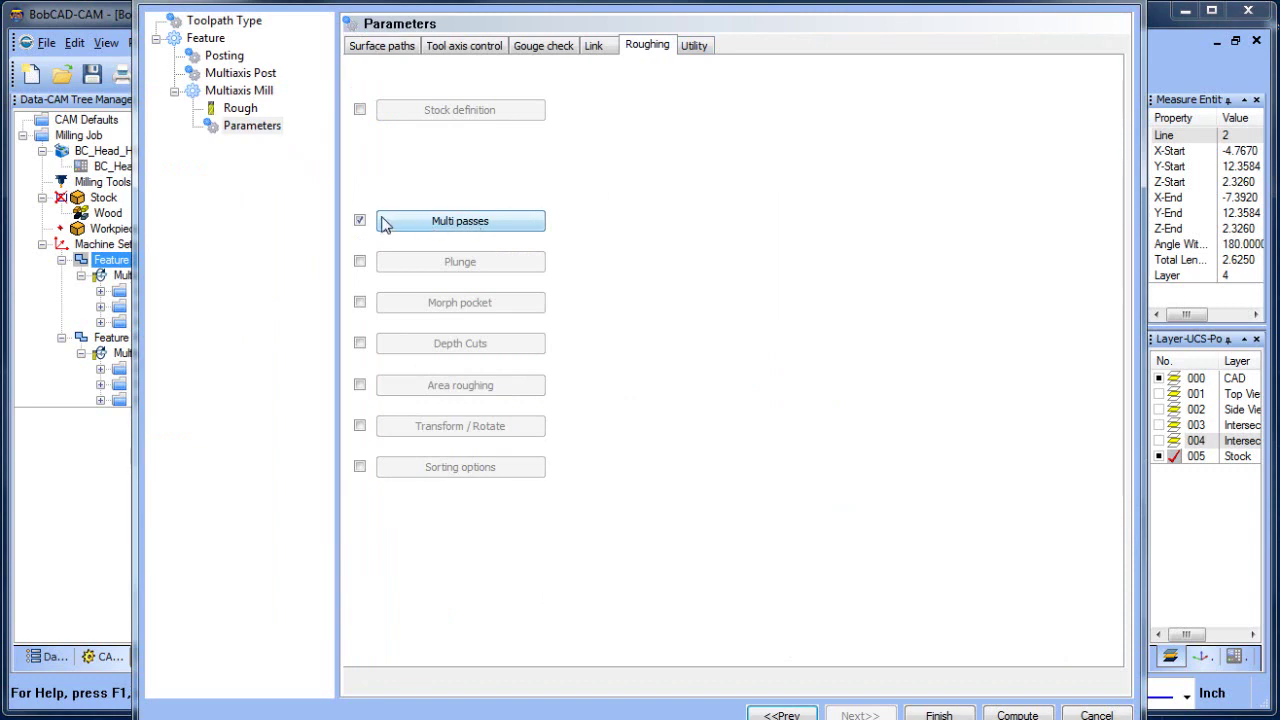
{"action": "left_click", "coordinate": [990, 715]}
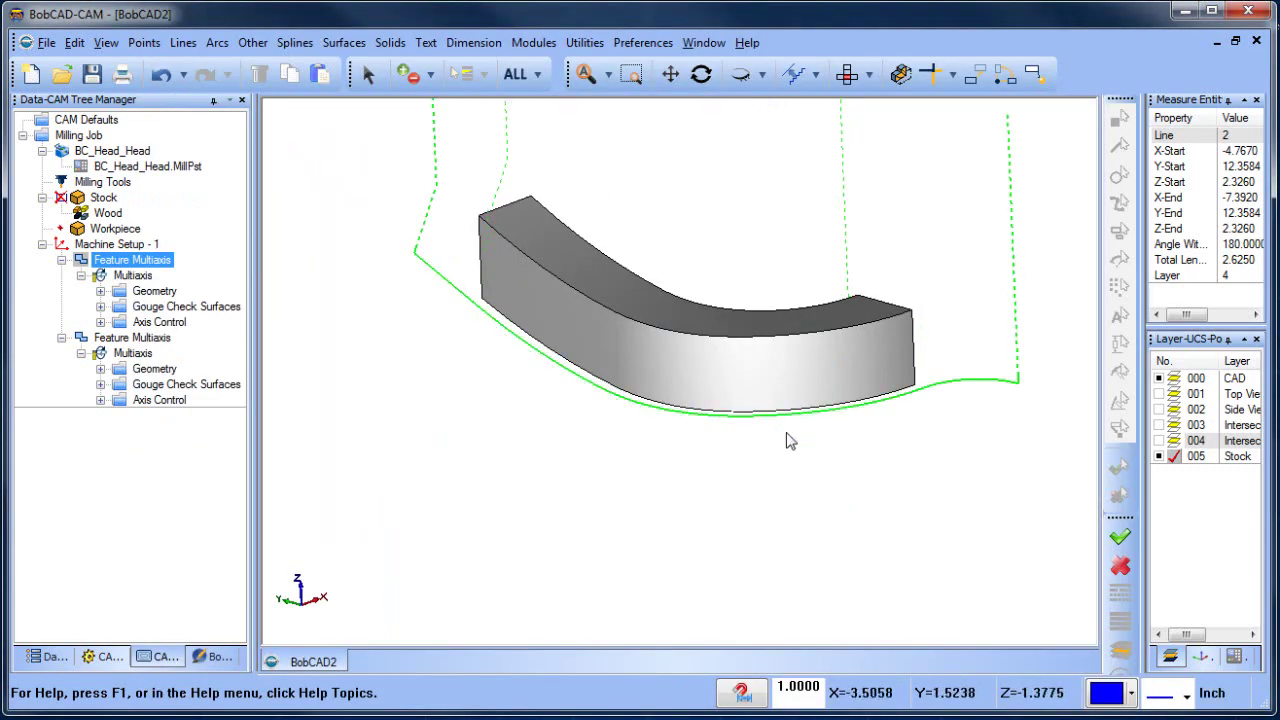
Widen the measurement and layer panels and orbit to inspect the part's end and front faces
{"action": "middle_click_drag", "start_coordinate": [706, 434], "coordinate": [651, 391]}
{"action": "left_click_drag", "start_coordinate": [1144, 352], "coordinate": [1118, 352]}
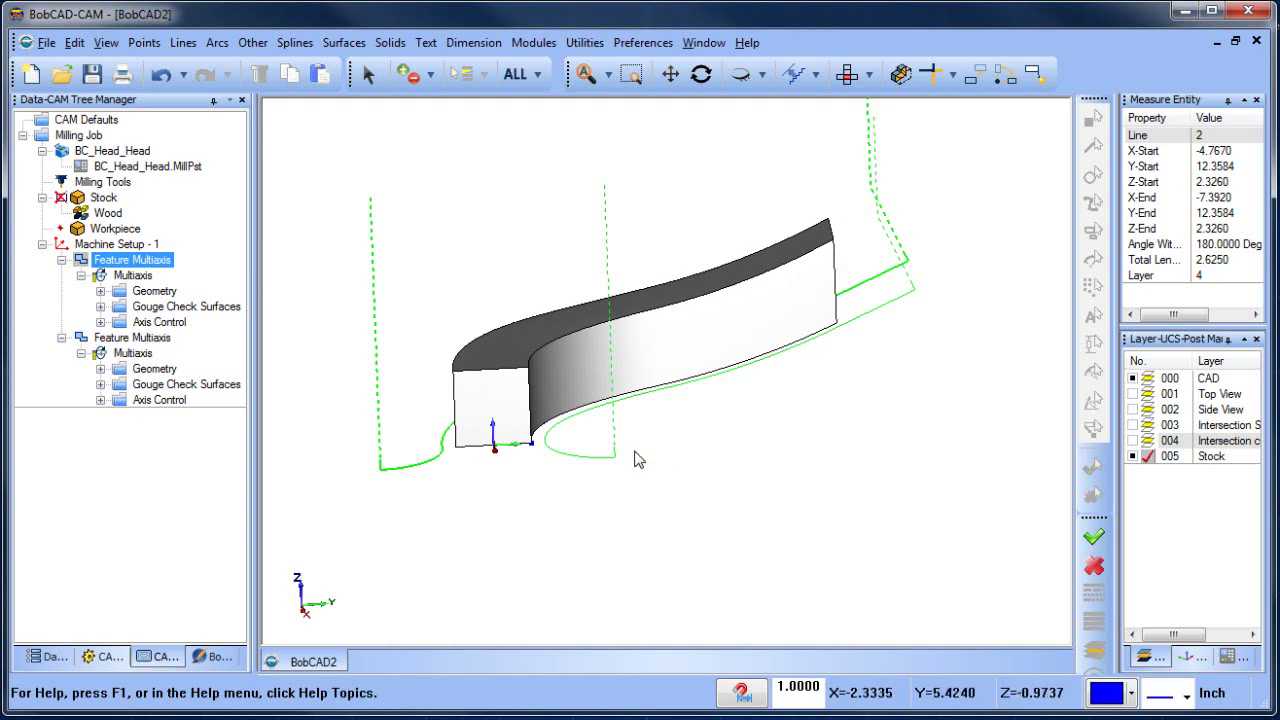
{"action": "middle_click_drag", "start_coordinate": [623, 509], "coordinate": [875, 358]}
{"action": "middle_click_drag", "start_coordinate": [545, 420], "coordinate": [614, 445]}
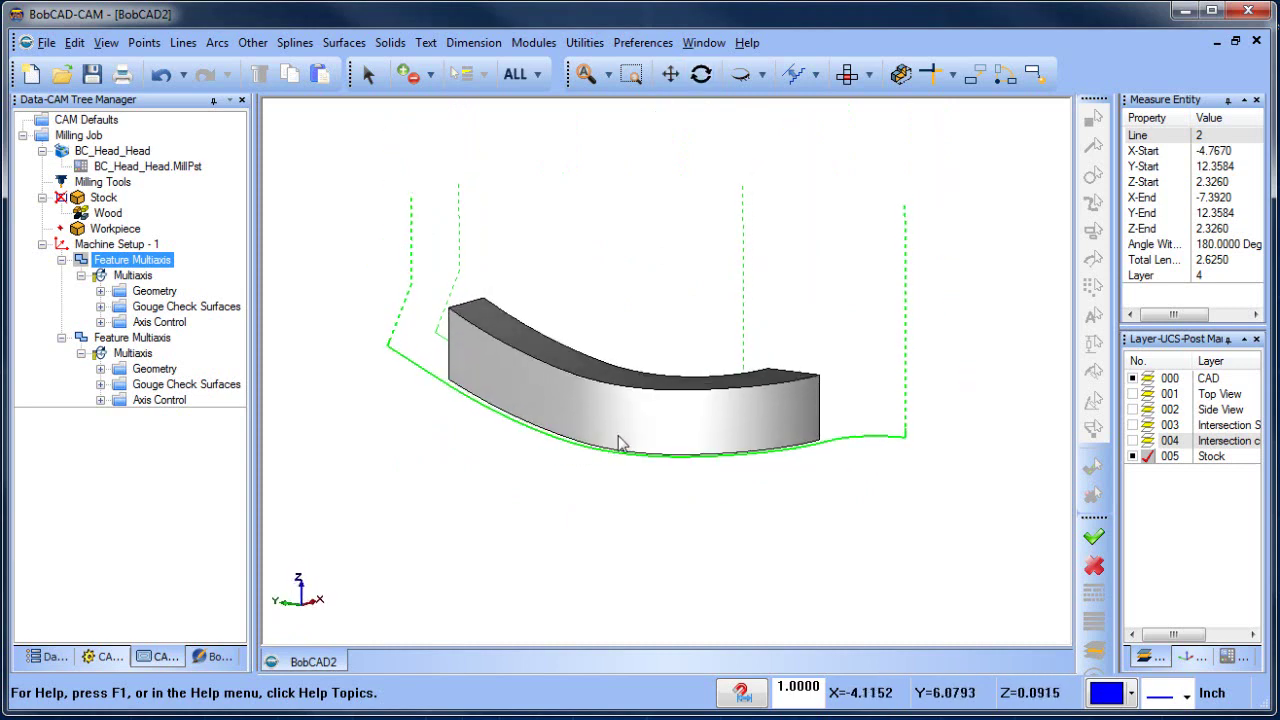